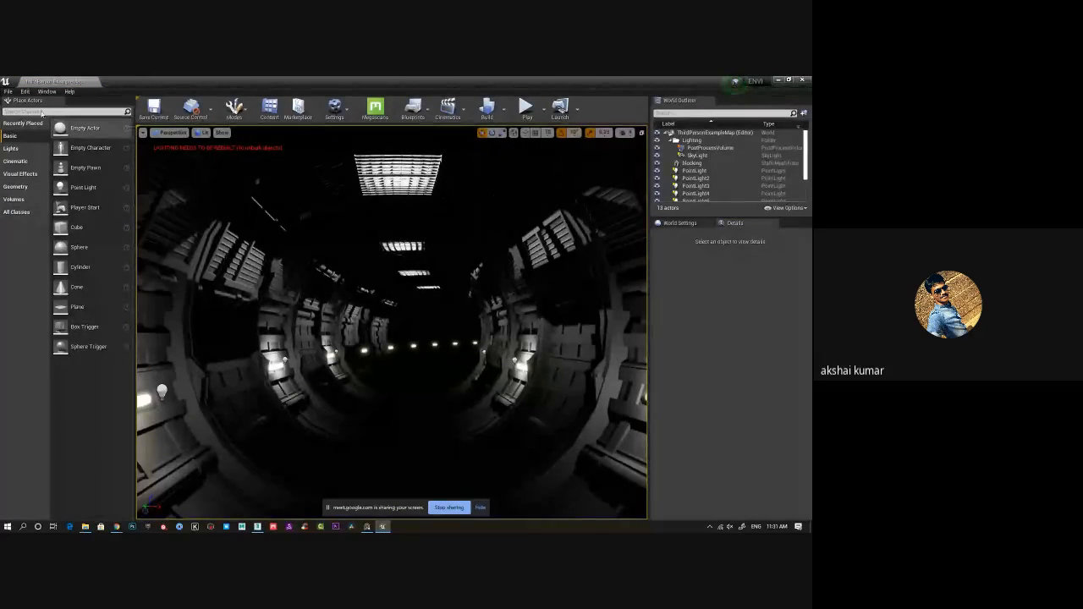
# - Create a new level from the Default template and delete its floor
pyautogui.click(7, 91)
pyautogui.click(26, 107)
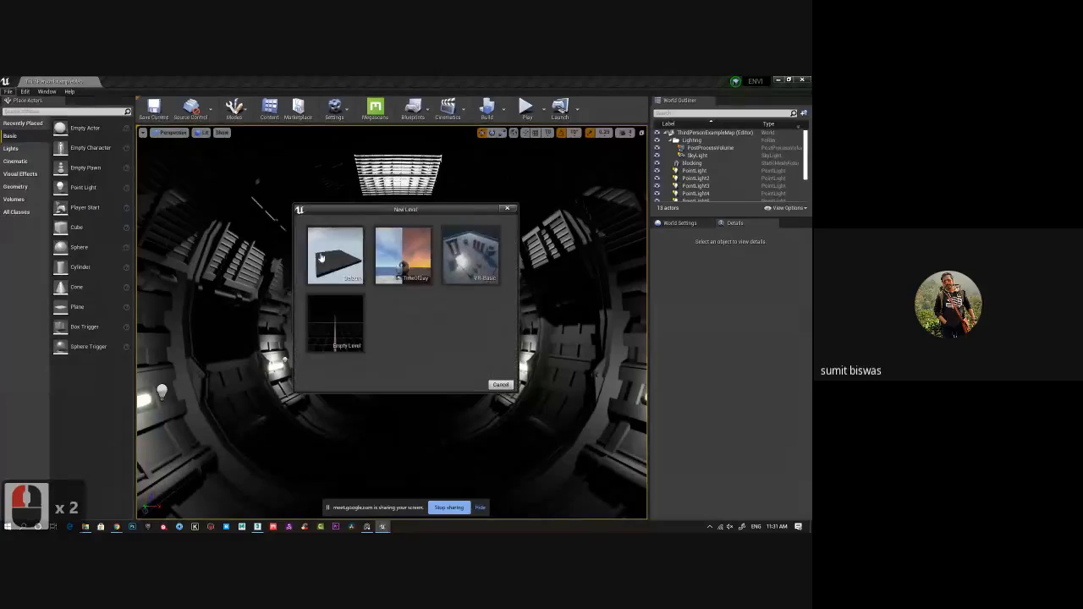
pyautogui.click(352, 265)
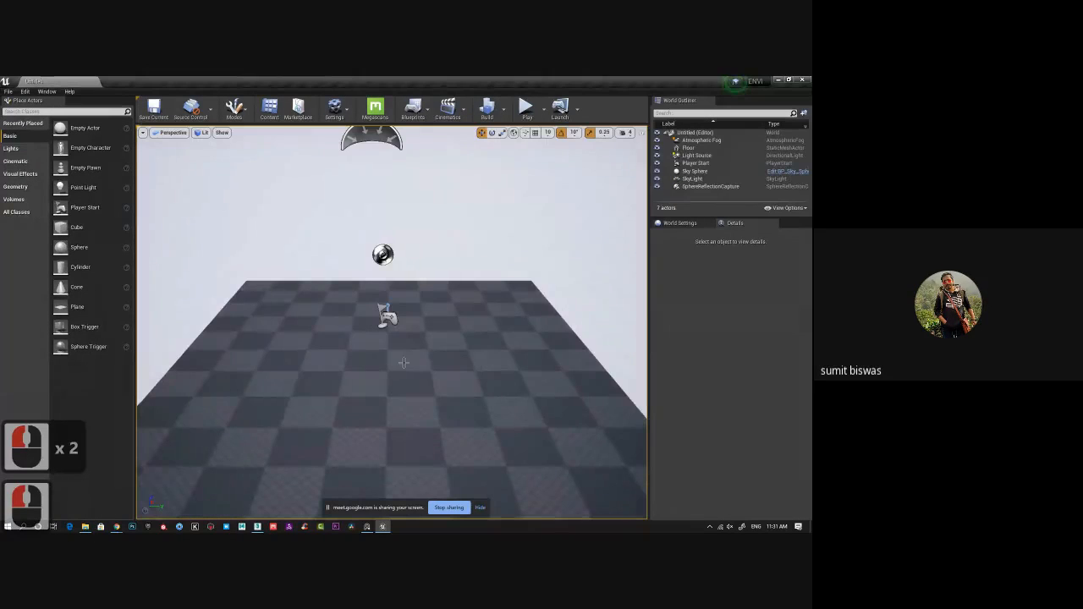
pyautogui.click(404, 363)
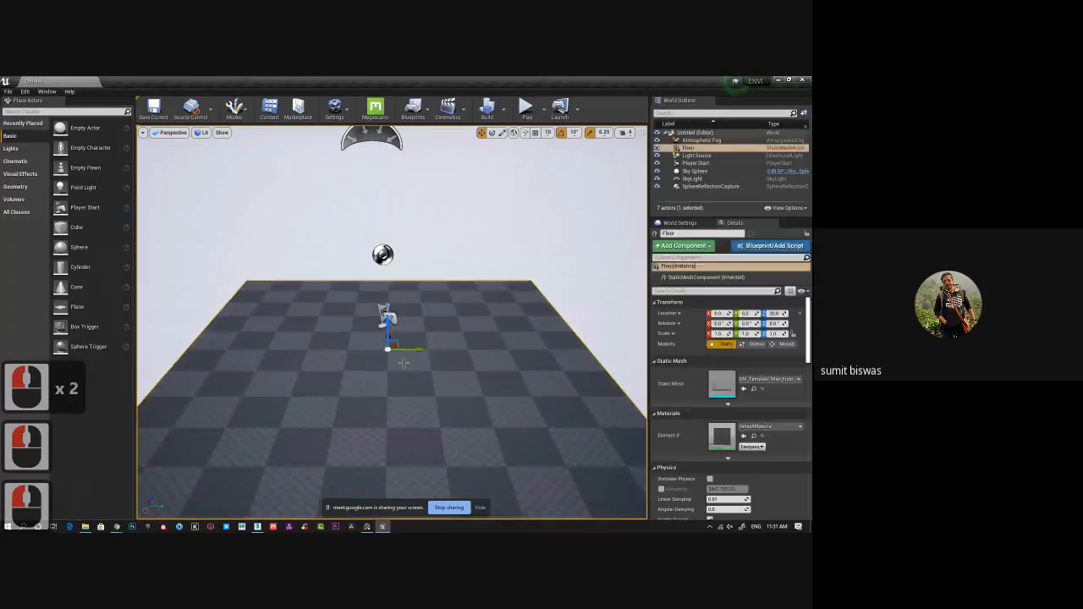
pyautogui.press('Delete')
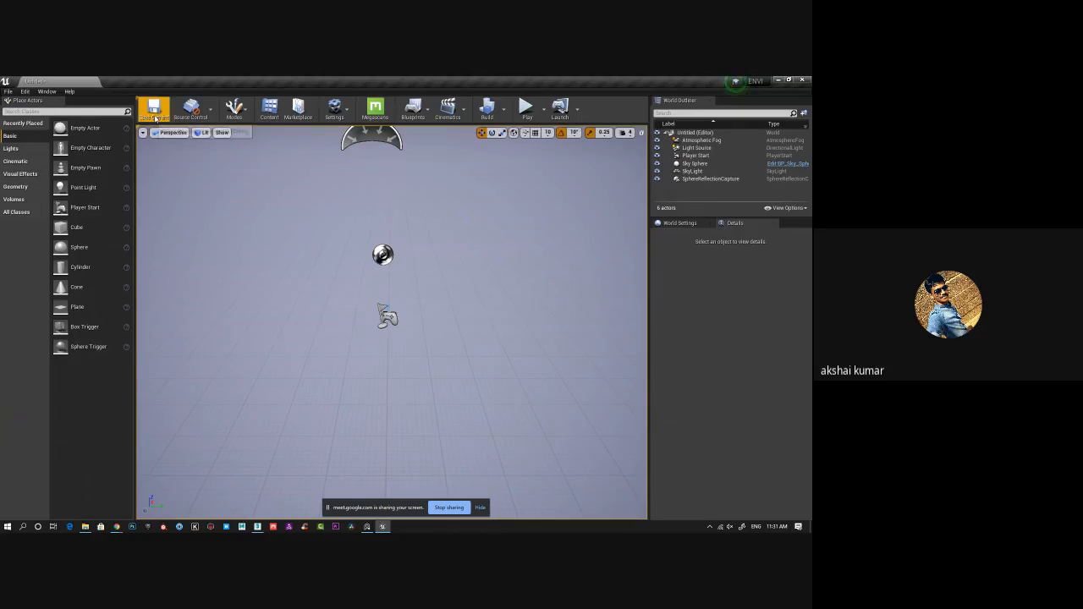
# - Create a folder named GA193 in the project's root Content folder and open it
pyautogui.click(276, 113)
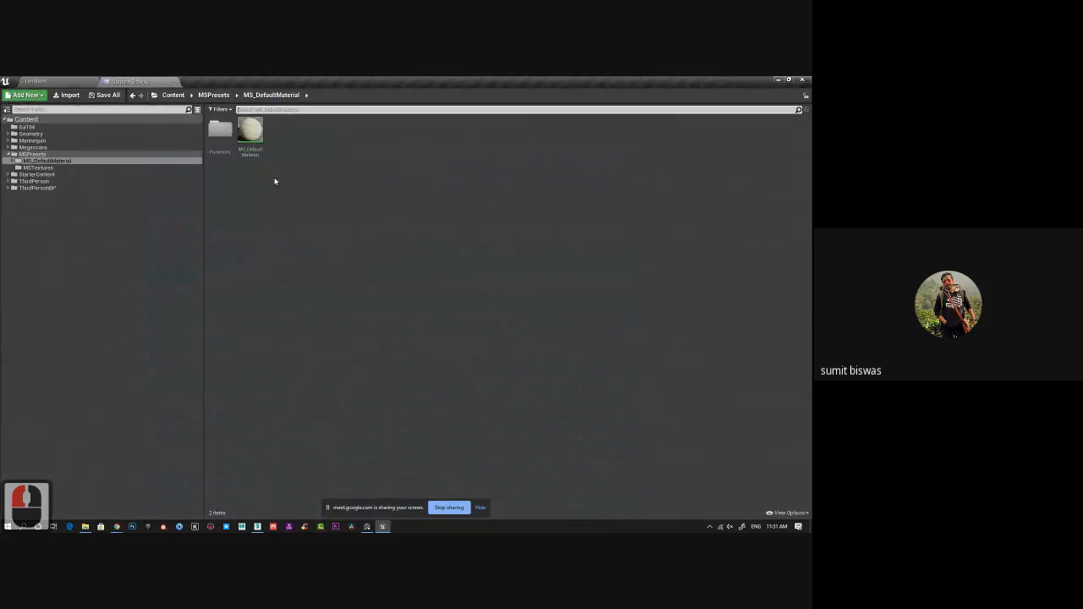
pyautogui.click(25, 119)
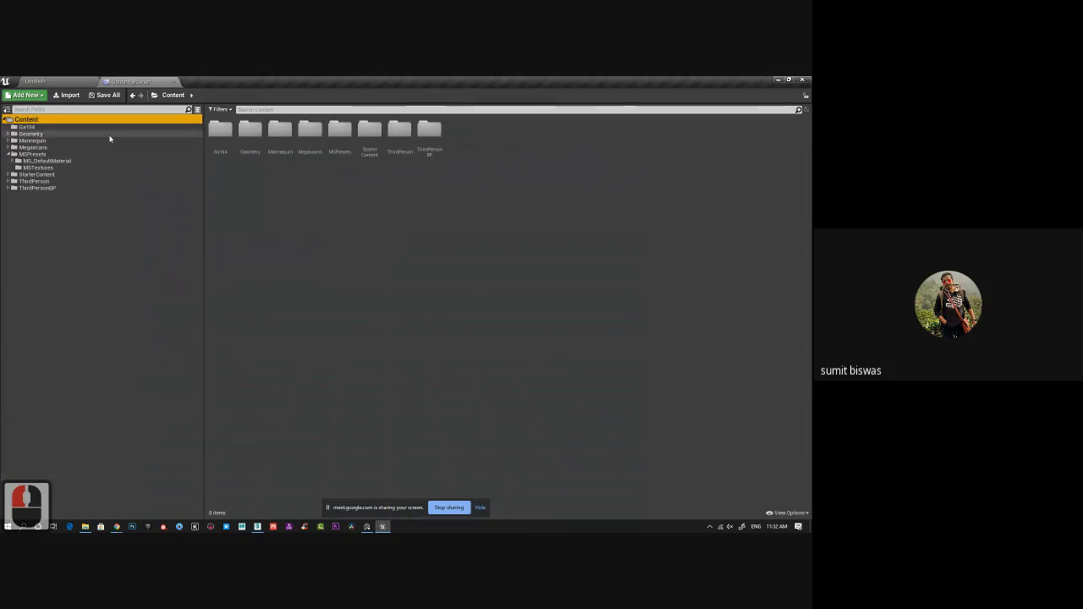
pyautogui.rightClick(426, 206)
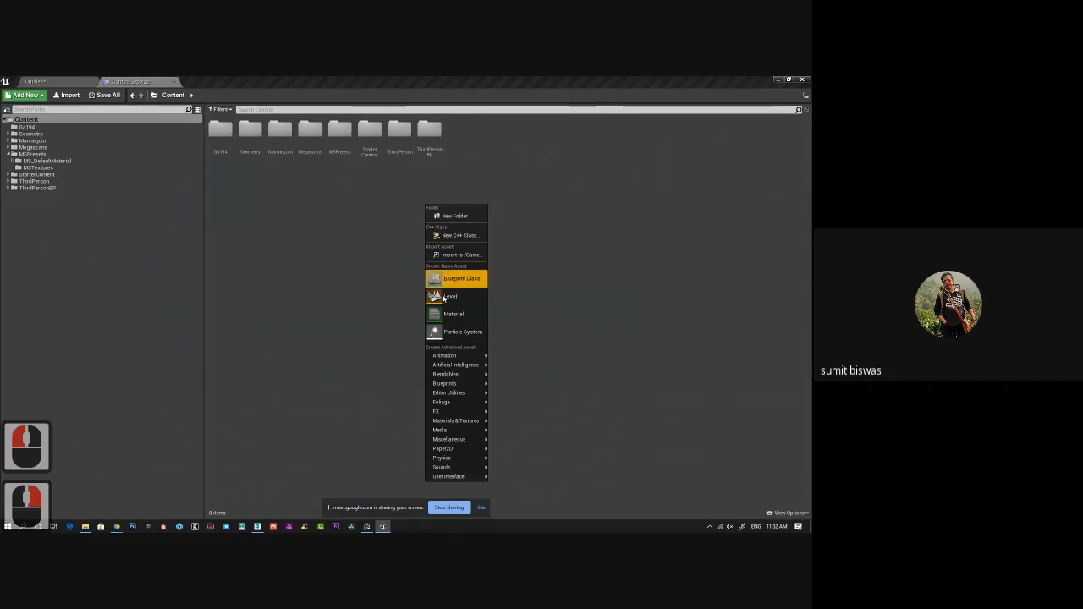
pyautogui.click(453, 216)
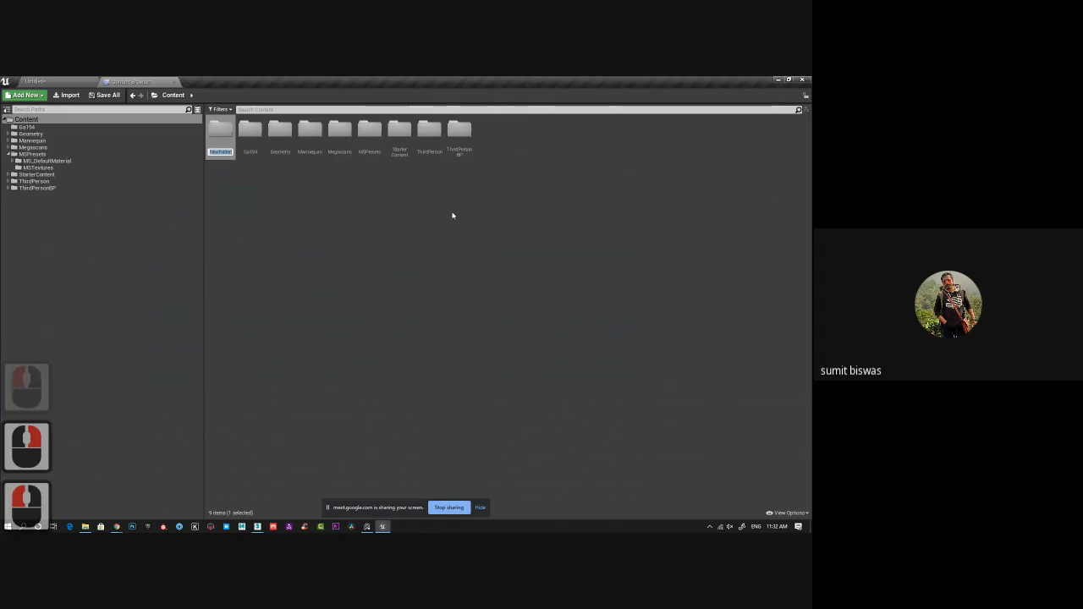
pyautogui.write('GA193')
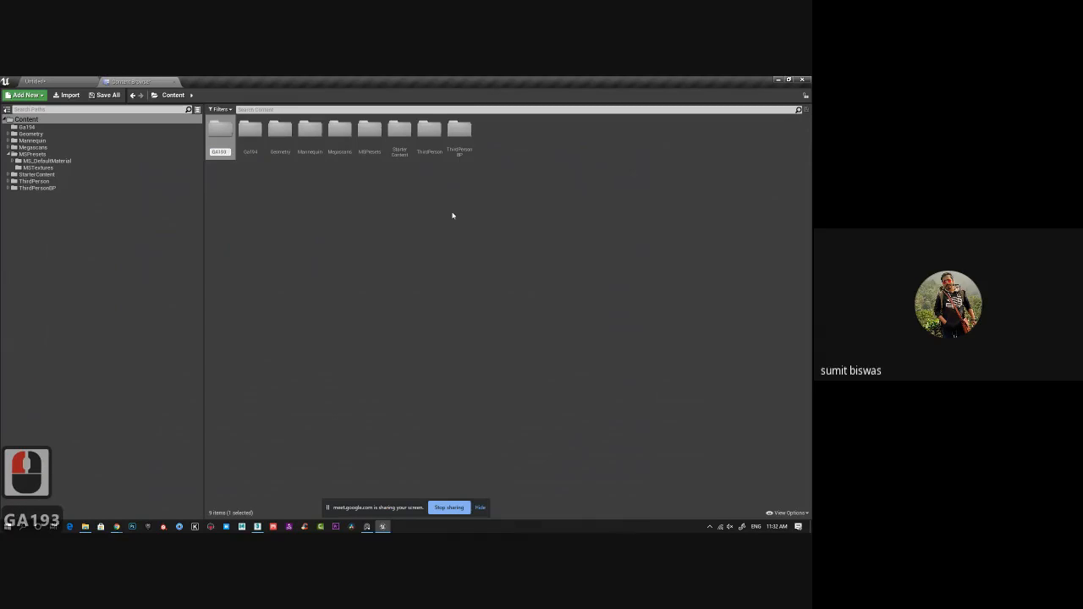
pyautogui.press('Return')
pyautogui.press('Return')
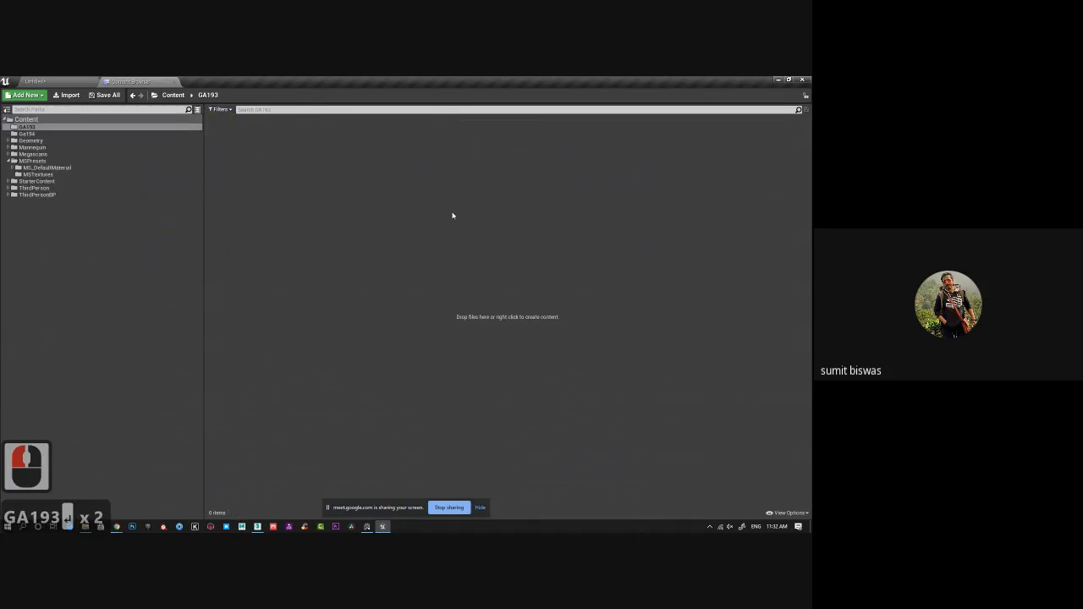
# - Import base.fbx from the GA193 folder on disk as a static mesh, keeping the default FBX import options
pyautogui.rightClick(265, 175)
pyautogui.click(298, 222)
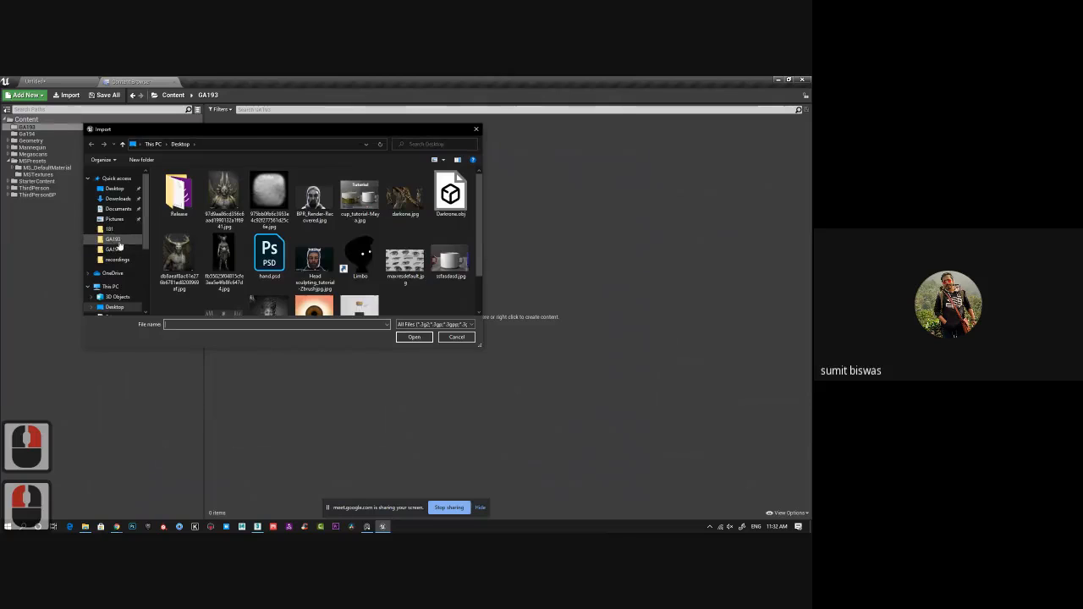
pyautogui.click(116, 240)
pyautogui.click(179, 195)
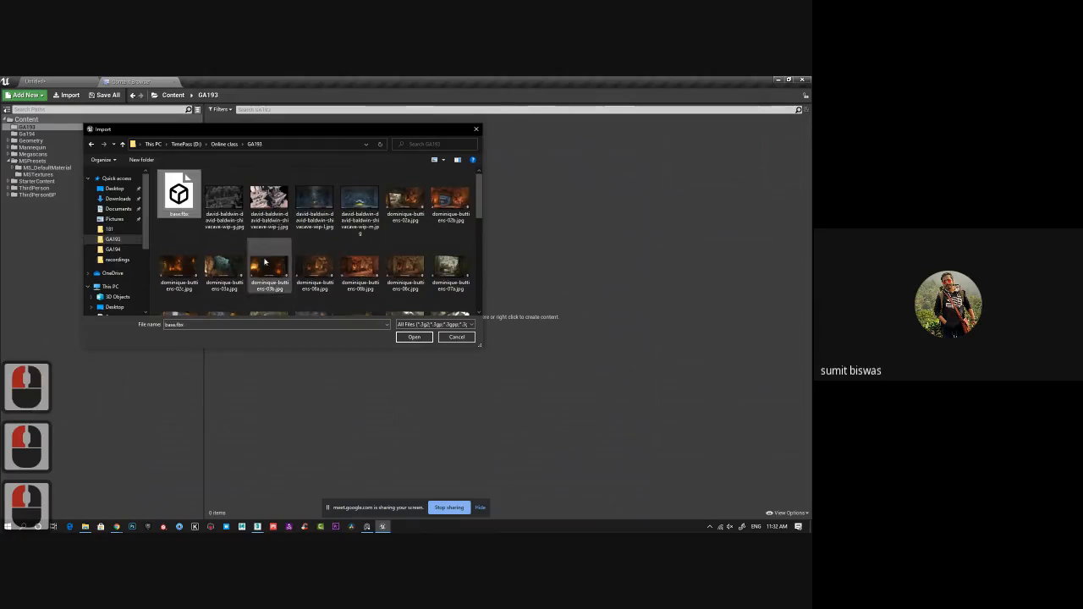
pyautogui.click(414, 337)
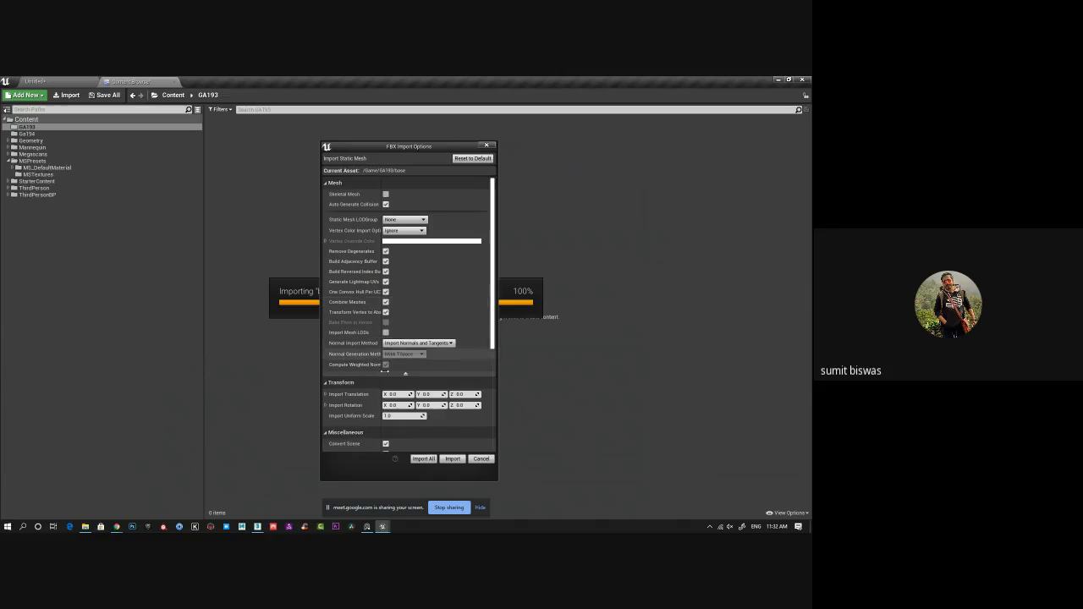
pyautogui.scroll(-2, 406, 409)
pyautogui.scroll(-2, 407, 408)
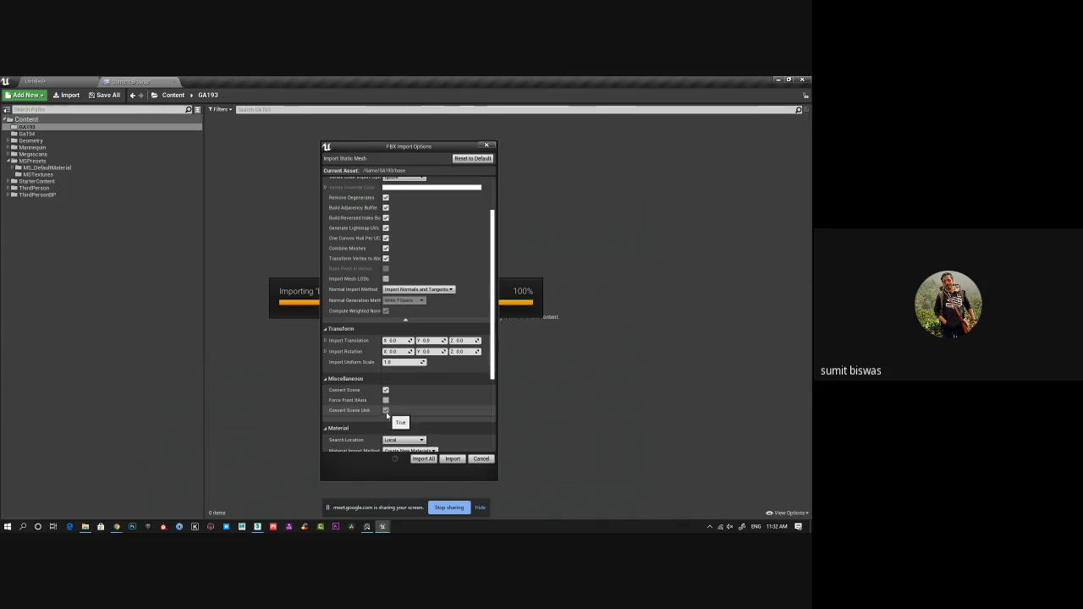
pyautogui.scroll(-4, 442, 397)
pyautogui.scroll(-3, 442, 397)
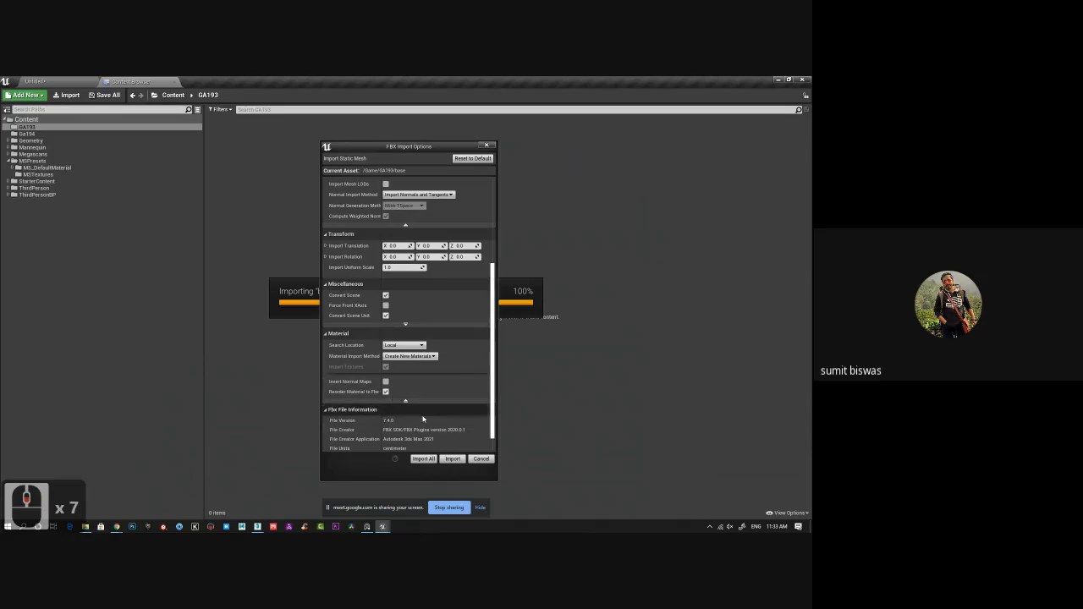
pyautogui.click(423, 459)
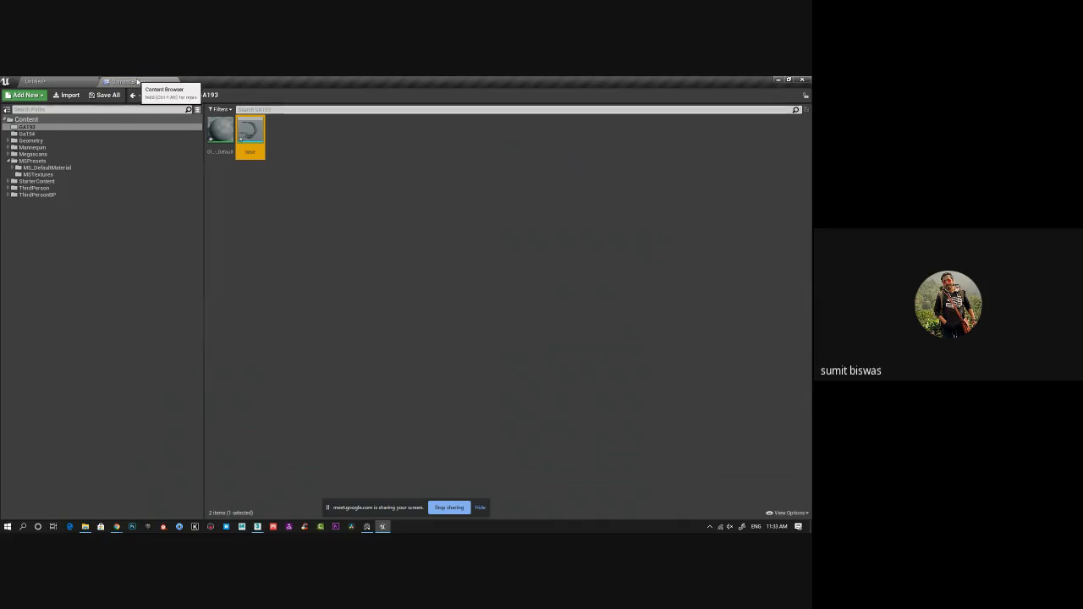
# - Detach the Content Browser into its own window and save all content, storing the level as Untitled in ThirdPersonBP/Maps
pyautogui.moveTo(136, 81); pyautogui.dragTo(0, 318)
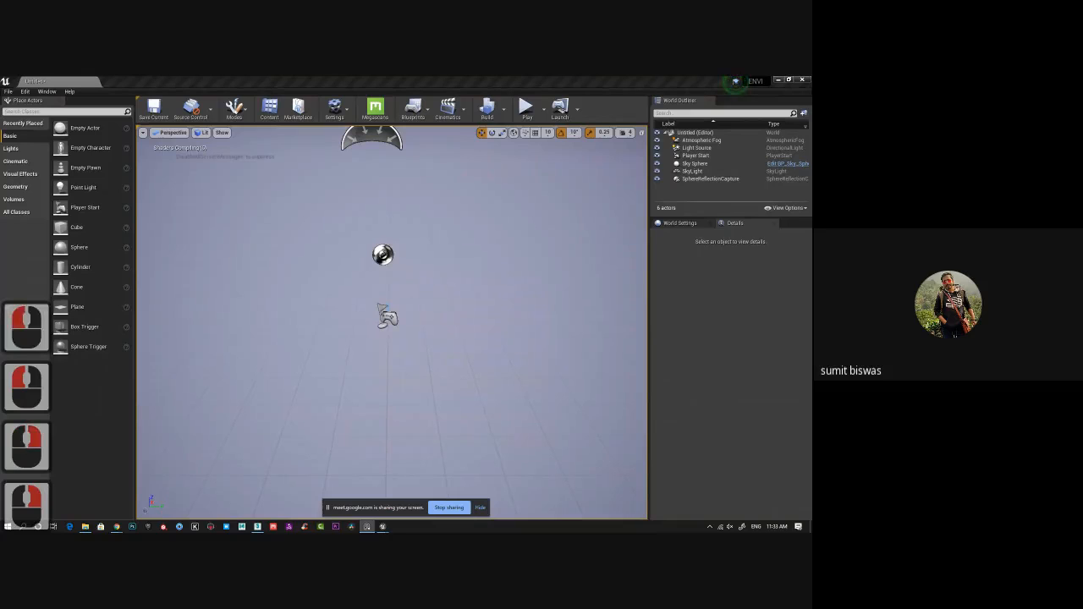
pyautogui.moveTo(0, 237); pyautogui.dragTo(192, 232)
pyautogui.click(249, 247)
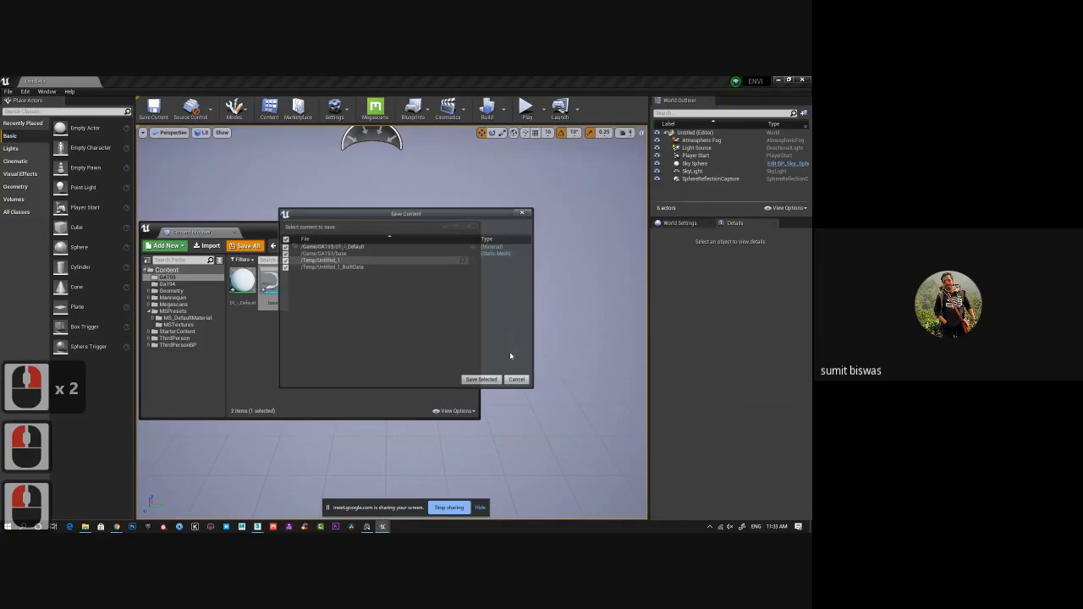
pyautogui.click(486, 382)
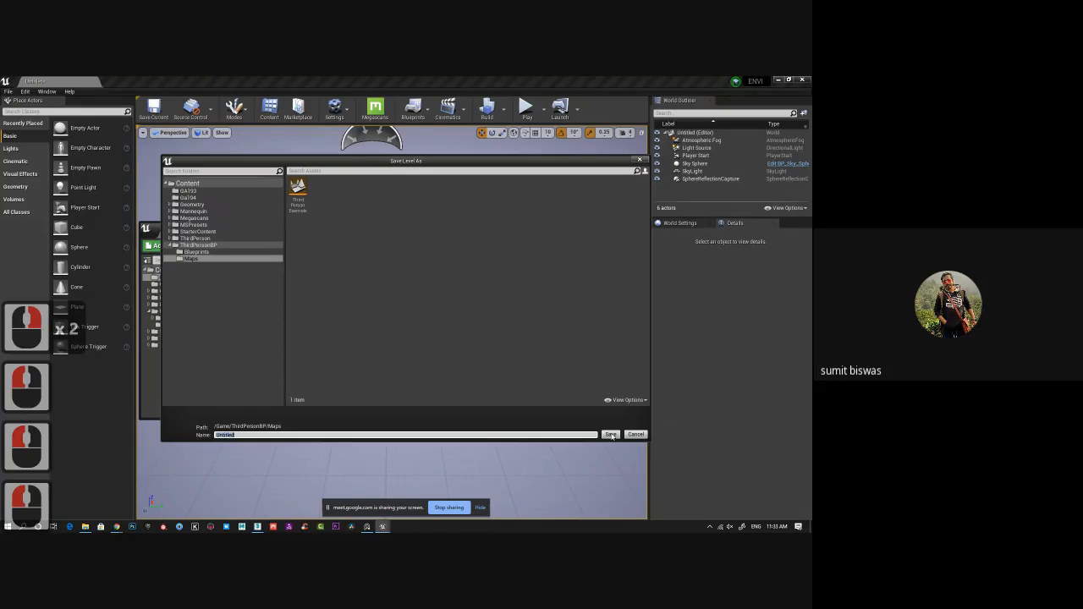
pyautogui.click(612, 435)
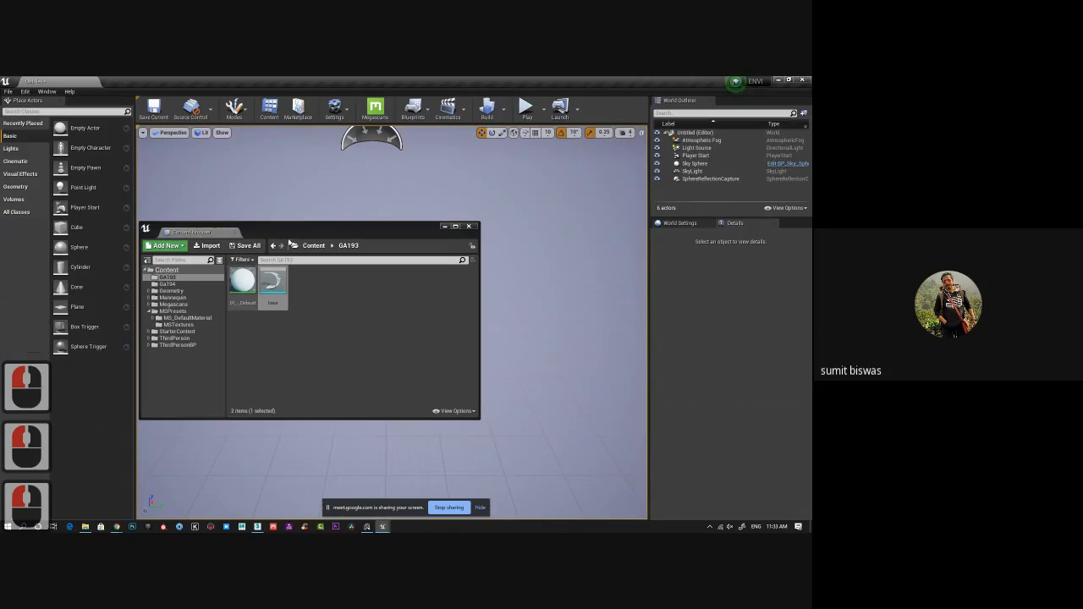
# - Move the Content Browser window off the viewport and place the base mesh in the level
pyautogui.moveTo(291, 232); pyautogui.dragTo(0, 232)
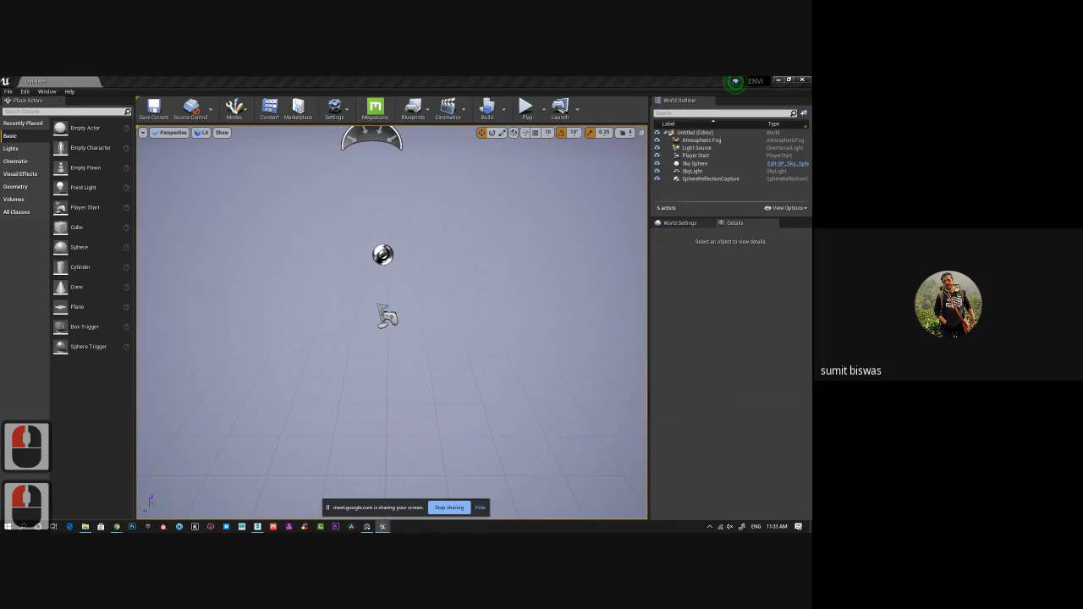
pyautogui.moveTo(0, 356); pyautogui.dragTo(611, 478)
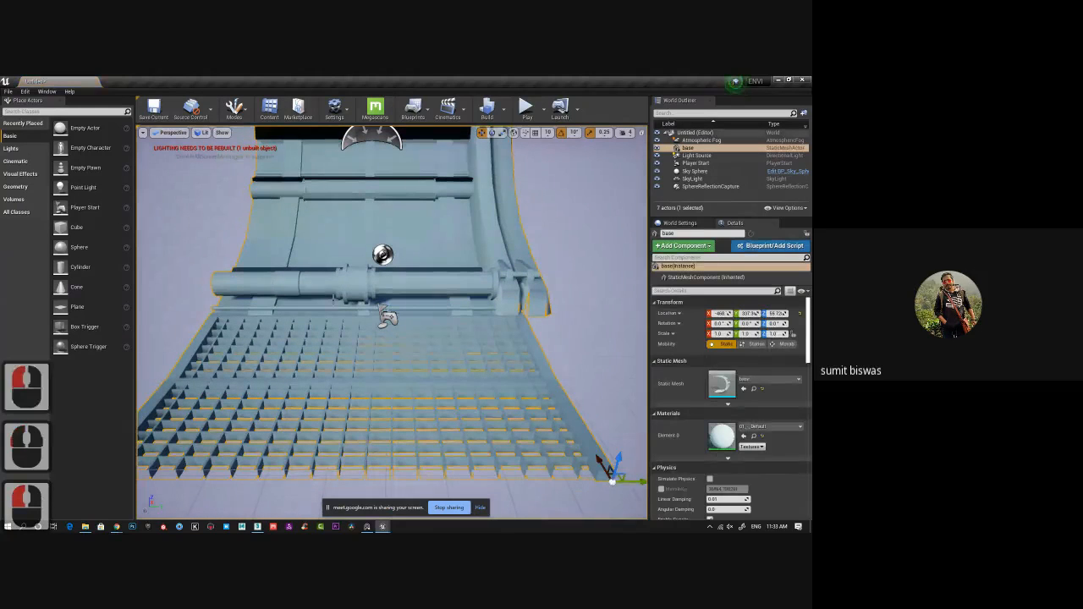
# - Check the base mesh from several angles and move it along the Y axis to about 516
pyautogui.scroll(-6, 536, 329)
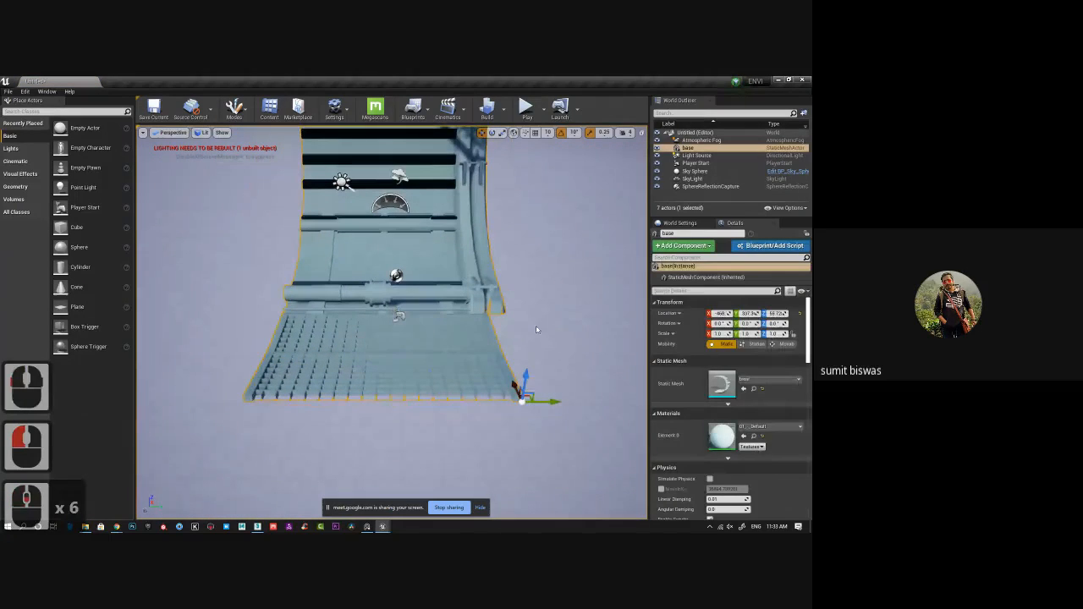
pyautogui.keyDown('alt'); pyautogui.moveTo(537, 329); pyautogui.dragTo(534, 284); pyautogui.keyUp('alt')
pyautogui.keyDown('alt'); pyautogui.moveTo(533, 289); pyautogui.dragTo(489, 322, button='right'); pyautogui.keyUp('alt')
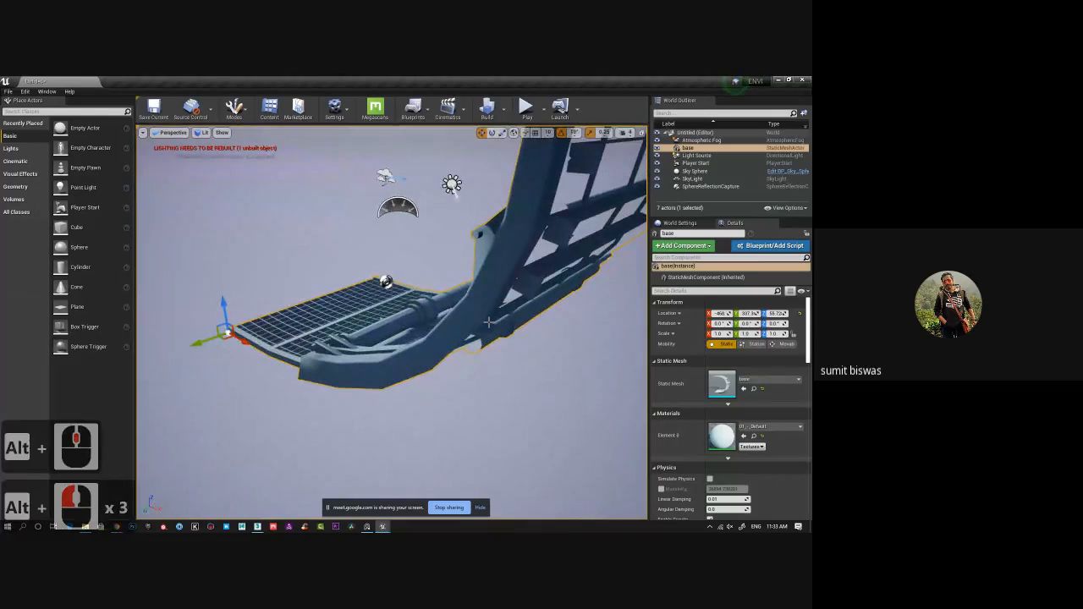
pyautogui.keyDown('alt'); pyautogui.moveTo(624, 263); pyautogui.dragTo(507, 283); pyautogui.keyUp('alt')
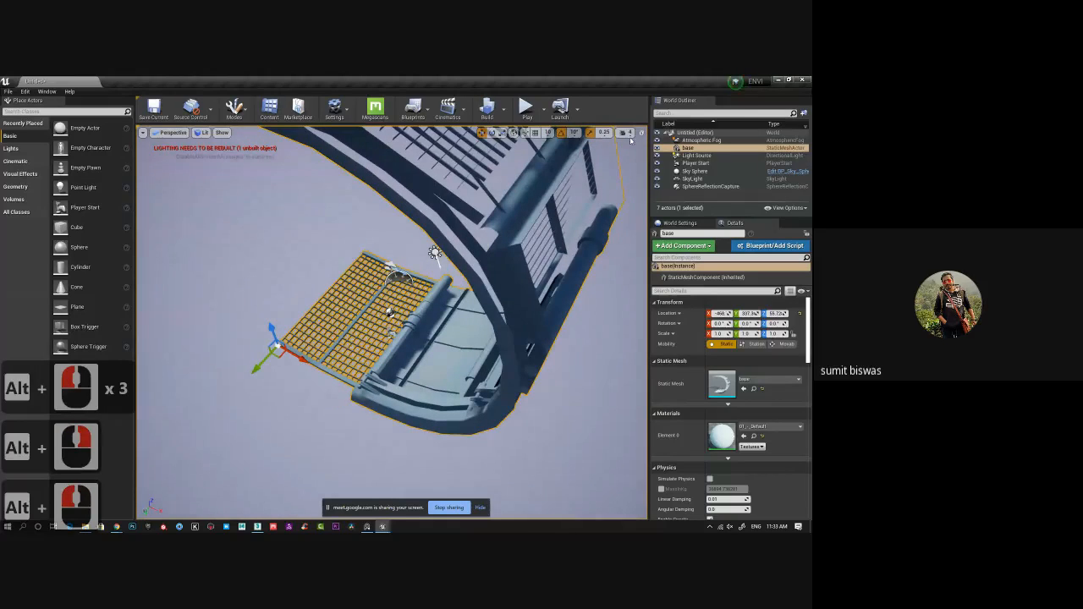
pyautogui.keyDown('alt'); pyautogui.moveTo(630, 140); pyautogui.dragTo(501, 298); pyautogui.keyUp('alt')
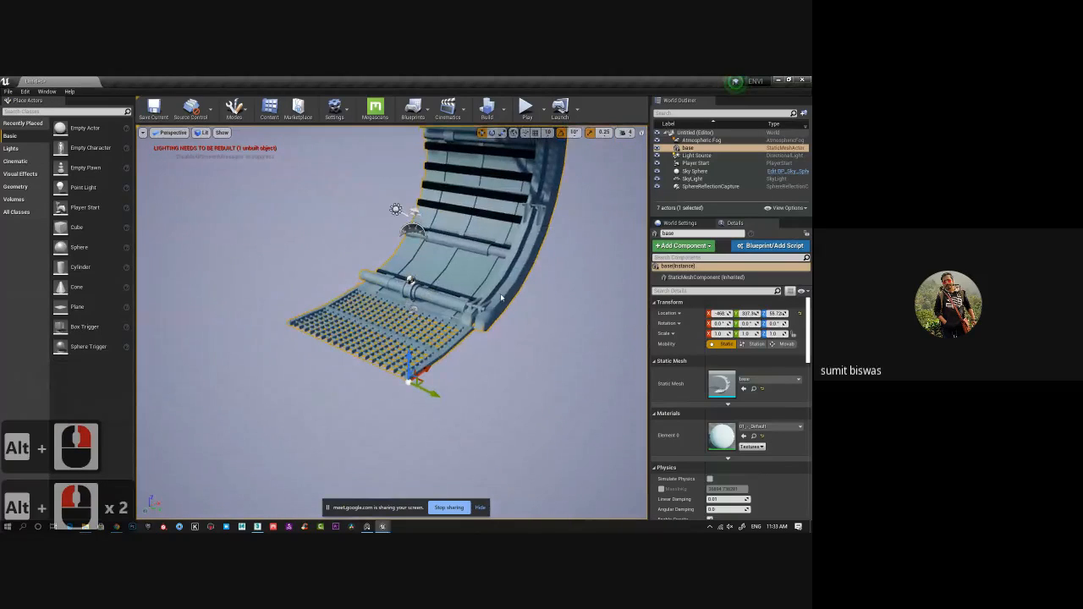
pyautogui.keyDown('alt'); pyautogui.moveTo(501, 298); pyautogui.dragTo(590, 200, button='middle'); pyautogui.keyUp('alt')
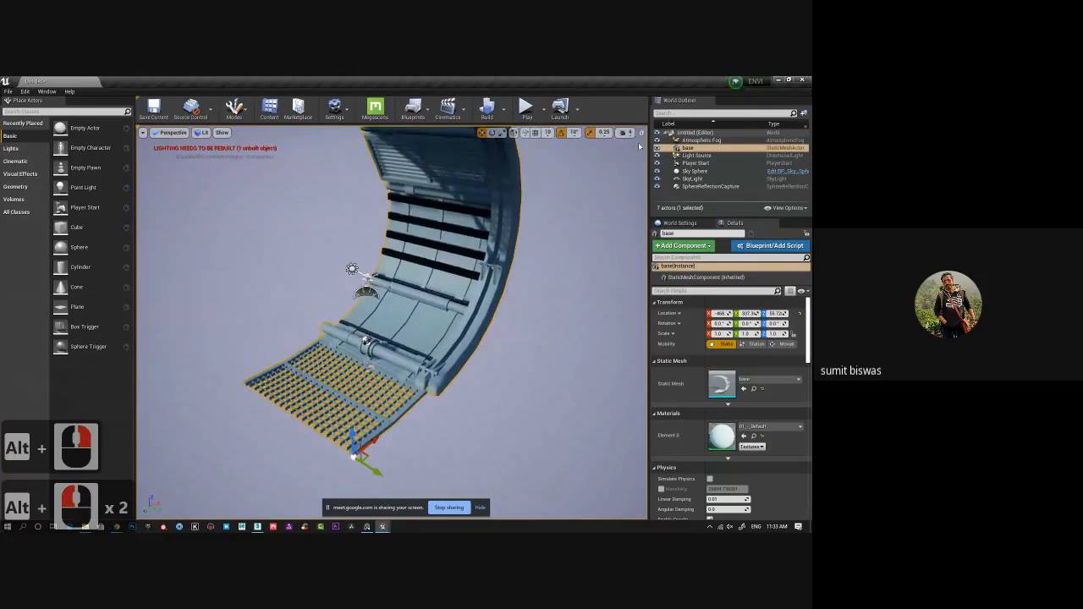
pyautogui.keyDown('alt'); pyautogui.moveTo(590, 200); pyautogui.dragTo(344, 313); pyautogui.keyUp('alt')
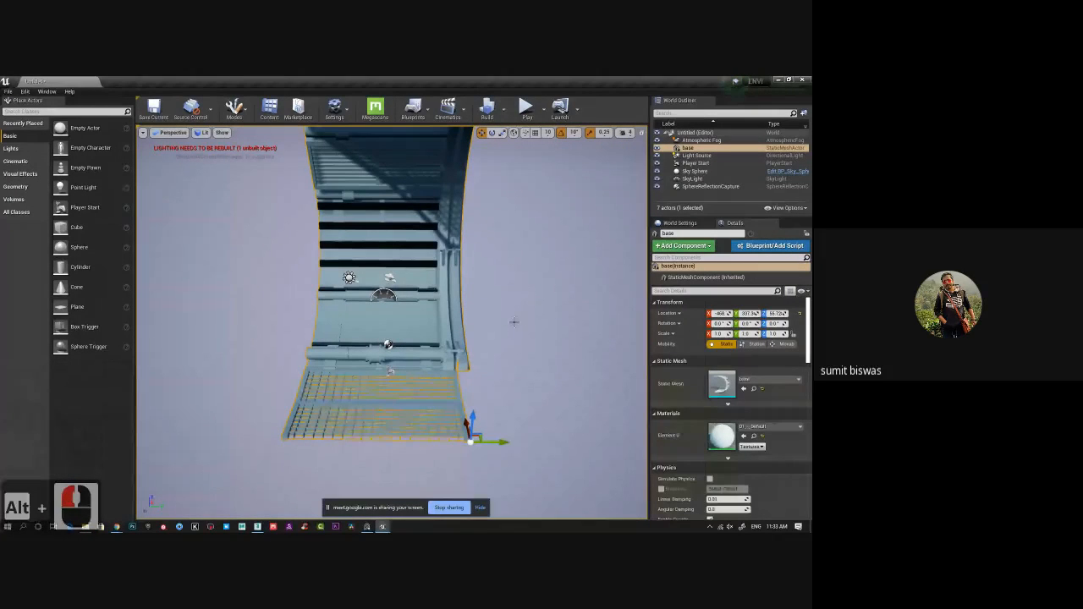
pyautogui.keyDown('alt'); pyautogui.moveTo(505, 328); pyautogui.dragTo(534, 457); pyautogui.keyUp('alt')
pyautogui.keyDown('alt'); pyautogui.moveTo(534, 457); pyautogui.dragTo(541, 447, button='middle'); pyautogui.keyUp('alt')
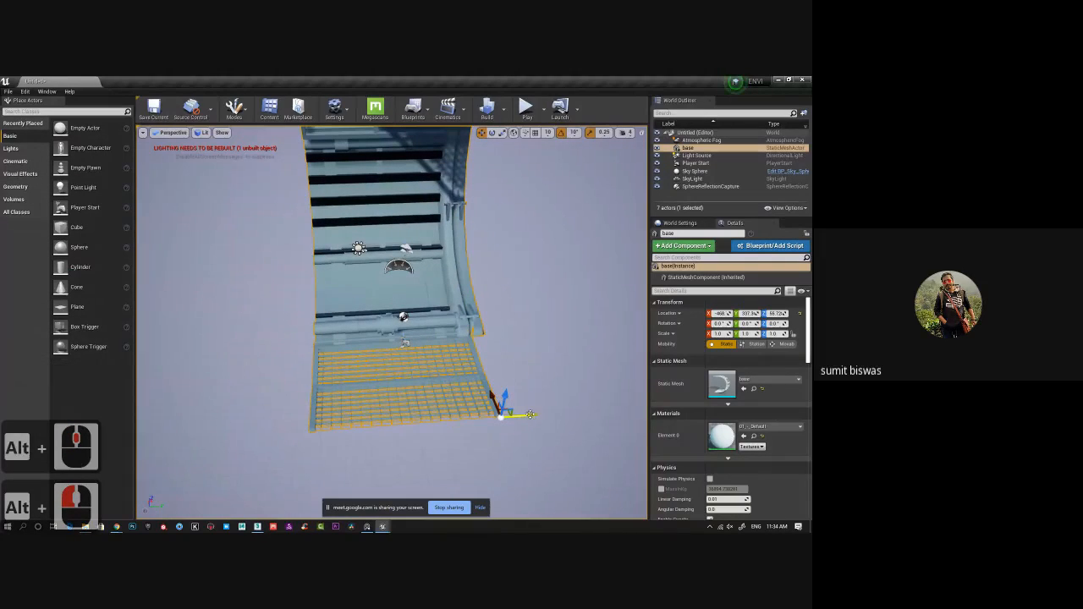
pyautogui.moveTo(530, 420); pyautogui.dragTo(587, 403)
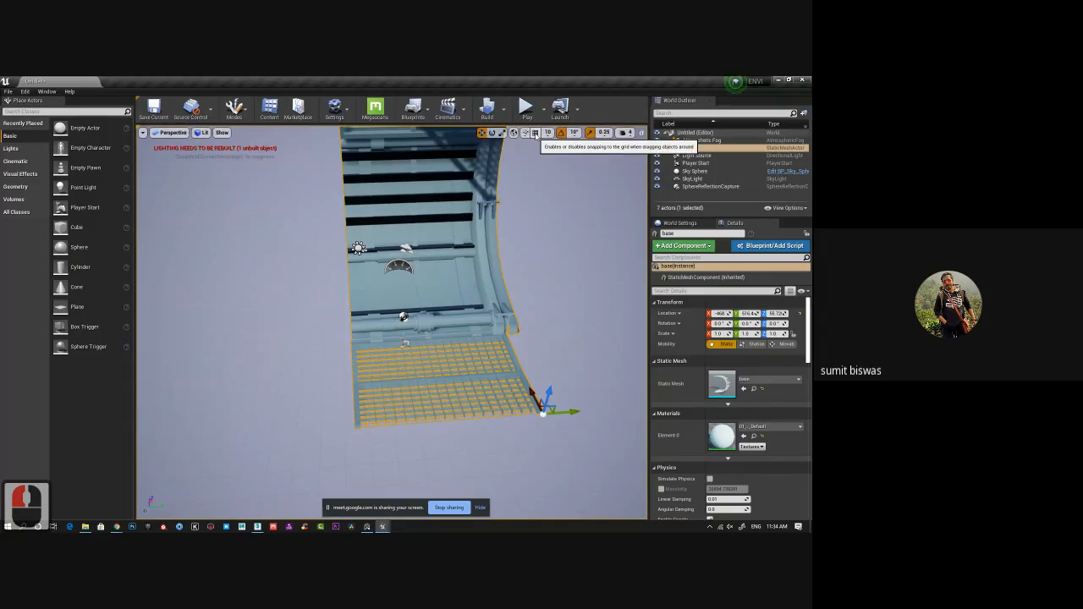
# - With grid snapping off, duplicate the base mesh along the Y axis and place the copy end to end with the original
pyautogui.click(535, 133)
pyautogui.click(535, 133)
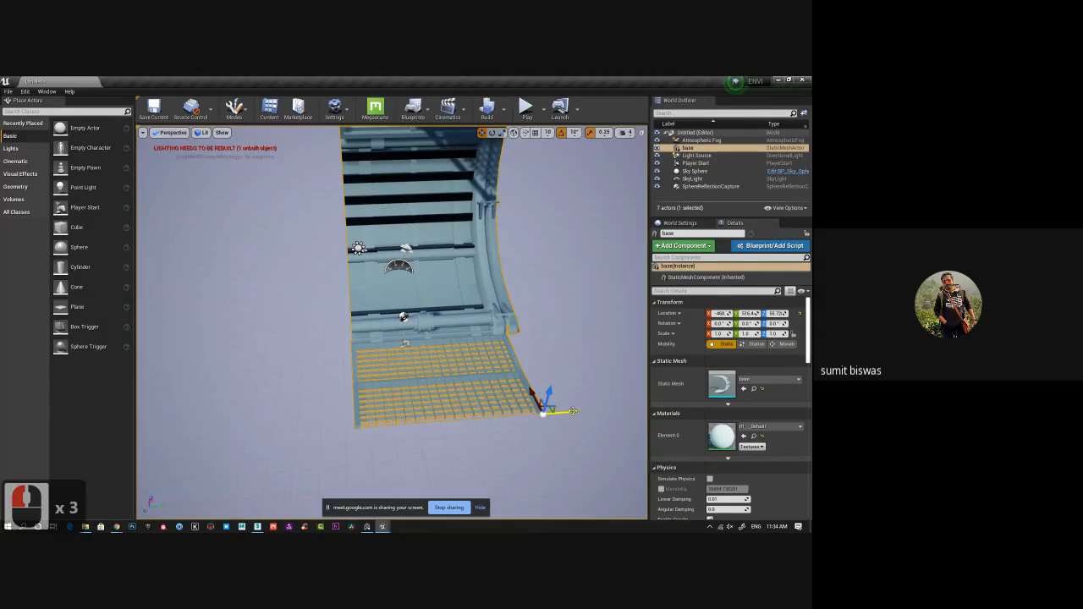
pyautogui.keyDown('alt'); pyautogui.moveTo(574, 413); pyautogui.dragTo(387, 414); pyautogui.keyUp('alt')
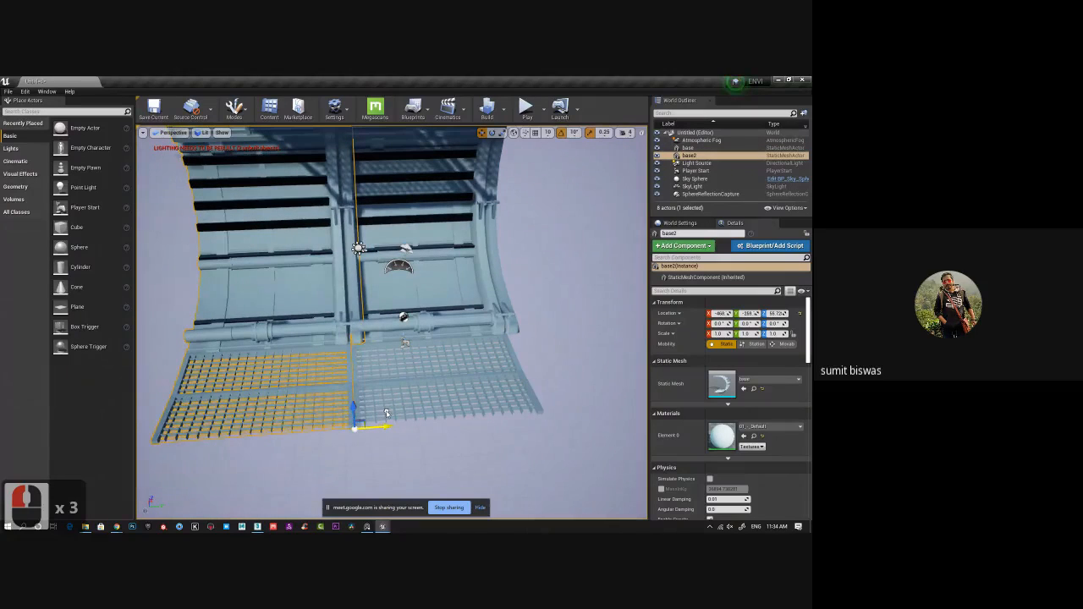
# - Vertex-snap the duplicated segment along the Y axis so its floor edge meets the original segment's edge
pyautogui.scroll(6, 386, 413)
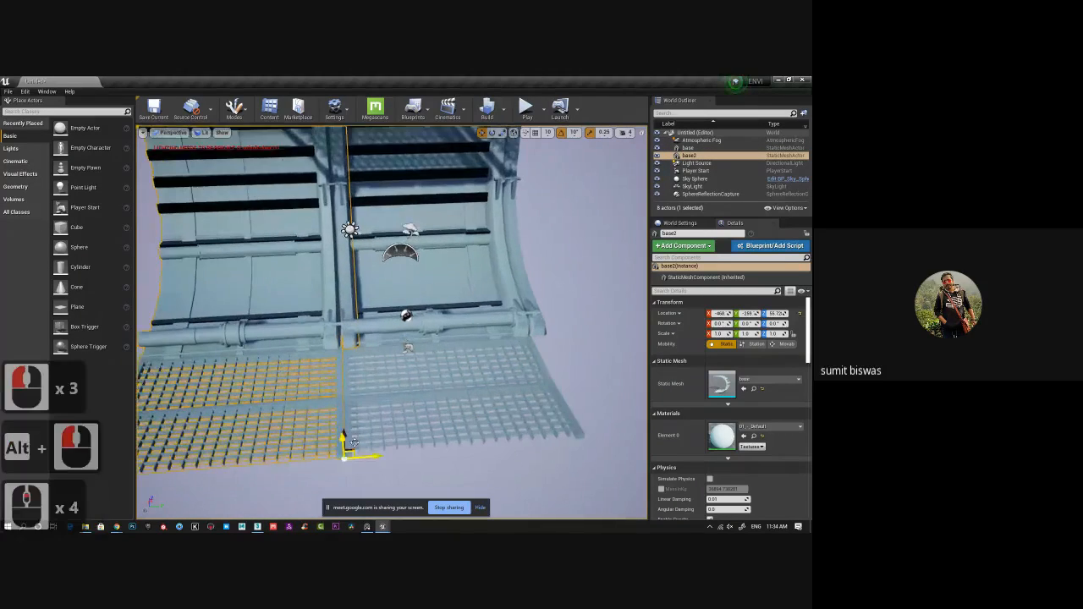
pyautogui.keyDown('alt'); pyautogui.moveTo(524, 405); pyautogui.dragTo(614, 280, button='middle'); pyautogui.keyUp('alt')
pyautogui.keyDown('alt'); pyautogui.moveTo(613, 280); pyautogui.dragTo(707, 531, button='right'); pyautogui.keyUp('alt')
pyautogui.keyDown('alt'); pyautogui.moveTo(626, 440); pyautogui.dragTo(499, 185, button='middle'); pyautogui.keyUp('alt')
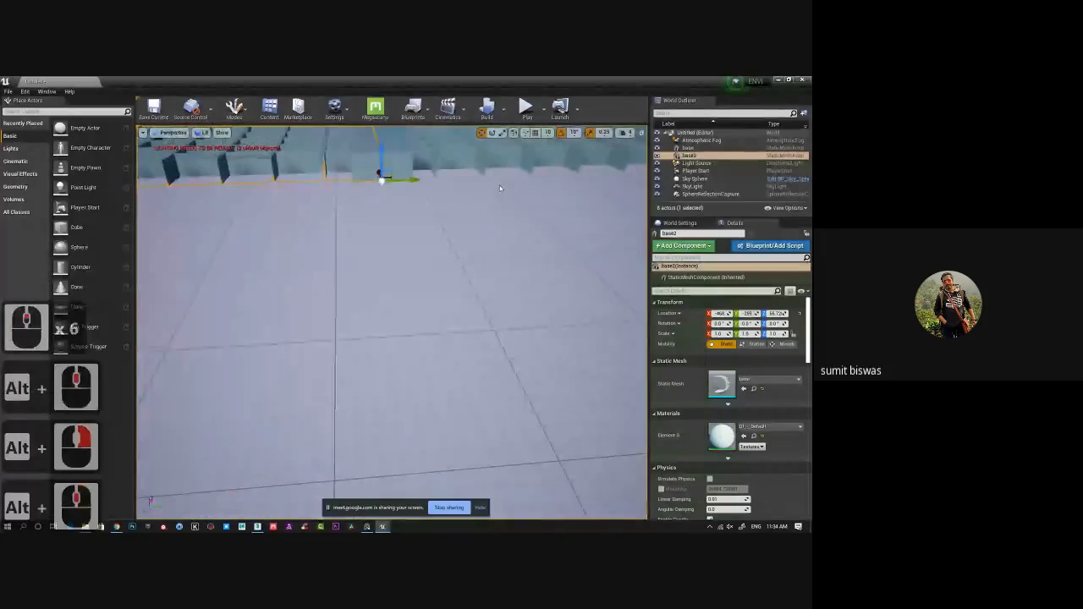
pyautogui.keyDown('alt'); pyautogui.moveTo(499, 185); pyautogui.dragTo(484, 167, button='right'); pyautogui.keyUp('alt')
pyautogui.keyDown('alt'); pyautogui.moveTo(483, 167); pyautogui.dragTo(449, 160, button='middle'); pyautogui.keyUp('alt')
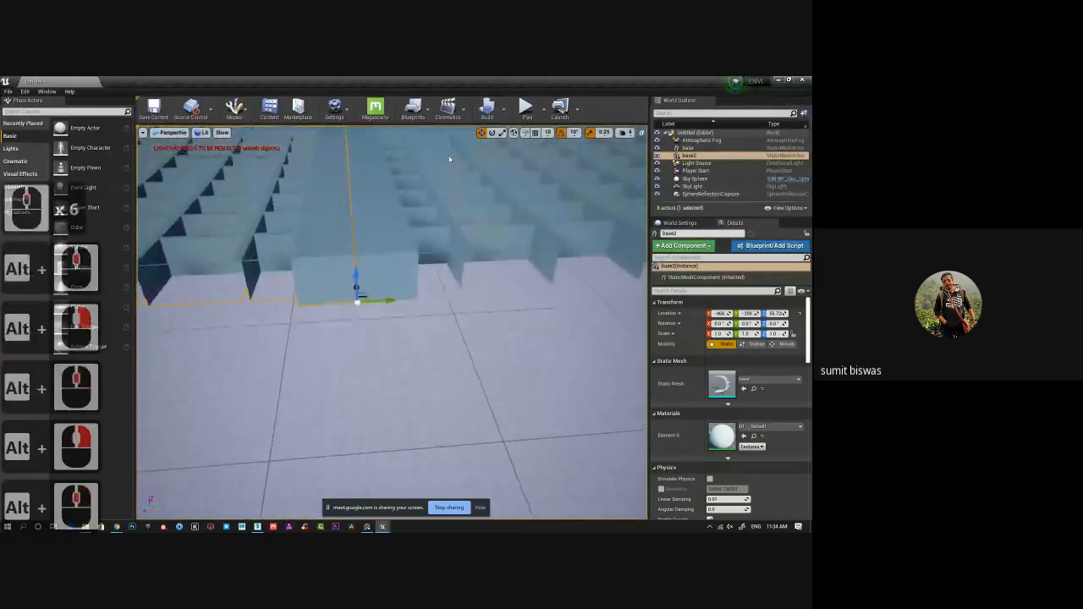
pyautogui.keyDown('alt'); pyautogui.moveTo(450, 160); pyautogui.dragTo(457, 182, button='right'); pyautogui.keyUp('alt')
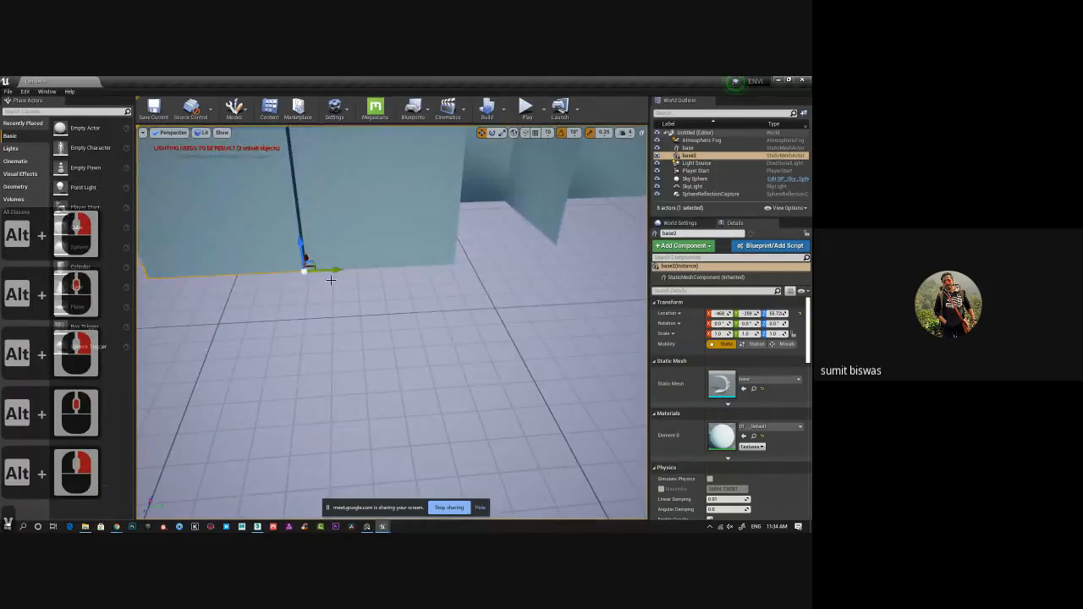
pyautogui.moveTo(327, 270); pyautogui.dragTo(333, 272)
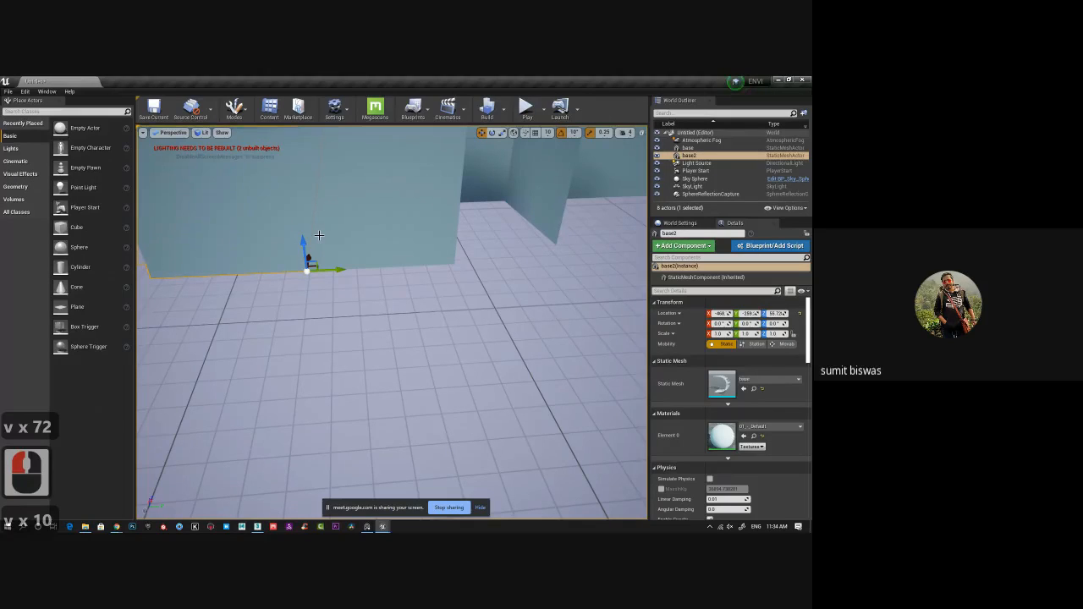
# - Examine the joint between the two segments along the floor, wall and roof from several angles
pyautogui.keyDown('alt'); pyautogui.moveTo(527, 342); pyautogui.dragTo(73, 234, button='right'); pyautogui.keyUp('alt')
pyautogui.scroll(-2, 652, 414)
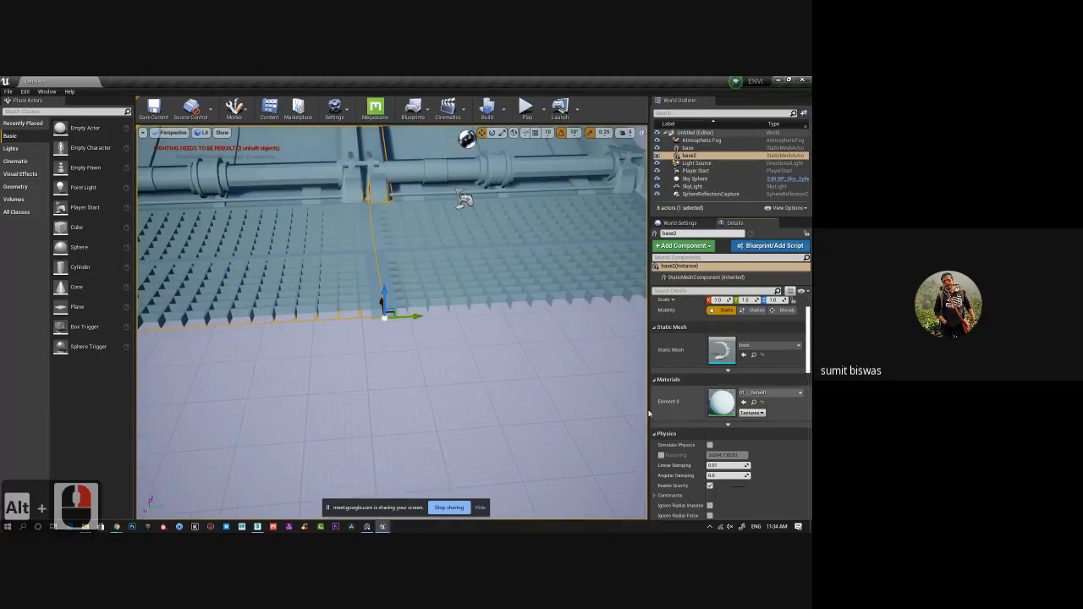
pyautogui.keyDown('alt'); pyautogui.moveTo(261, 340); pyautogui.dragTo(410, 407); pyautogui.keyUp('alt')
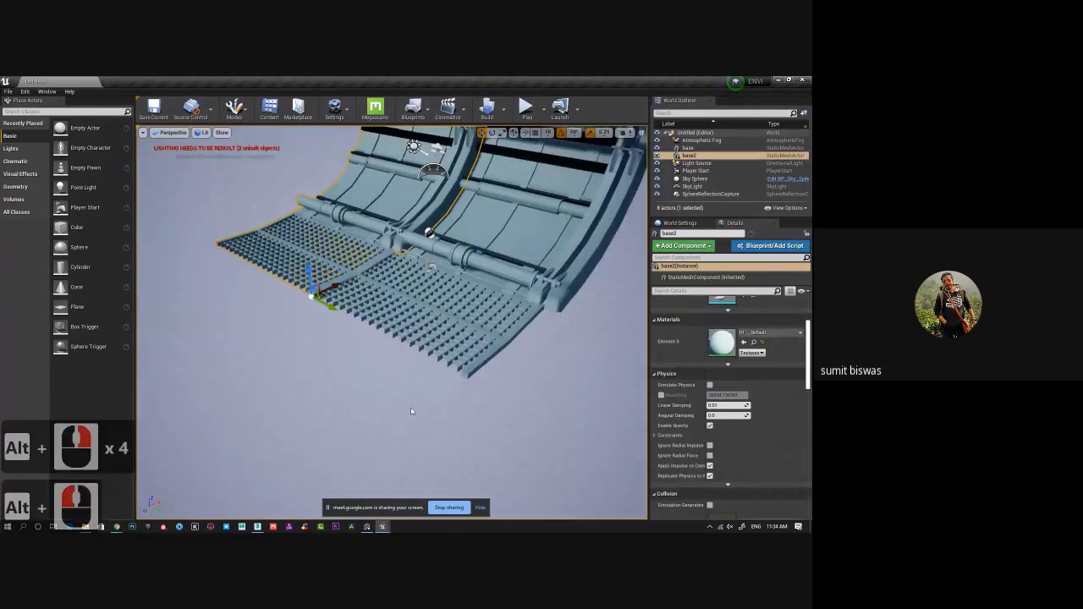
pyautogui.keyDown('alt'); pyautogui.moveTo(411, 408); pyautogui.dragTo(480, 345, button='middle'); pyautogui.keyUp('alt')
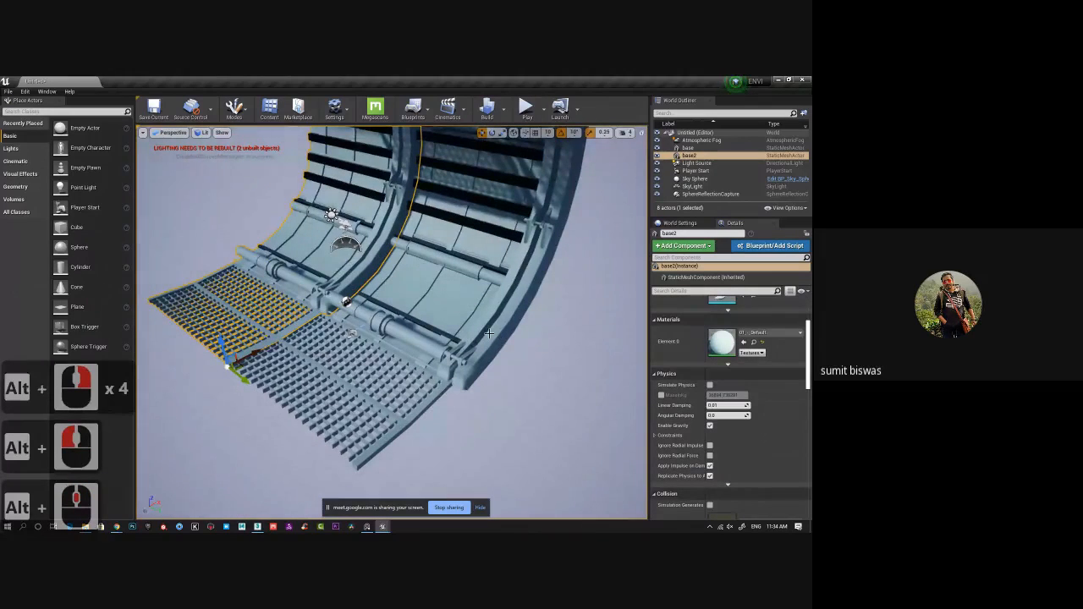
pyautogui.keyDown('alt'); pyautogui.moveTo(448, 402); pyautogui.dragTo(364, 298); pyautogui.keyUp('alt')
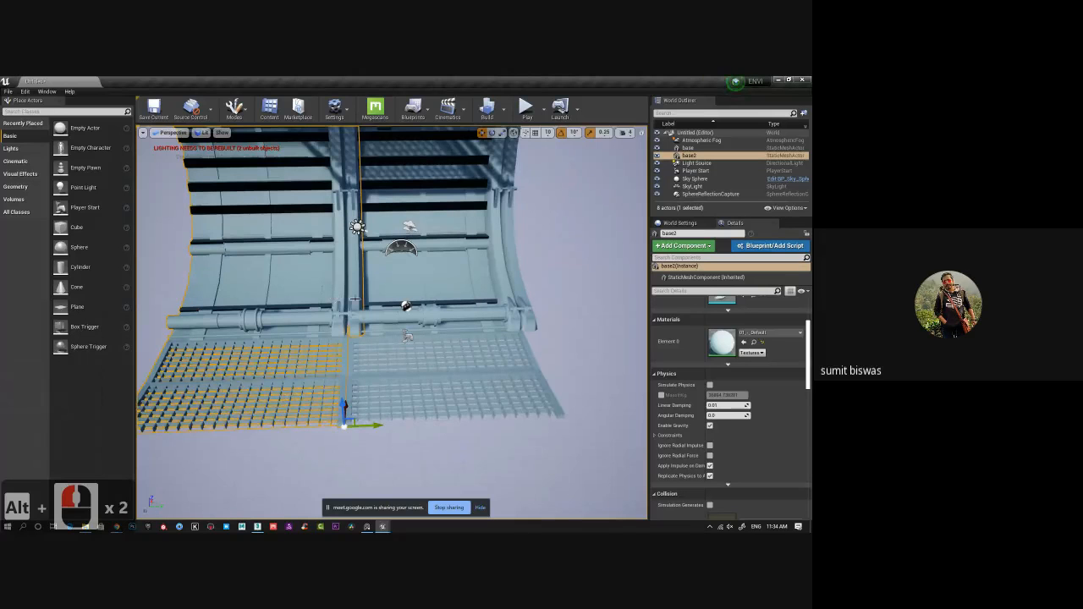
pyautogui.scroll(2, 383, 351)
pyautogui.keyDown('alt'); pyautogui.moveTo(384, 350); pyautogui.dragTo(426, 309, button='right'); pyautogui.keyUp('alt')
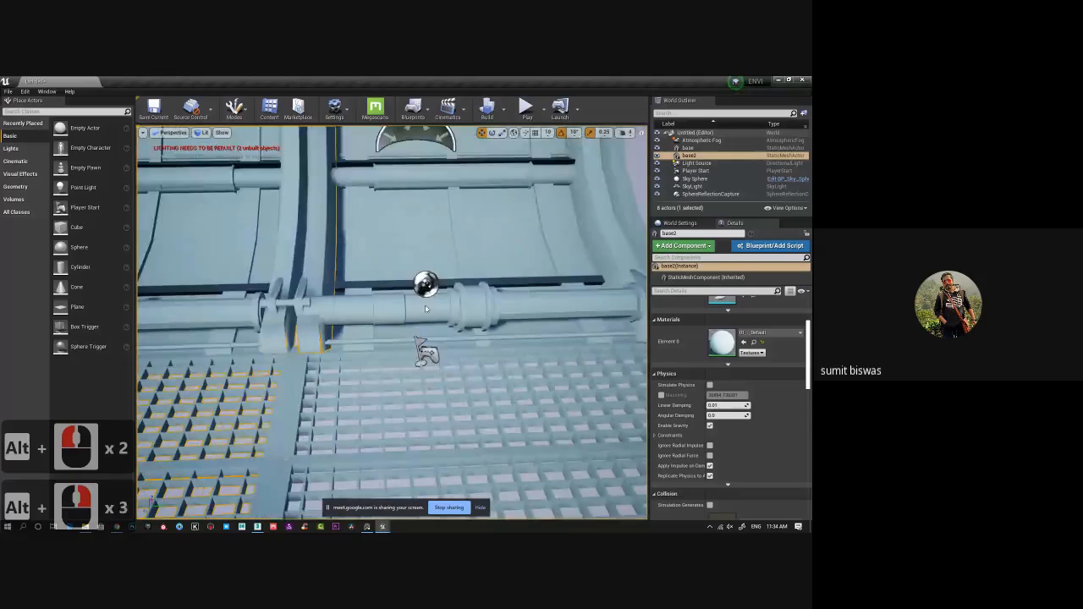
pyautogui.keyDown('alt'); pyautogui.moveTo(426, 309); pyautogui.dragTo(404, 237, button='middle'); pyautogui.keyUp('alt')
pyautogui.keyDown('alt'); pyautogui.moveTo(404, 237); pyautogui.dragTo(392, 242); pyautogui.keyUp('alt')
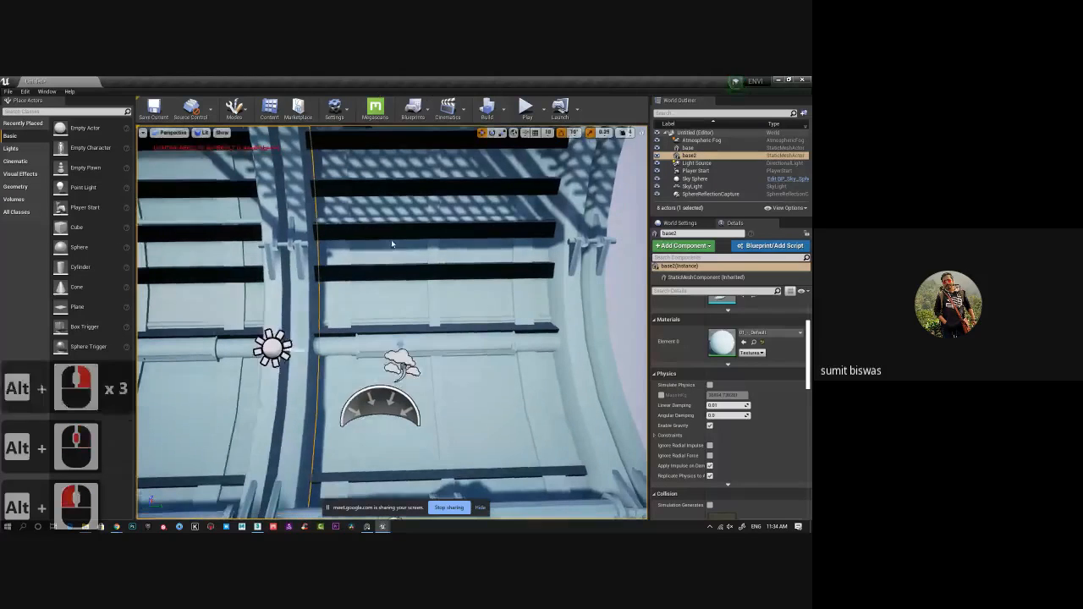
pyautogui.keyDown('alt'); pyautogui.moveTo(391, 243); pyautogui.dragTo(475, 236, button='right'); pyautogui.keyUp('alt')
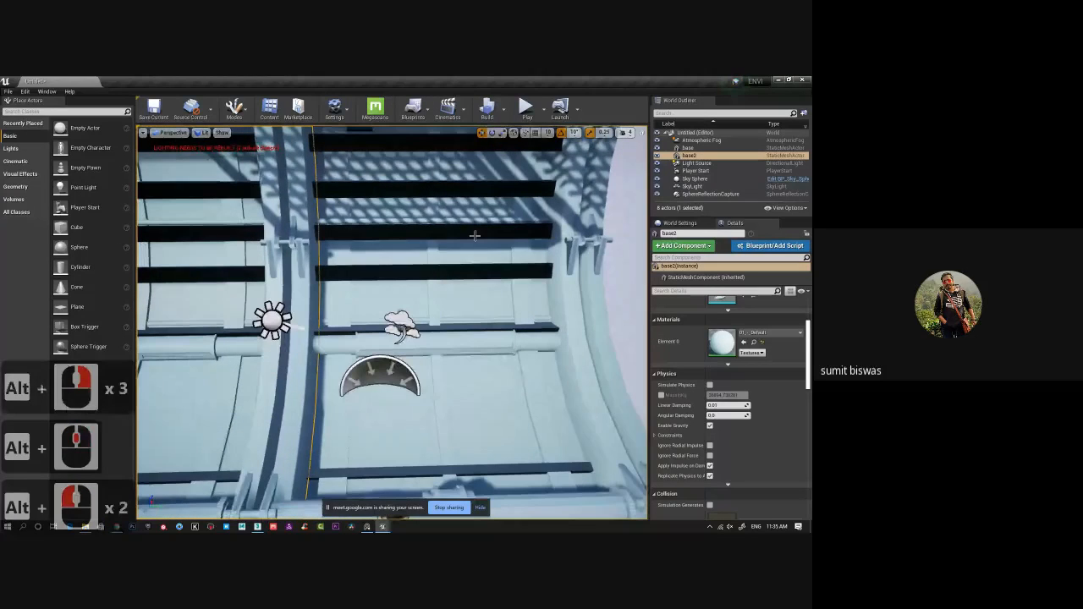
pyautogui.scroll(-2, 482, 293)
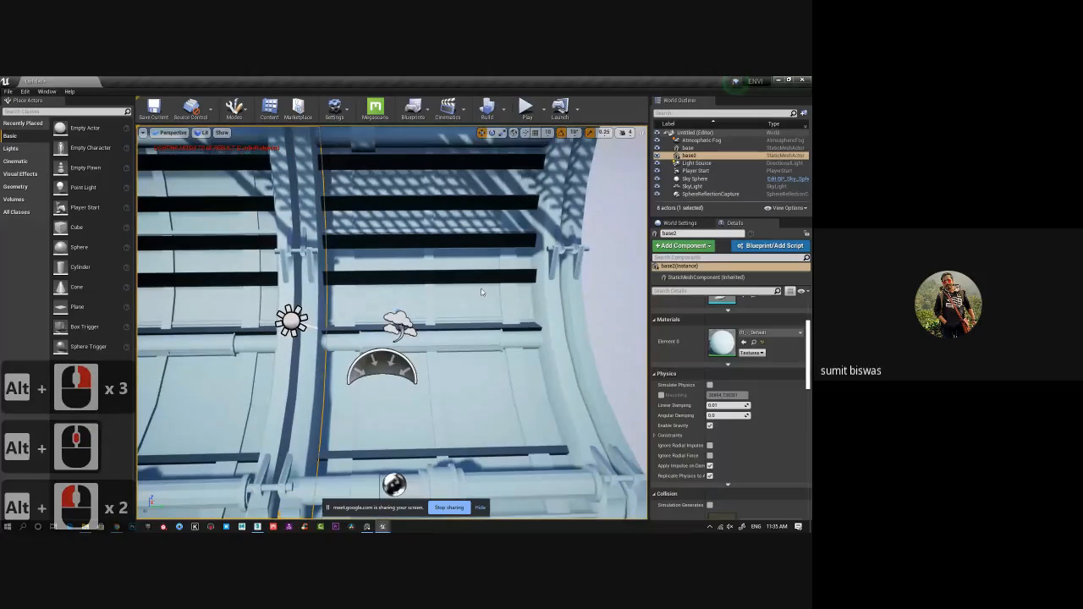
pyautogui.keyDown('alt'); pyautogui.moveTo(481, 292); pyautogui.dragTo(256, 281); pyautogui.keyUp('alt')
pyautogui.keyDown('alt'); pyautogui.moveTo(256, 281); pyautogui.dragTo(369, 259, button='right'); pyautogui.keyUp('alt')
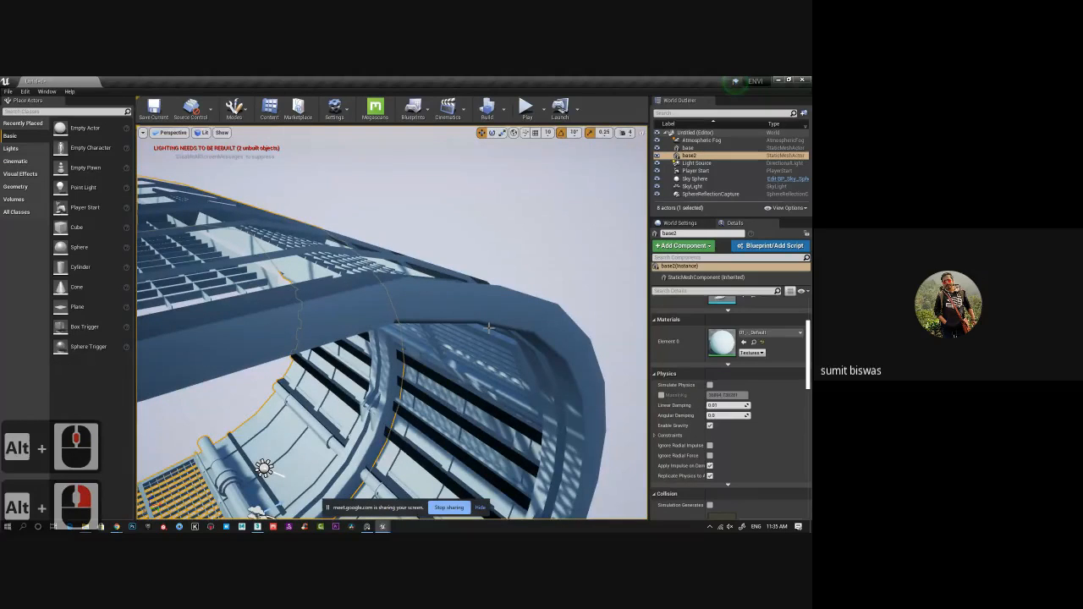
pyautogui.keyDown('alt'); pyautogui.moveTo(488, 327); pyautogui.dragTo(390, 370); pyautogui.keyUp('alt')
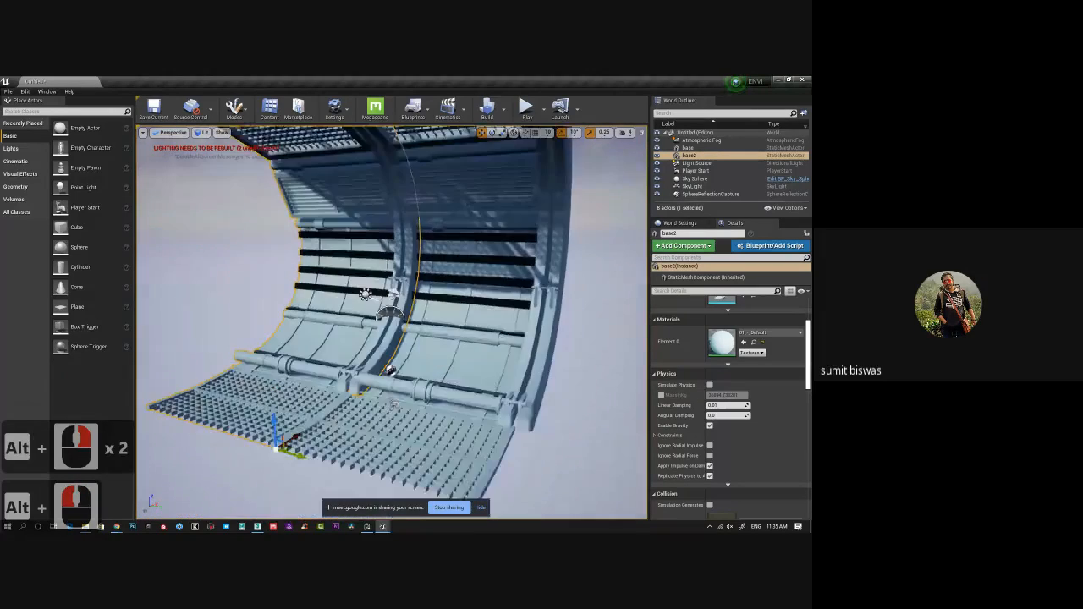
pyautogui.keyDown('alt'); pyautogui.moveTo(488, 323); pyautogui.dragTo(506, 288, button='middle'); pyautogui.keyUp('alt')
pyautogui.keyDown('alt'); pyautogui.moveTo(488, 323); pyautogui.dragTo(431, 322, button='right'); pyautogui.keyUp('alt')
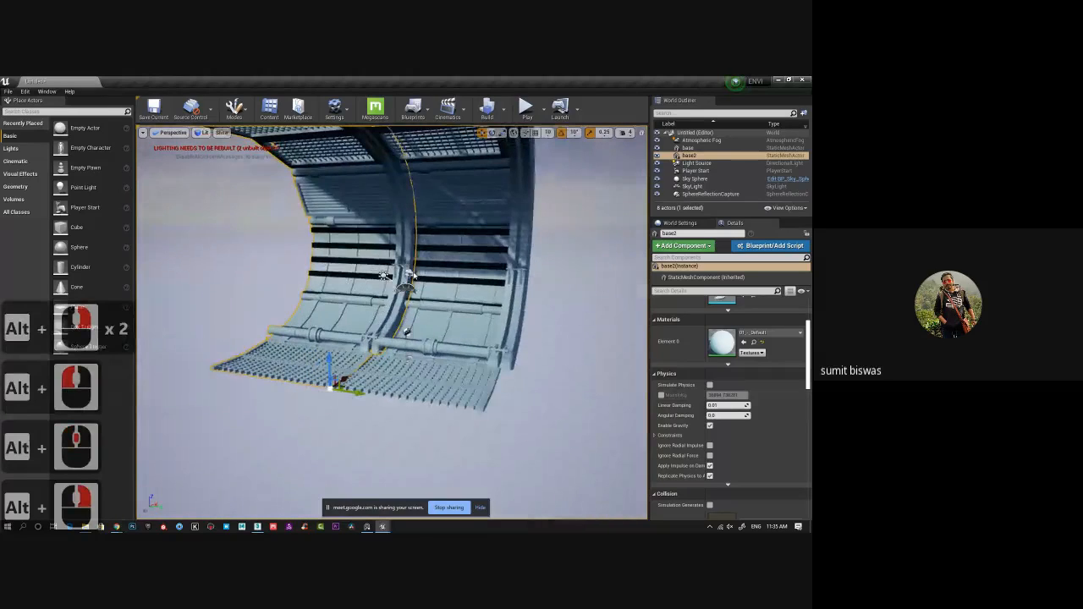
pyautogui.keyDown('alt'); pyautogui.moveTo(455, 370); pyautogui.dragTo(484, 381); pyautogui.keyUp('alt')
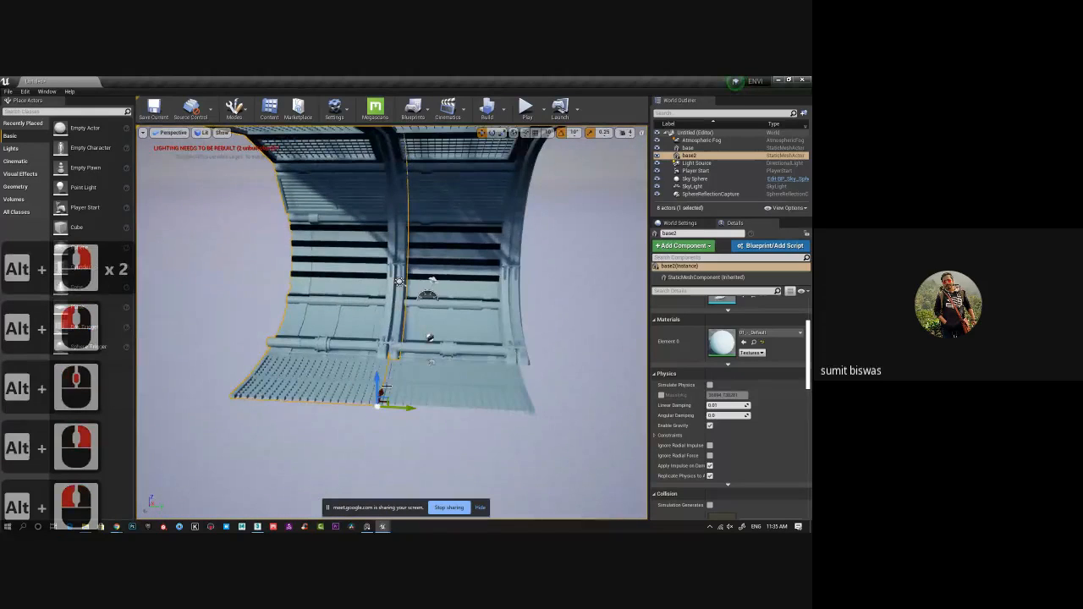
# - Duplicate the second segment along the Y axis and vertex-snap the third one flush against it
pyautogui.keyDown('alt'); pyautogui.moveTo(386, 387); pyautogui.dragTo(264, 398); pyautogui.keyUp('alt')
pyautogui.keyDown('alt'); pyautogui.moveTo(264, 398); pyautogui.dragTo(357, 359, button='middle'); pyautogui.keyUp('alt')
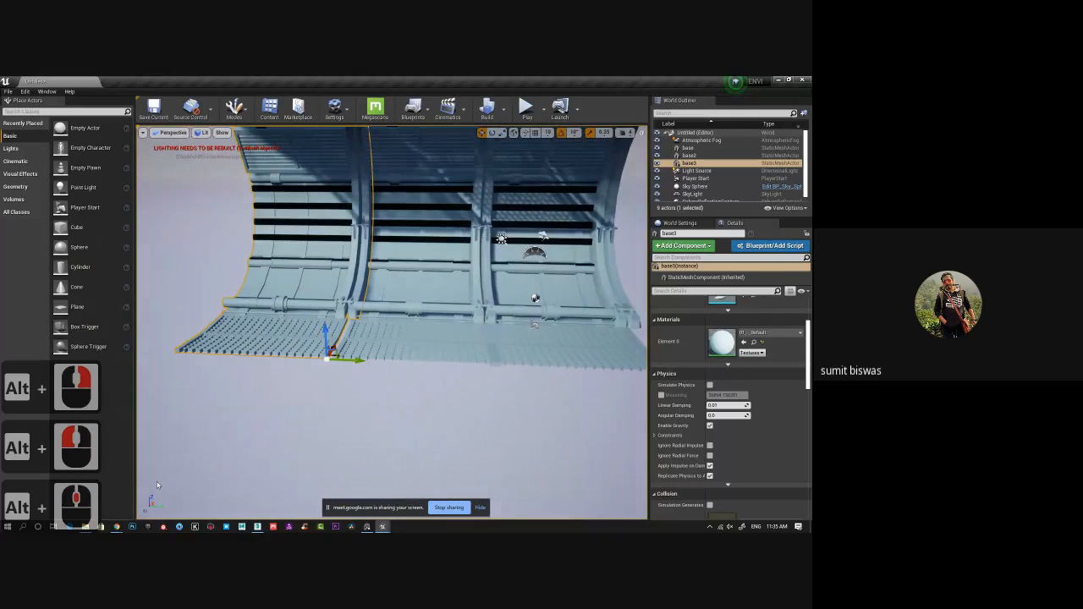
pyautogui.keyDown('alt'); pyautogui.moveTo(158, 485); pyautogui.dragTo(414, 276, button='right'); pyautogui.keyUp('alt')
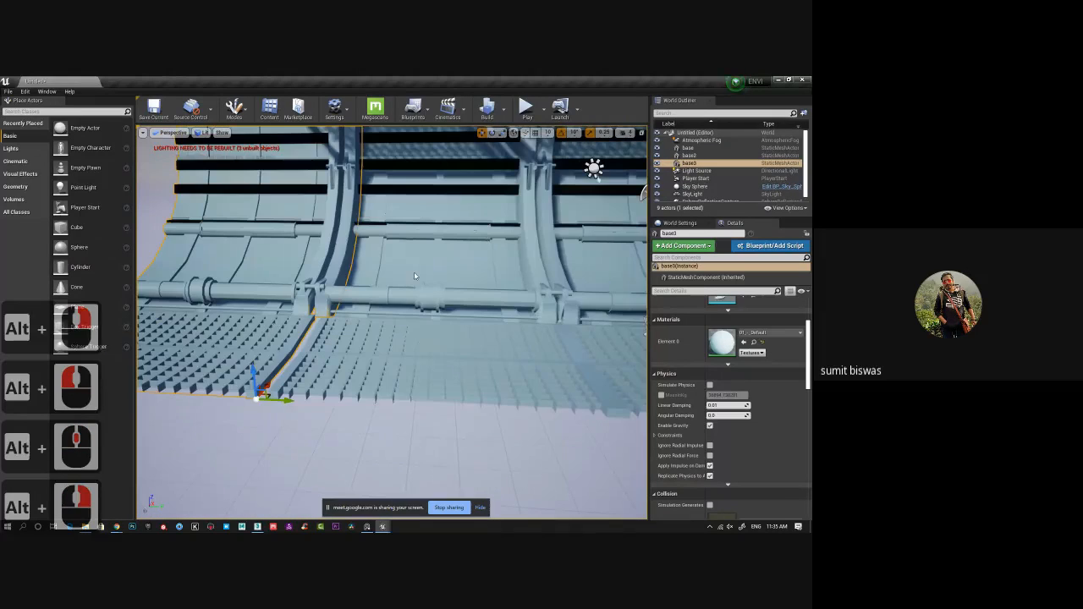
pyautogui.keyDown('alt'); pyautogui.moveTo(414, 276); pyautogui.dragTo(481, 232, button='middle'); pyautogui.keyUp('alt')
pyautogui.keyDown('alt'); pyautogui.moveTo(482, 232); pyautogui.dragTo(644, 414, button='right'); pyautogui.keyUp('alt')
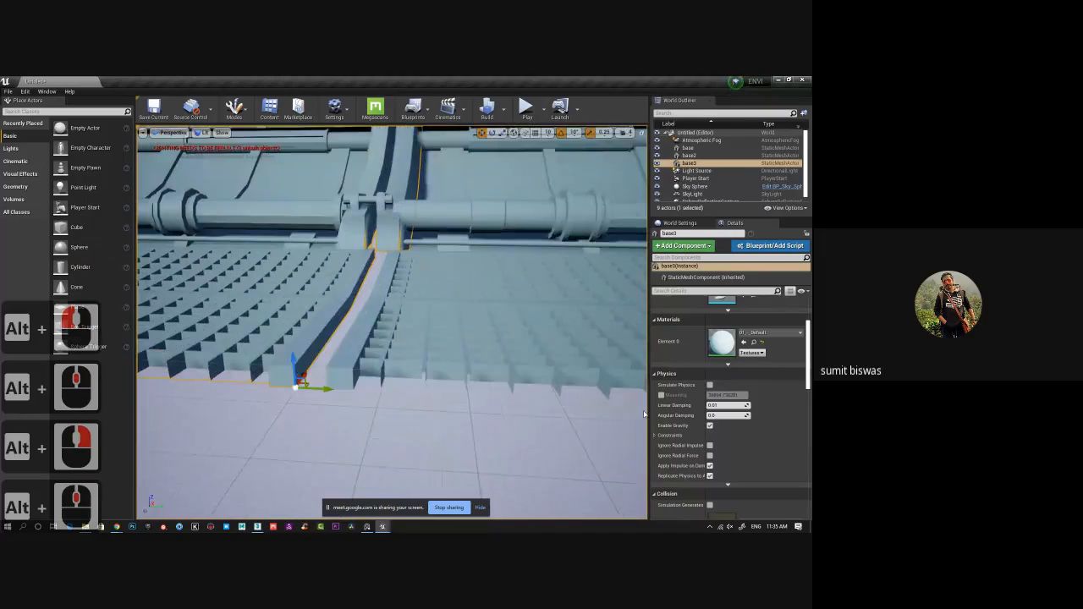
pyautogui.keyDown('alt'); pyautogui.moveTo(644, 414); pyautogui.dragTo(353, 293, button='middle'); pyautogui.keyUp('alt')
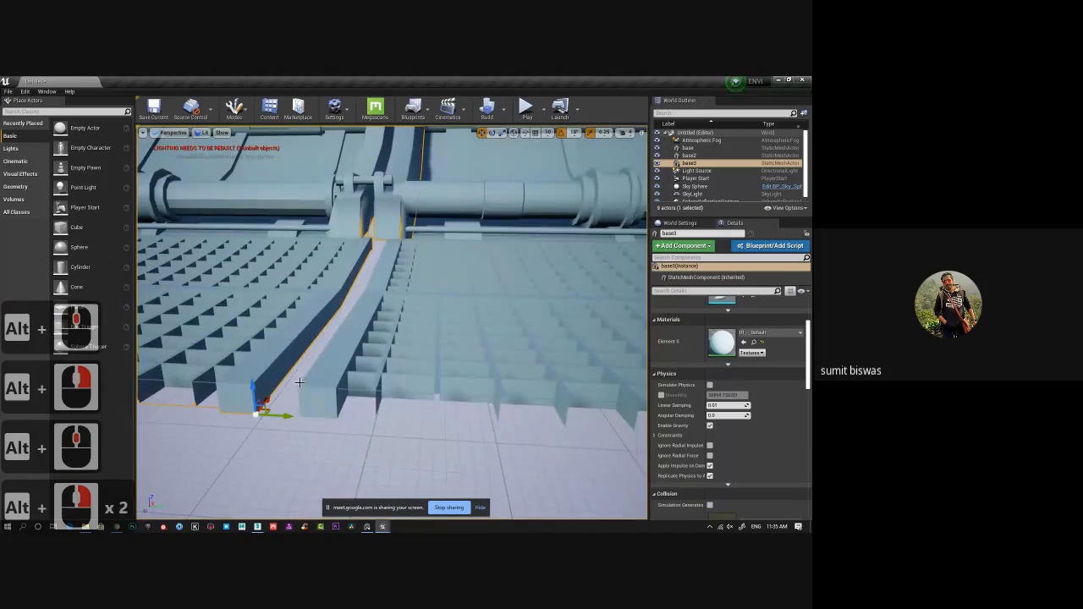
pyautogui.press('v')
pyautogui.moveTo(273, 415); pyautogui.dragTo(316, 405)
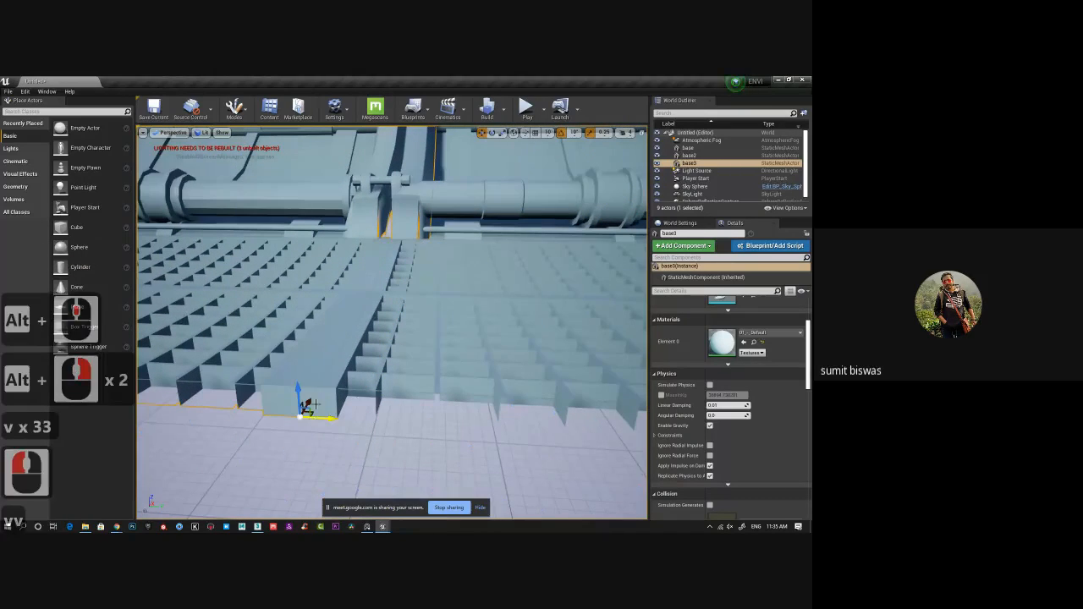
pyautogui.keyDown('alt'); pyautogui.moveTo(316, 404); pyautogui.dragTo(93, 250, button='right'); pyautogui.keyUp('alt')
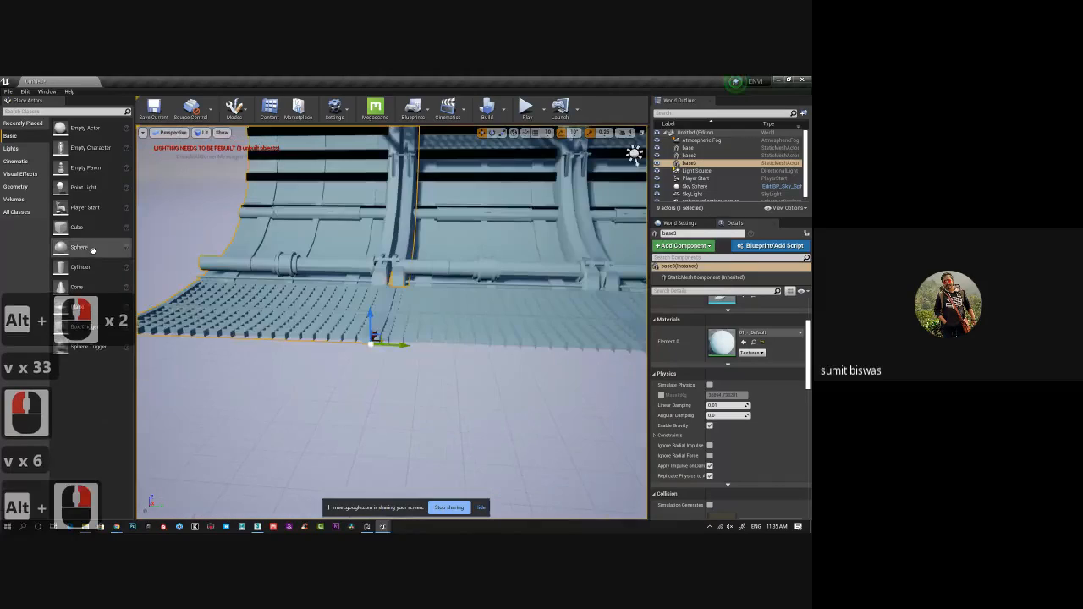
pyautogui.moveTo(417, 217)
pyautogui.keyDown('alt'); pyautogui.mouseDown(button='right')
pyautogui.moveTo(356, 217)
pyautogui.moveTo(418, 217)
pyautogui.mouseUp(button='right'); pyautogui.keyUp('alt')
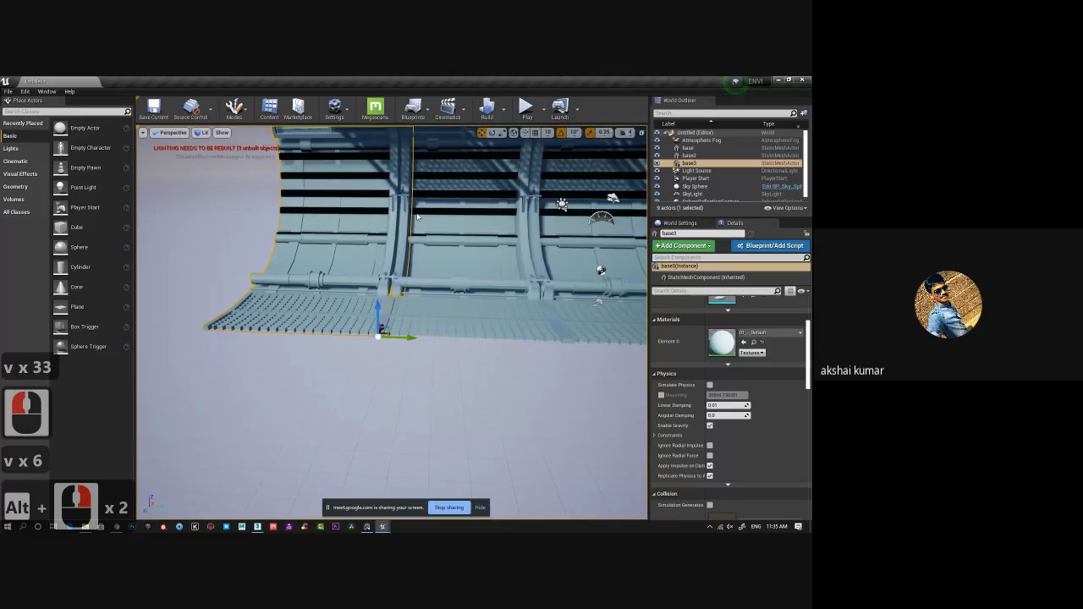
# - Select all three corridor segments, base, base2 and base3, together
pyautogui.keyDown('alt'); pyautogui.moveTo(417, 216); pyautogui.dragTo(296, 204); pyautogui.keyUp('alt')
pyautogui.keyDown('alt'); pyautogui.moveTo(296, 203); pyautogui.dragTo(248, 164, button='middle'); pyautogui.keyUp('alt')
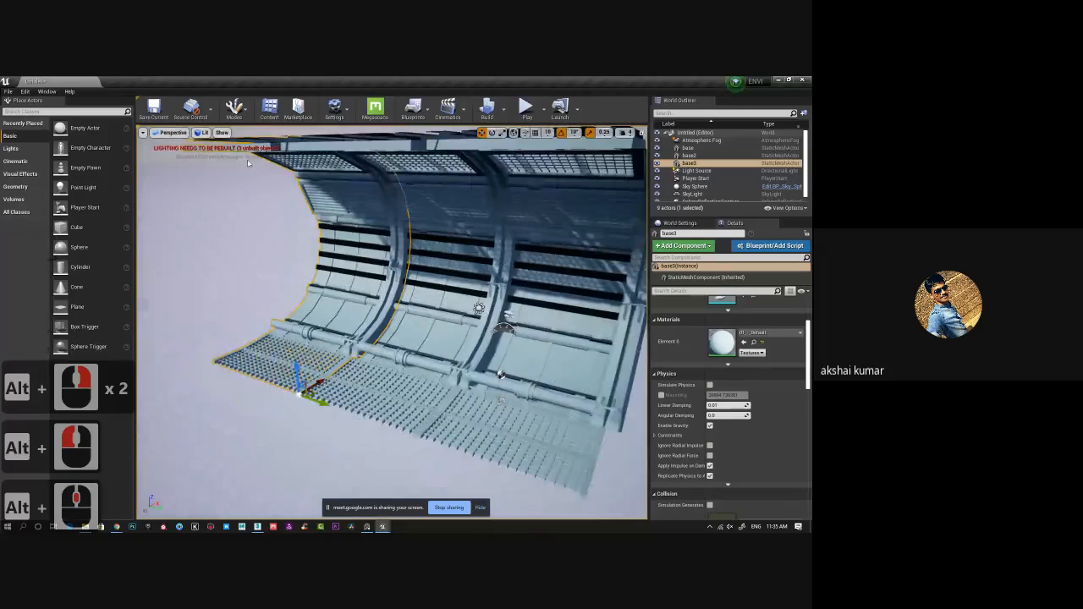
pyautogui.keyDown('alt'); pyautogui.moveTo(248, 163); pyautogui.dragTo(478, 331, button='right'); pyautogui.keyUp('alt')
pyautogui.keyDown('alt'); pyautogui.moveTo(478, 331); pyautogui.dragTo(412, 350); pyautogui.keyUp('alt')
pyautogui.keyDown('ctrl'); pyautogui.click(412, 351); pyautogui.keyUp('ctrl')
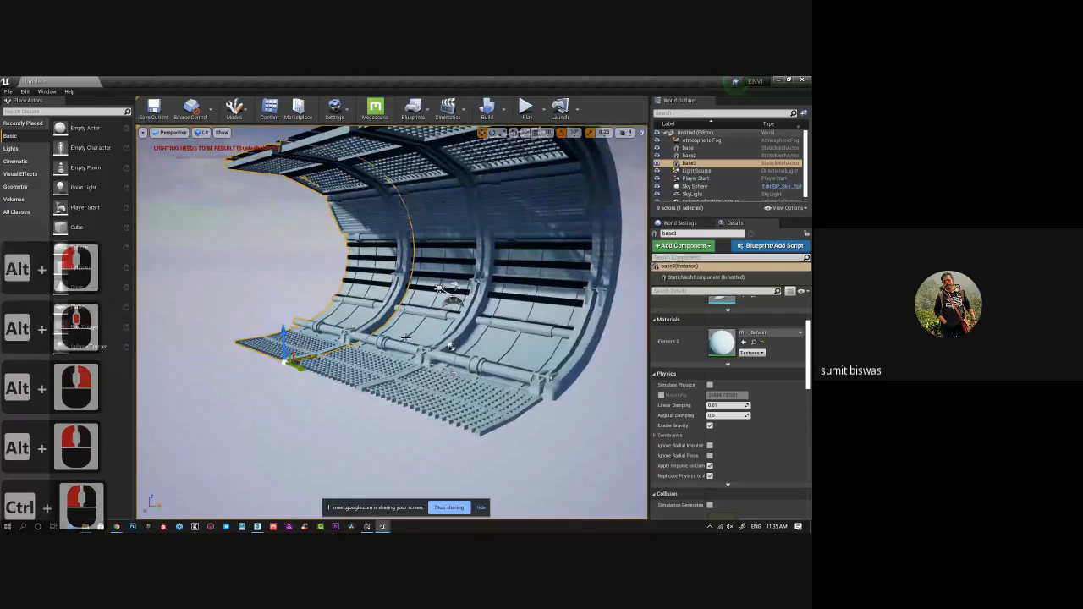
pyautogui.keyDown('ctrl'); pyautogui.click(519, 354); pyautogui.keyUp('ctrl')
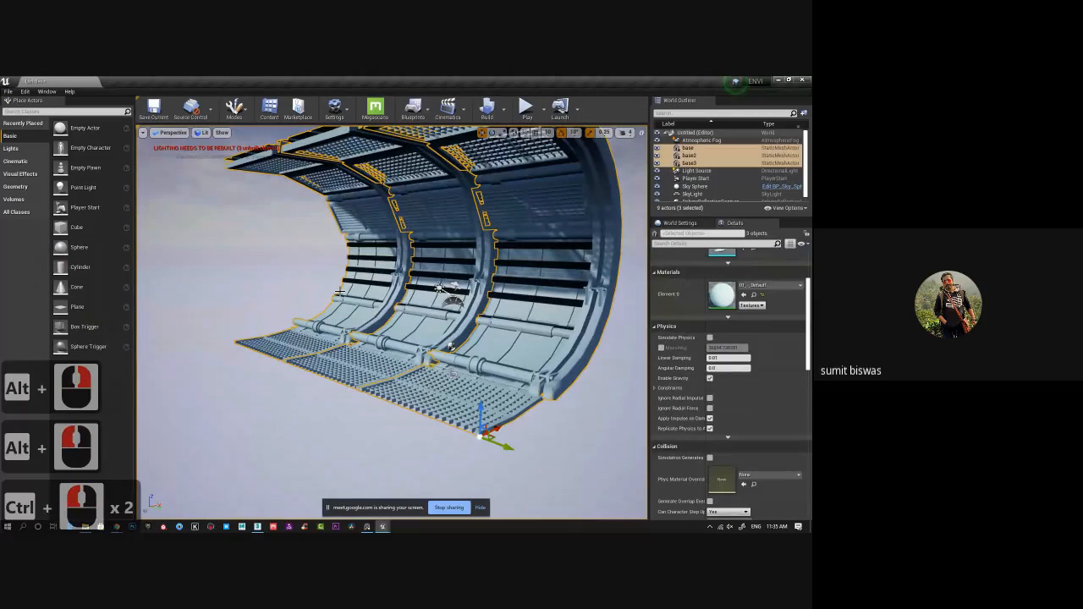
pyautogui.rightClick(500, 428)
pyautogui.moveTo(509, 359)
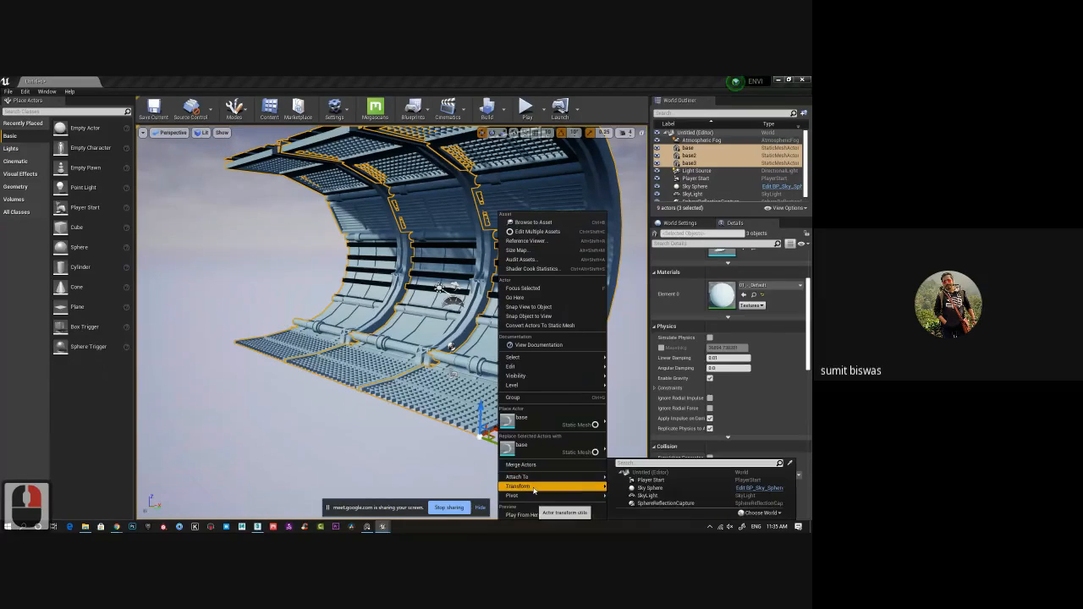
pyautogui.moveTo(534, 489)
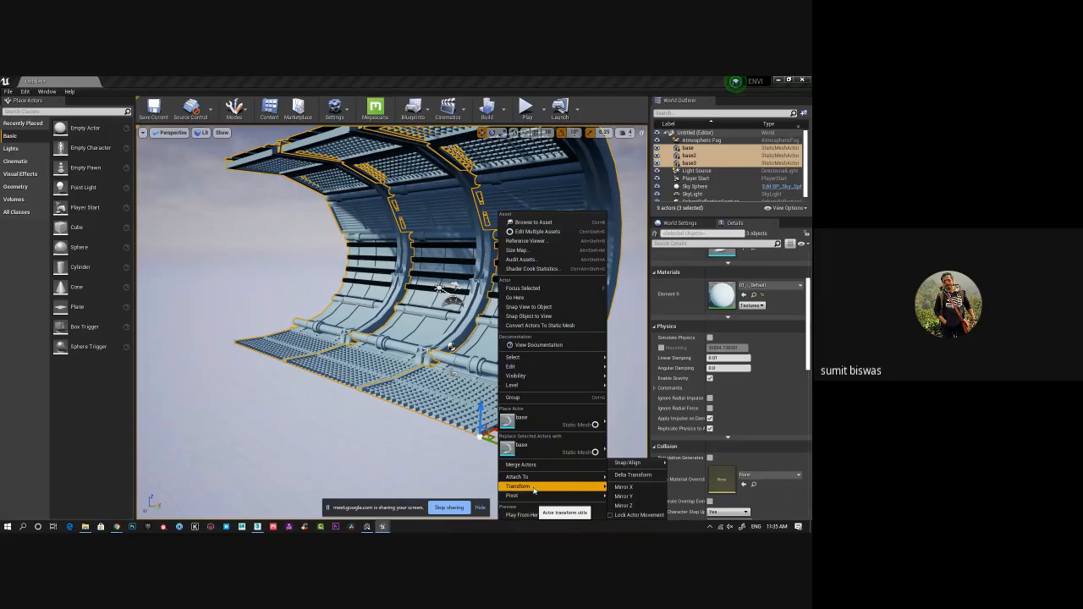
pyautogui.click(338, 413)
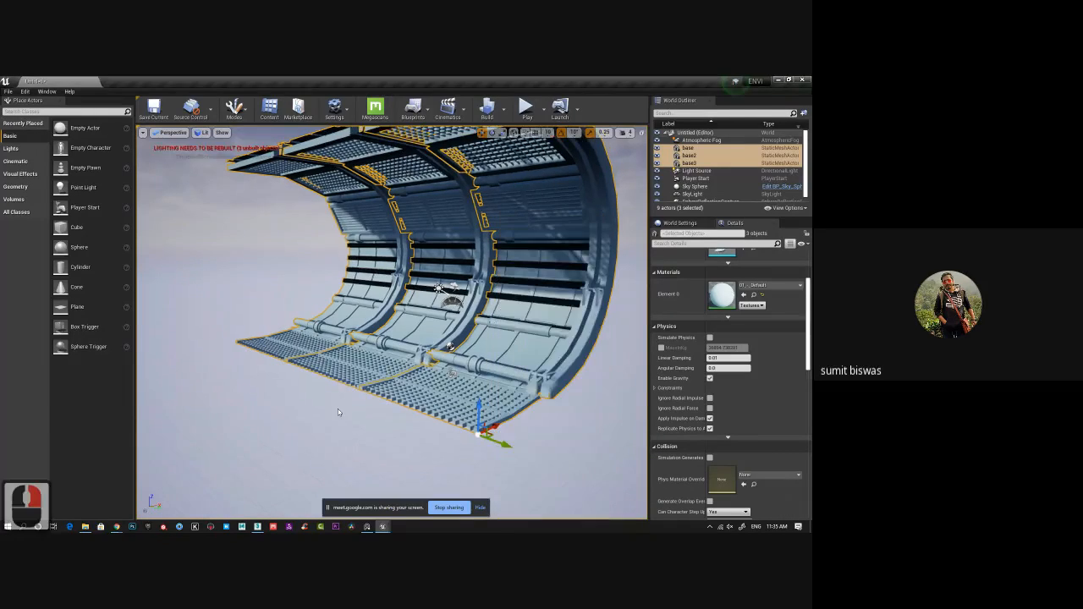
# - Duplicate the three selected segments and mirror the copies in X to form the opposite side of the corridor
pyautogui.keyDown('alt'); pyautogui.moveTo(337, 409); pyautogui.dragTo(235, 435); pyautogui.keyUp('alt')
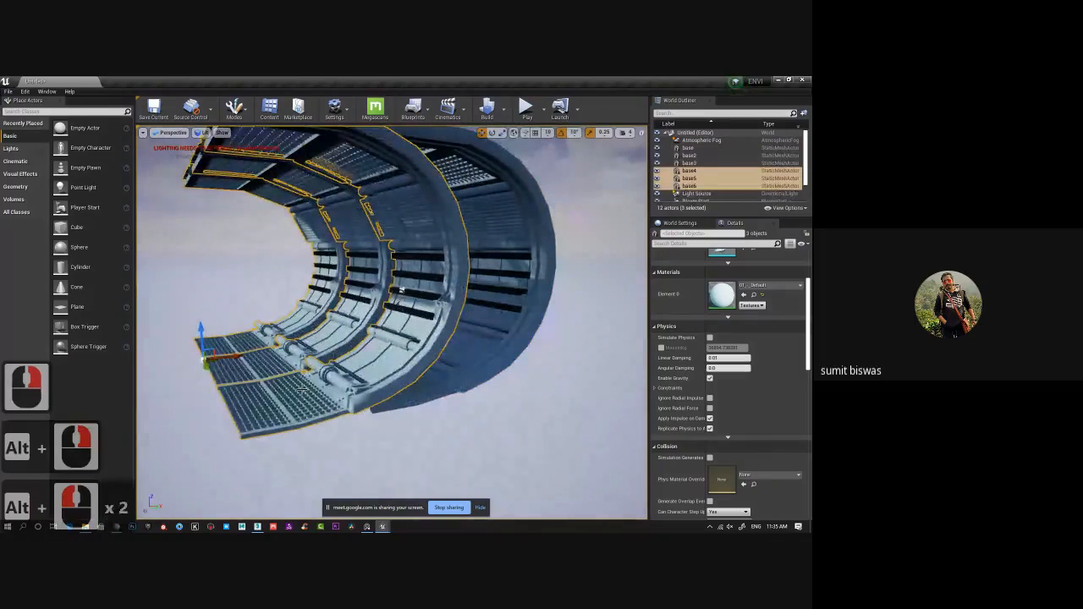
pyautogui.rightClick(304, 389)
pyautogui.moveTo(335, 355)
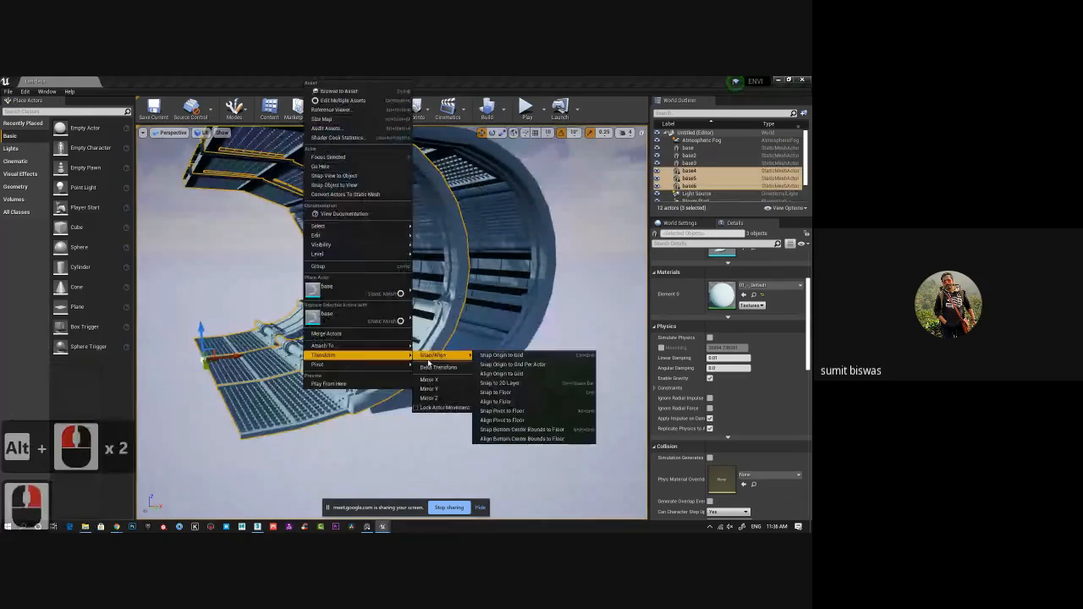
pyautogui.click(438, 382)
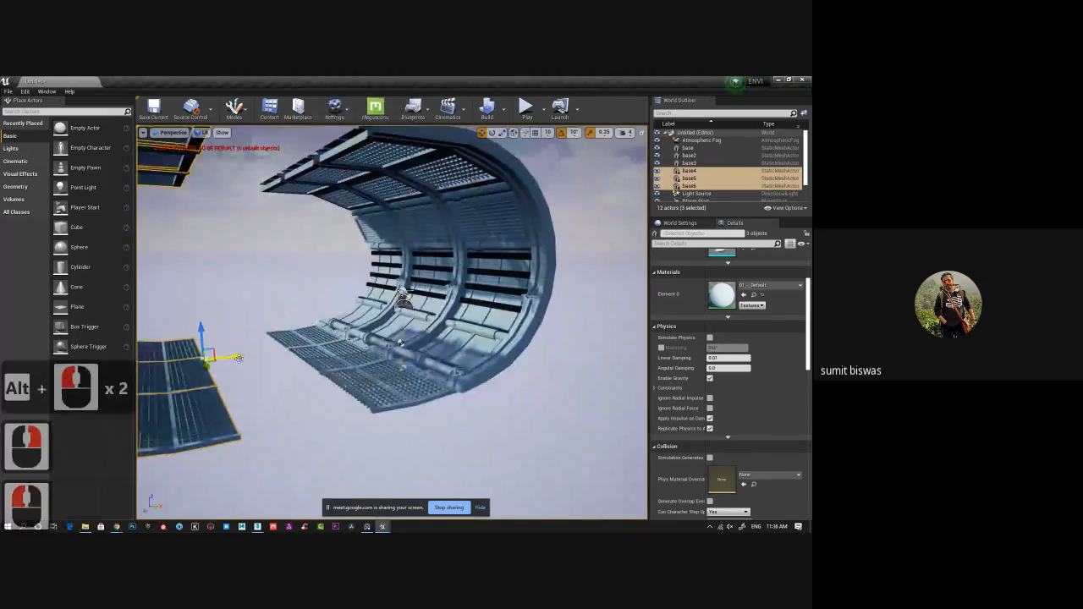
# - Move the three mirrored segments along X and vertex-snap them flush against the original row at the floor seam
pyautogui.moveTo(237, 357); pyautogui.dragTo(338, 372)
pyautogui.keyDown('alt'); pyautogui.moveTo(339, 372); pyautogui.dragTo(364, 308, button='right'); pyautogui.keyUp('alt')
pyautogui.keyDown('alt'); pyautogui.moveTo(363, 309); pyautogui.dragTo(273, 299, button='middle'); pyautogui.keyUp('alt')
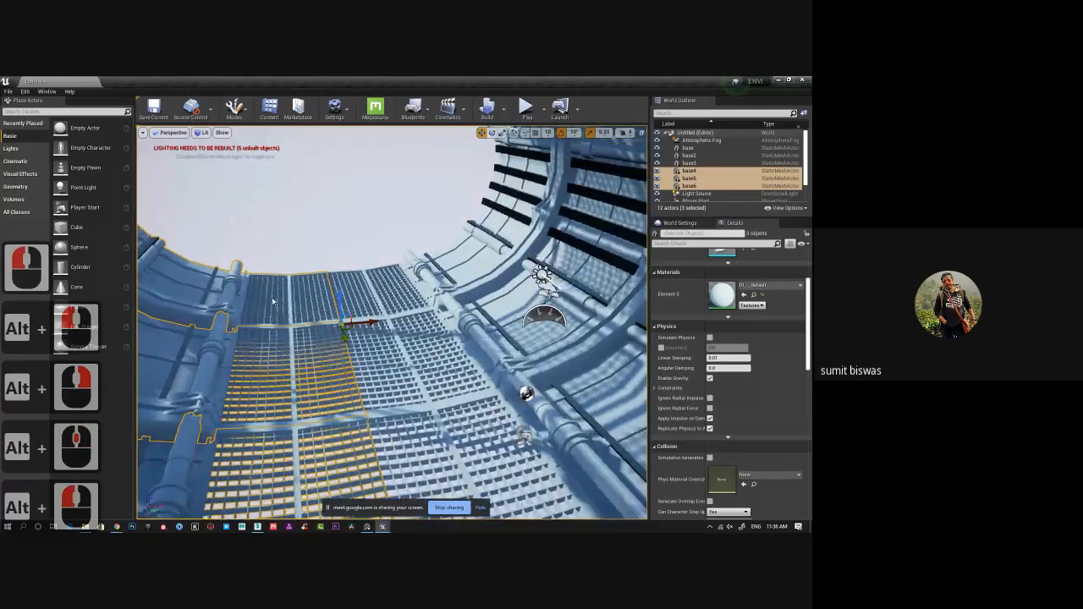
pyautogui.keyDown('alt'); pyautogui.moveTo(273, 300); pyautogui.dragTo(287, 306); pyautogui.keyUp('alt')
pyautogui.keyDown('alt'); pyautogui.moveTo(286, 306); pyautogui.dragTo(364, 347, button='right'); pyautogui.keyUp('alt')
pyautogui.keyDown('alt'); pyautogui.moveTo(364, 347); pyautogui.dragTo(343, 386, button='middle'); pyautogui.keyUp('alt')
pyautogui.keyDown('alt'); pyautogui.moveTo(343, 385); pyautogui.dragTo(447, 437, button='right'); pyautogui.keyUp('alt')
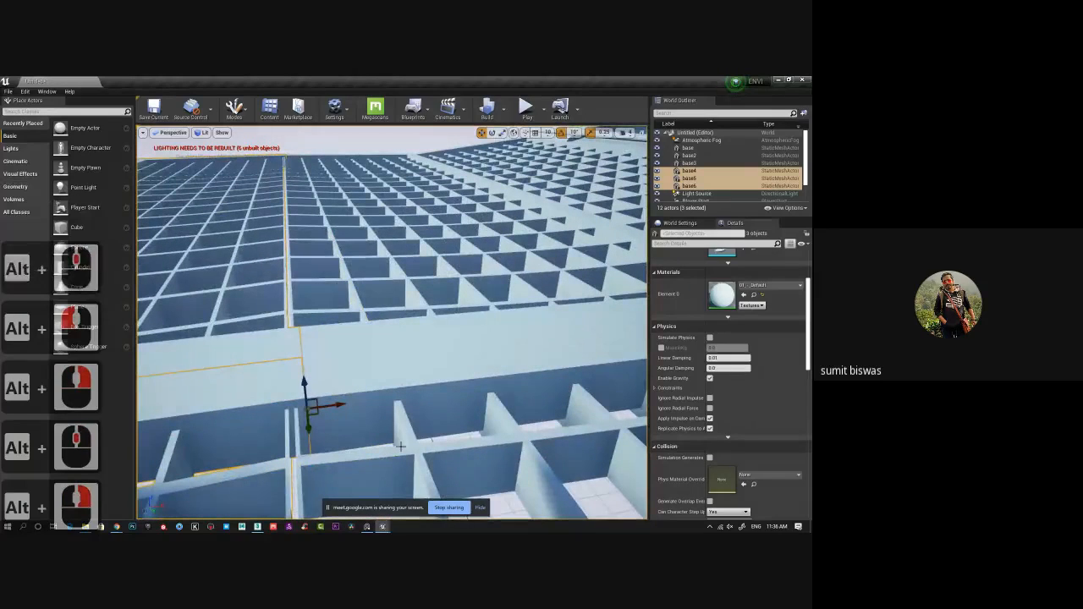
pyautogui.press('v')
pyautogui.moveTo(337, 406)
pyautogui.mouseDown()
pyautogui.moveTo(300, 408)
pyautogui.moveTo(345, 414)
pyautogui.mouseUp()
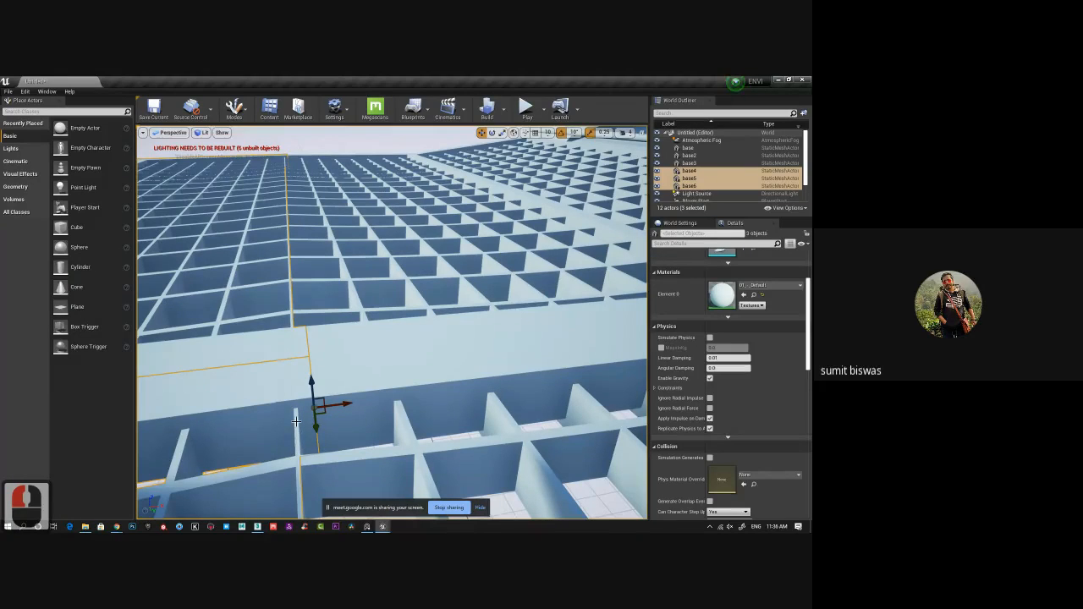
# - Examine the closed corridor through its open end, checking the seam between both halves along the floor and roof
pyautogui.scroll(-1, 528, 397)
pyautogui.keyDown('alt'); pyautogui.moveTo(528, 397); pyautogui.dragTo(611, 430, button='right'); pyautogui.keyUp('alt')
pyautogui.keyDown('alt'); pyautogui.moveTo(496, 439); pyautogui.dragTo(479, 356); pyautogui.keyUp('alt')
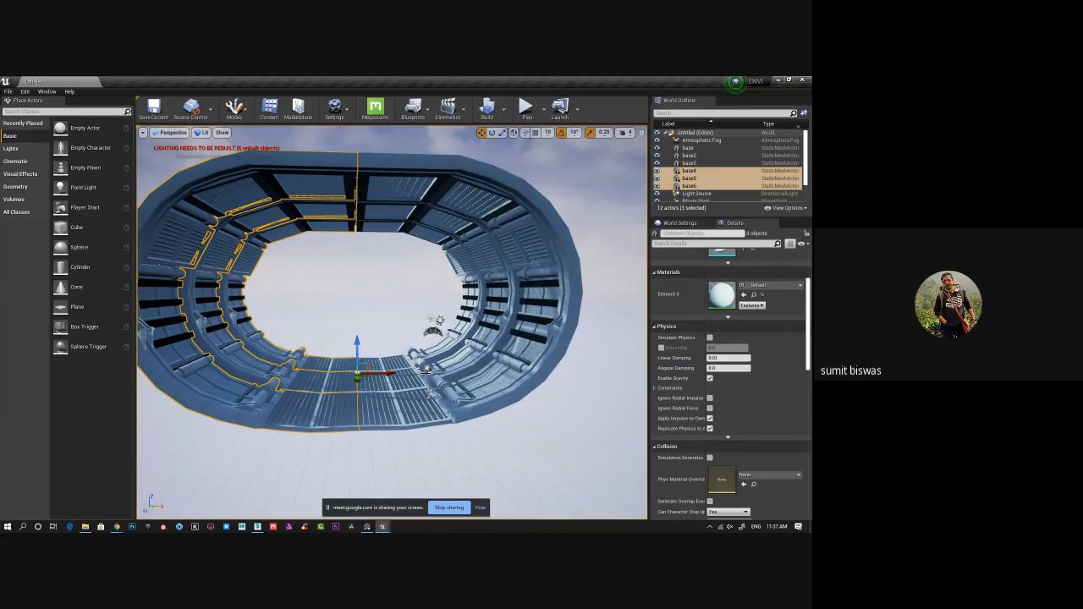
pyautogui.keyDown('alt'); pyautogui.moveTo(468, 373); pyautogui.dragTo(469, 373, button='right'); pyautogui.keyUp('alt')
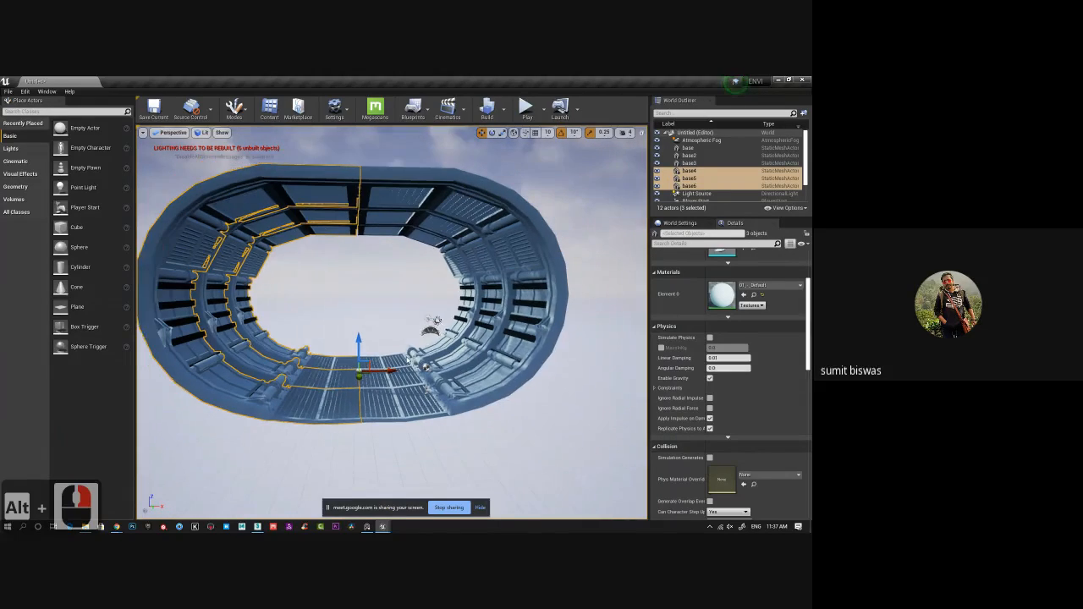
pyautogui.keyDown('alt'); pyautogui.moveTo(542, 331); pyautogui.dragTo(542, 331, button='right'); pyautogui.keyUp('alt')
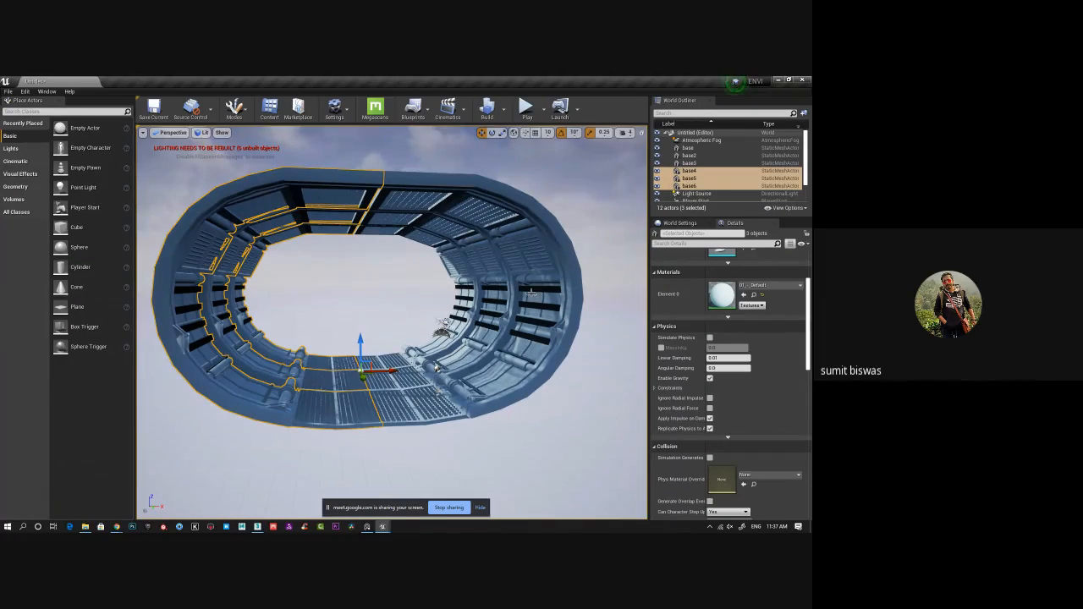
pyautogui.keyDown('alt'); pyautogui.moveTo(418, 365); pyautogui.dragTo(417, 384); pyautogui.keyUp('alt')
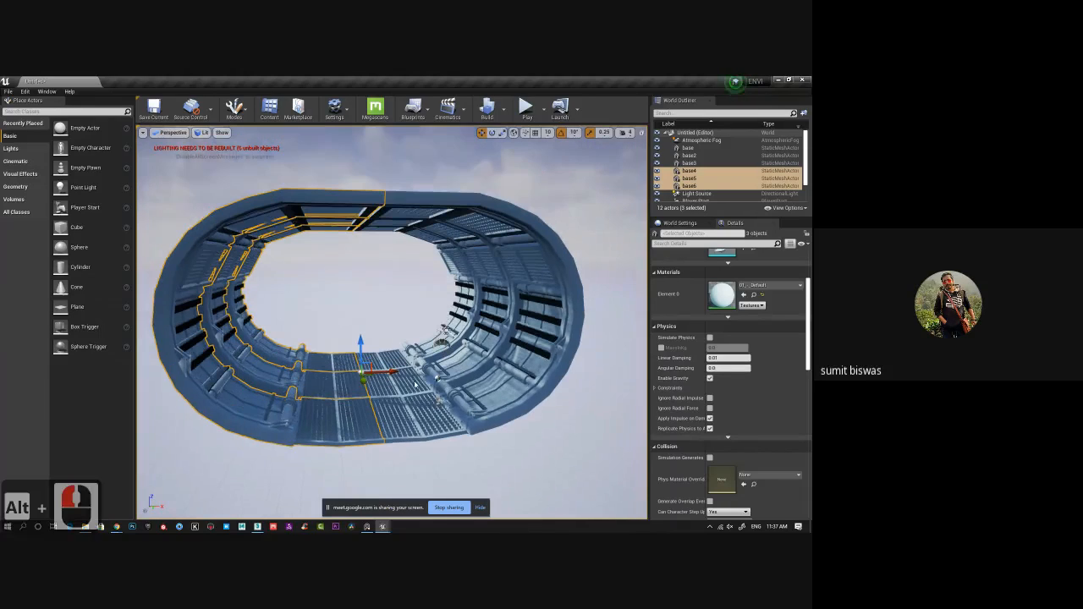
pyautogui.keyDown('alt'); pyautogui.click(417, 384); pyautogui.keyUp('alt')
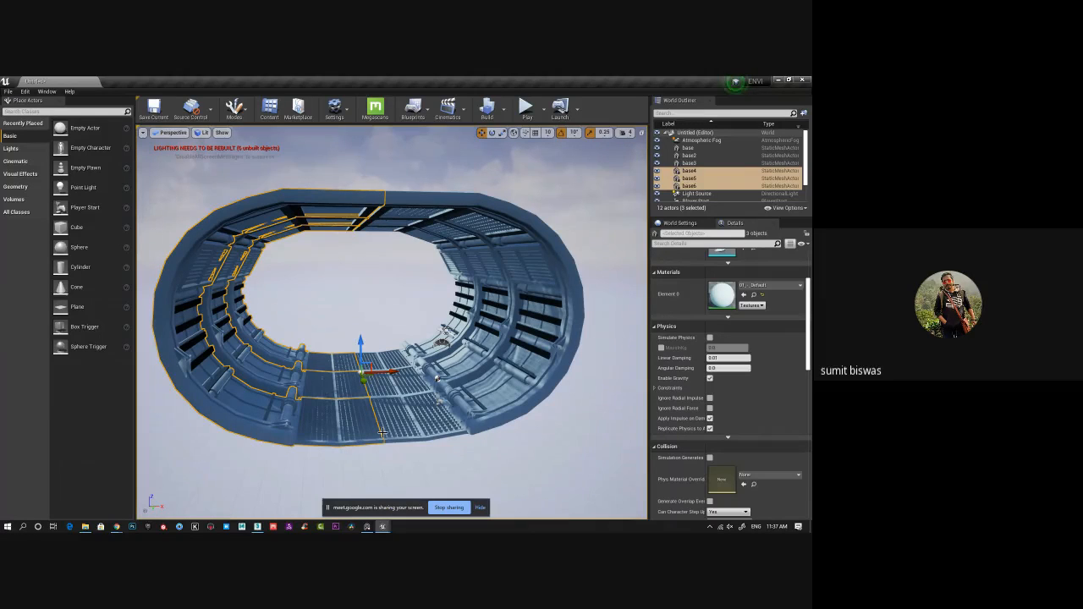
pyautogui.keyDown('alt'); pyautogui.click(434, 442); pyautogui.keyUp('alt')
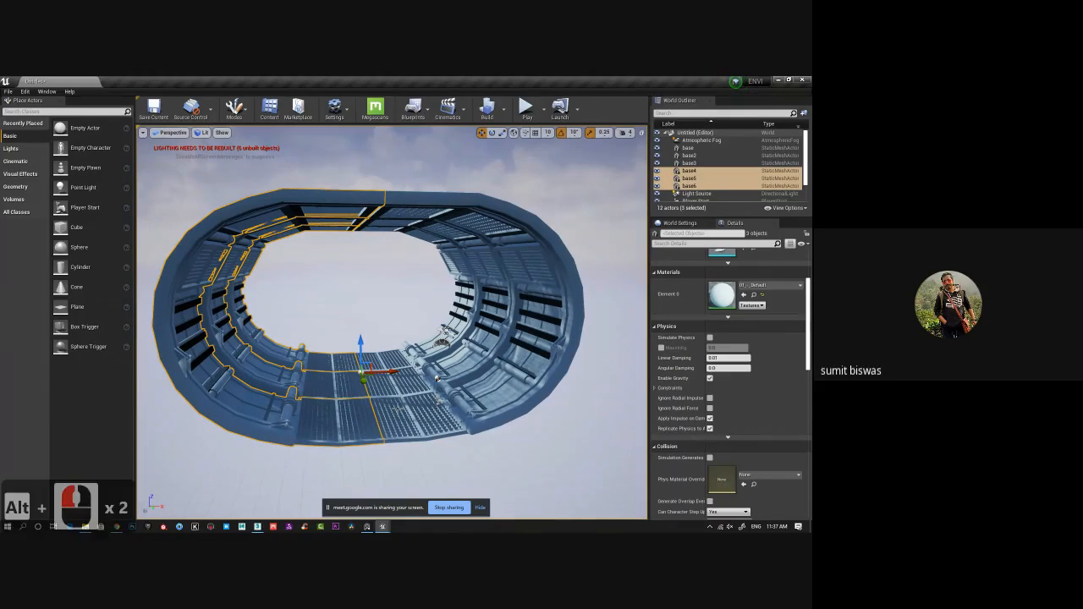
pyautogui.keyDown('alt'); pyautogui.moveTo(438, 378); pyautogui.dragTo(403, 386); pyautogui.keyUp('alt')
pyautogui.click(439, 404)
pyautogui.hotkey('ctrl', 'z')
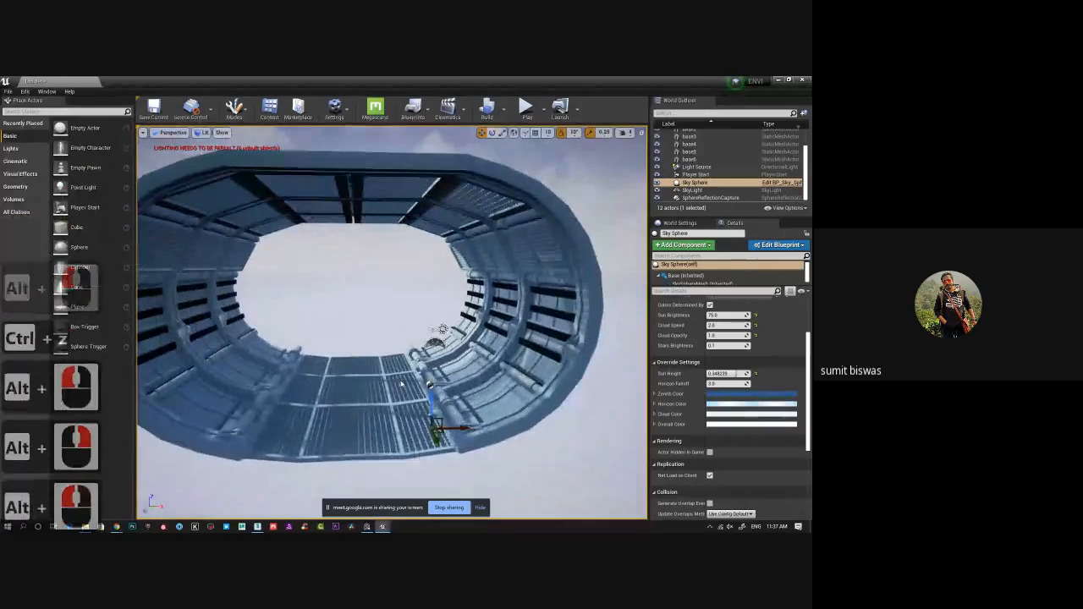
# - Dock the Content Browser as a tab beside the level and return to the level view
pyautogui.keyDown('alt'); pyautogui.moveTo(402, 384); pyautogui.dragTo(412, 384, button='right'); pyautogui.keyUp('alt')
pyautogui.moveTo(0, 208); pyautogui.dragTo(285, 82)
pyautogui.click(83, 81)
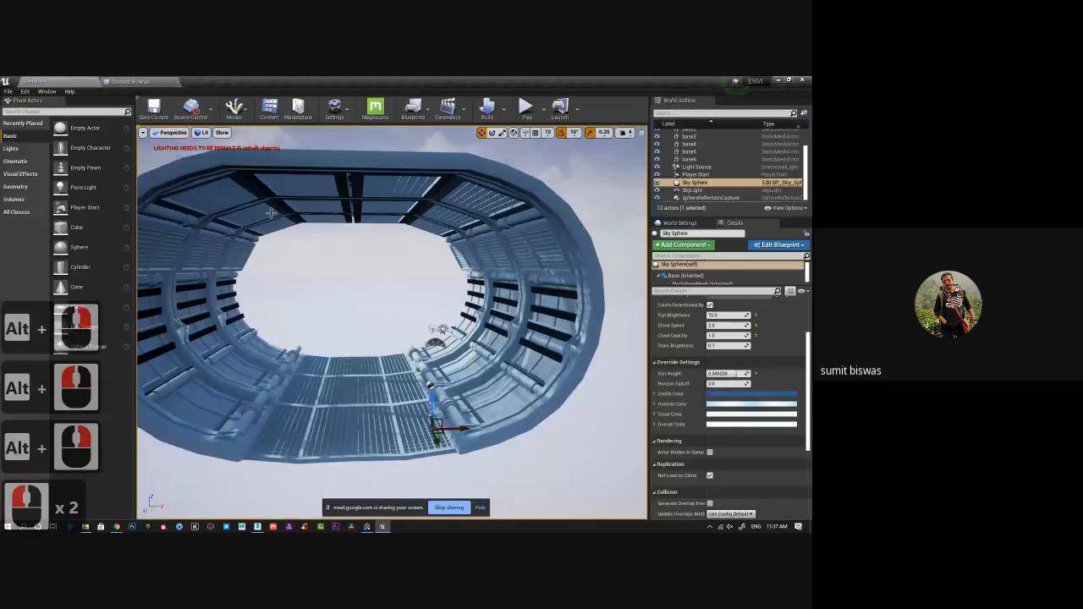
# - Save all work, storing the new level as ENVI in the GA193 content folder
pyautogui.click(8, 91)
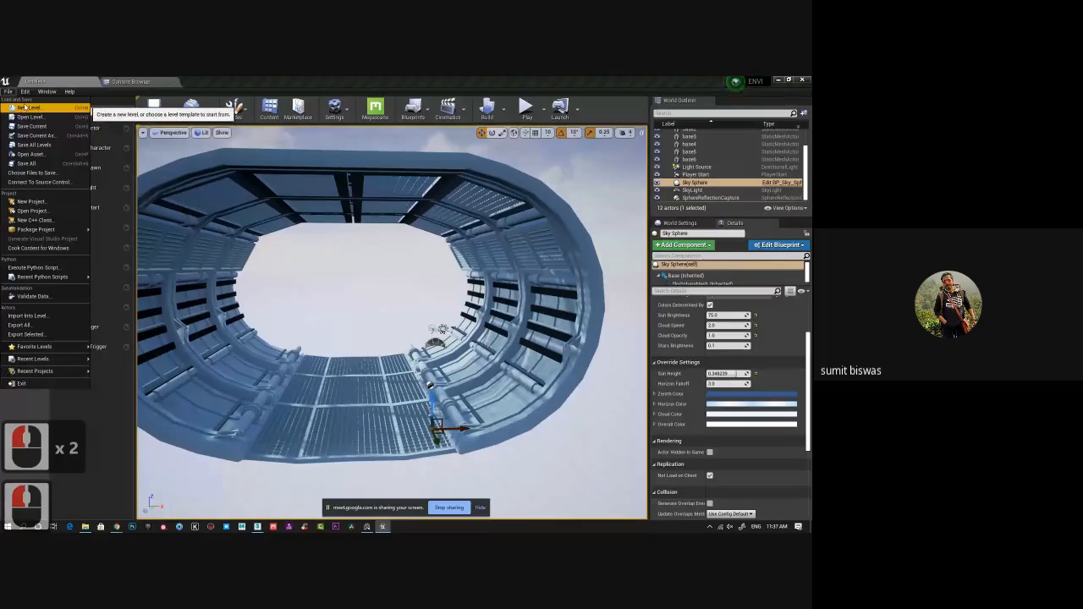
pyautogui.click(38, 164)
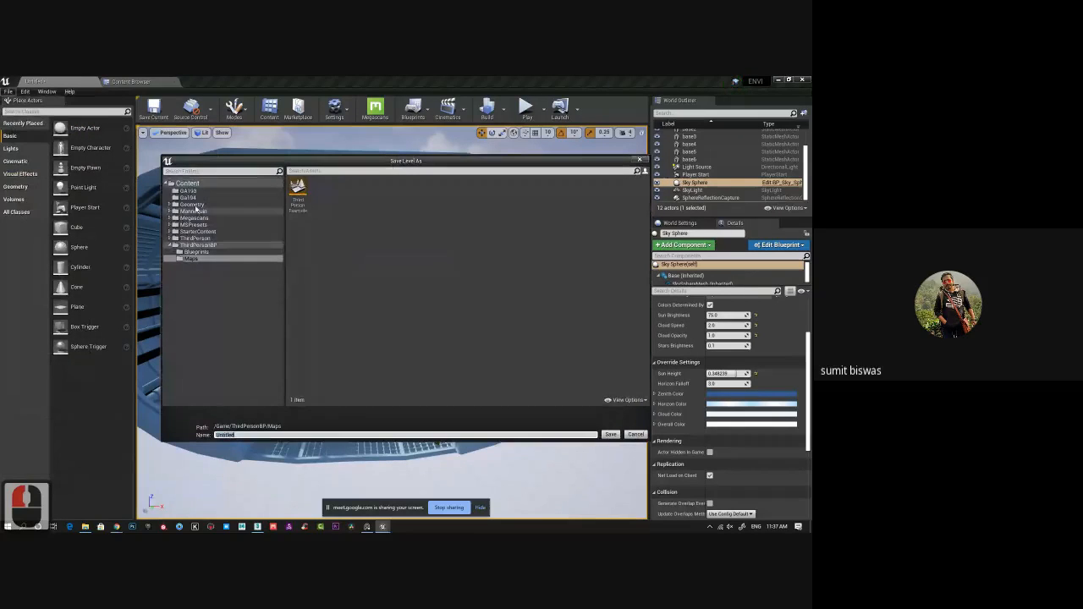
pyautogui.click(187, 191)
pyautogui.click(253, 435)
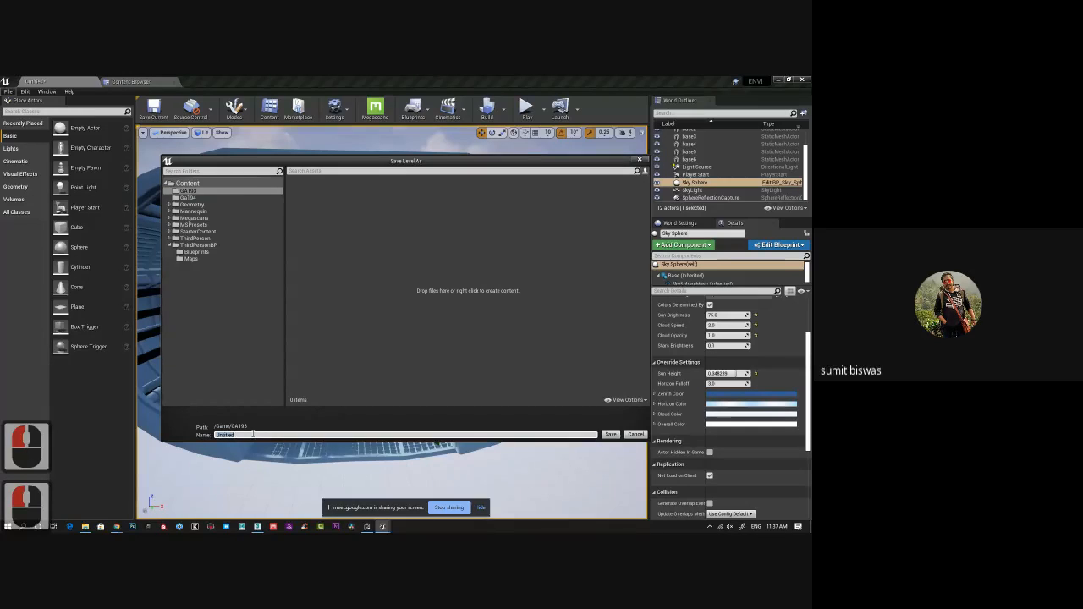
pyautogui.write('E')
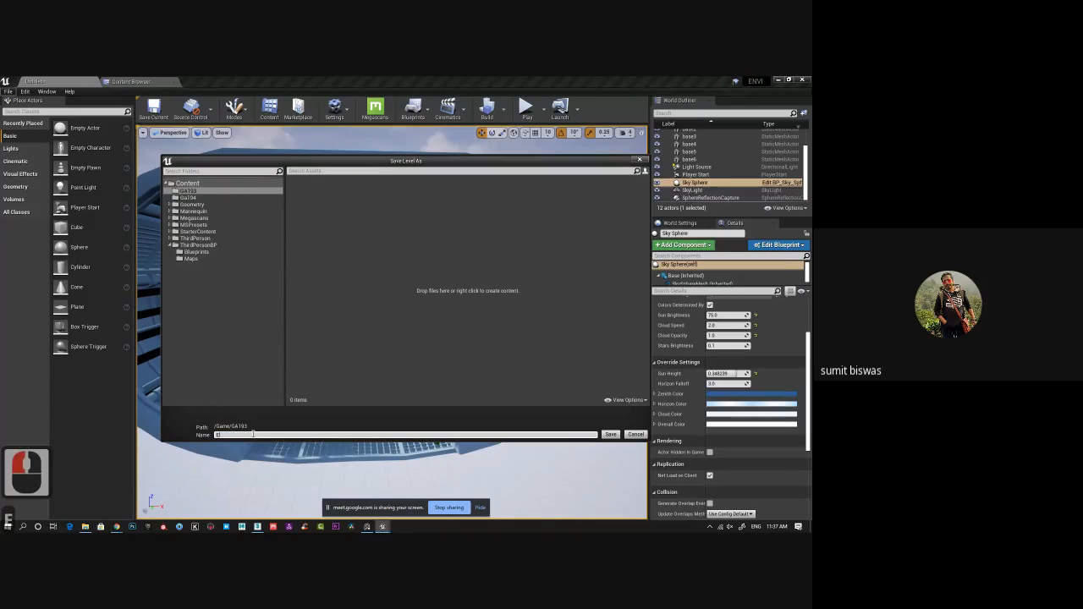
pyautogui.write('NV')
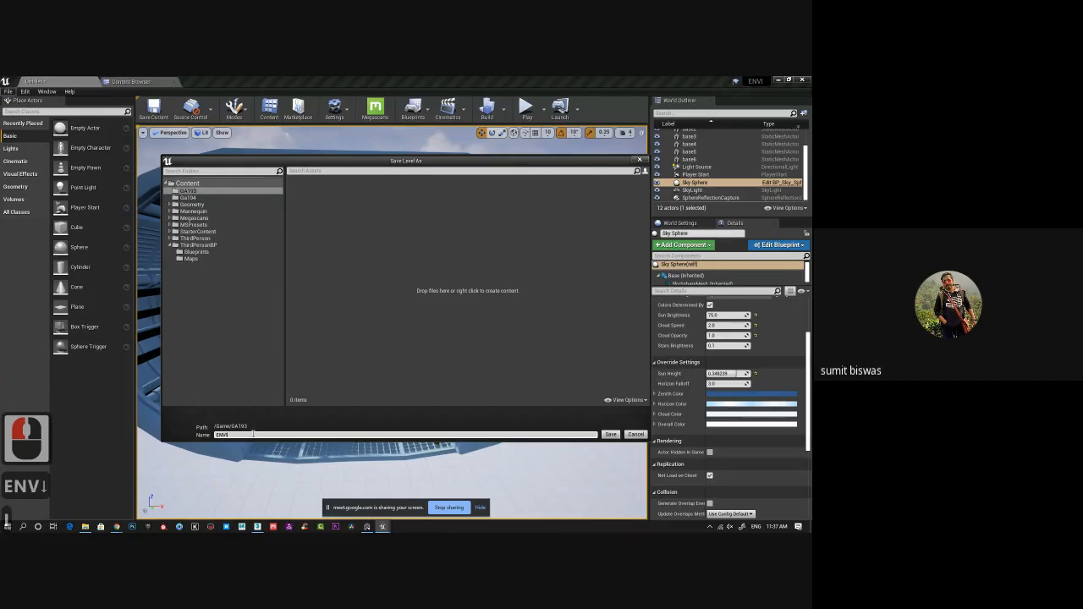
pyautogui.write('I')
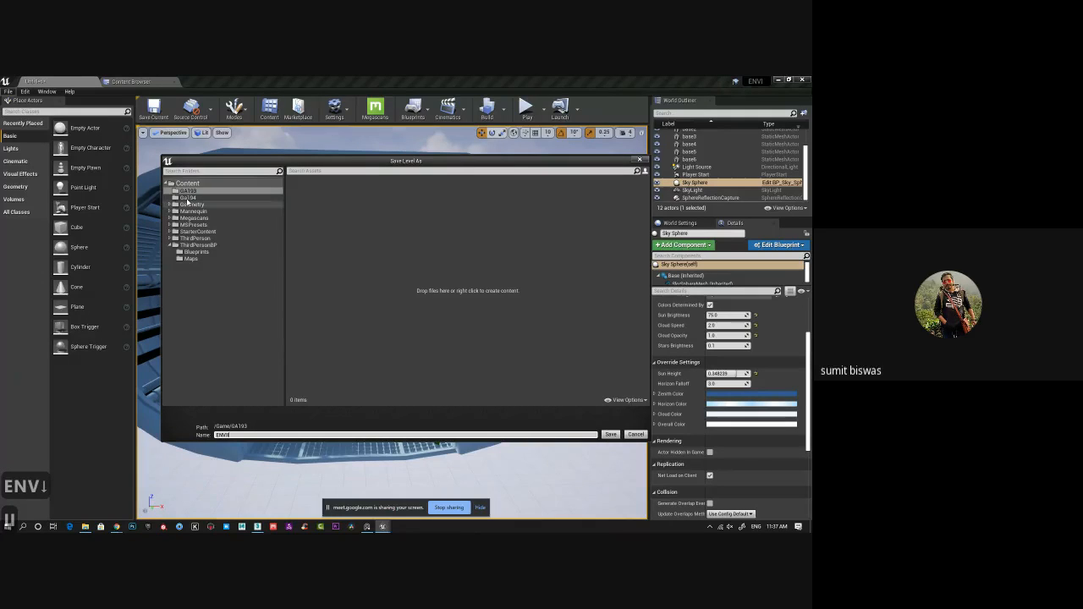
pyautogui.click(609, 435)
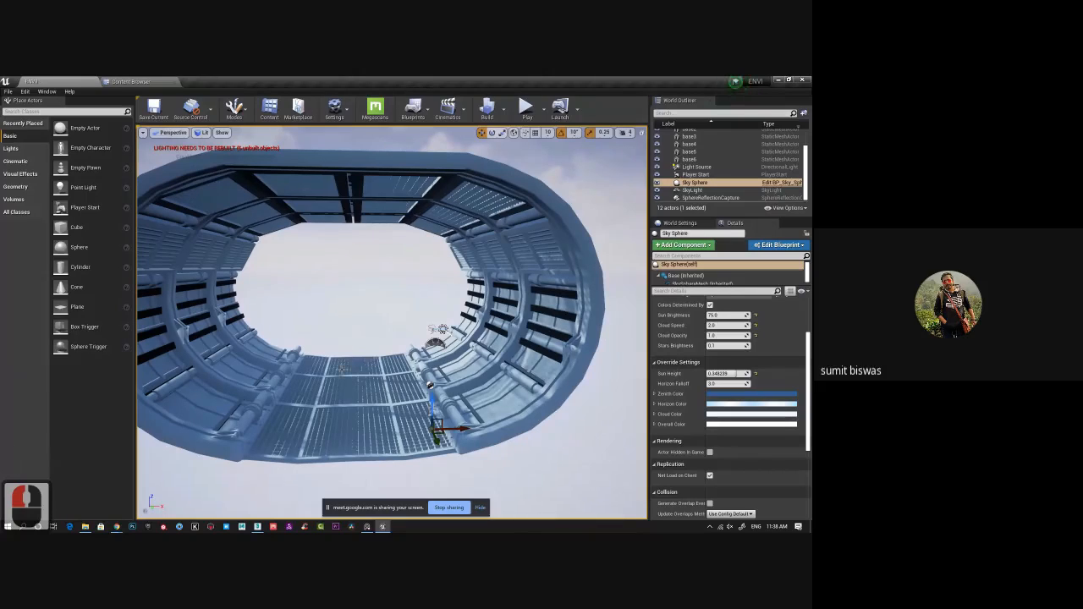
# - Switch to 3ds Max and examine the floor grating and lower wall of the corridor segment
pyautogui.keyDown('alt'); pyautogui.moveTo(372, 362); pyautogui.dragTo(330, 362); pyautogui.keyUp('alt')
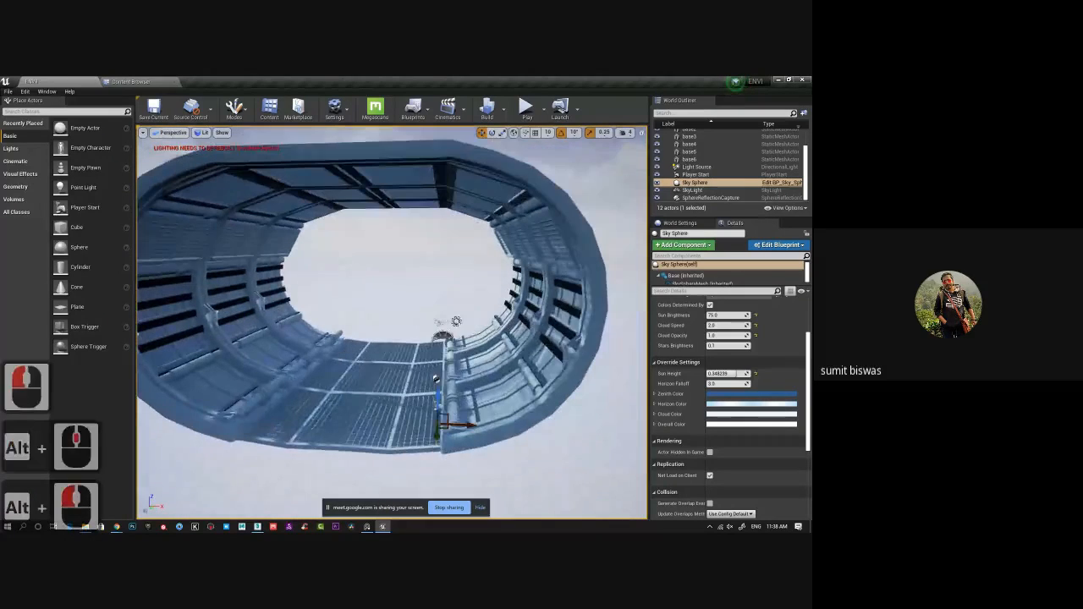
pyautogui.click(257, 495)
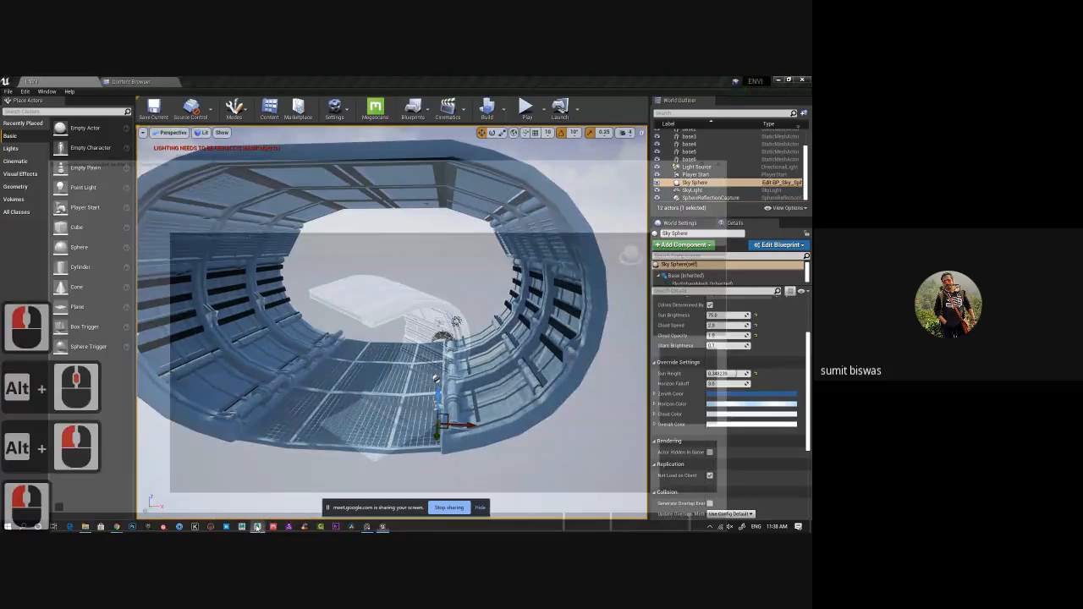
pyautogui.moveTo(394, 314)
pyautogui.keyDown('alt'); pyautogui.mouseDown(button='middle')
pyautogui.moveTo(474, 312)
pyautogui.moveTo(402, 306)
pyautogui.mouseUp(button='middle'); pyautogui.keyUp('alt')
pyautogui.moveTo(436, 357); pyautogui.dragTo(372, 353, button='middle')
pyautogui.scroll(2, 398, 372)
pyautogui.scroll(2, 376, 355)
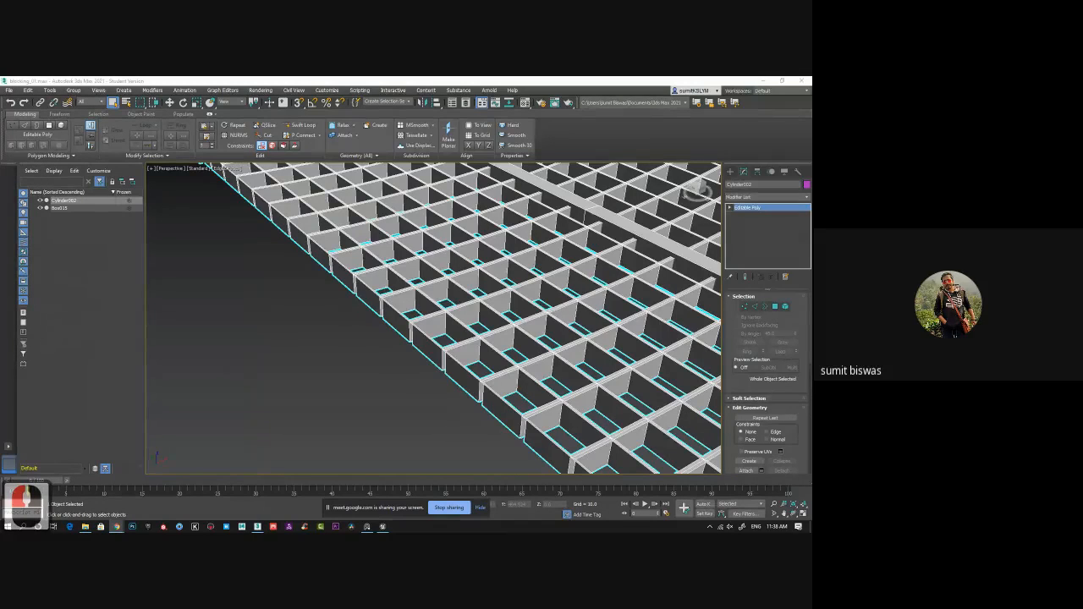
pyautogui.keyDown('alt'); pyautogui.moveTo(520, 303); pyautogui.dragTo(330, 386, button='middle'); pyautogui.keyUp('alt')
pyautogui.scroll(-4, 523, 303)
pyautogui.keyDown('alt'); pyautogui.moveTo(355, 339); pyautogui.dragTo(437, 327, button='middle'); pyautogui.keyUp('alt')
pyautogui.keyDown('alt'); pyautogui.moveTo(437, 327); pyautogui.dragTo(431, 337, button='middle'); pyautogui.keyUp('alt')
pyautogui.scroll(1, 432, 337)
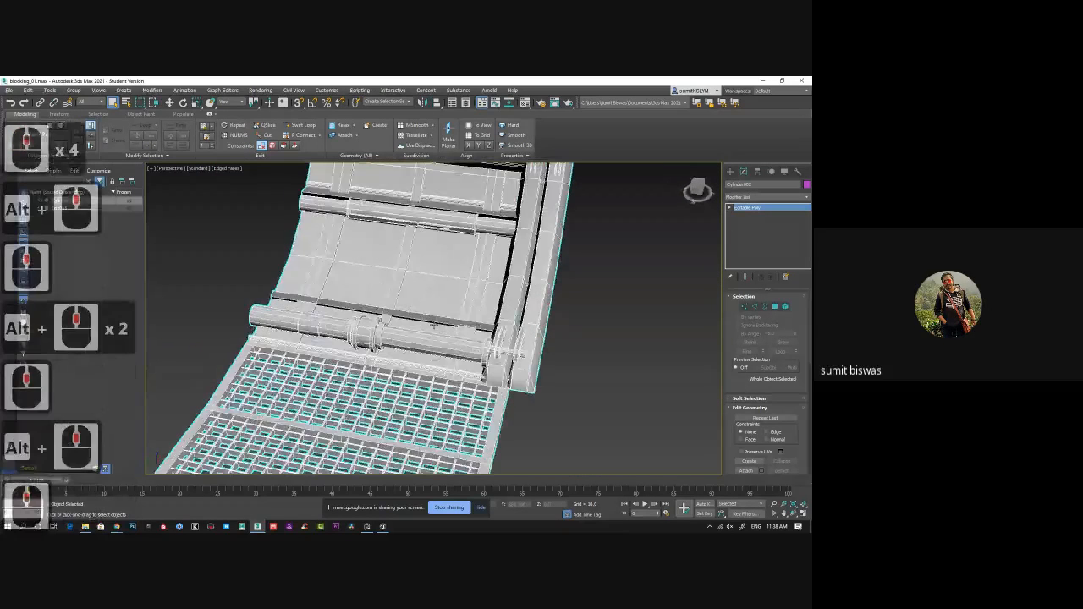
# - Select the six thin horizontal strips across the wall of the segment together as elements
pyautogui.click(784, 307)
pyautogui.moveTo(432, 248); pyautogui.dragTo(474, 297, button='middle')
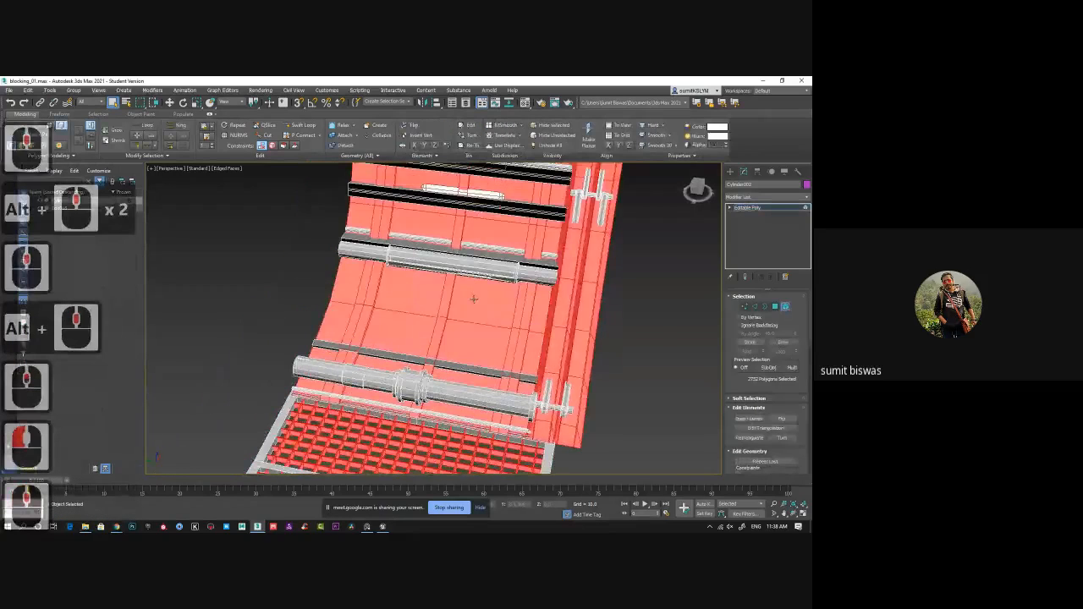
pyautogui.click(657, 323)
pyautogui.click(424, 362)
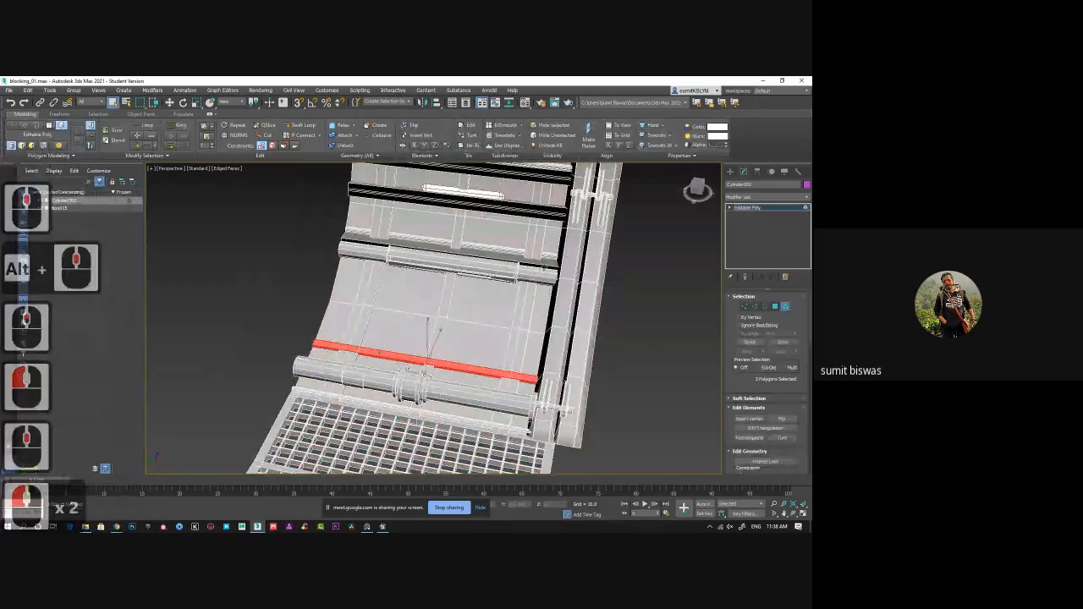
pyautogui.keyDown('ctrl'); pyautogui.click(449, 258); pyautogui.keyUp('ctrl')
pyautogui.keyDown('ctrl'); pyautogui.click(545, 214); pyautogui.keyUp('ctrl')
pyautogui.moveTo(645, 234); pyautogui.dragTo(627, 338, button='middle')
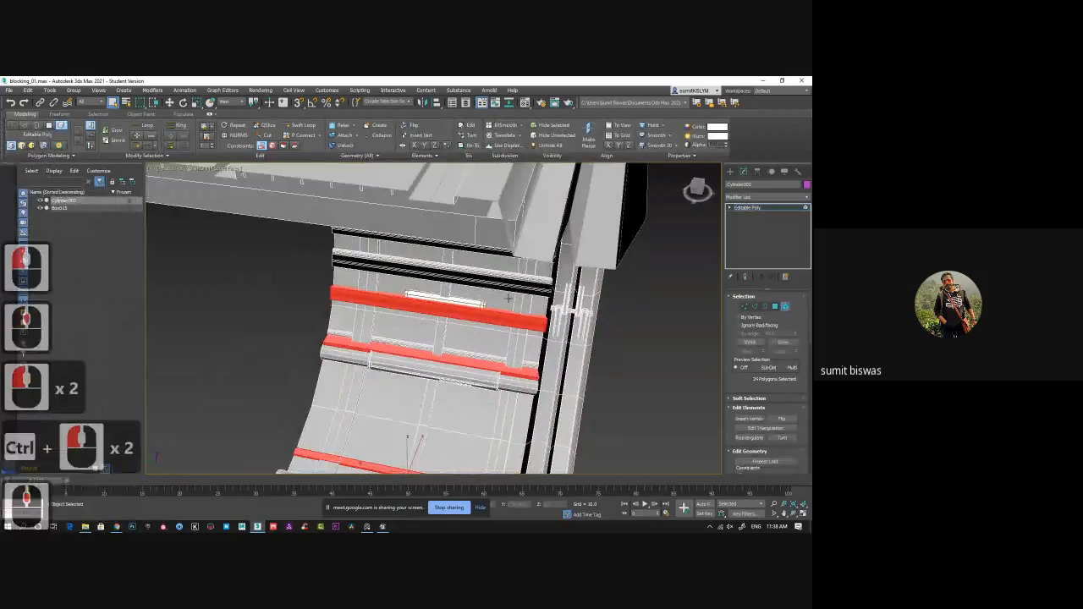
pyautogui.keyDown('ctrl'); pyautogui.click(532, 286); pyautogui.keyUp('ctrl')
pyautogui.keyDown('alt'); pyautogui.moveTo(531, 310); pyautogui.dragTo(554, 284, button='middle'); pyautogui.keyUp('alt')
pyautogui.keyDown('ctrl'); pyautogui.click(441, 249); pyautogui.keyUp('ctrl')
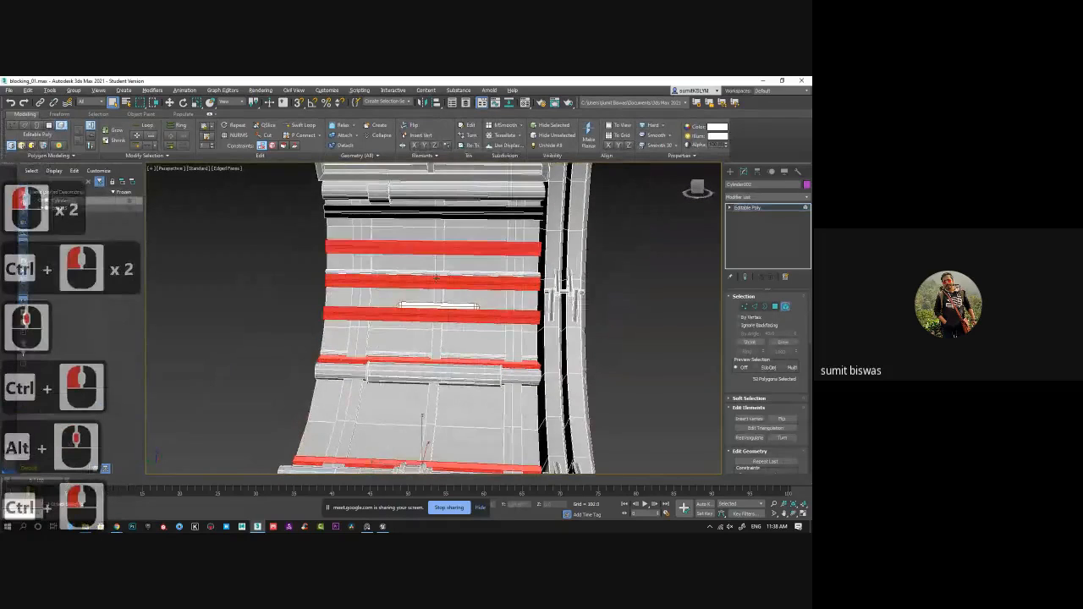
pyautogui.keyDown('alt'); pyautogui.moveTo(440, 249); pyautogui.dragTo(396, 272, button='middle'); pyautogui.keyUp('alt')
pyautogui.keyDown('ctrl'); pyautogui.click(395, 218); pyautogui.keyUp('ctrl')
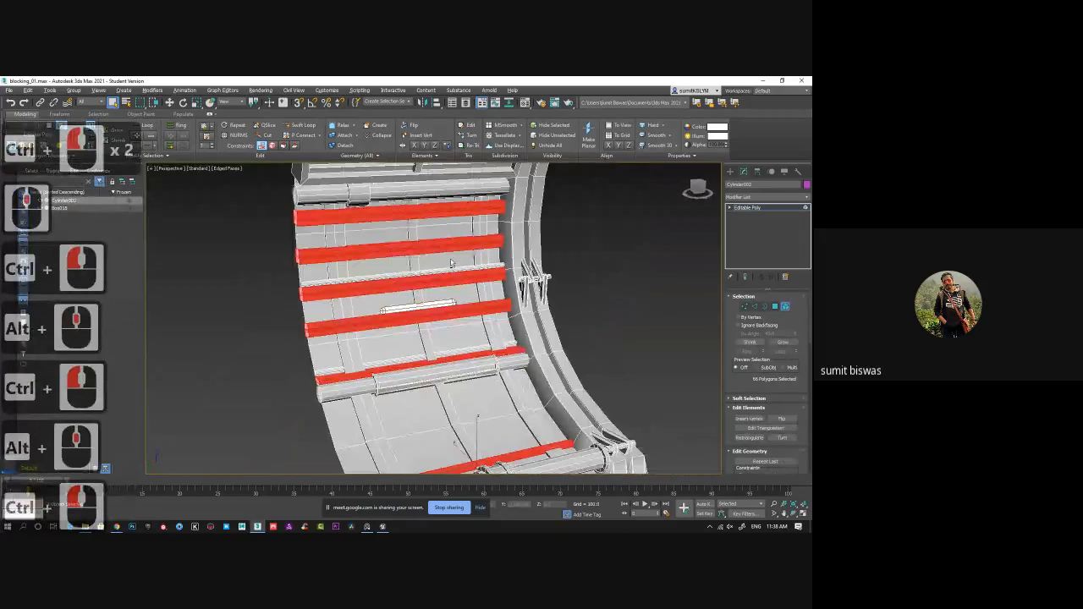
# - Switch back to Unreal Editor and examine the black horizontal strips on the corridor's side wall up close
pyautogui.click(382, 526)
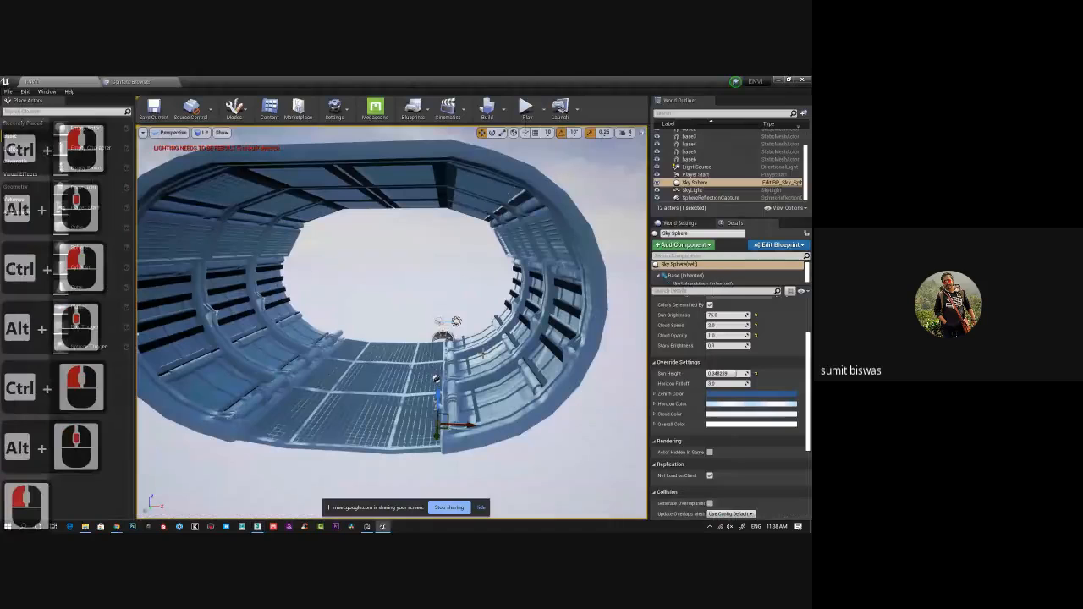
pyautogui.keyDown('alt'); pyautogui.middleClick(516, 348); pyautogui.keyUp('alt')
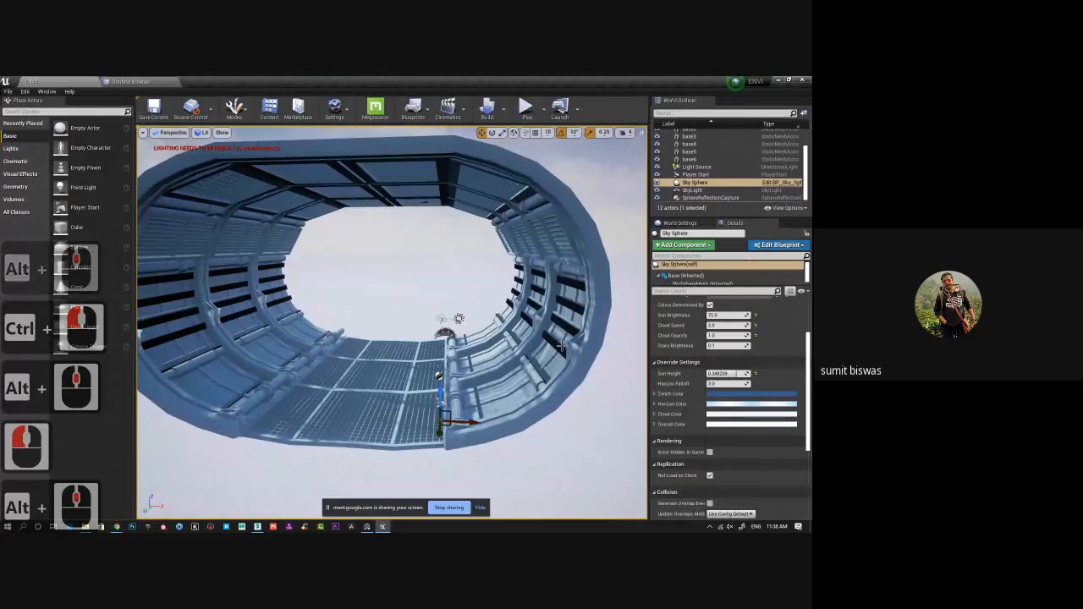
pyautogui.scroll(7, 574, 302)
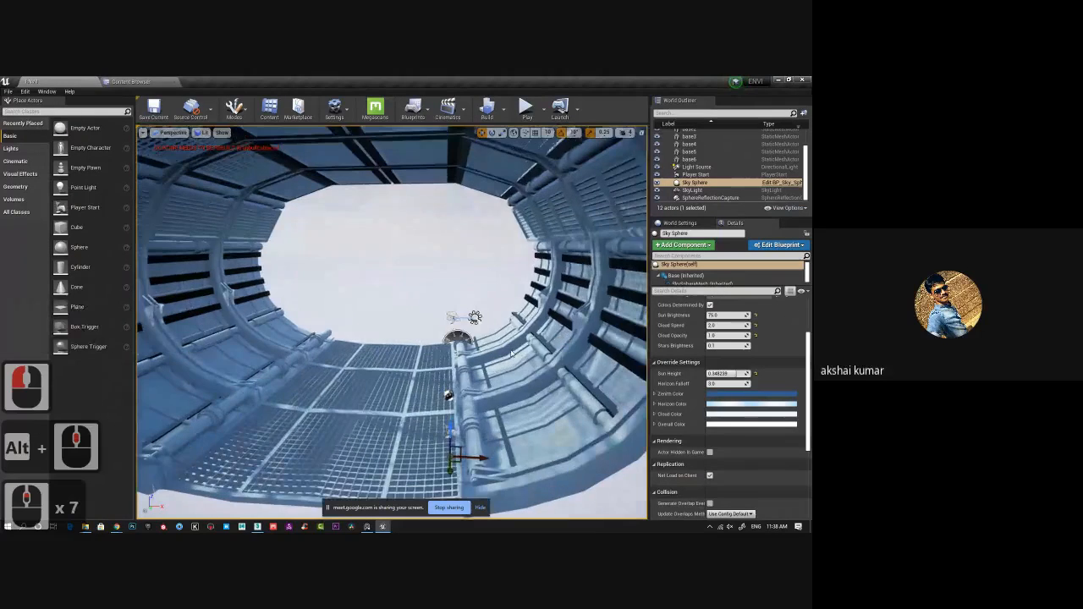
pyautogui.keyDown('alt'); pyautogui.moveTo(575, 301); pyautogui.dragTo(725, 382, button='middle'); pyautogui.keyUp('alt')
pyautogui.keyDown('alt'); pyautogui.moveTo(602, 338); pyautogui.dragTo(514, 406, button='right'); pyautogui.keyUp('alt')
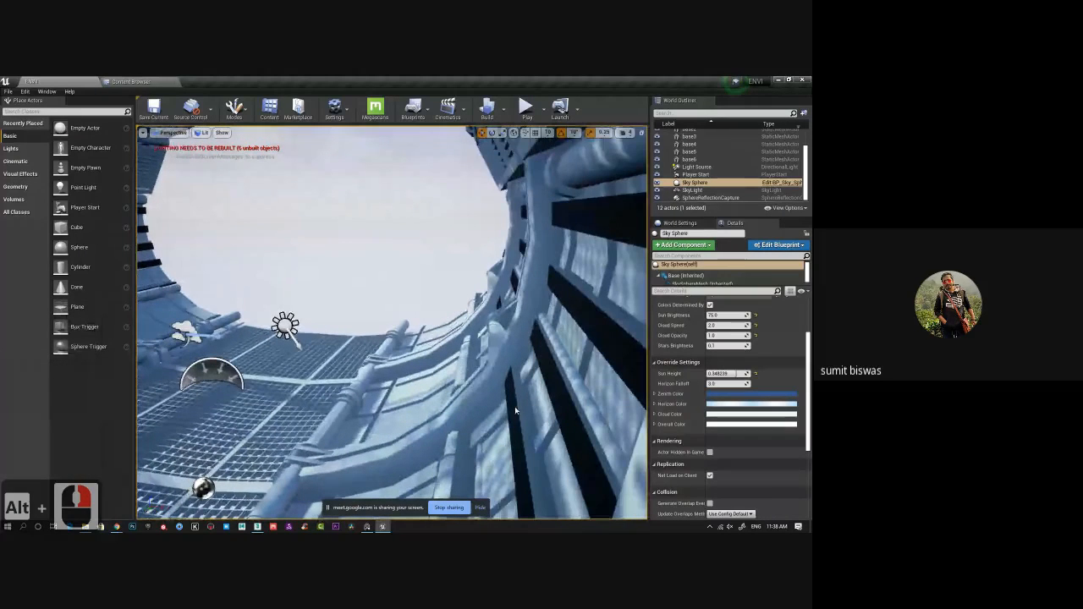
pyautogui.keyDown('alt'); pyautogui.moveTo(514, 408); pyautogui.dragTo(484, 413); pyautogui.keyUp('alt')
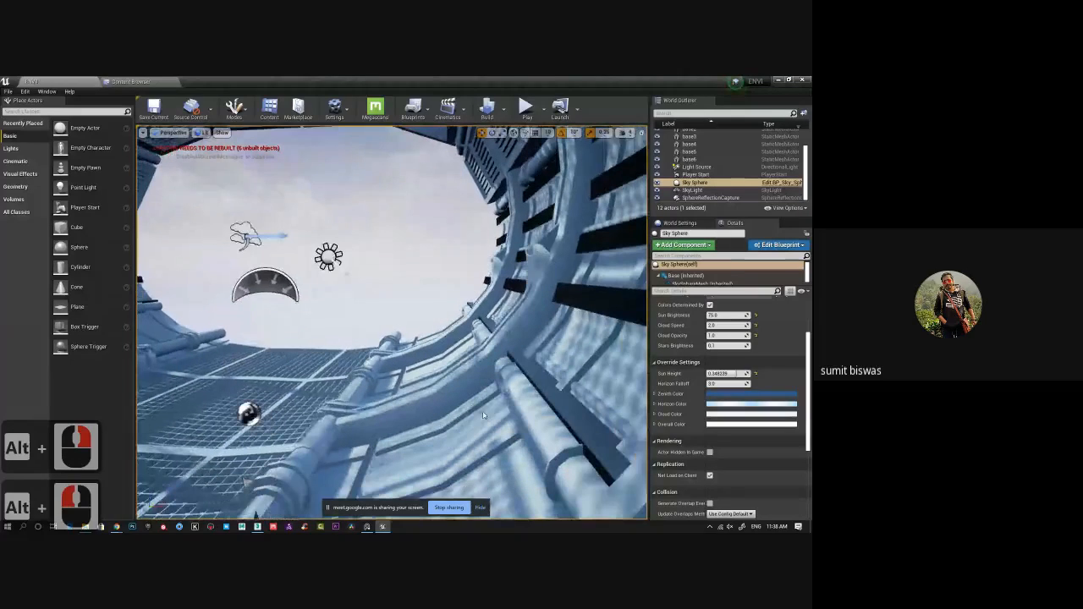
# - Return to 3ds Max and select the front polygon of the lowest wall strip, just above the floor pipe
pyautogui.hotkey('alt', 'Tab')
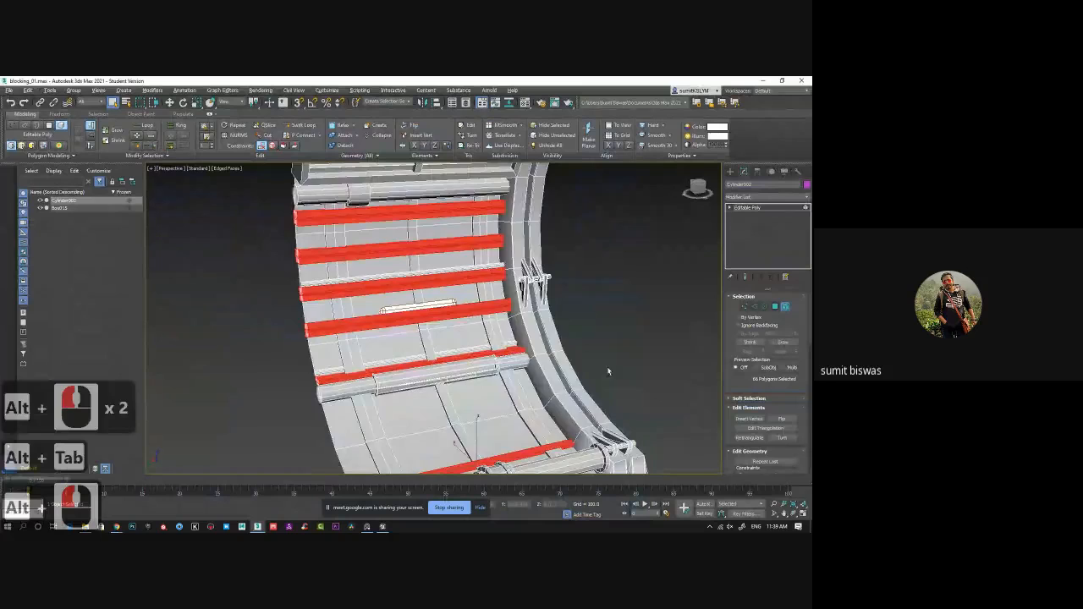
pyautogui.keyDown('alt'); pyautogui.moveTo(608, 372); pyautogui.dragTo(510, 344, button='middle'); pyautogui.keyUp('alt')
pyautogui.scroll(3, 474, 383)
pyautogui.click(776, 307)
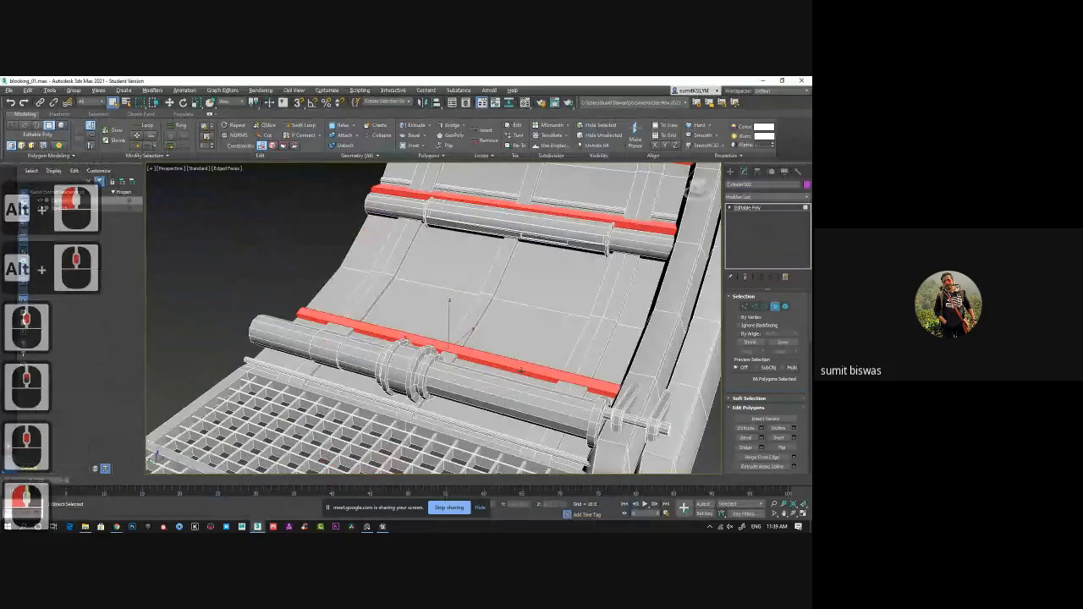
pyautogui.click(521, 370)
pyautogui.keyDown('alt'); pyautogui.moveTo(502, 382); pyautogui.dragTo(537, 366, button='middle'); pyautogui.keyUp('alt')
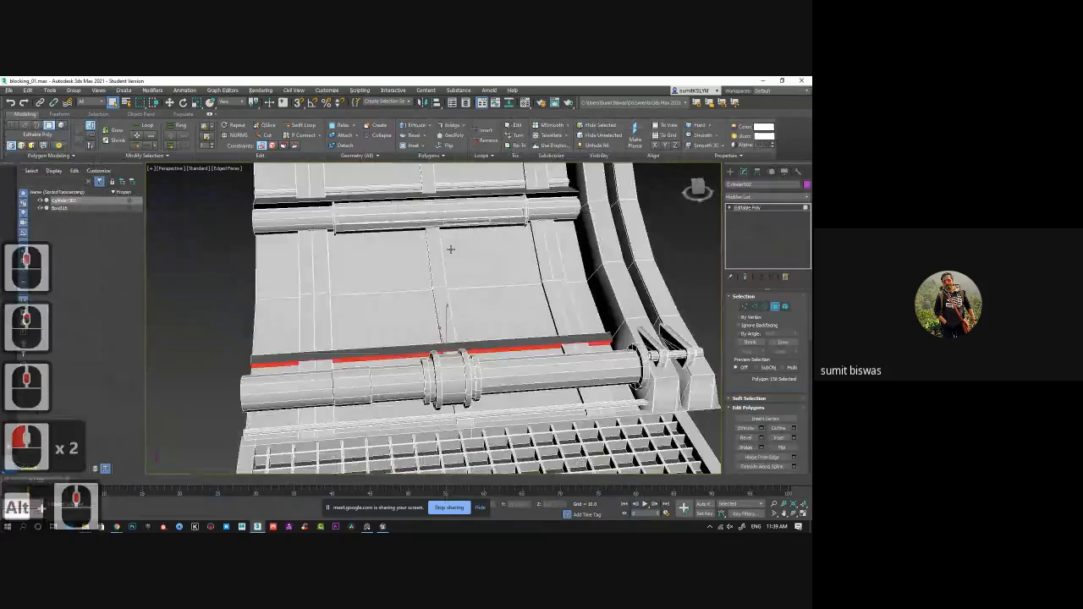
# - Add the front and top polygons of the second and third wall strips to the polygon selection
pyautogui.keyDown('alt'); pyautogui.moveTo(451, 250); pyautogui.dragTo(412, 310, button='middle'); pyautogui.keyUp('alt')
pyautogui.scroll(2, 300, 291)
pyautogui.moveTo(280, 251); pyautogui.dragTo(496, 314, button='middle')
pyautogui.keyDown('ctrl'); pyautogui.click(282, 275); pyautogui.keyUp('ctrl')
pyautogui.keyDown('ctrl'); pyautogui.click(283, 276); pyautogui.keyUp('ctrl')
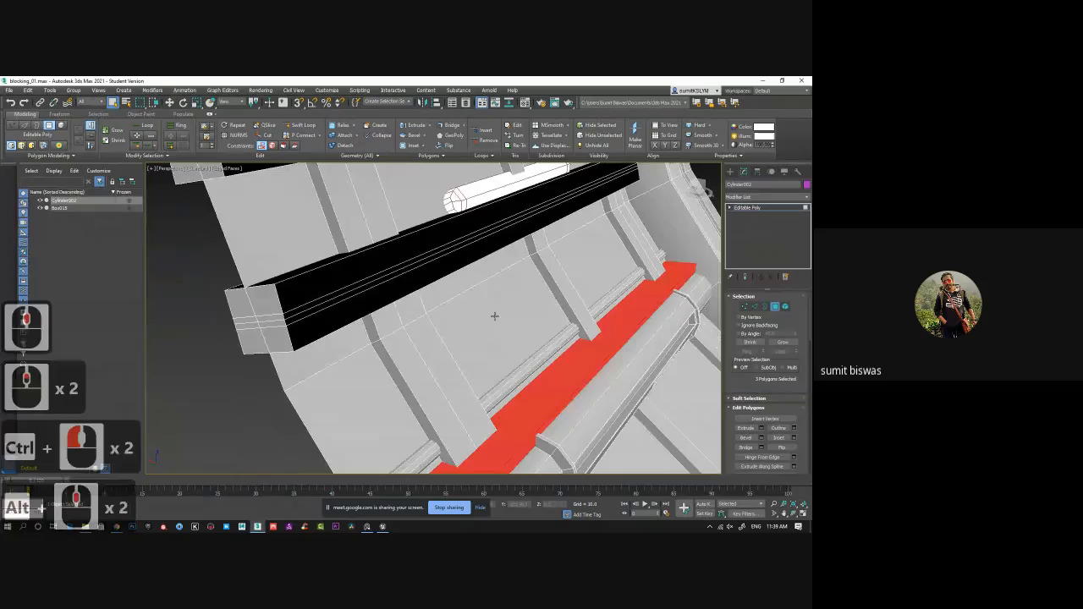
pyautogui.keyDown('ctrl'); pyautogui.click(320, 306); pyautogui.keyUp('ctrl')
pyautogui.keyDown('ctrl'); pyautogui.click(329, 298); pyautogui.keyUp('ctrl')
pyautogui.keyDown('ctrl'); pyautogui.click(349, 278); pyautogui.keyUp('ctrl')
pyautogui.keyDown('ctrl'); pyautogui.click(372, 249); pyautogui.keyUp('ctrl')
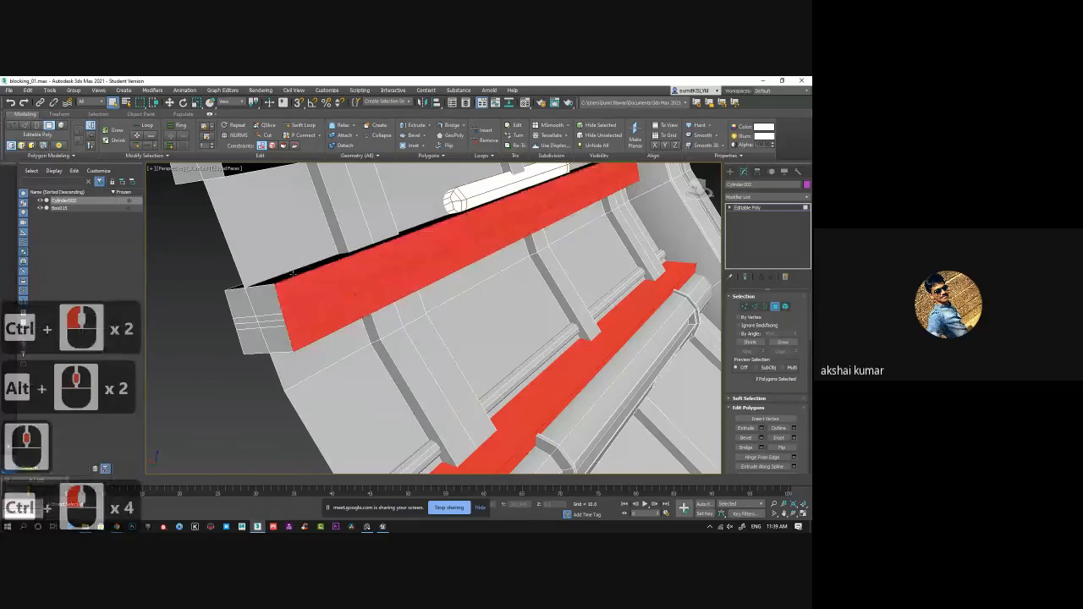
pyautogui.keyDown('ctrl'); pyautogui.click(416, 213); pyautogui.keyUp('ctrl')
pyautogui.moveTo(416, 213); pyautogui.dragTo(465, 312, button='middle')
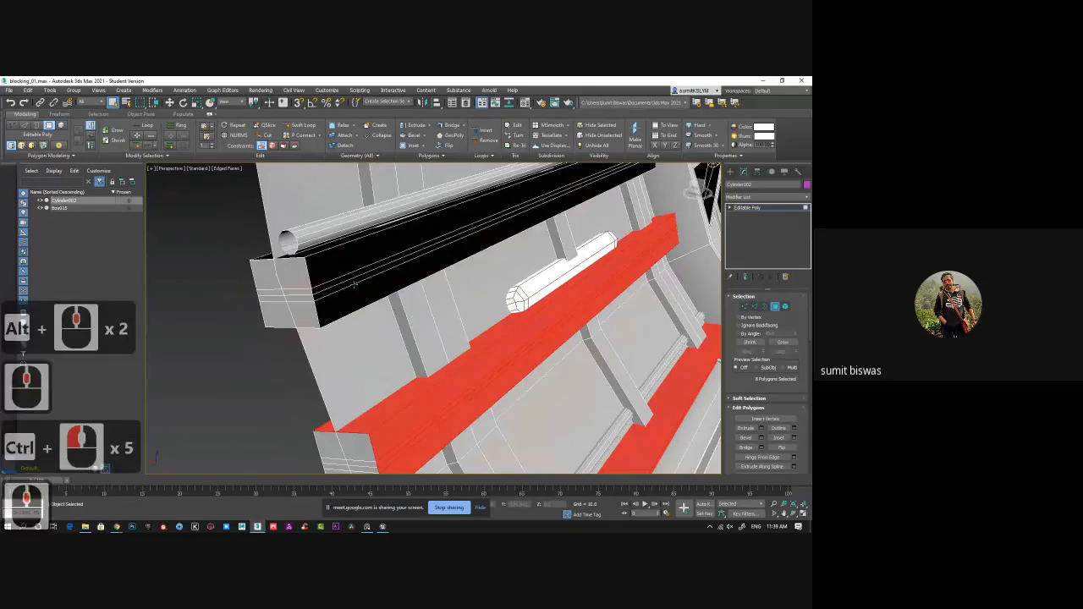
# - Add the front and top polygons of the fourth wall strip, leaving out the wall panel behind it
pyautogui.keyDown('ctrl'); pyautogui.click(352, 300); pyautogui.keyUp('ctrl')
pyautogui.keyDown('ctrl'); pyautogui.click(345, 285); pyautogui.keyUp('ctrl')
pyautogui.keyDown('ctrl'); pyautogui.click(342, 279); pyautogui.keyUp('ctrl')
pyautogui.keyDown('ctrl'); pyautogui.click(341, 279); pyautogui.keyUp('ctrl')
pyautogui.keyDown('ctrl'); pyautogui.click(323, 250); pyautogui.keyUp('ctrl')
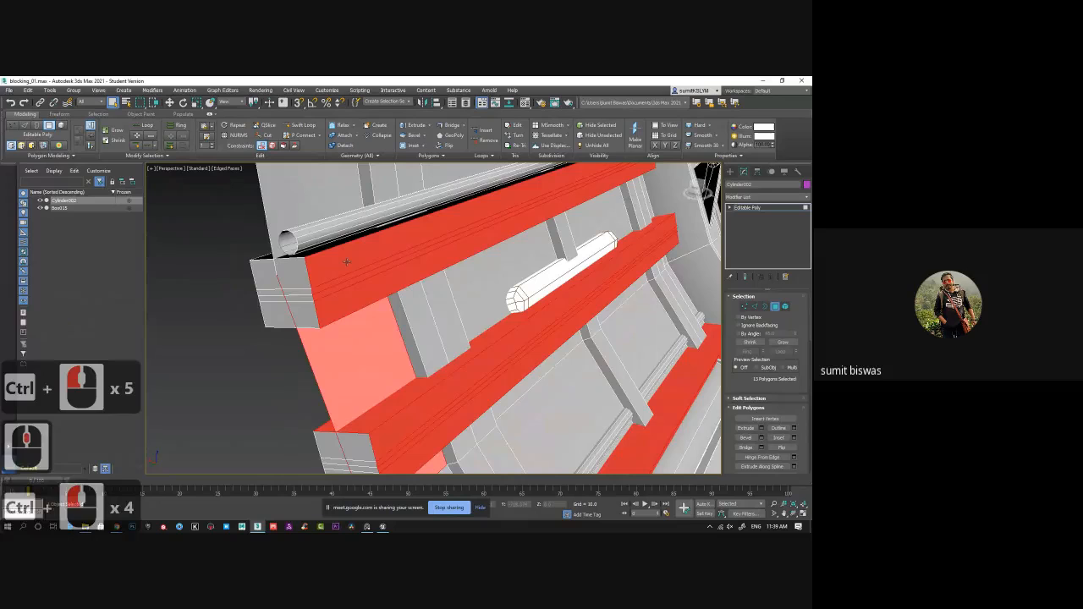
pyautogui.hotkey('ctrl', 'z')
pyautogui.keyDown('ctrl'); pyautogui.click(346, 262); pyautogui.keyUp('ctrl')
# - Add the front and top polygons of the fifth wall strip to the selection
pyautogui.keyDown('alt'); pyautogui.moveTo(387, 314); pyautogui.dragTo(476, 338, button='middle'); pyautogui.keyUp('alt')
pyautogui.keyDown('ctrl'); pyautogui.click(420, 312); pyautogui.keyUp('ctrl')
pyautogui.keyDown('ctrl'); pyautogui.click(422, 294); pyautogui.keyUp('ctrl')
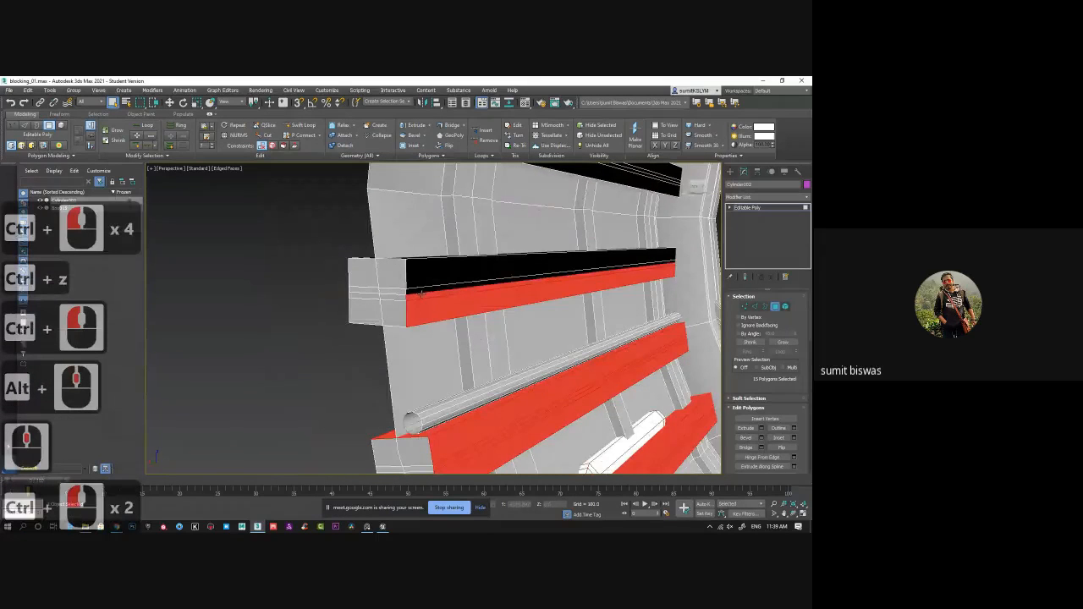
pyautogui.keyDown('ctrl'); pyautogui.click(427, 288); pyautogui.keyUp('ctrl')
pyautogui.keyDown('ctrl'); pyautogui.click(457, 273); pyautogui.keyUp('ctrl')
pyautogui.keyDown('alt'); pyautogui.moveTo(479, 273); pyautogui.dragTo(445, 296, button='middle'); pyautogui.keyUp('alt')
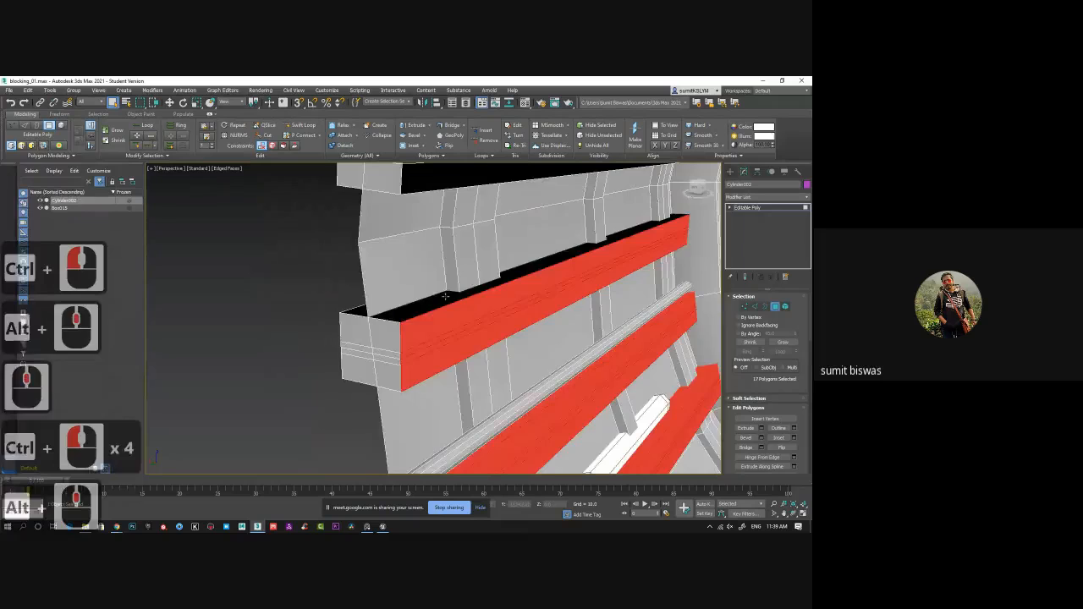
pyautogui.keyDown('ctrl'); pyautogui.click(445, 296); pyautogui.keyUp('ctrl')
# - Extend the polygon selection to the front faces of the uppermost black wall strip
pyautogui.moveTo(559, 222); pyautogui.dragTo(586, 315, button='middle')
pyautogui.keyDown('ctrl'); pyautogui.click(479, 265); pyautogui.keyUp('ctrl')
pyautogui.keyDown('ctrl'); pyautogui.click(460, 255); pyautogui.keyUp('ctrl')
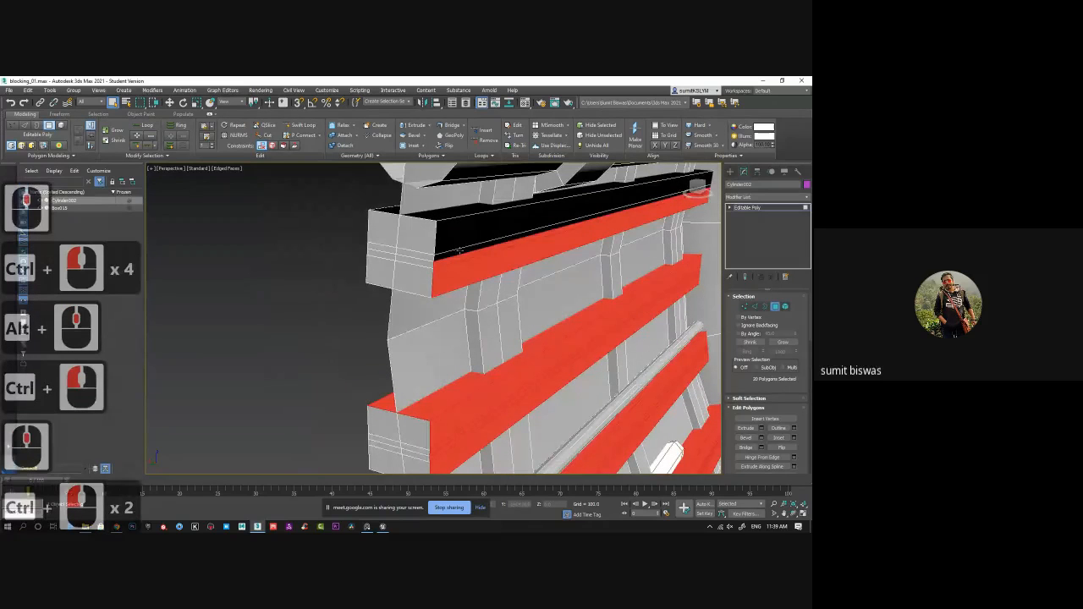
pyautogui.keyDown('ctrl'); pyautogui.click(459, 251); pyautogui.keyUp('ctrl')
pyautogui.keyDown('ctrl'); pyautogui.click(457, 229); pyautogui.keyUp('ctrl')
pyautogui.keyDown('ctrl'); pyautogui.click(458, 217); pyautogui.keyUp('ctrl')
# - Flip the normals of all selected strip polygons, leave polygon level and inspect the strips up close
pyautogui.moveTo(551, 237); pyautogui.dragTo(542, 296, button='middle')
pyautogui.scroll(-7, 535, 328)
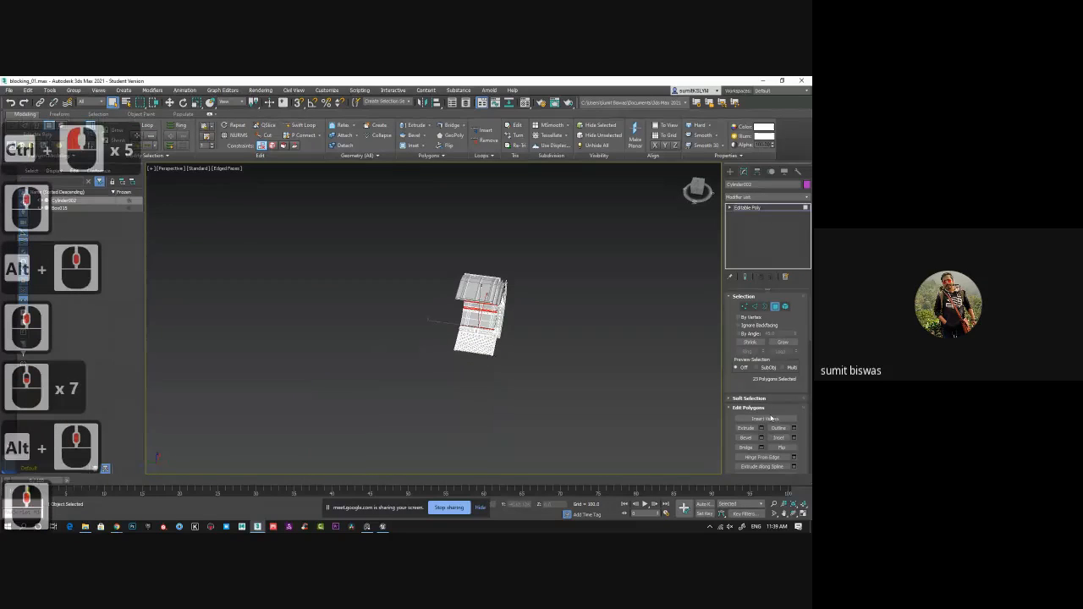
pyautogui.click(783, 448)
pyautogui.keyDown('alt'); pyautogui.moveTo(532, 348); pyautogui.dragTo(512, 385, button='middle'); pyautogui.keyUp('alt')
pyautogui.click(775, 306)
pyautogui.scroll(5, 500, 307)
pyautogui.scroll(3, 508, 298)
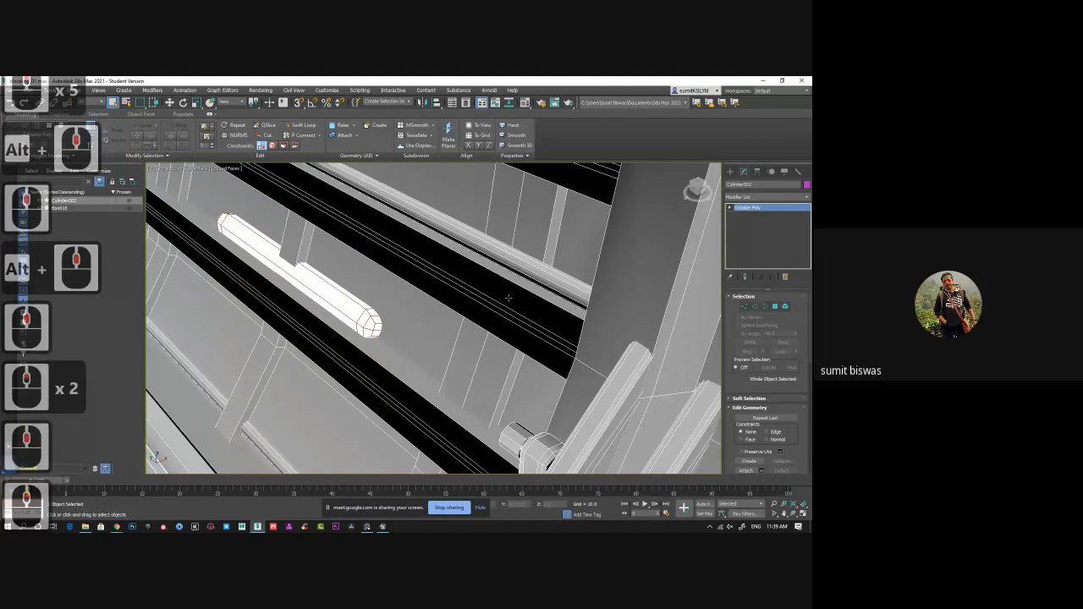
# - Undo the normal flip and the strip polygon selections before it
pyautogui.hotkey('ctrl', 'z')
pyautogui.hotkey('ctrl', 'z')
pyautogui.hotkey('ctrl', 'z')
pyautogui.moveTo(457, 317); pyautogui.dragTo(479, 307, button='middle')
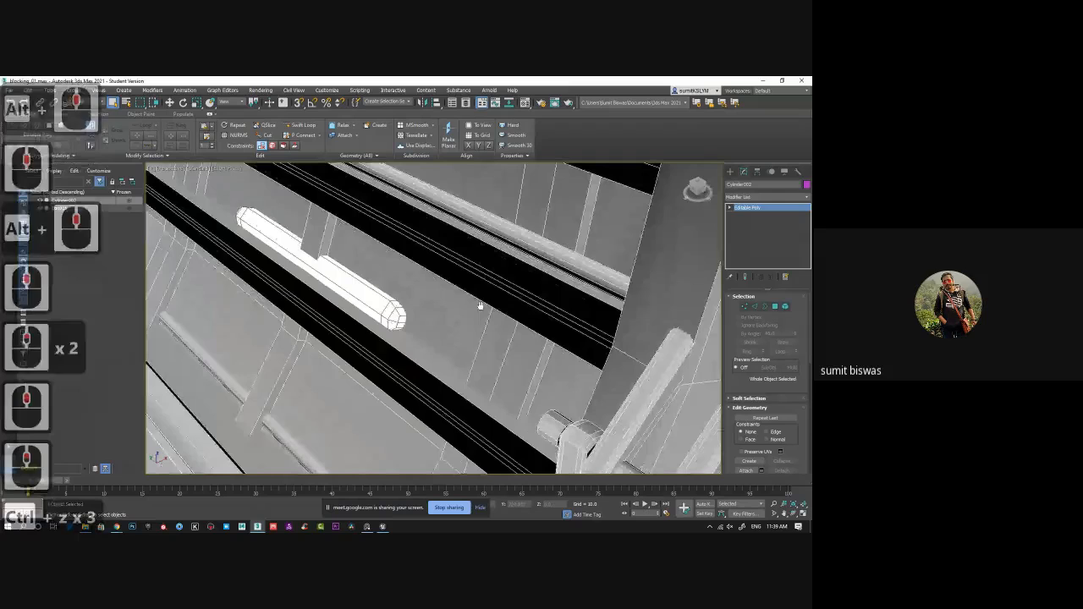
pyautogui.hotkey('ctrl', 'z')
pyautogui.hotkey('ctrl', 'z')
pyautogui.hotkey('ctrl', 'z')
pyautogui.hotkey('ctrl', 'z')
pyautogui.hotkey('ctrl', 'z')
pyautogui.hotkey('ctrl', 'z')
pyautogui.hotkey('ctrl', 'z')
pyautogui.hotkey('ctrl', 'z')
pyautogui.hotkey('ctrl', 'z')
pyautogui.hotkey('ctrl', 'z')
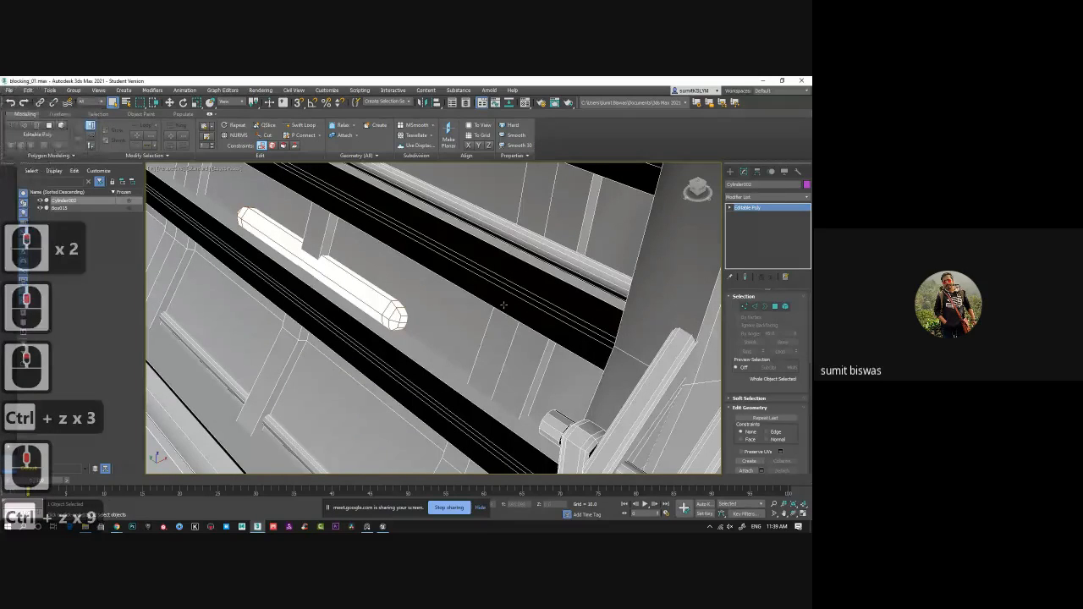
pyautogui.hotkey('ctrl', 'z')
pyautogui.hotkey('ctrl', 'z')
pyautogui.hotkey('ctrl', 'z')
pyautogui.hotkey('ctrl', 'z')
# - Select the polygons of the three lowest wall strips, flip their normals and flip them back
pyautogui.scroll(-7, 571, 299)
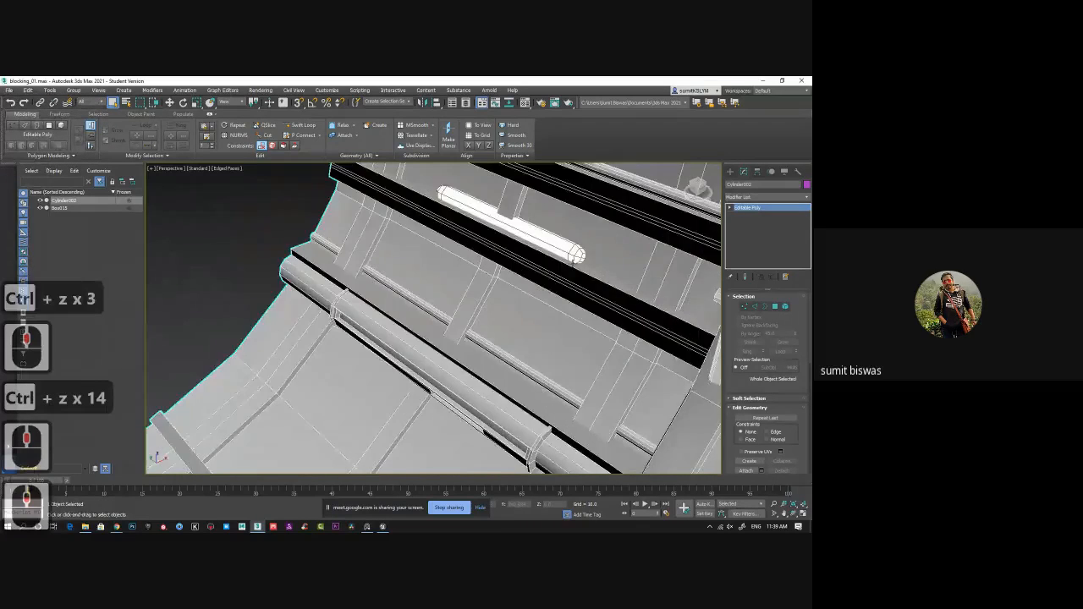
pyautogui.keyDown('alt'); pyautogui.moveTo(571, 299); pyautogui.dragTo(538, 252, button='middle'); pyautogui.keyUp('alt')
pyautogui.scroll(5, 559, 362)
pyautogui.click(747, 207)
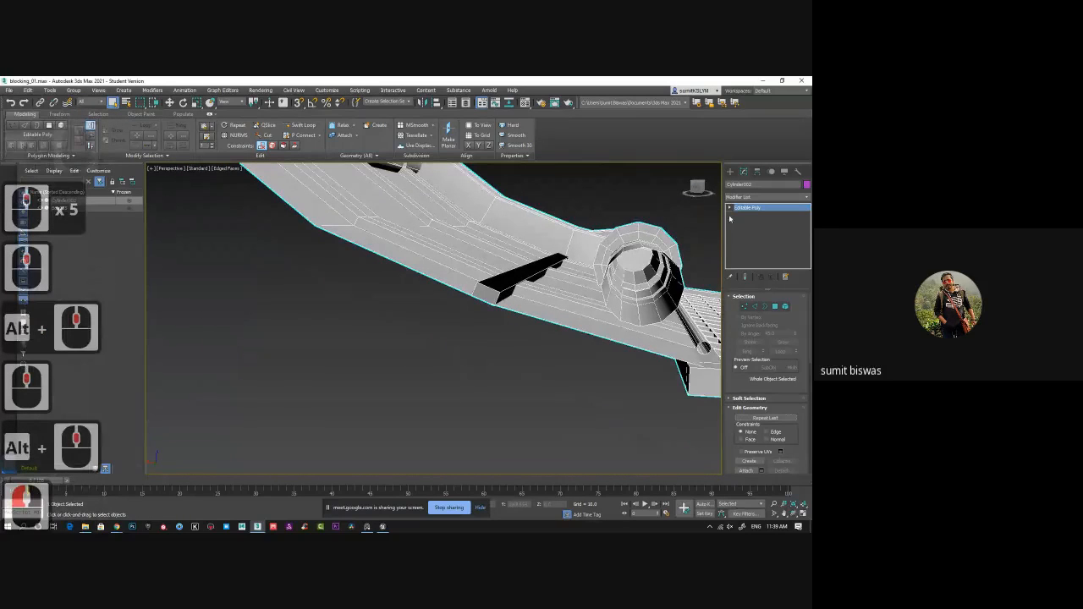
pyautogui.click(775, 307)
pyautogui.keyDown('alt'); pyautogui.moveTo(484, 279); pyautogui.dragTo(279, 296, button='middle'); pyautogui.keyUp('alt')
pyautogui.keyDown('ctrl'); pyautogui.click(561, 284); pyautogui.keyUp('ctrl')
pyautogui.keyDown('ctrl'); pyautogui.click(260, 288); pyautogui.keyUp('ctrl')
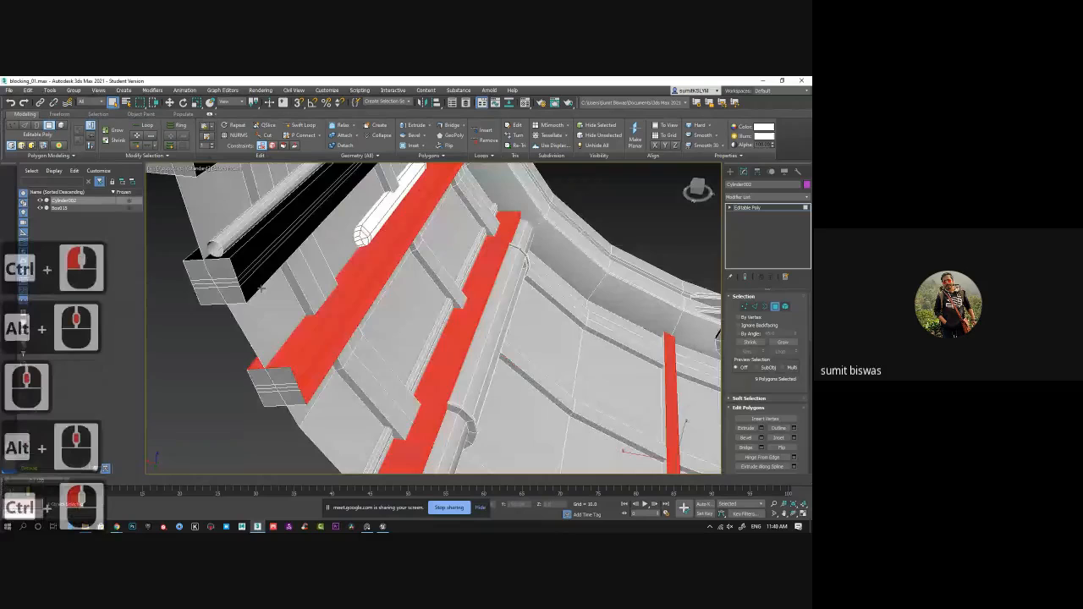
pyautogui.click(781, 449)
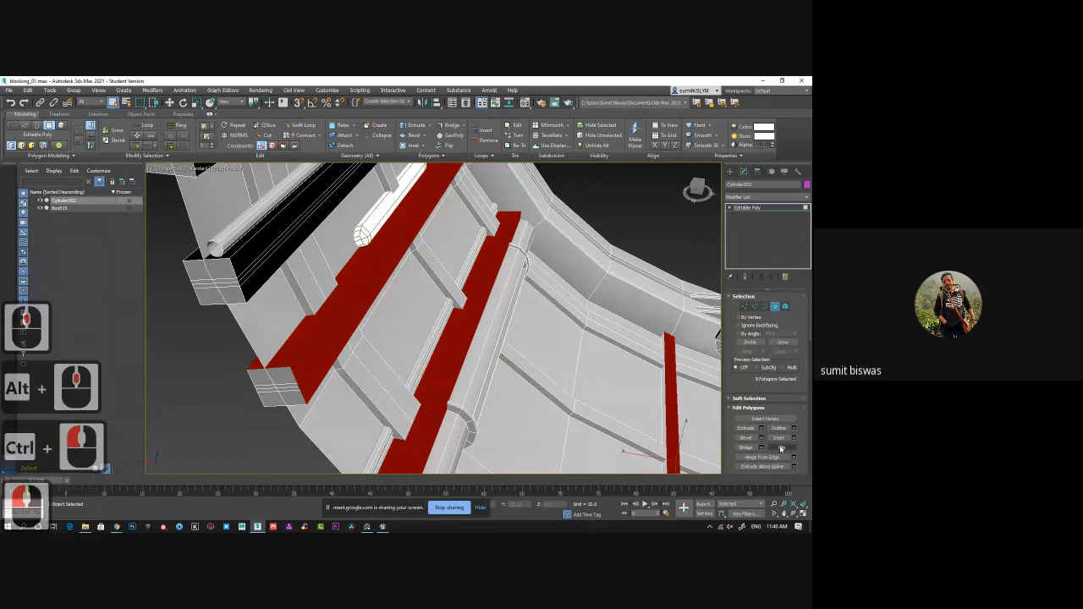
pyautogui.click(781, 449)
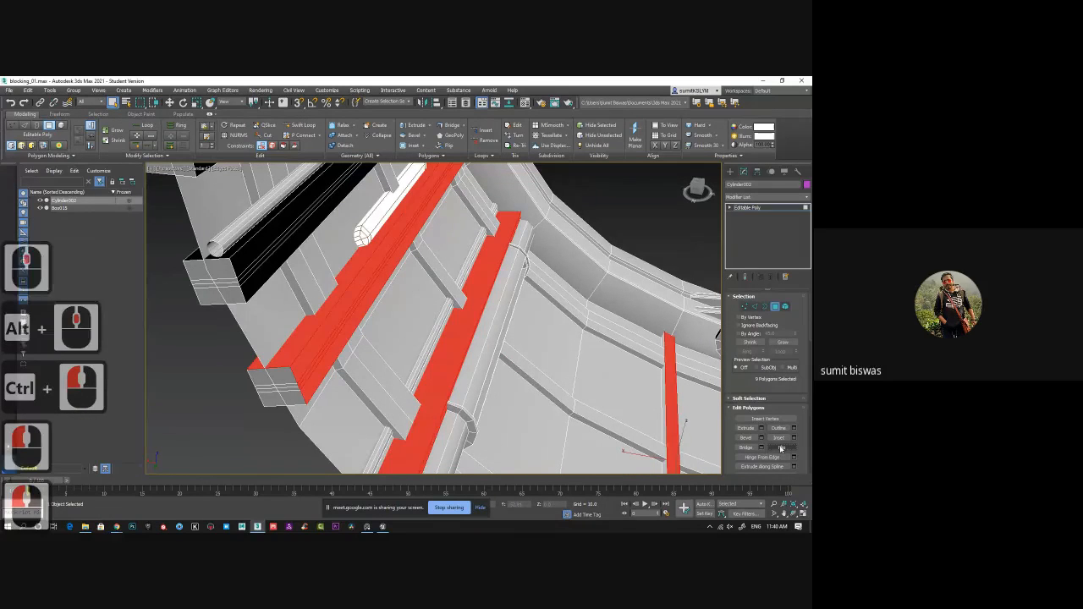
# - Switch to element level and select all six horizontal wall strips as whole elements
pyautogui.click(786, 306)
pyautogui.keyDown('ctrl'); pyautogui.click(337, 292); pyautogui.keyUp('ctrl')
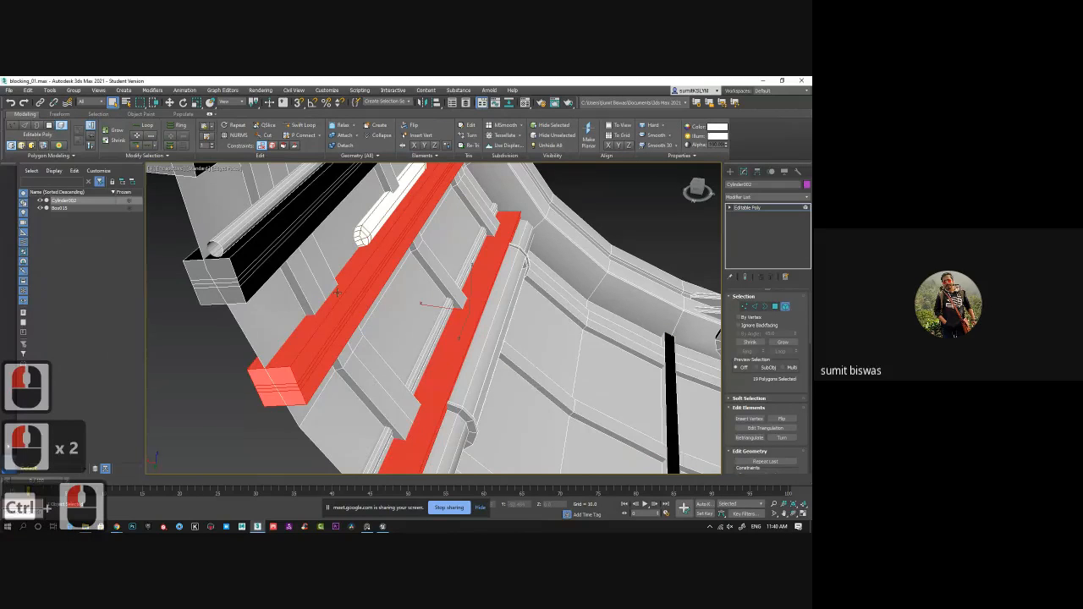
pyautogui.keyDown('ctrl'); pyautogui.click(287, 224); pyautogui.keyUp('ctrl')
pyautogui.keyDown('ctrl'); pyautogui.click(670, 375); pyautogui.keyUp('ctrl')
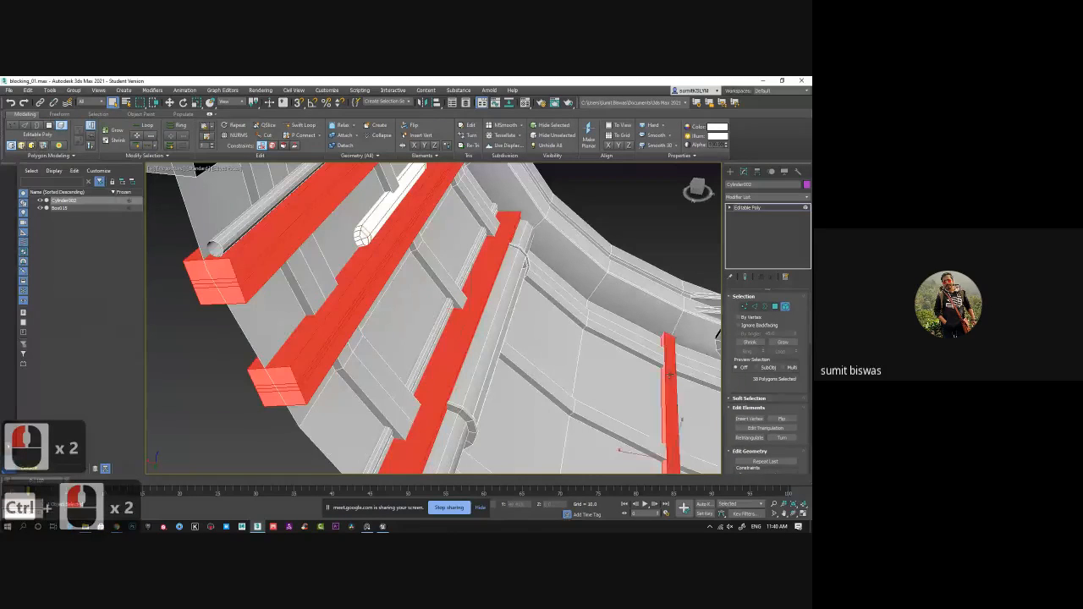
pyautogui.moveTo(254, 182); pyautogui.dragTo(288, 275, button='middle')
pyautogui.keyDown('ctrl'); pyautogui.click(271, 264); pyautogui.keyUp('ctrl')
pyautogui.moveTo(337, 222); pyautogui.dragTo(361, 286, button='middle')
pyautogui.keyDown('ctrl'); pyautogui.click(326, 216); pyautogui.keyUp('ctrl')
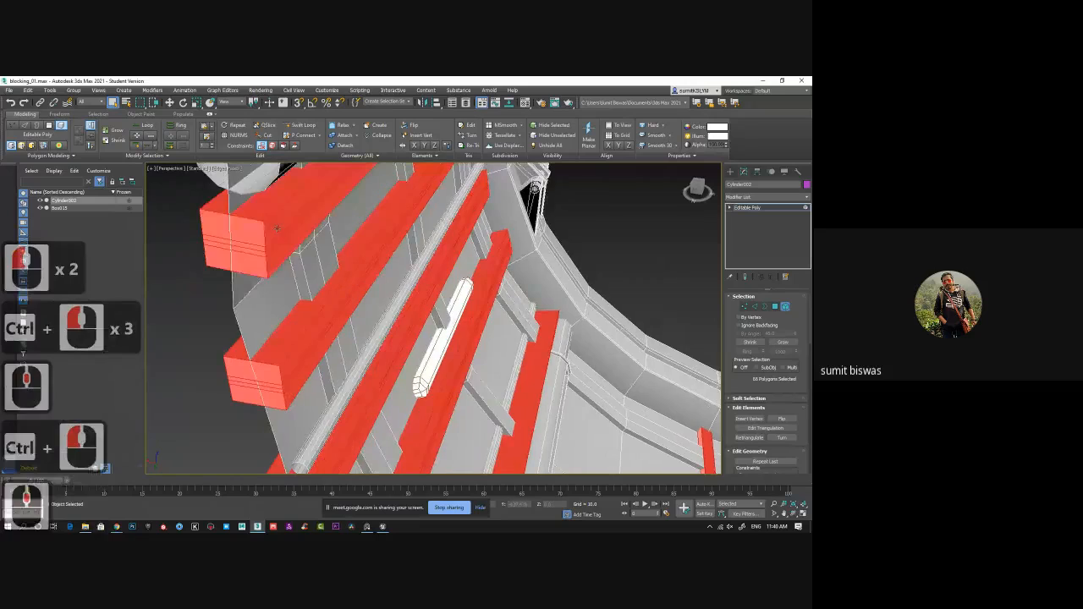
# - Add the two thin upright bars at the bracket beside the wall strips to the element selection
pyautogui.moveTo(545, 406); pyautogui.dragTo(370, 257, button='middle')
pyautogui.keyDown('alt'); pyautogui.moveTo(479, 276); pyautogui.dragTo(470, 420, button='middle'); pyautogui.keyUp('alt')
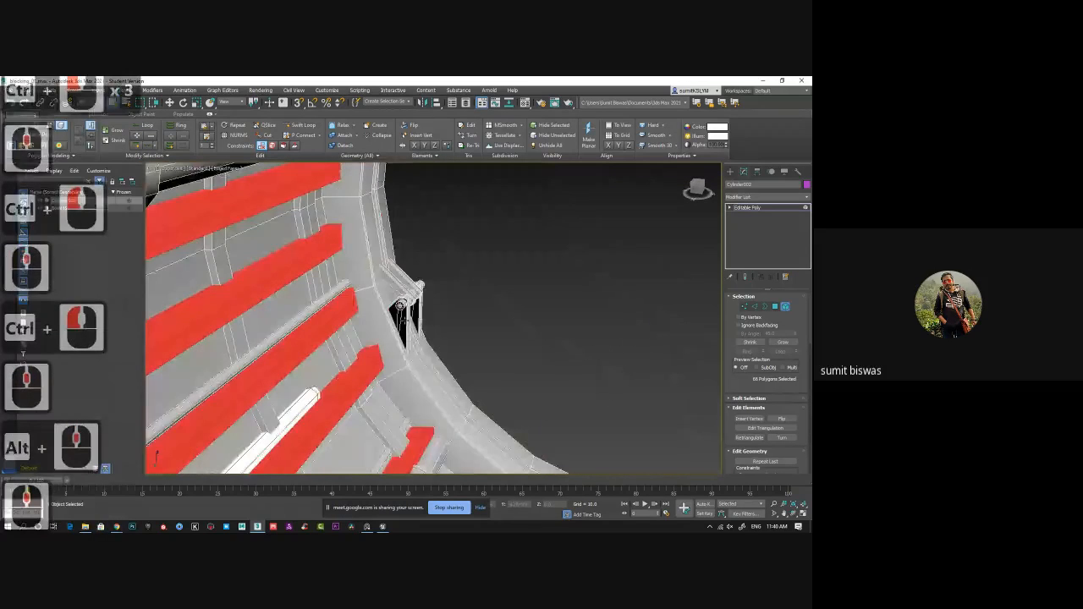
pyautogui.scroll(2, 400, 315)
pyautogui.keyDown('ctrl'); pyautogui.click(400, 315); pyautogui.keyUp('ctrl')
pyautogui.keyDown('ctrl'); pyautogui.click(428, 314); pyautogui.keyUp('ctrl')
pyautogui.keyDown('alt'); pyautogui.moveTo(530, 322); pyautogui.dragTo(369, 299, button='middle'); pyautogui.keyUp('alt')
pyautogui.scroll(-3, 369, 299)
pyautogui.keyDown('alt'); pyautogui.moveTo(523, 331); pyautogui.dragTo(477, 330, button='middle'); pyautogui.keyUp('alt')
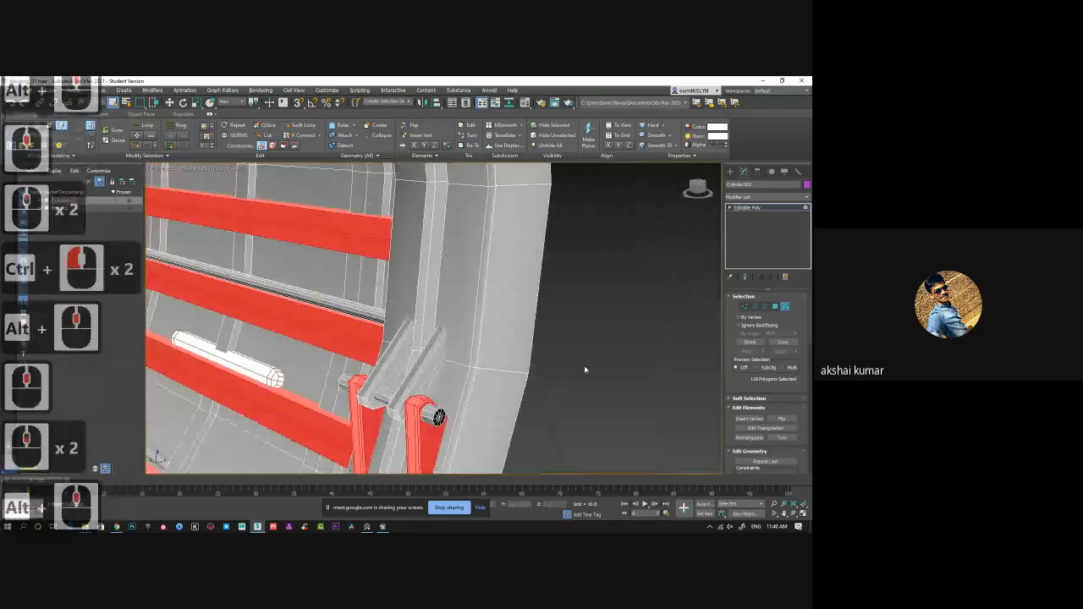
pyautogui.moveTo(494, 403); pyautogui.dragTo(547, 353, button='middle')
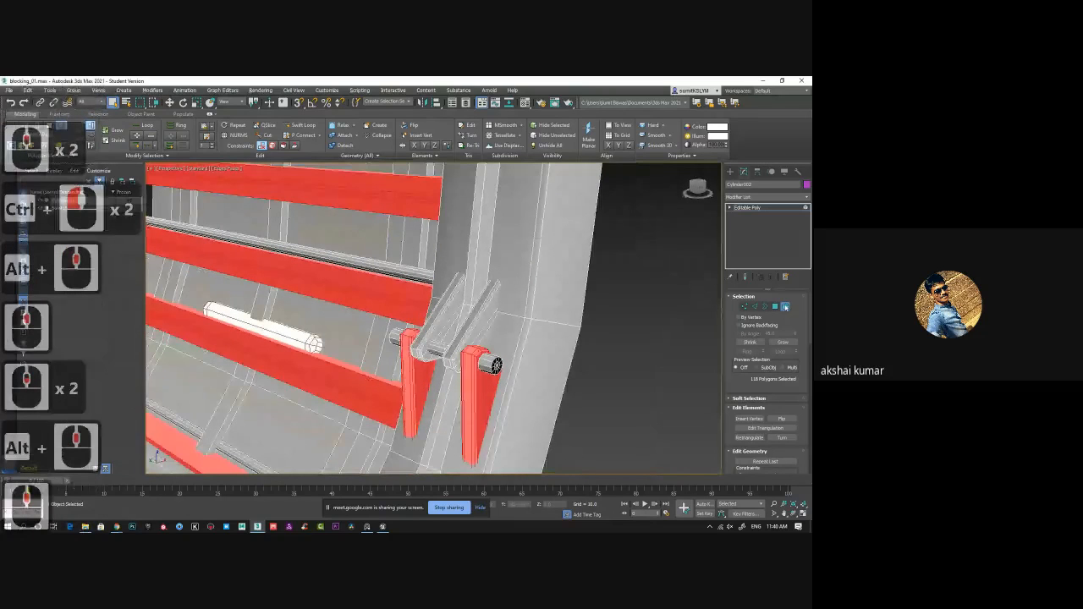
# - Flip the normals of the selected strip and bar elements, deselect them and check the lower wall strip
pyautogui.click(787, 422)
pyautogui.moveTo(525, 412); pyautogui.dragTo(629, 299, button='middle')
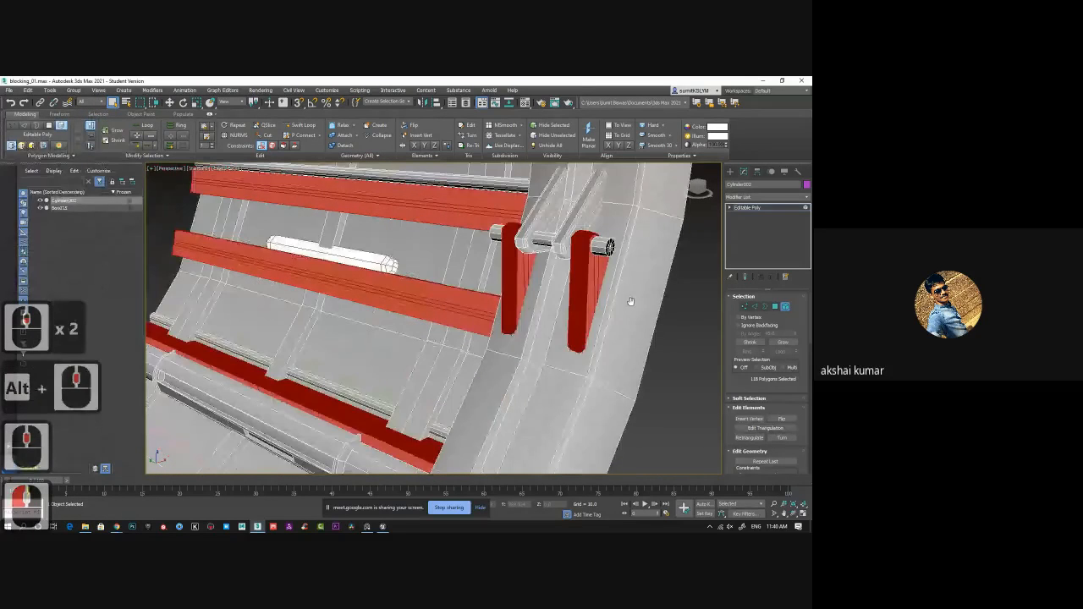
pyautogui.scroll(-2, 629, 310)
pyautogui.keyDown('alt'); pyautogui.moveTo(567, 349); pyautogui.dragTo(508, 356, button='middle'); pyautogui.keyUp('alt')
pyautogui.click(646, 395)
pyautogui.scroll(2, 417, 368)
pyautogui.scroll(-5, 417, 368)
pyautogui.scroll(5, 639, 347)
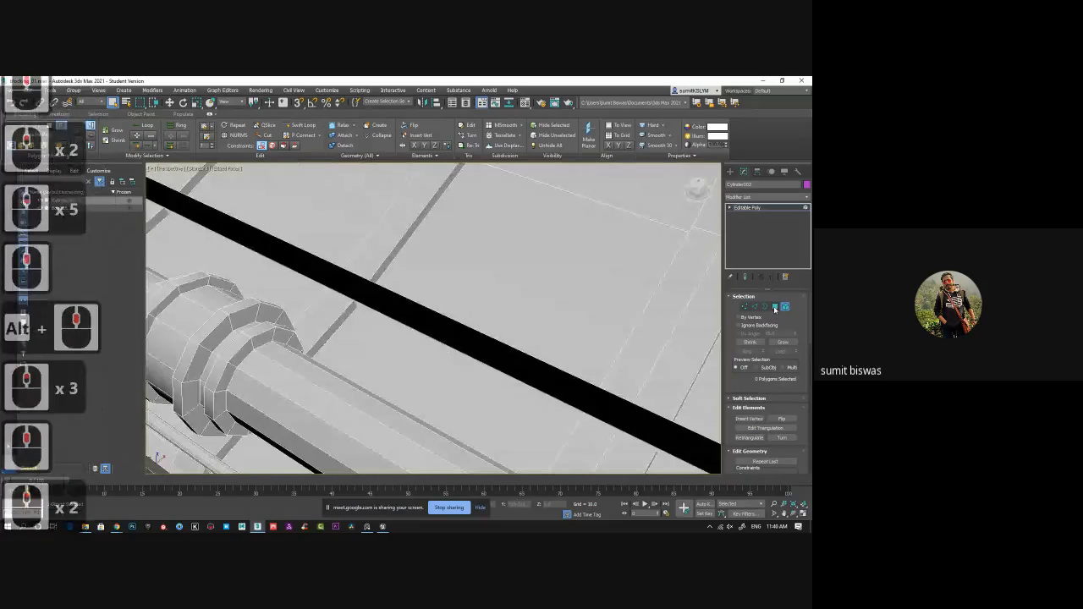
# - Select the front polygon of the lowest wall strip, flip its normal and inspect the strip's end
pyautogui.click(775, 307)
pyautogui.click(518, 350)
pyautogui.scroll(-3, 517, 347)
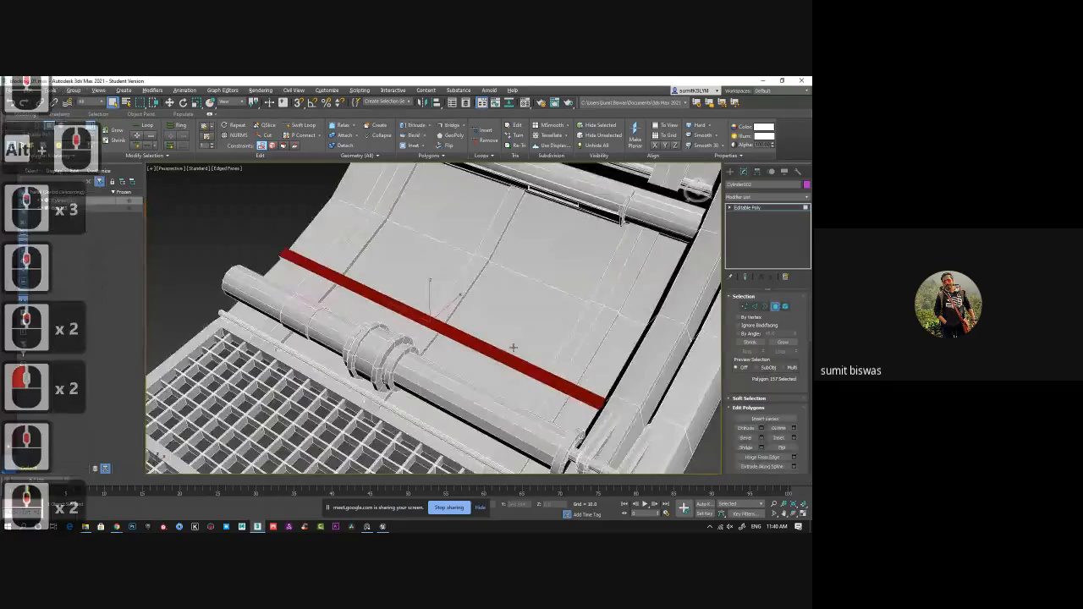
pyautogui.keyDown('alt'); pyautogui.moveTo(513, 347); pyautogui.dragTo(474, 335, button='middle'); pyautogui.keyUp('alt')
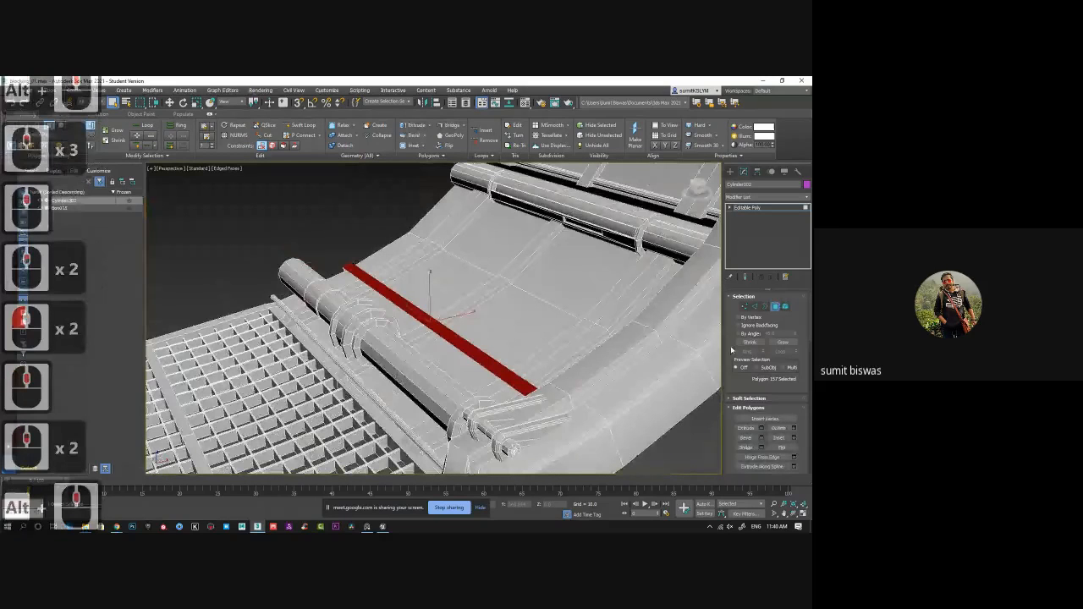
pyautogui.click(780, 449)
pyautogui.click(701, 435)
pyautogui.keyDown('alt'); pyautogui.moveTo(609, 375); pyautogui.dragTo(518, 349, button='middle'); pyautogui.keyUp('alt')
pyautogui.scroll(2, 519, 345)
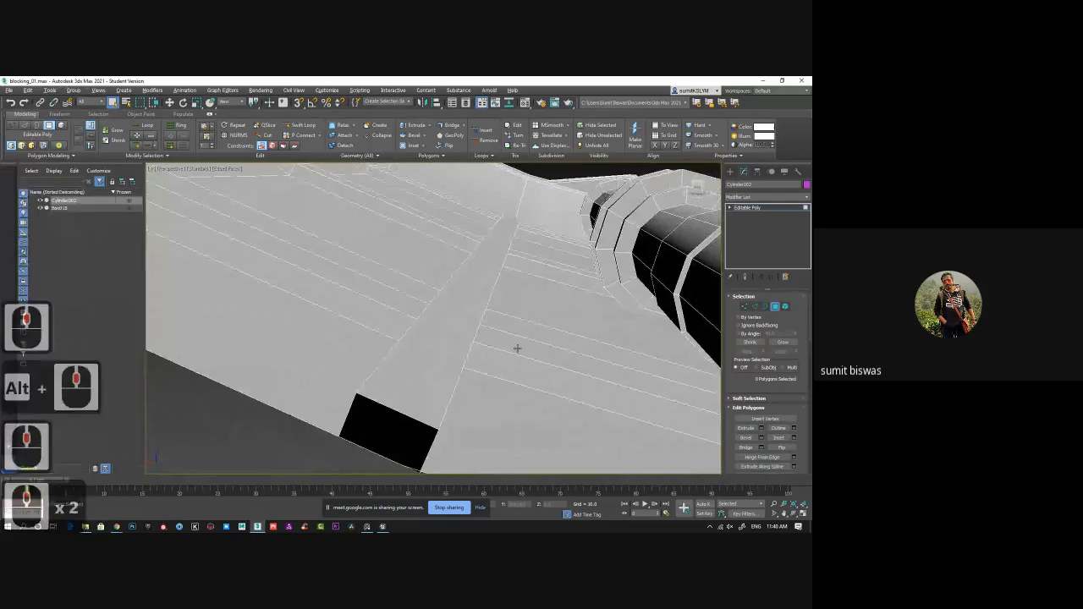
# - Undo the polygon and element normal flips on the wall strips, together with their selections
pyautogui.hotkey('ctrl', 'z')
pyautogui.hotkey('ctrl', 'z')
pyautogui.hotkey('ctrl', 'z')
pyautogui.hotkey('ctrl', 'z')
pyautogui.hotkey('ctrl', 'z')
pyautogui.hotkey('ctrl', 'z')
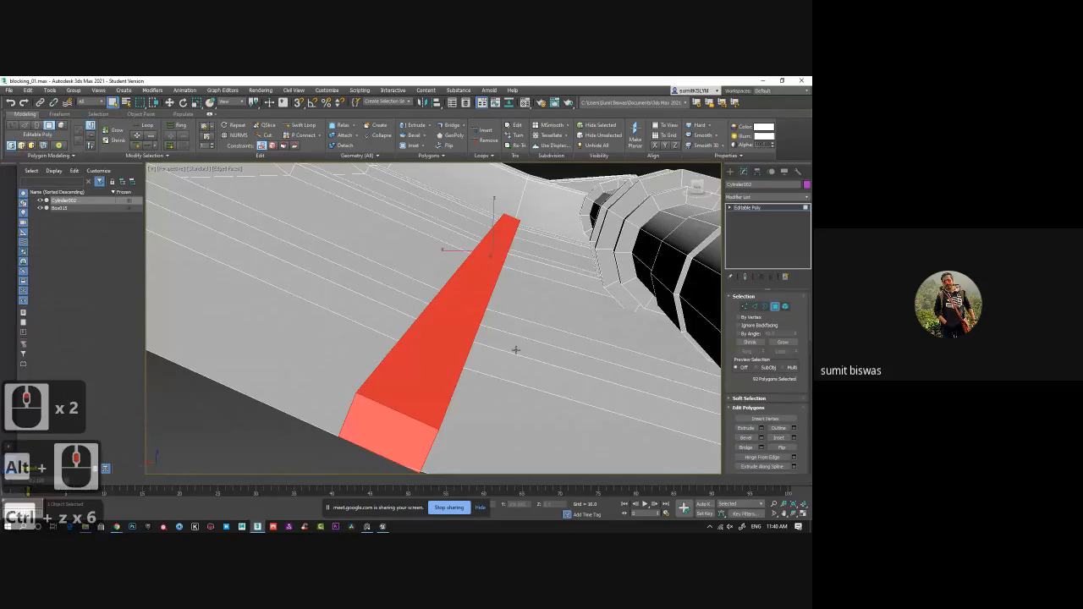
pyautogui.hotkey('ctrl', 'z')
pyautogui.keyDown('alt'); pyautogui.moveTo(518, 347); pyautogui.dragTo(537, 325, button='middle'); pyautogui.keyUp('alt')
pyautogui.scroll(-3, 526, 331)
pyautogui.hotkey('ctrl', 'z')
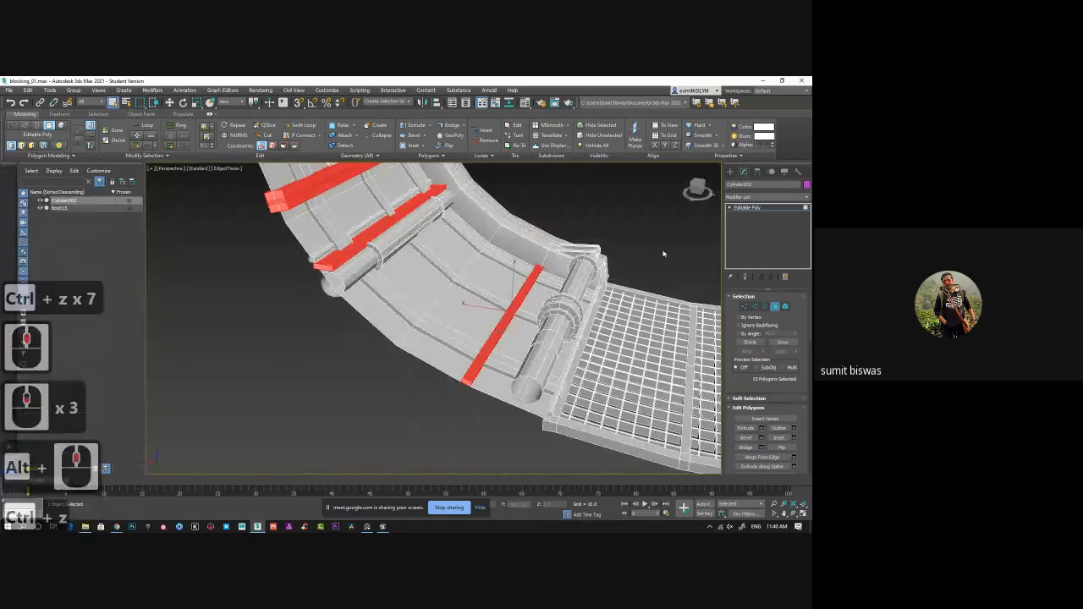
pyautogui.hotkey('ctrl', 'z')
pyautogui.hotkey('ctrl', 'z')
pyautogui.hotkey('ctrl', 'z')
pyautogui.hotkey('ctrl', 'z')
# - Clear the selection, re-enter polygon level and delete the black front polygon of the lowest wall strip
pyautogui.click(655, 235)
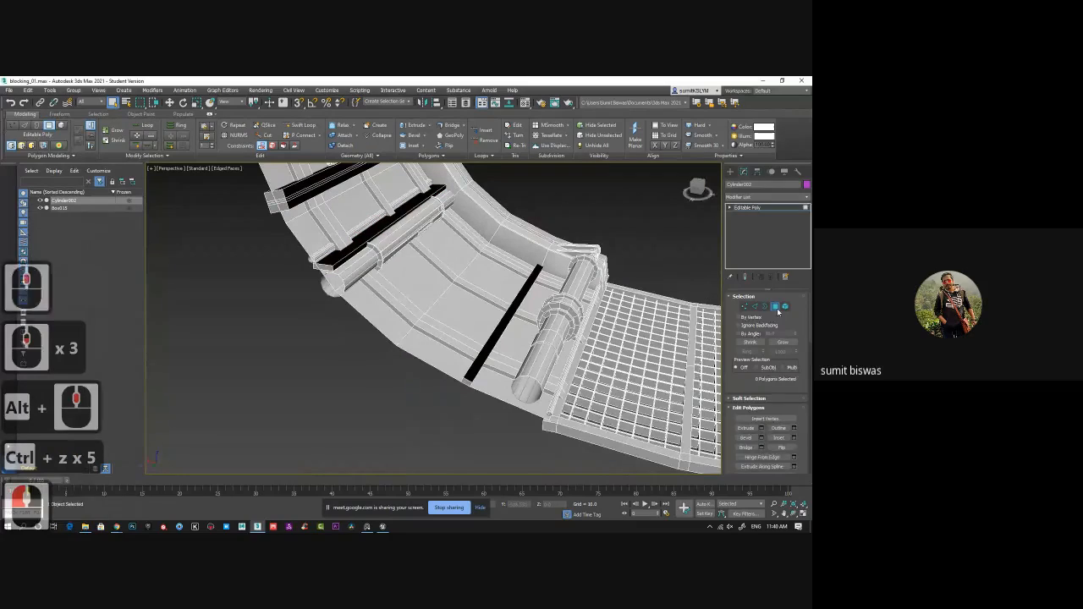
pyautogui.click(776, 306)
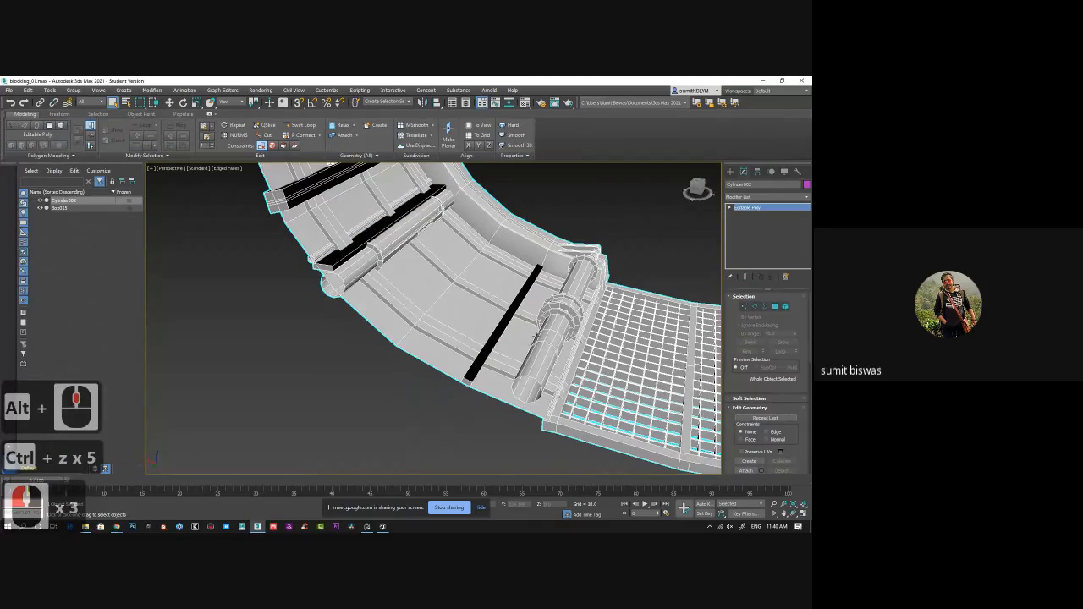
pyautogui.press('4')
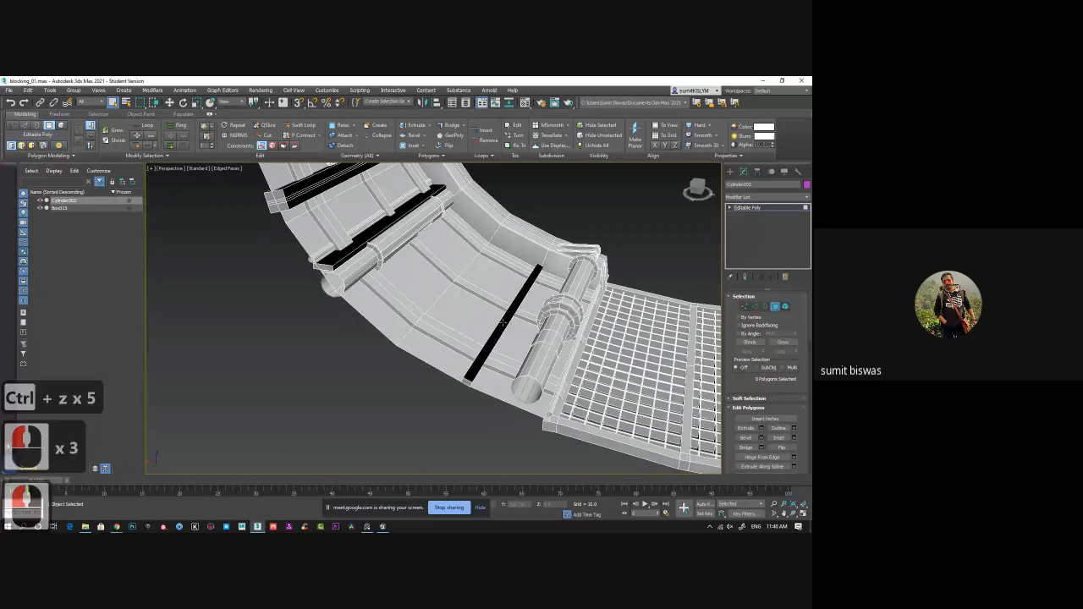
pyautogui.doubleClick(503, 322)
pyautogui.press('Delete')
# - Select the open border left on the front of the lowest wall strip and cap it
pyautogui.scroll(3, 505, 340)
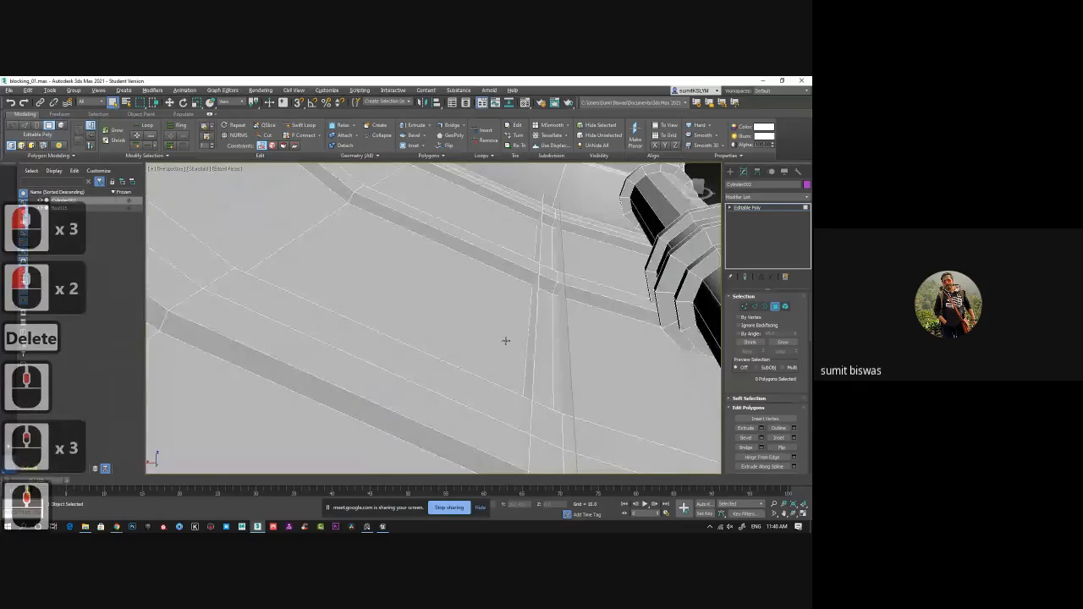
pyautogui.keyDown('alt'); pyautogui.moveTo(508, 337); pyautogui.dragTo(533, 320, button='middle'); pyautogui.keyUp('alt')
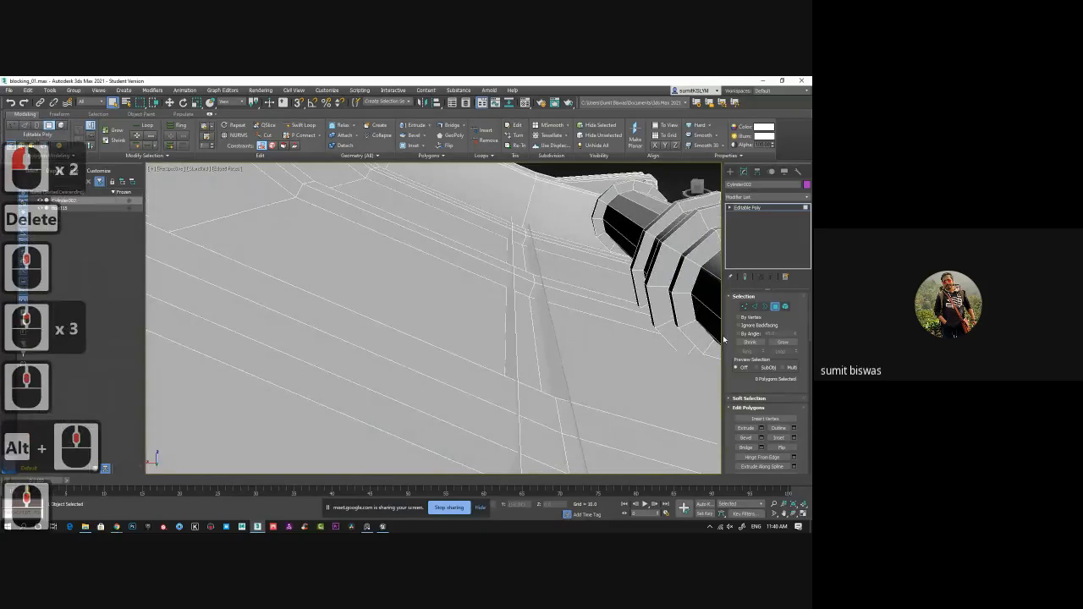
pyautogui.click(766, 307)
pyautogui.click(549, 316)
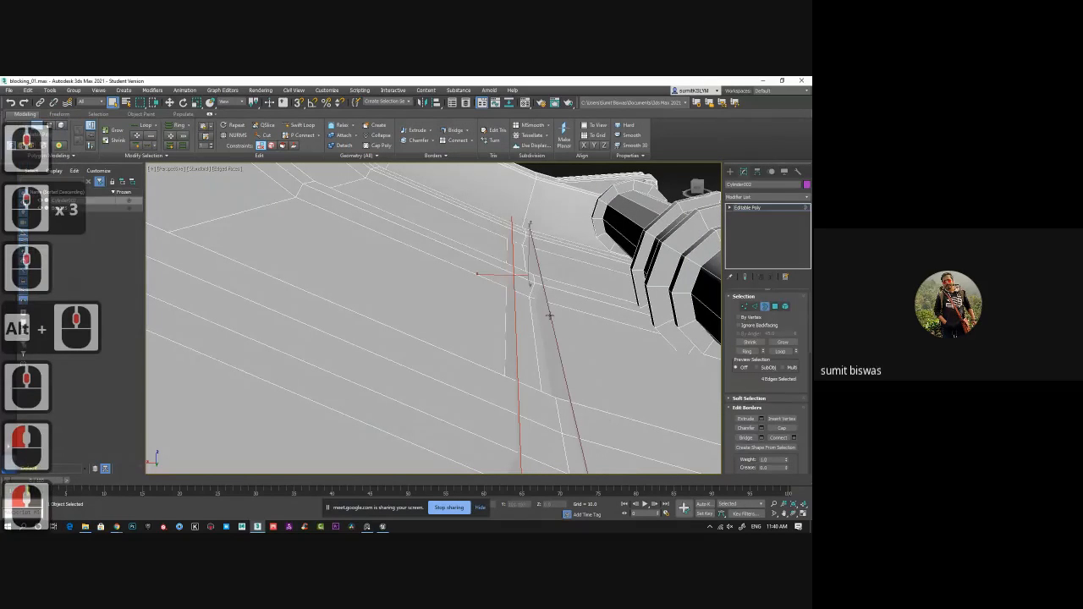
pyautogui.click(550, 315)
pyautogui.rightClick(547, 313)
pyautogui.click(533, 330)
# - Select the black top polygon of the next wall strip up and delete it
pyautogui.moveTo(606, 360); pyautogui.dragTo(631, 415, button='middle')
pyautogui.scroll(-3, 596, 356)
pyautogui.moveTo(403, 241); pyautogui.dragTo(482, 292, button='middle')
pyautogui.scroll(1, 482, 313)
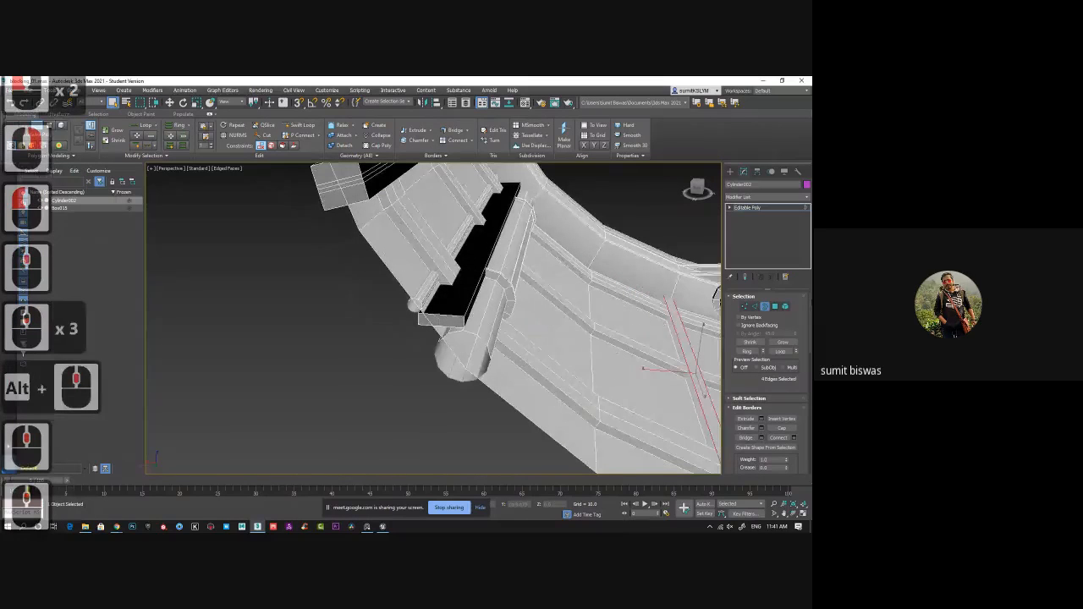
pyautogui.click(775, 306)
pyautogui.click(461, 292)
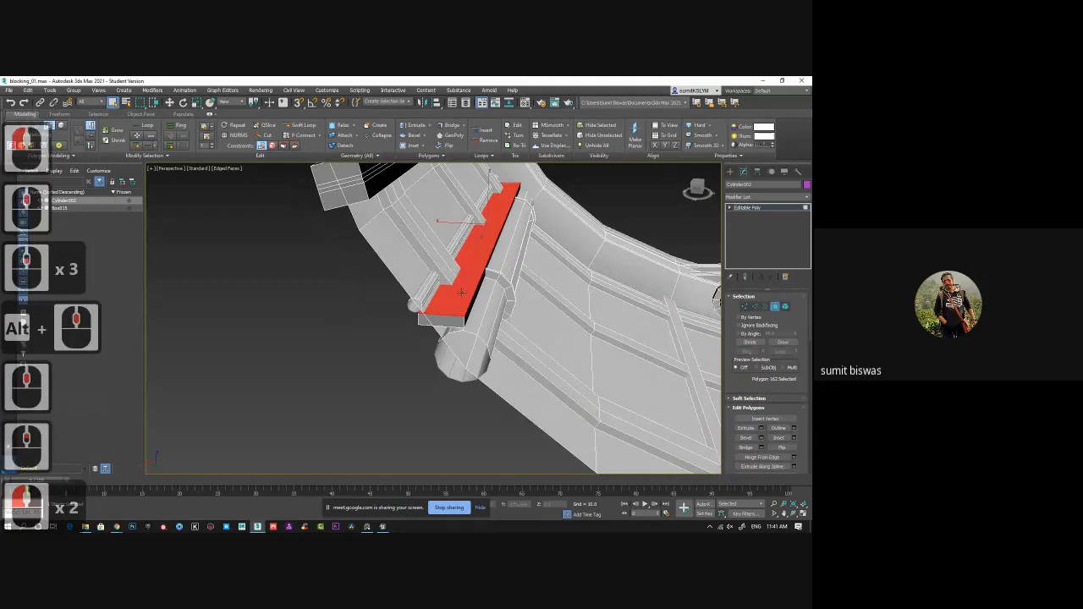
pyautogui.press('Delete')
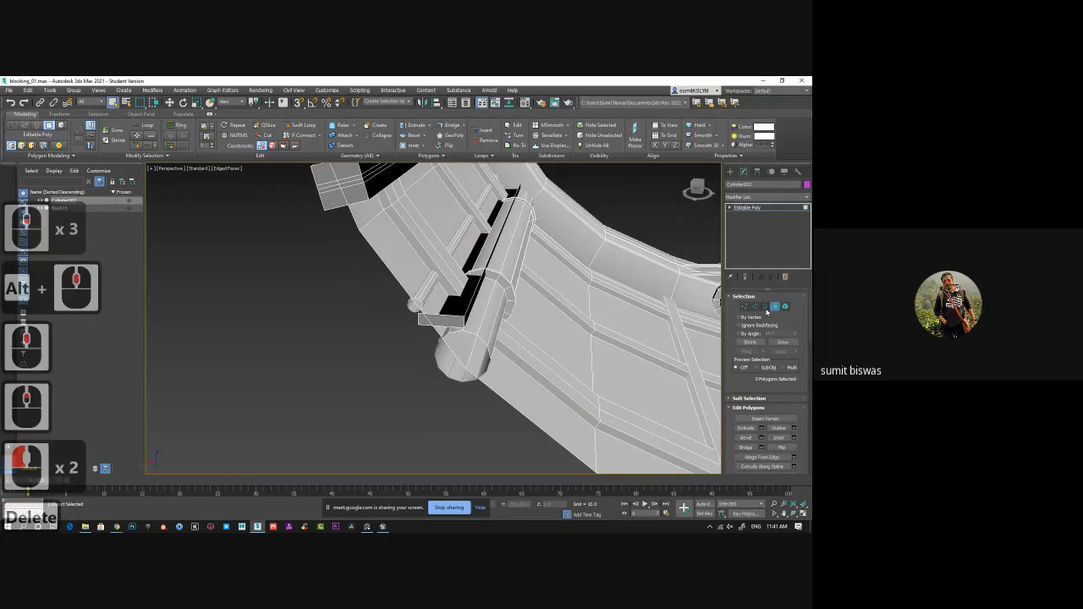
# - Select the border of the strip's opening, dismiss capping it, and undo the selection and the top polygon's deletion
pyautogui.click(765, 306)
pyautogui.click(464, 306)
pyautogui.rightClick(471, 301)
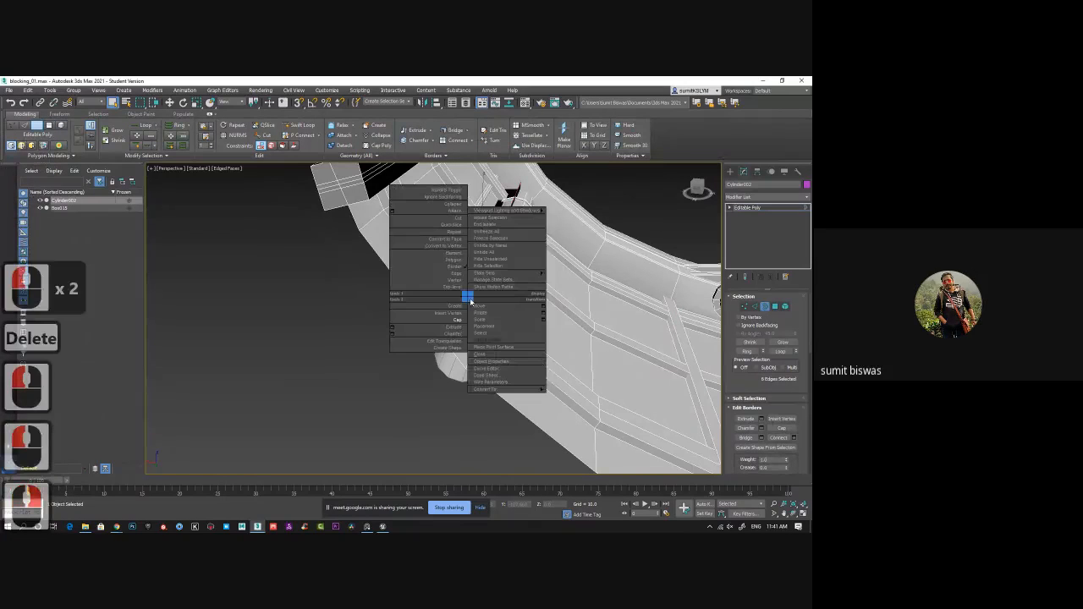
pyautogui.click(663, 231)
pyautogui.hotkey('ctrl', 'z')
pyautogui.hotkey('ctrl', 'z')
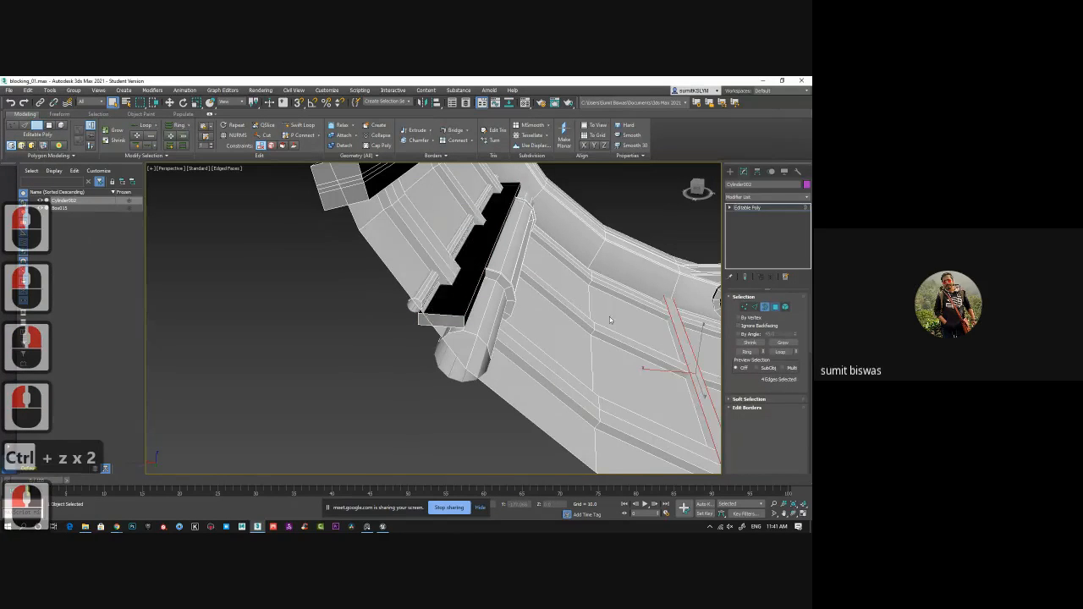
# - Delete the long side polygon of the same strip and cap the open border it leaves
pyautogui.click(775, 307)
pyautogui.press('Delete')
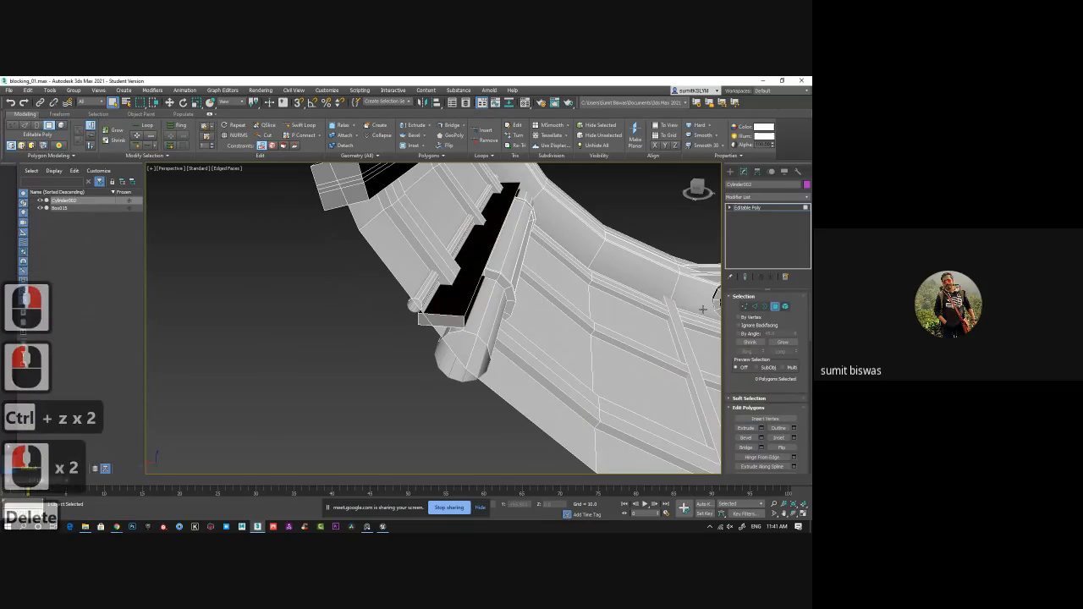
pyautogui.click(766, 306)
pyautogui.click(465, 301)
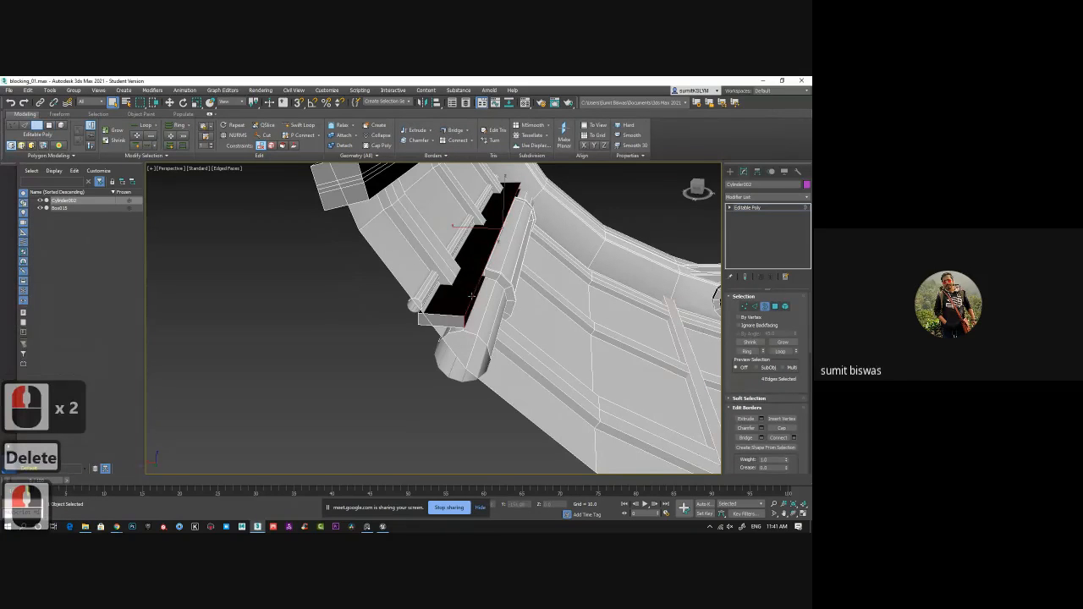
pyautogui.rightClick(470, 292)
pyautogui.click(459, 309)
# - Select the black top polygon beside the capped side of the strip and delete it
pyautogui.keyDown('alt'); pyautogui.moveTo(459, 310); pyautogui.dragTo(481, 320, button='middle'); pyautogui.keyUp('alt')
pyautogui.scroll(2, 477, 313)
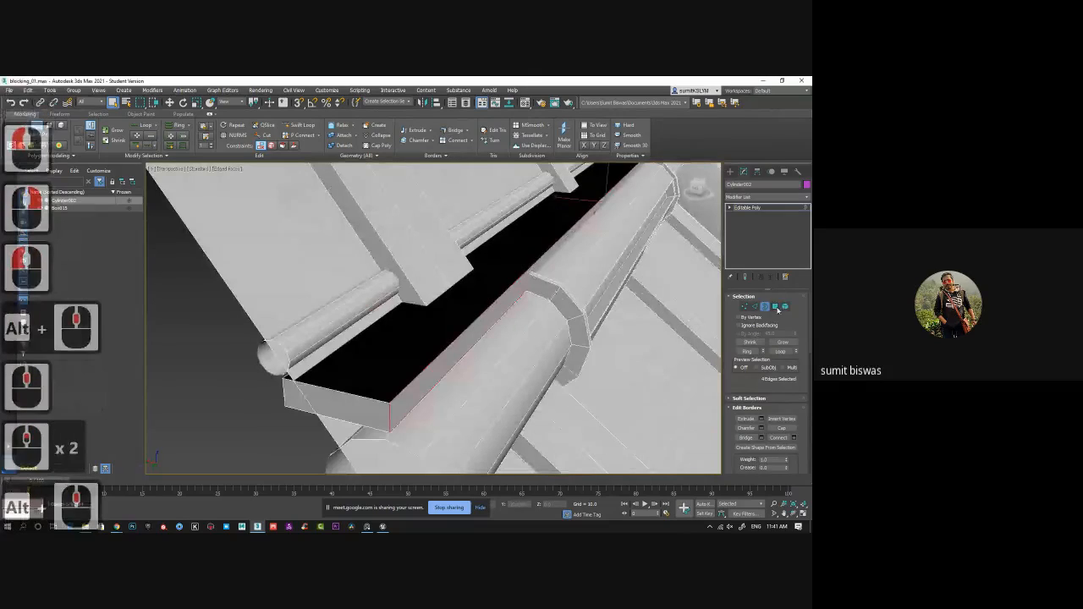
pyautogui.click(775, 307)
pyautogui.press('Delete')
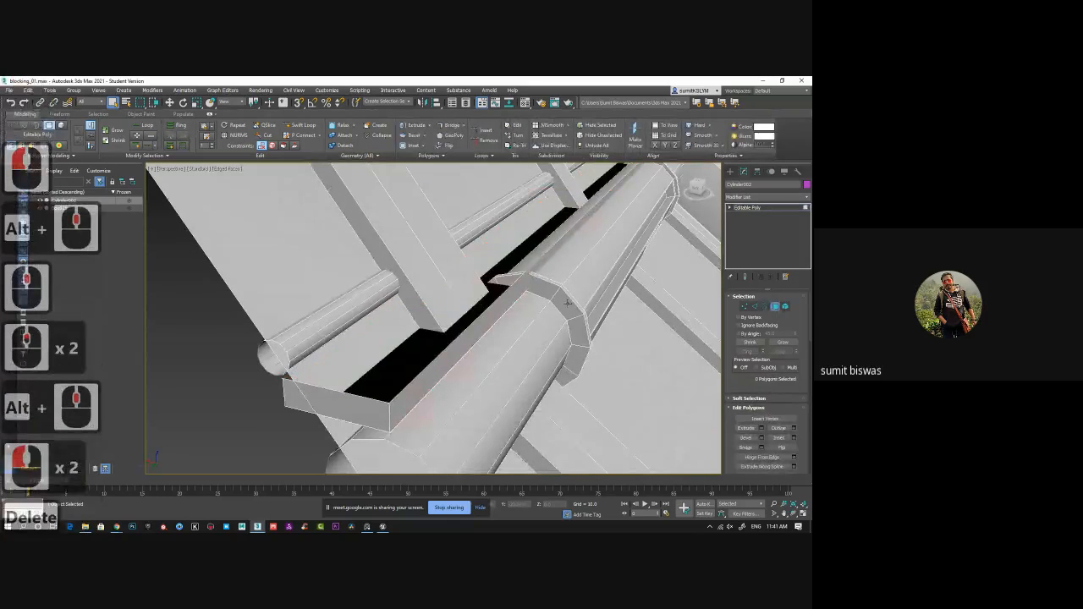
# - Try to bridge the two short end edges across the strip's open top
pyautogui.click(754, 305)
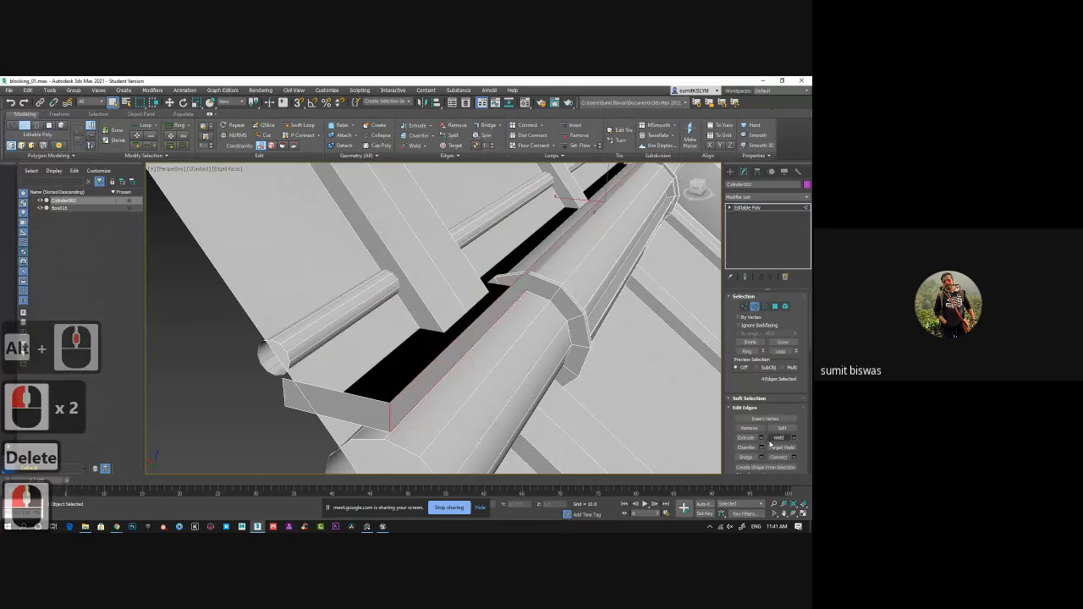
pyautogui.click(345, 394)
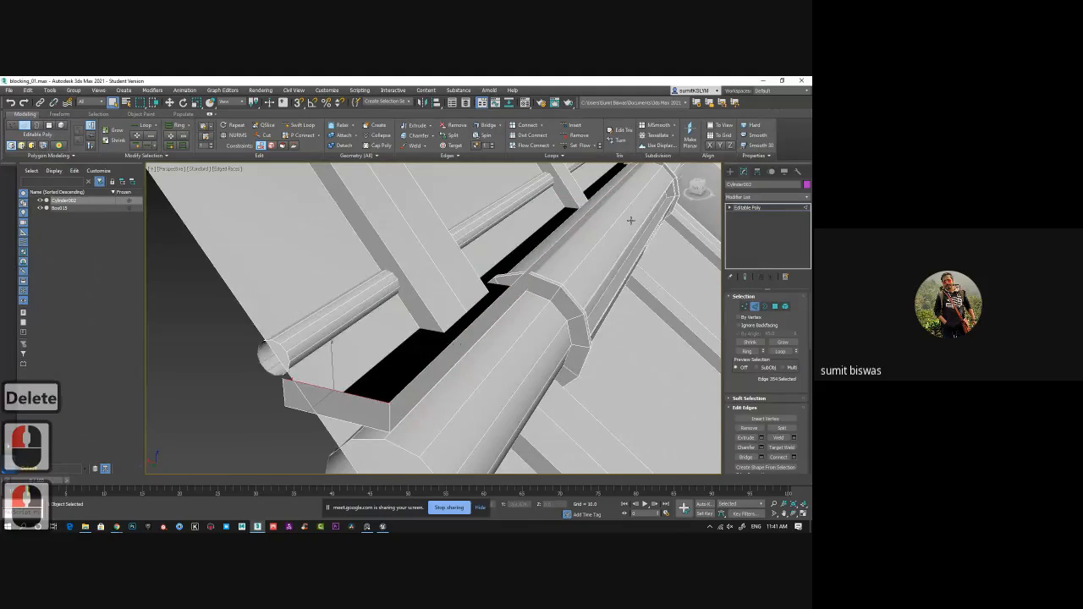
pyautogui.moveTo(631, 221); pyautogui.dragTo(522, 334, button='middle')
pyautogui.scroll(-1, 570, 271)
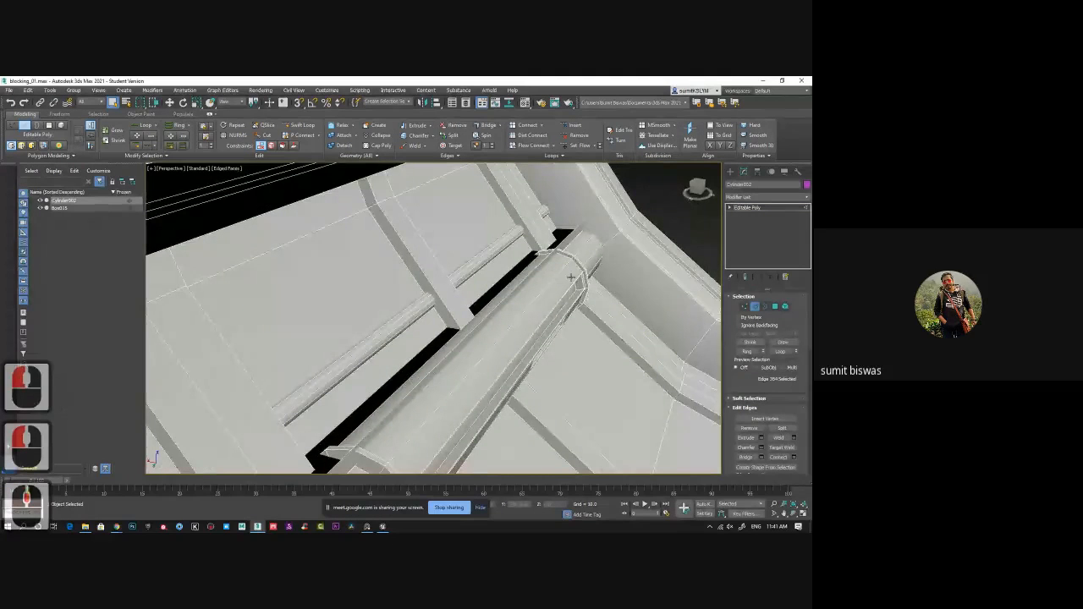
pyautogui.keyDown('ctrl'); pyautogui.click(574, 223); pyautogui.keyUp('ctrl')
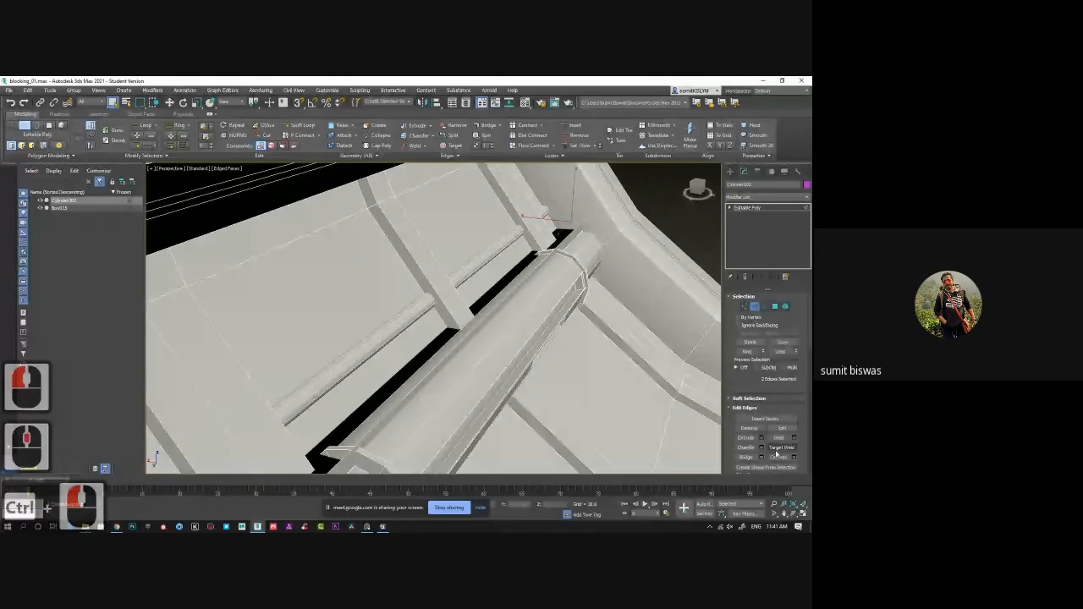
pyautogui.click(747, 458)
pyautogui.moveTo(458, 396); pyautogui.dragTo(428, 383, button='middle')
pyautogui.click(289, 461)
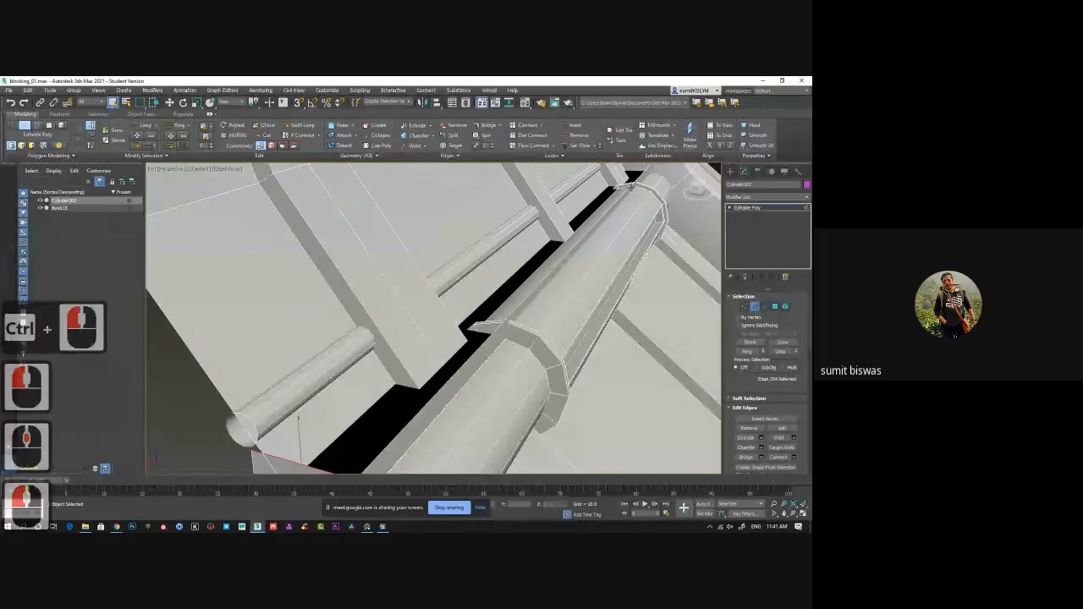
pyautogui.moveTo(581, 332)
pyautogui.mouseDown(button='middle')
pyautogui.moveTo(635, 337)
pyautogui.moveTo(571, 344)
pyautogui.moveTo(529, 329)
pyautogui.moveTo(532, 342)
pyautogui.moveTo(596, 335)
pyautogui.moveTo(600, 354)
pyautogui.moveTo(562, 337)
pyautogui.mouseUp(button='middle')
pyautogui.scroll(-2, 578, 324)
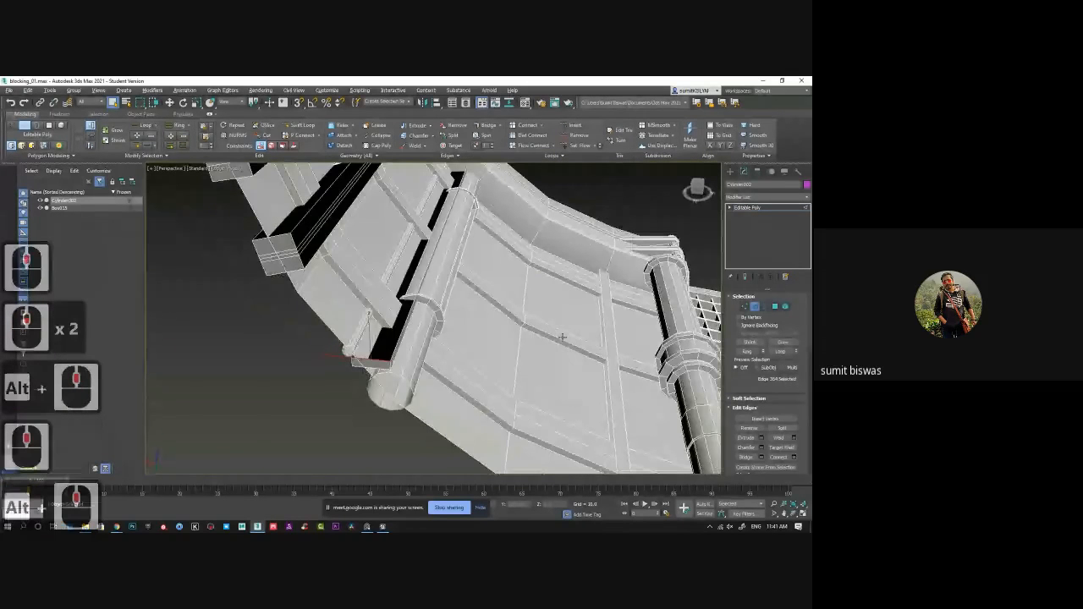
# - Select the open strip as an element and hide all unselected polygons of the model
pyautogui.click(786, 307)
pyautogui.click(375, 348)
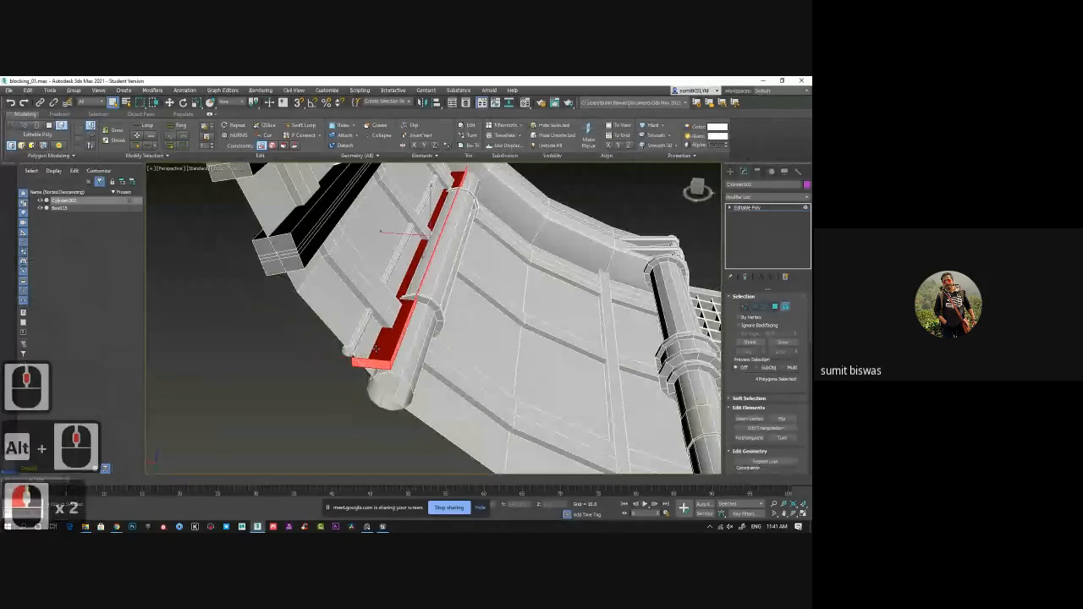
pyautogui.moveTo(767, 390); pyautogui.dragTo(774, 346)
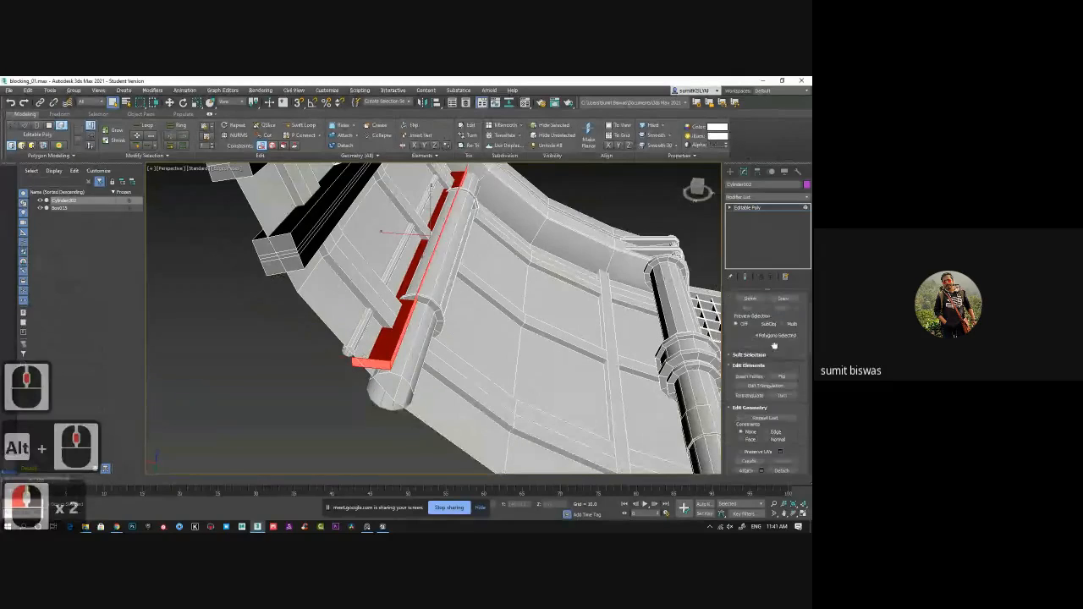
pyautogui.scroll(-7, 771, 414)
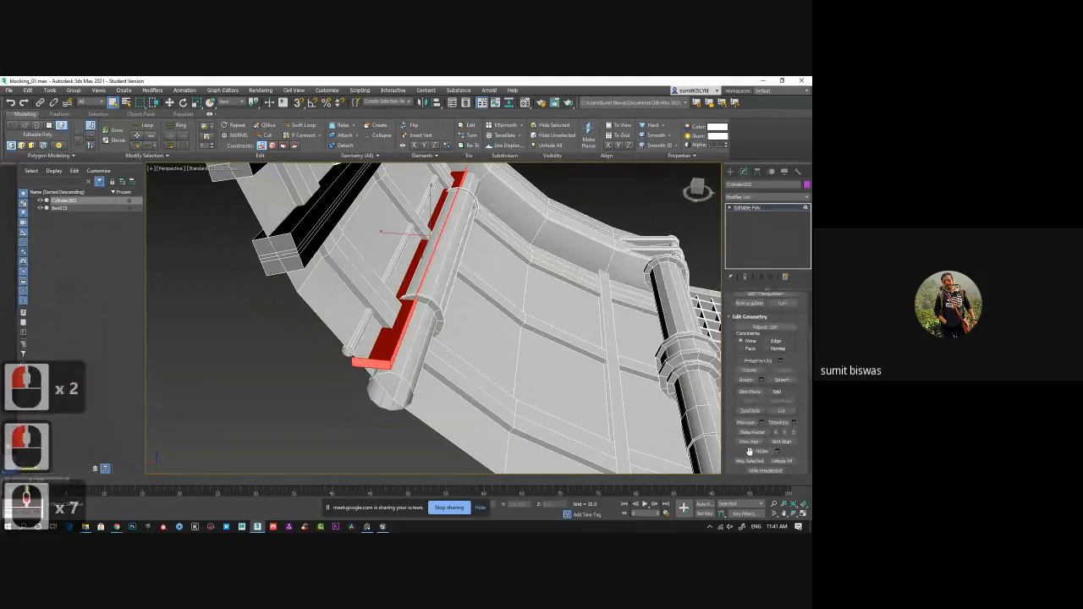
pyautogui.scroll(-4, 757, 449)
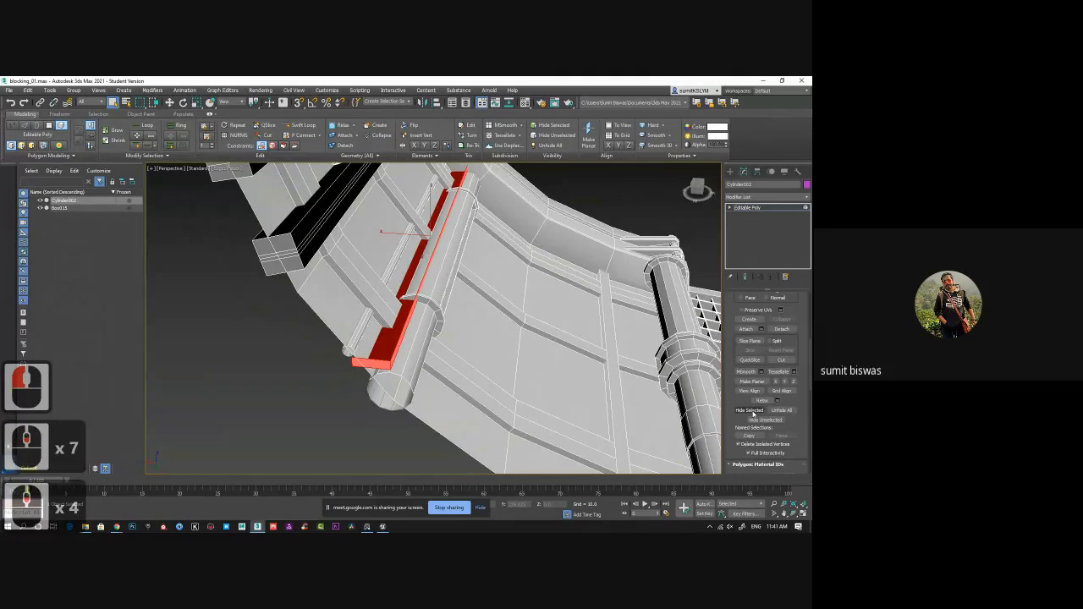
pyautogui.click(773, 421)
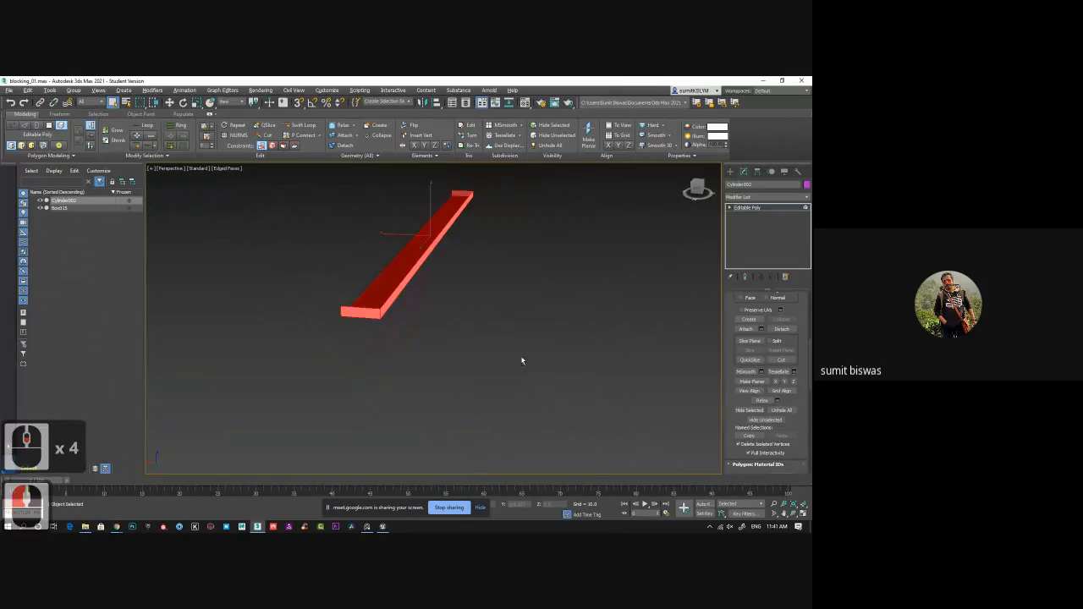
# - Bridge the two short end edges of the isolated strip to close its open top, and inspect the strip
pyautogui.keyDown('alt'); pyautogui.moveTo(519, 361); pyautogui.dragTo(539, 402, button='middle'); pyautogui.keyUp('alt')
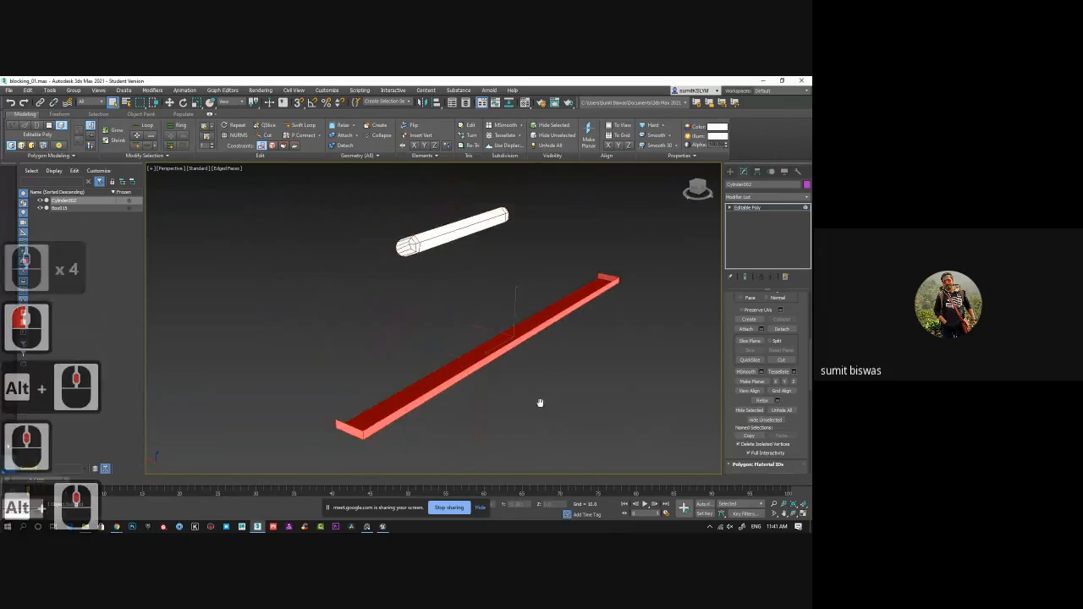
pyautogui.click(733, 210)
pyautogui.doubleClick(744, 222)
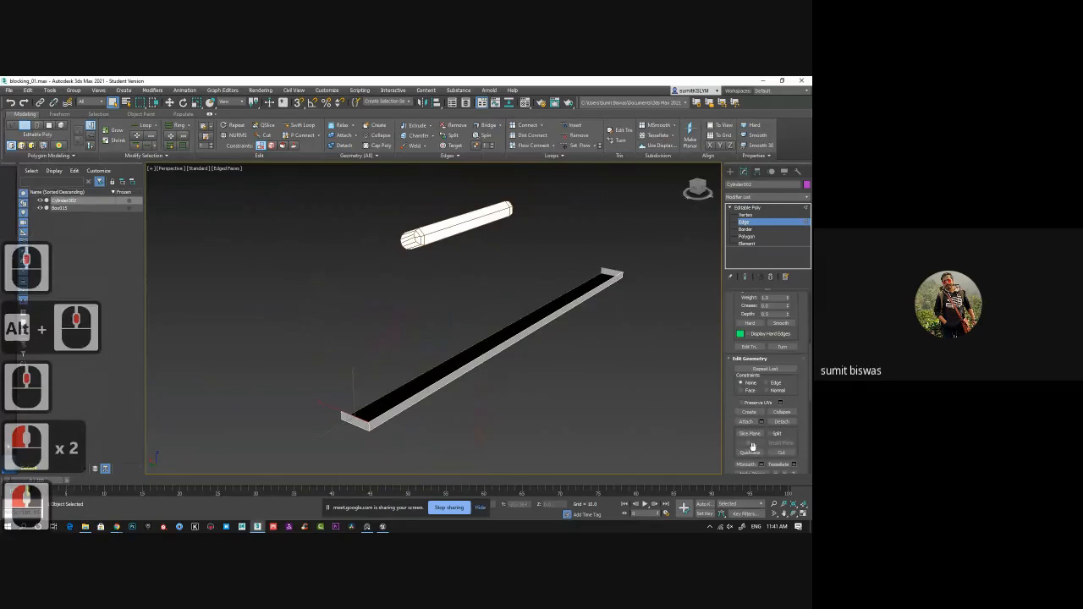
pyautogui.scroll(4, 740, 389)
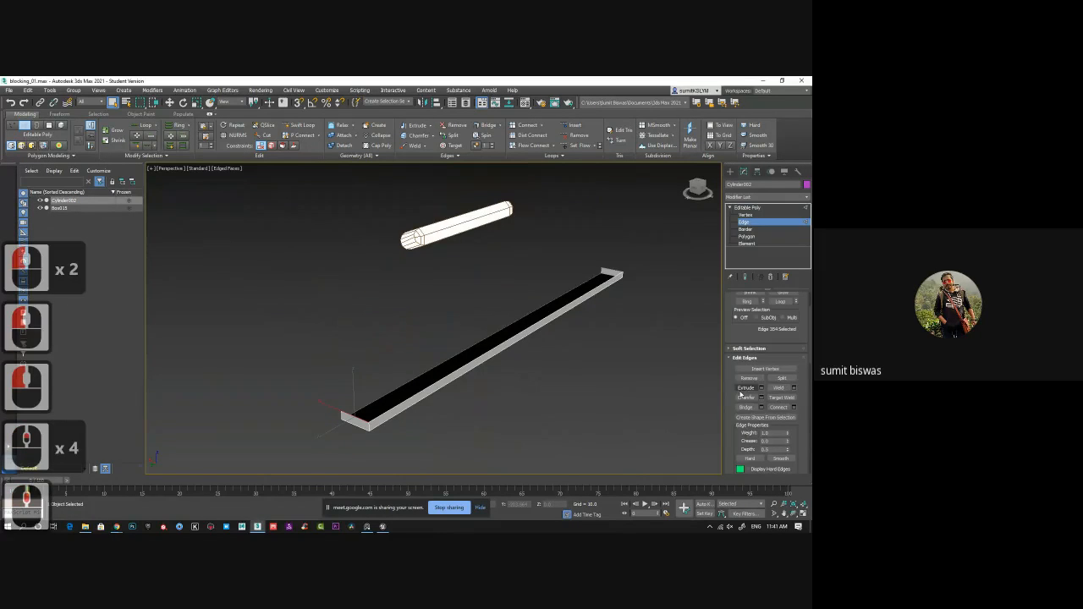
pyautogui.click(746, 408)
pyautogui.click(359, 417)
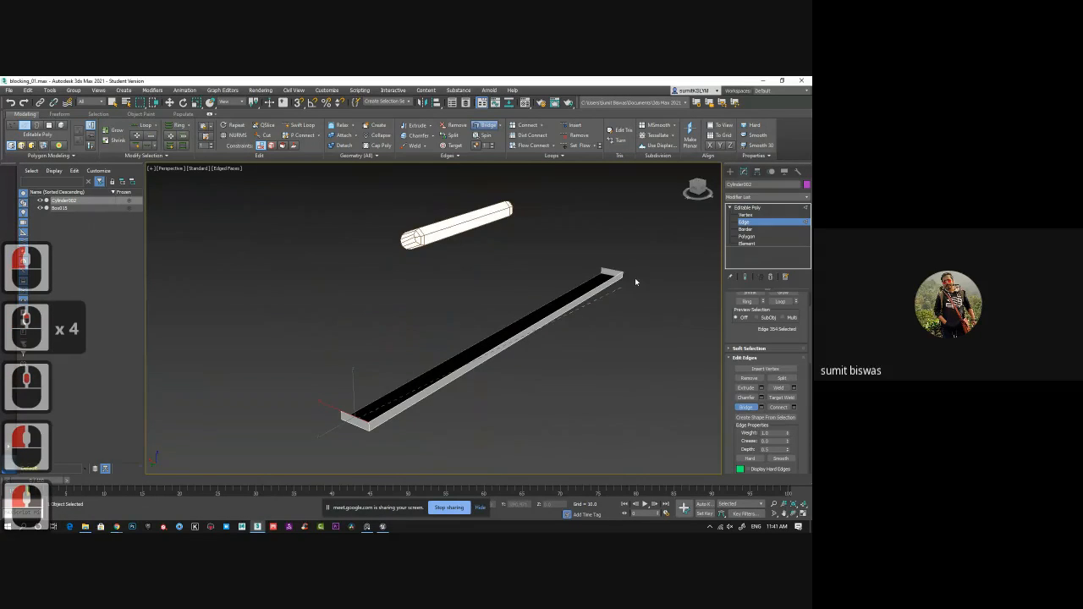
pyautogui.click(612, 270)
pyautogui.keyDown('alt'); pyautogui.moveTo(613, 308); pyautogui.dragTo(455, 314, button='middle'); pyautogui.keyUp('alt')
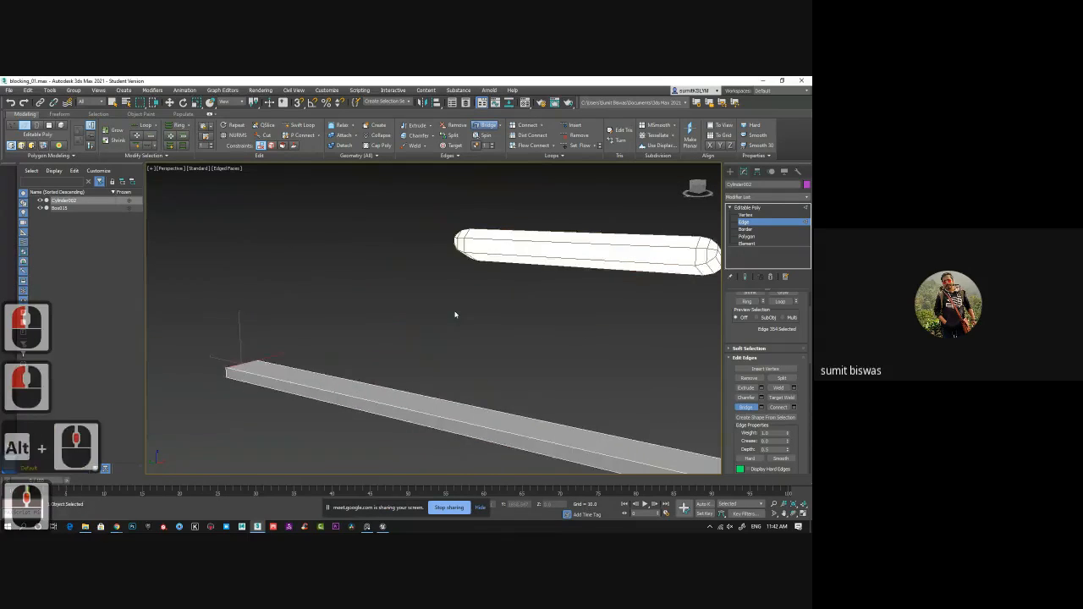
pyautogui.scroll(-2, 455, 314)
pyautogui.keyDown('alt'); pyautogui.moveTo(510, 338); pyautogui.dragTo(508, 337, button='middle'); pyautogui.keyUp('alt')
pyautogui.click(198, 170)
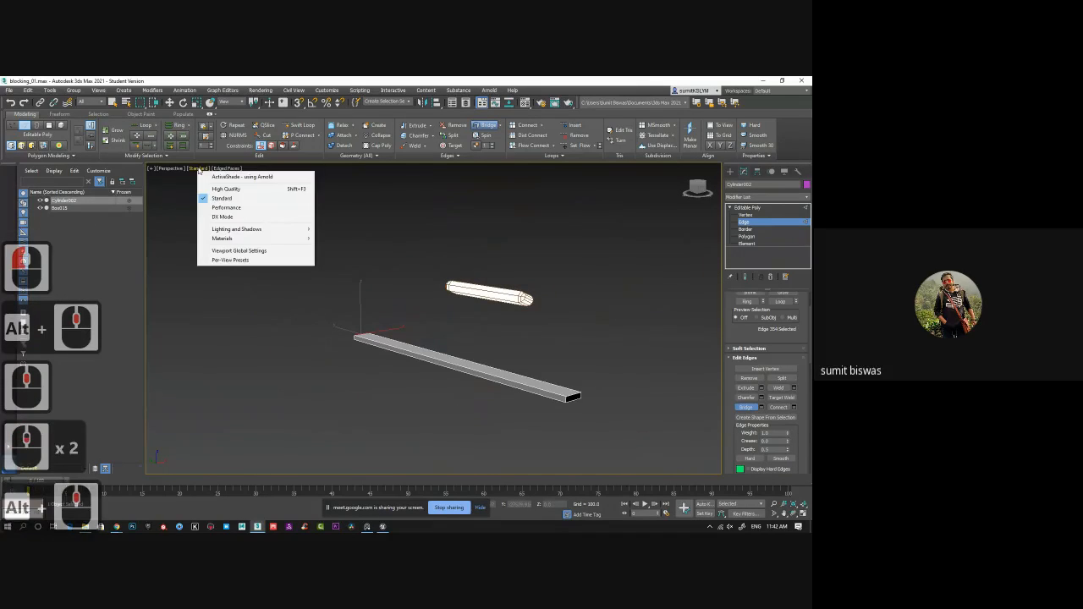
pyautogui.keyDown('alt'); pyautogui.moveTo(334, 242); pyautogui.dragTo(573, 389, button='middle'); pyautogui.keyUp('alt')
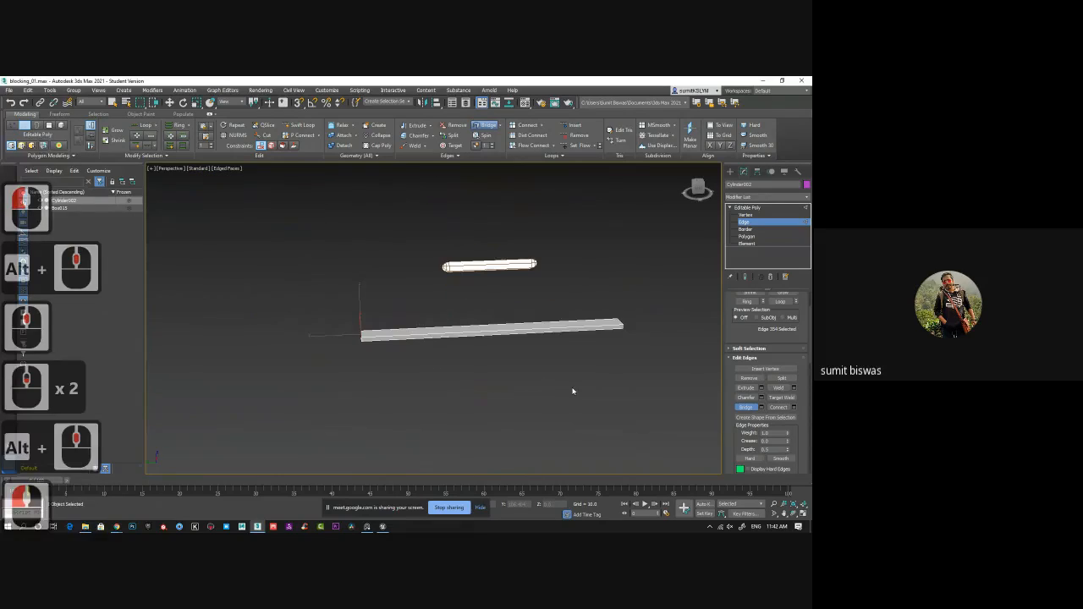
pyautogui.moveTo(609, 348); pyautogui.dragTo(595, 356, button='middle')
# - Leave edge editing, select the strip's bridged top polygon and unhide the rest of the model's polygons
pyautogui.click(755, 223)
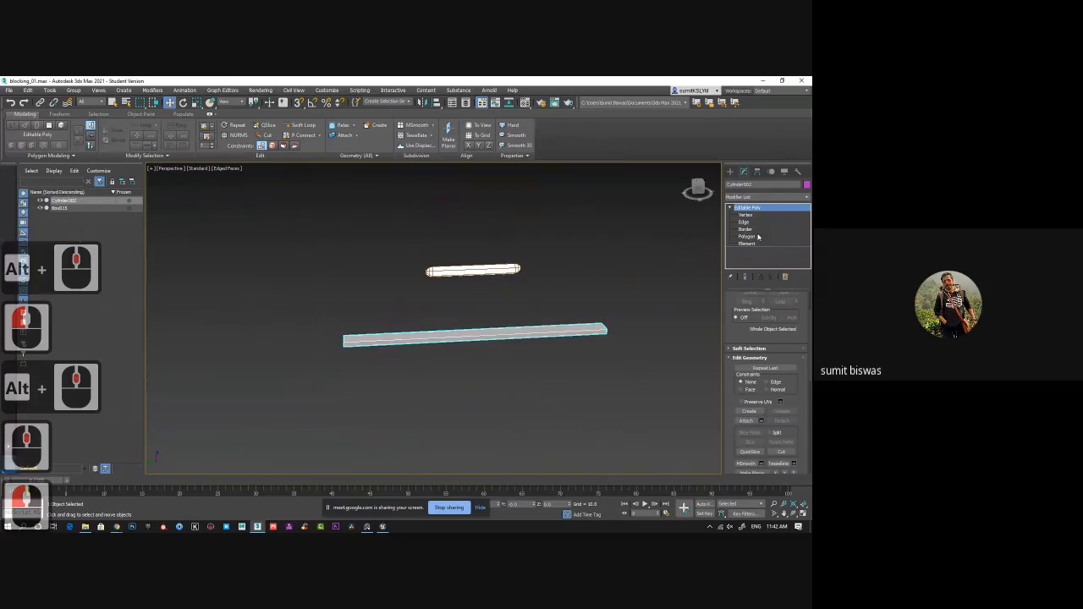
pyautogui.click(746, 236)
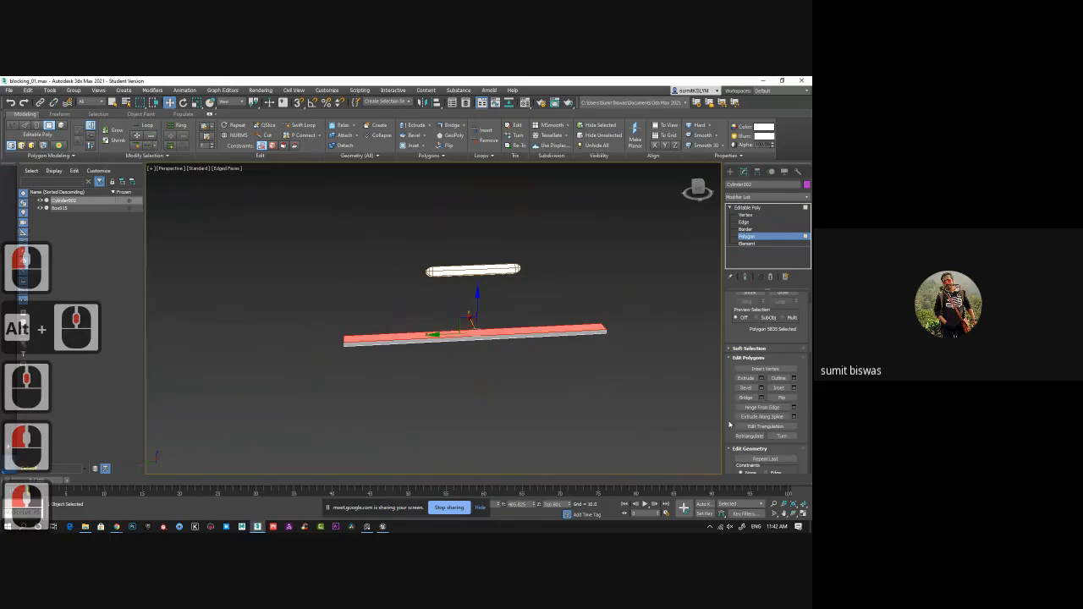
pyautogui.scroll(-7, 789, 346)
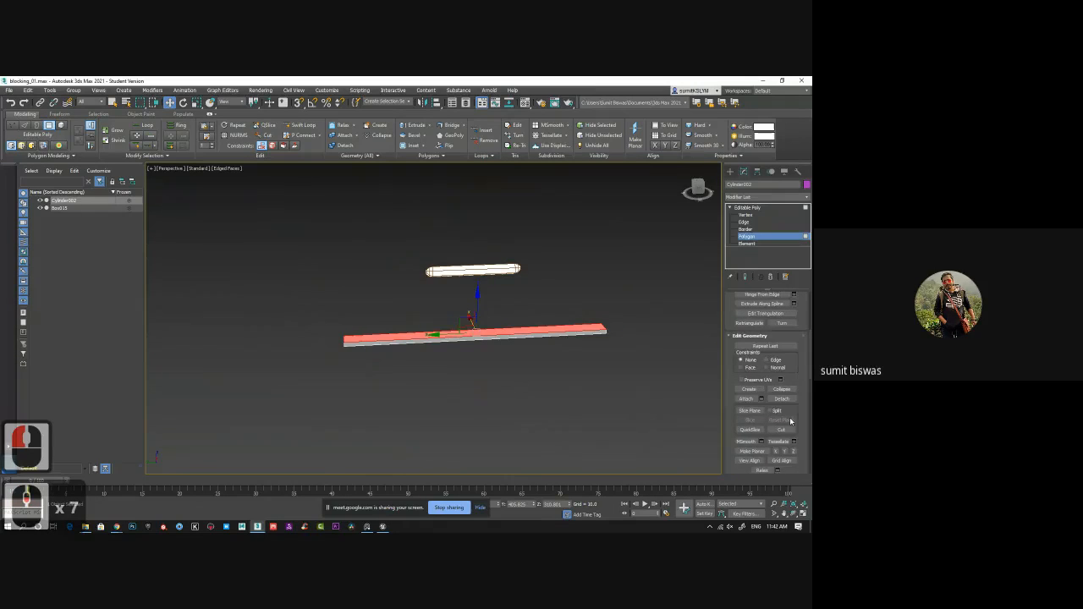
pyautogui.scroll(-5, 790, 417)
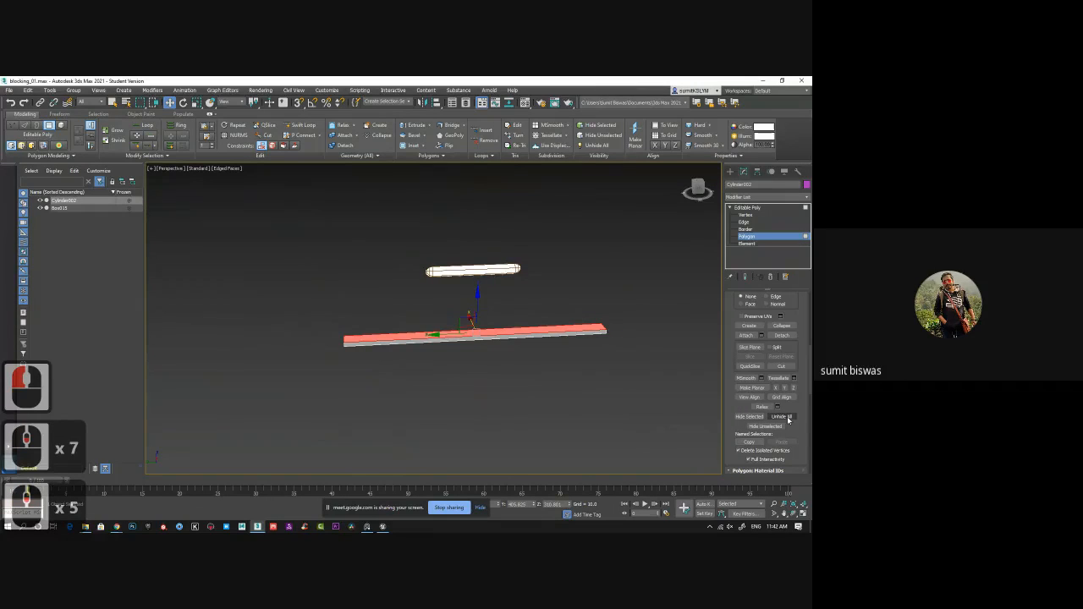
pyautogui.click(782, 417)
pyautogui.keyDown('alt'); pyautogui.moveTo(591, 391); pyautogui.dragTo(560, 421, button='middle'); pyautogui.keyUp('alt')
pyautogui.scroll(1, 542, 391)
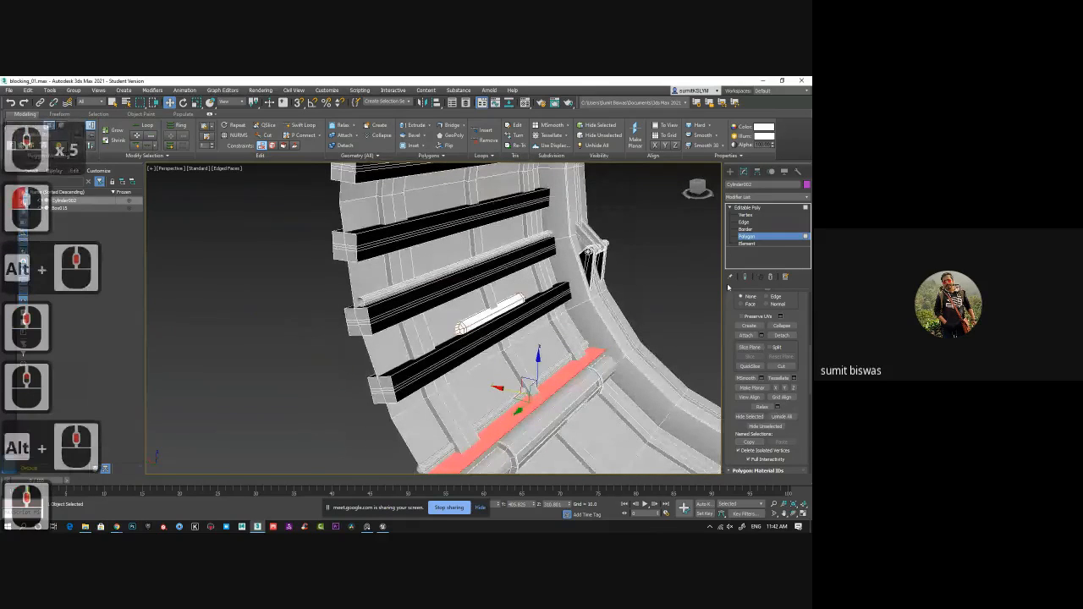
# - Select the lowest black wall strip as an element, flip its faces and clear the selection
pyautogui.keyDown('alt'); pyautogui.moveTo(506, 309); pyautogui.dragTo(489, 354, button='middle'); pyautogui.keyUp('alt')
pyautogui.keyDown('alt'); pyautogui.moveTo(586, 394); pyautogui.dragTo(474, 360, button='middle'); pyautogui.keyUp('alt')
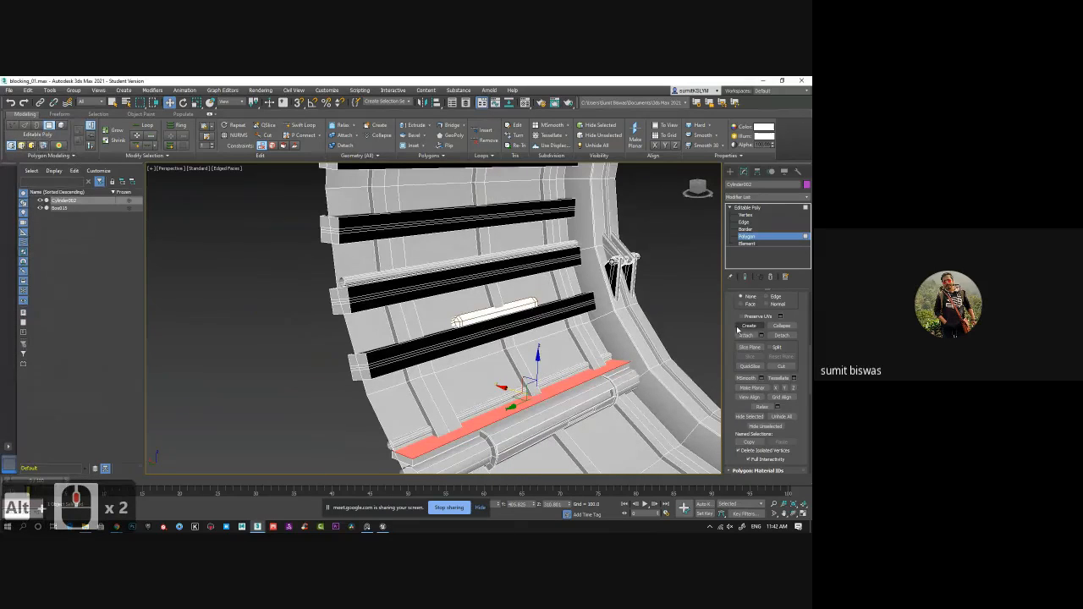
pyautogui.scroll(14, 733, 300)
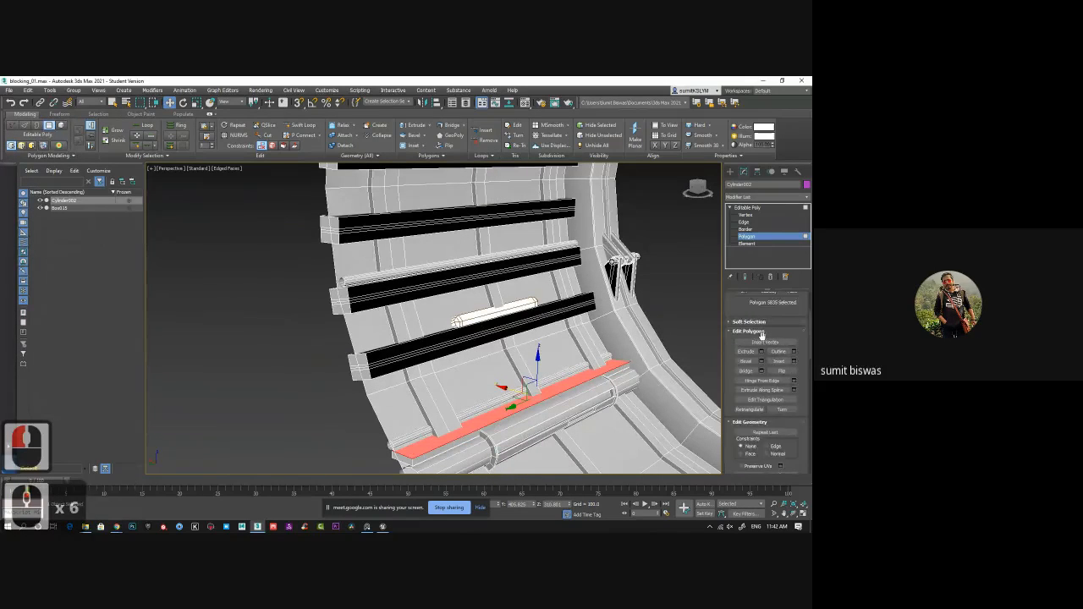
pyautogui.keyDown('alt'); pyautogui.moveTo(518, 338); pyautogui.dragTo(548, 284, button='middle'); pyautogui.keyUp('alt')
pyautogui.scroll(1, 548, 283)
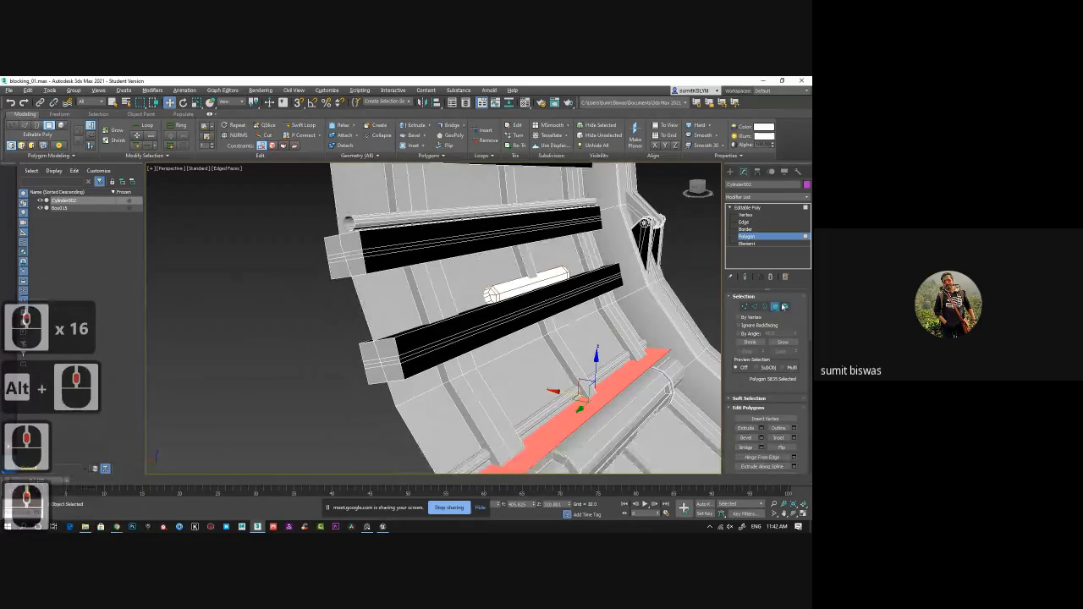
pyautogui.click(785, 306)
pyautogui.click(508, 318)
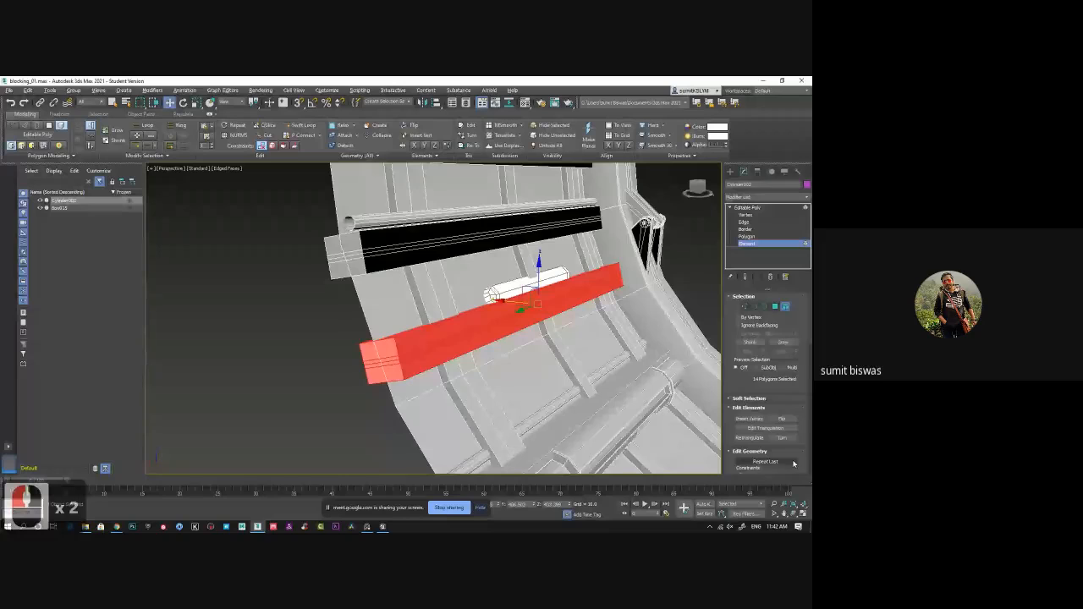
pyautogui.scroll(-2, 785, 398)
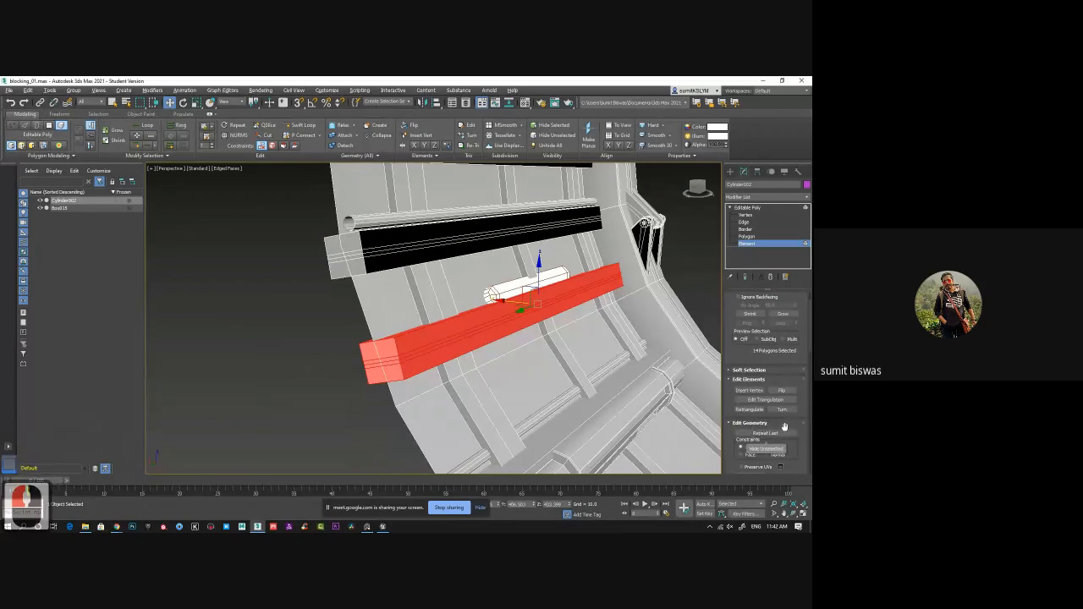
pyautogui.click(782, 409)
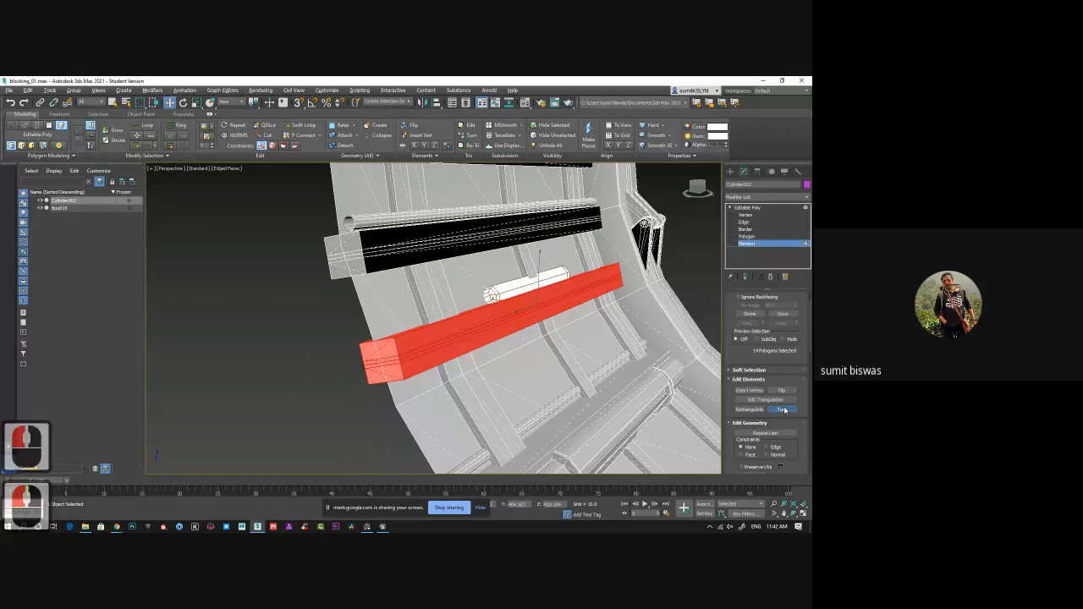
pyautogui.click(785, 410)
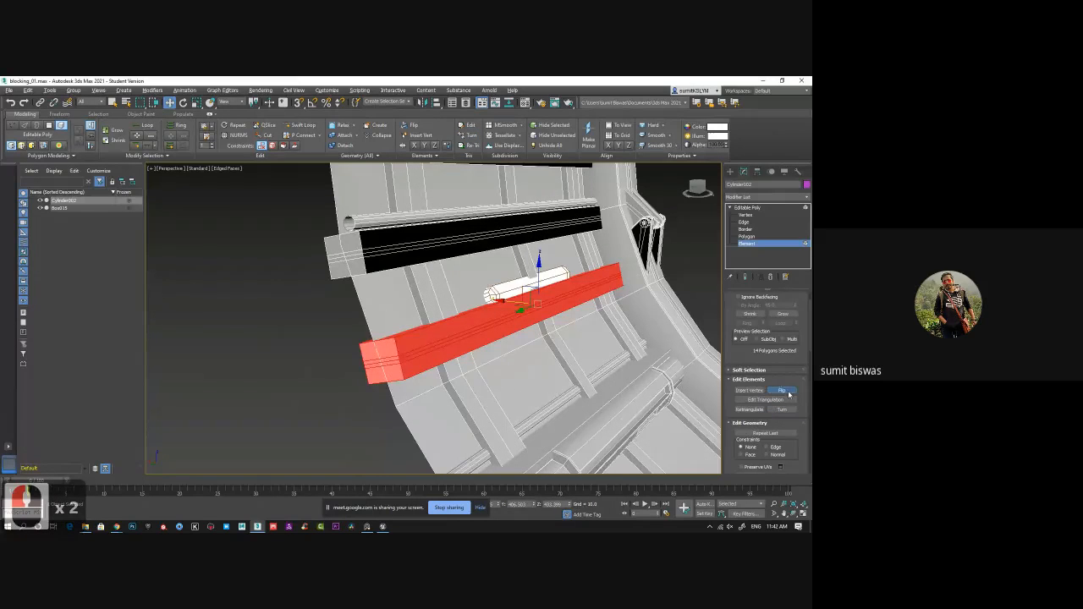
pyautogui.click(694, 296)
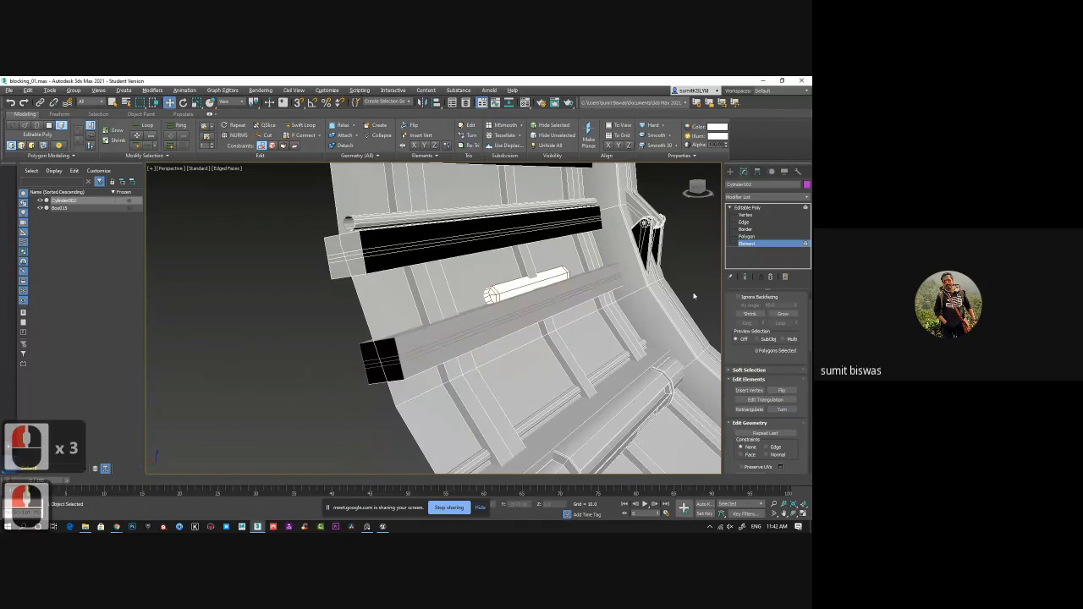
pyautogui.moveTo(637, 349)
pyautogui.keyDown('alt'); pyautogui.mouseDown(button='middle')
pyautogui.moveTo(634, 362)
pyautogui.moveTo(649, 345)
pyautogui.moveTo(643, 352)
pyautogui.mouseUp(button='middle'); pyautogui.keyUp('alt')
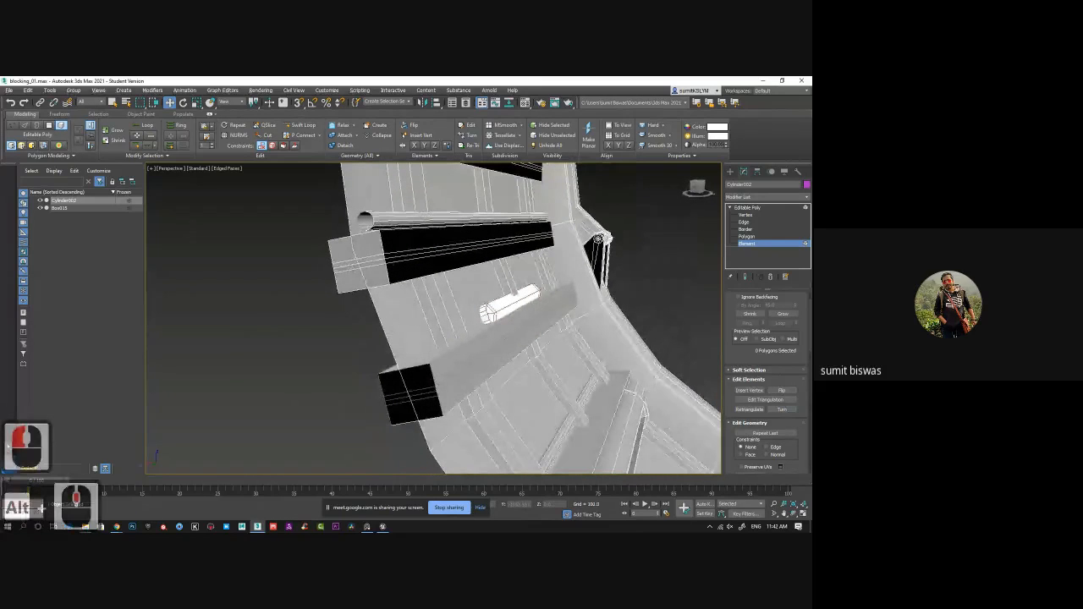
# - Select the polygons of the strip's black end cap and flip them
pyautogui.doubleClick(751, 228)
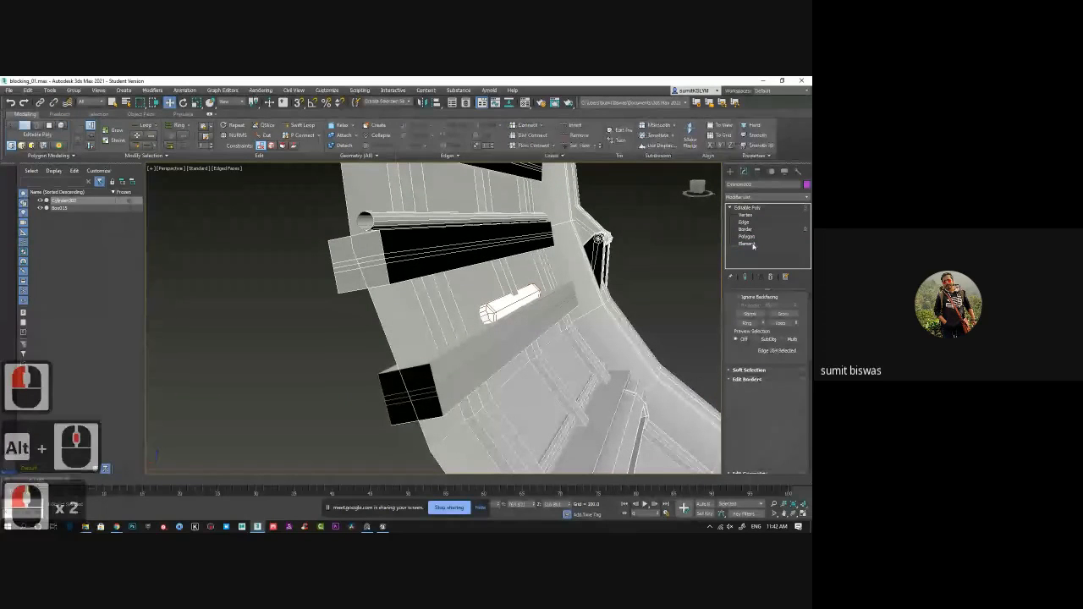
pyautogui.doubleClick(751, 235)
pyautogui.click(422, 378)
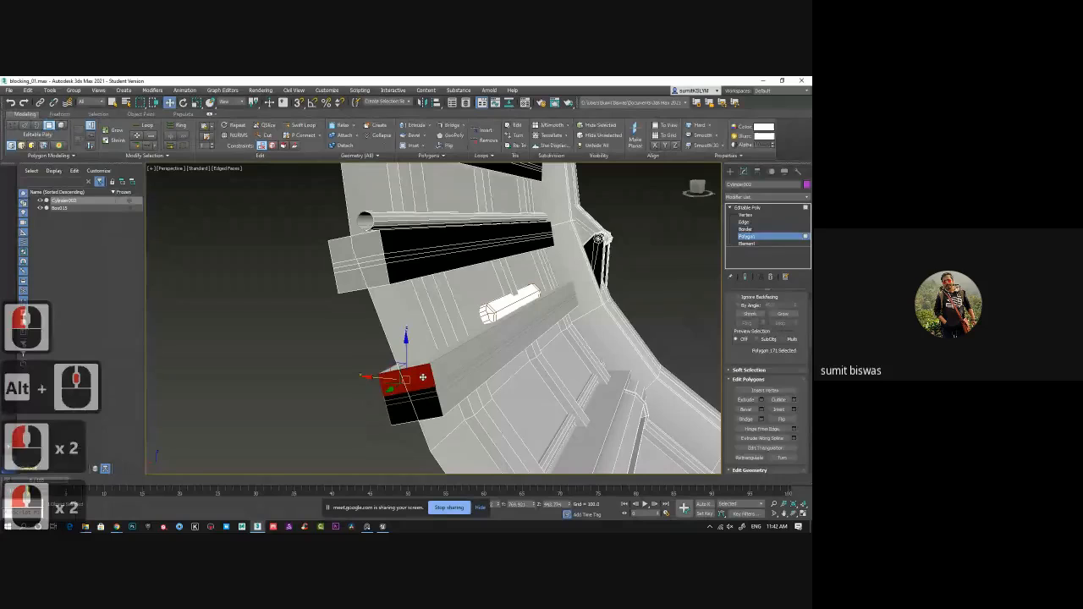
pyautogui.keyDown('ctrl'); pyautogui.doubleClick(428, 393); pyautogui.keyUp('ctrl')
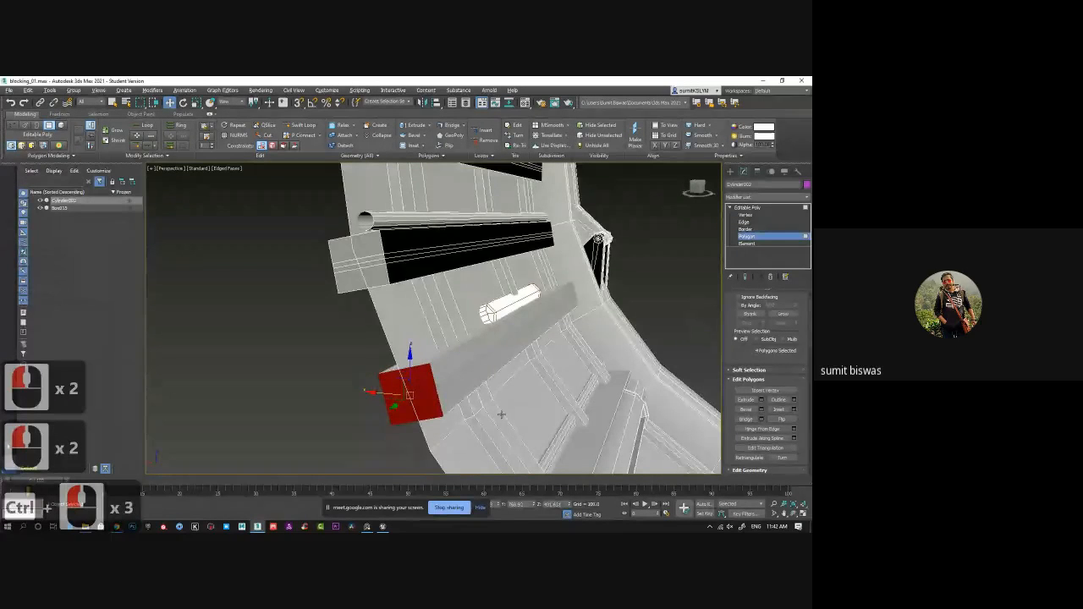
pyautogui.keyDown('alt'); pyautogui.moveTo(501, 414); pyautogui.dragTo(462, 430, button='middle'); pyautogui.keyUp('alt')
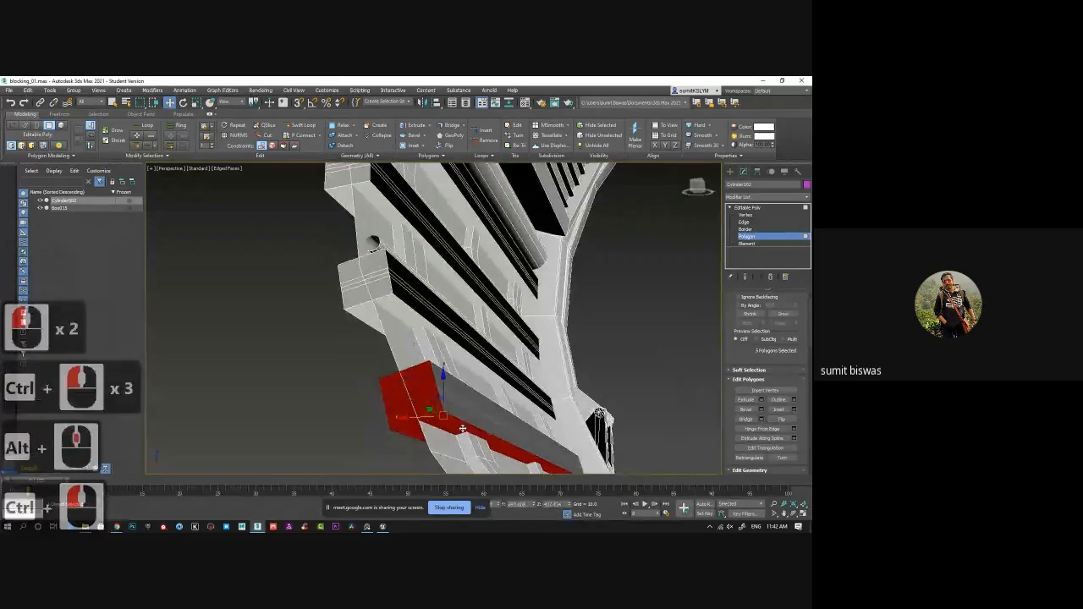
pyautogui.click(782, 419)
pyautogui.keyDown('alt'); pyautogui.moveTo(550, 410); pyautogui.dragTo(488, 397, button='middle'); pyautogui.keyUp('alt')
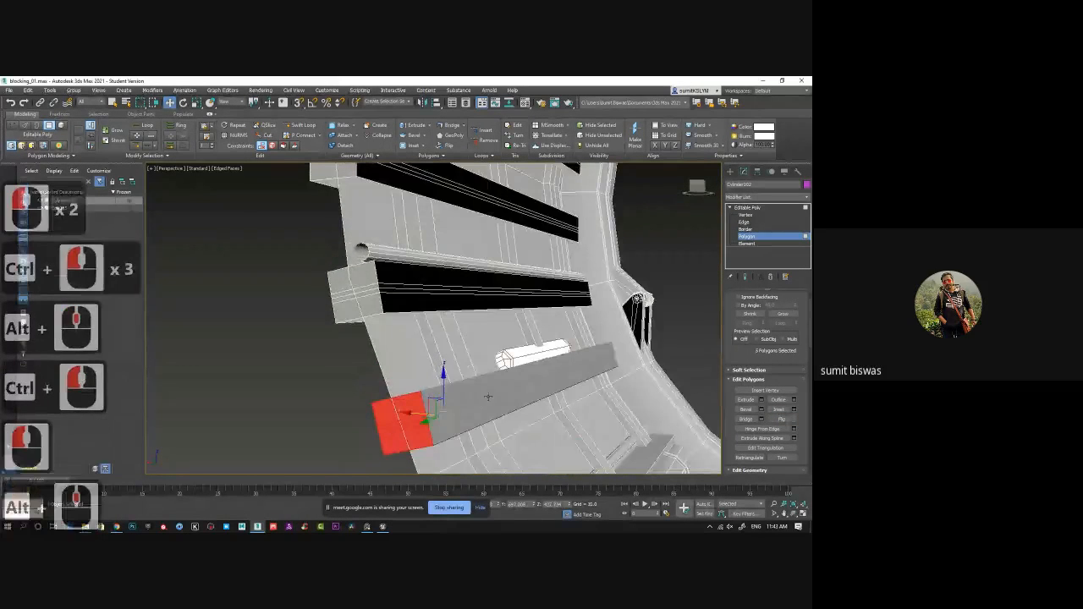
# - Select the strip's long side faces as an element, clear their smoothing groups, apply Auto Smooth and leave element editing
pyautogui.click(708, 327)
pyautogui.keyDown('alt'); pyautogui.moveTo(708, 327); pyautogui.dragTo(550, 353, button='middle'); pyautogui.keyUp('alt')
pyautogui.click(538, 314)
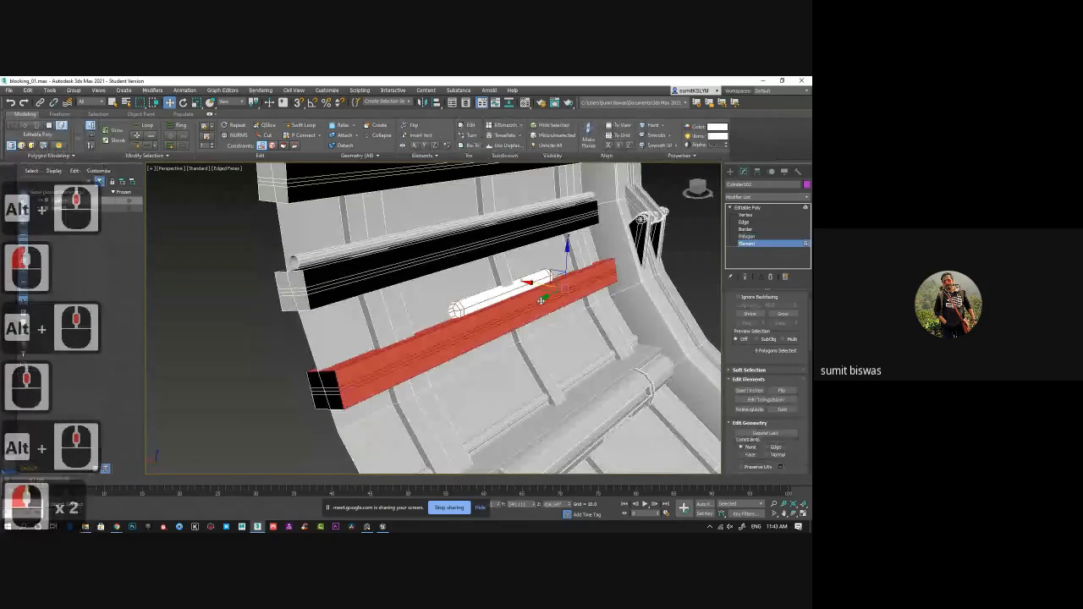
pyautogui.scroll(-4, 766, 398)
pyautogui.scroll(-12, 780, 399)
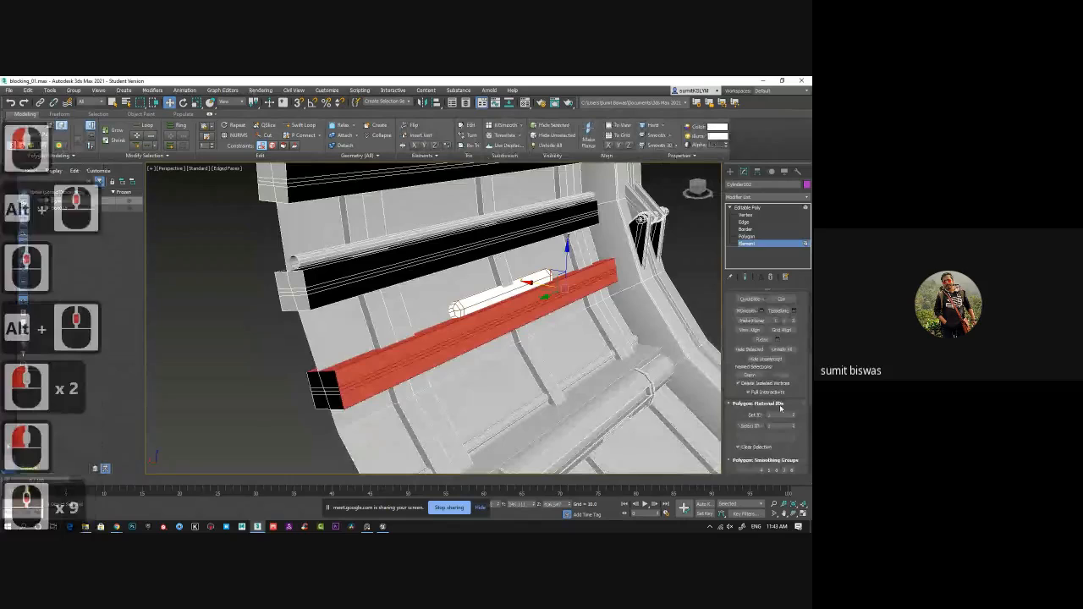
pyautogui.click(772, 454)
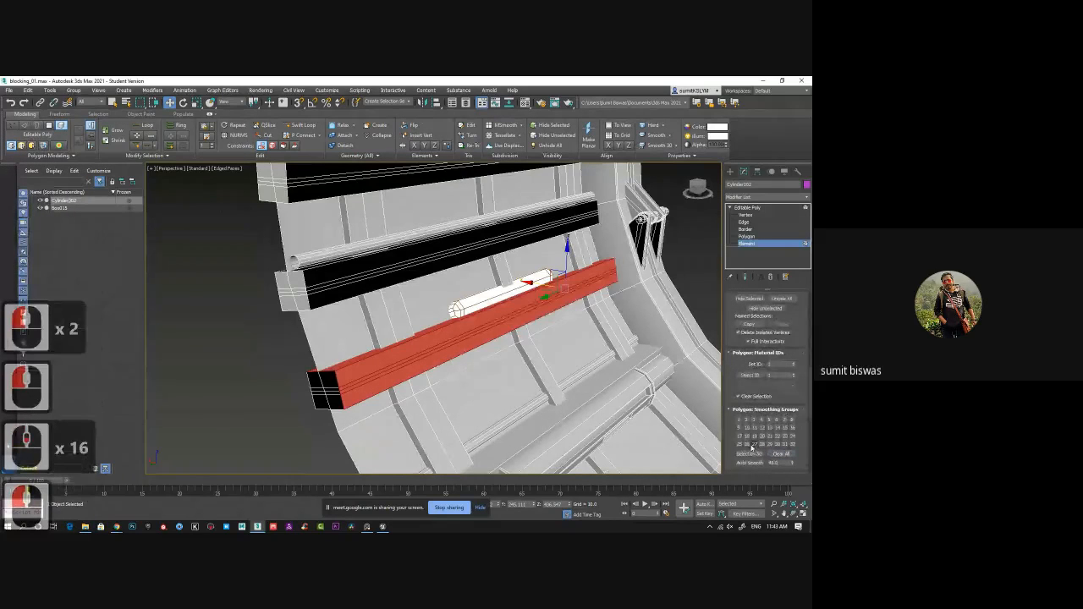
pyautogui.click(750, 464)
pyautogui.click(767, 243)
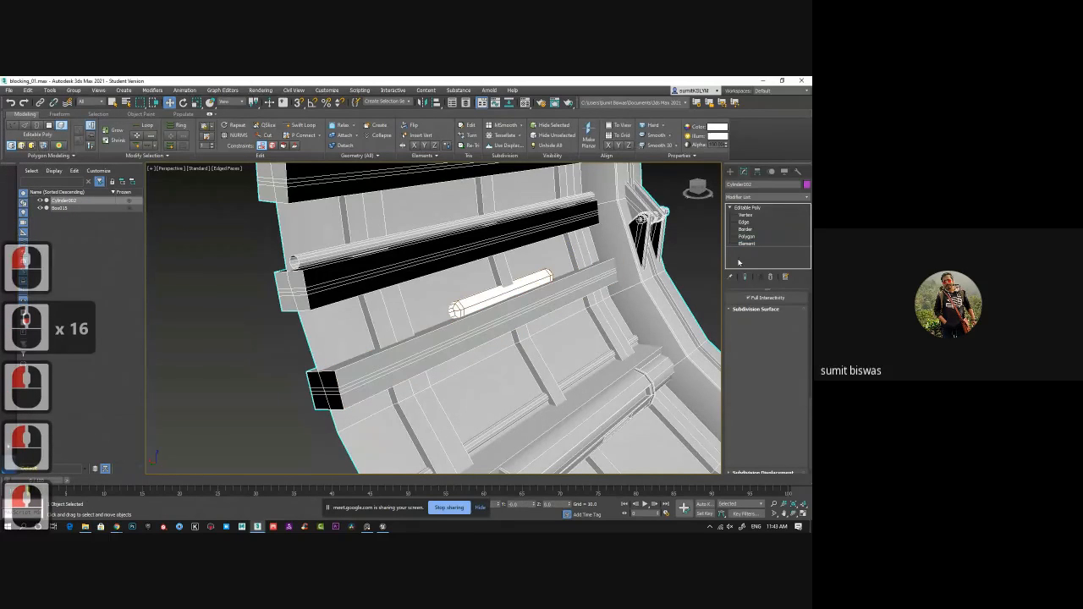
# - Examine the strip's underside and black end cap from several angles and distances
pyautogui.moveTo(534, 342)
pyautogui.keyDown('alt'); pyautogui.mouseDown(button='middle')
pyautogui.moveTo(496, 351)
pyautogui.moveTo(535, 336)
pyautogui.mouseUp(button='middle'); pyautogui.keyUp('alt')
pyautogui.scroll(1, 504, 341)
pyautogui.scroll(-3, 503, 341)
pyautogui.scroll(8, 535, 336)
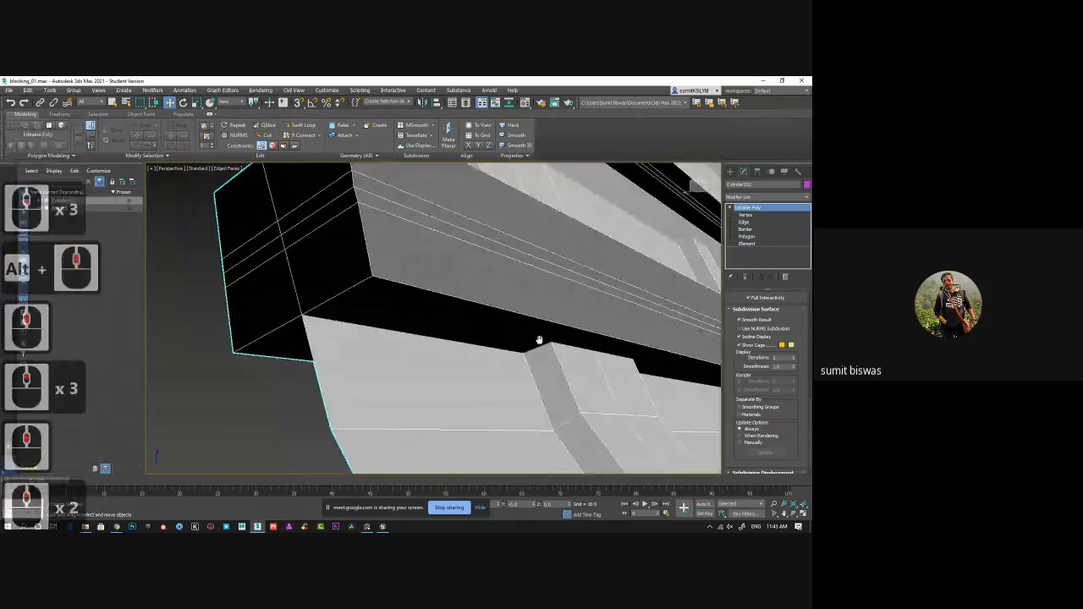
pyautogui.scroll(-2, 538, 341)
pyautogui.scroll(2, 491, 328)
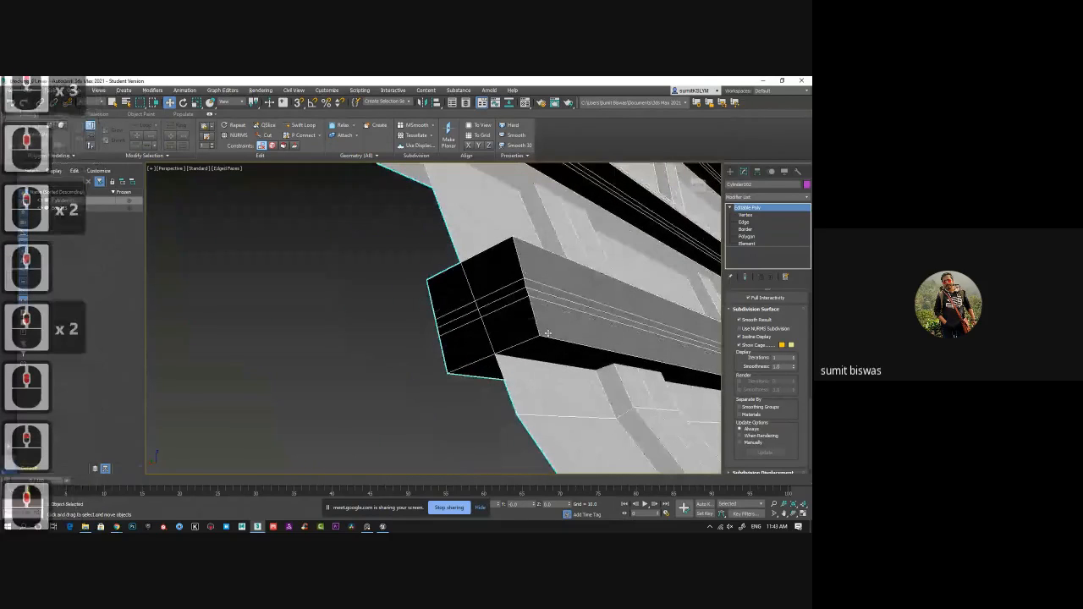
pyautogui.keyDown('alt'); pyautogui.moveTo(555, 331); pyautogui.dragTo(554, 358, button='middle'); pyautogui.keyUp('alt')
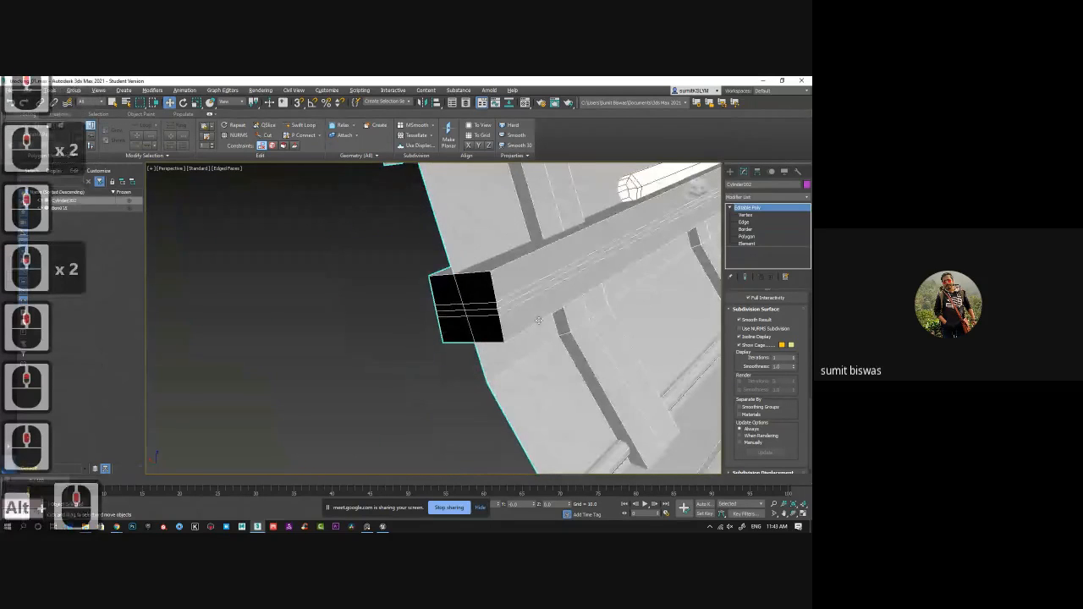
pyautogui.moveTo(531, 301); pyautogui.dragTo(567, 250, button='middle')
# - Select the middle edges running across the strip's end cap, try scaling them uniformly and undo the scaling
pyautogui.press('2')
pyautogui.click(575, 317)
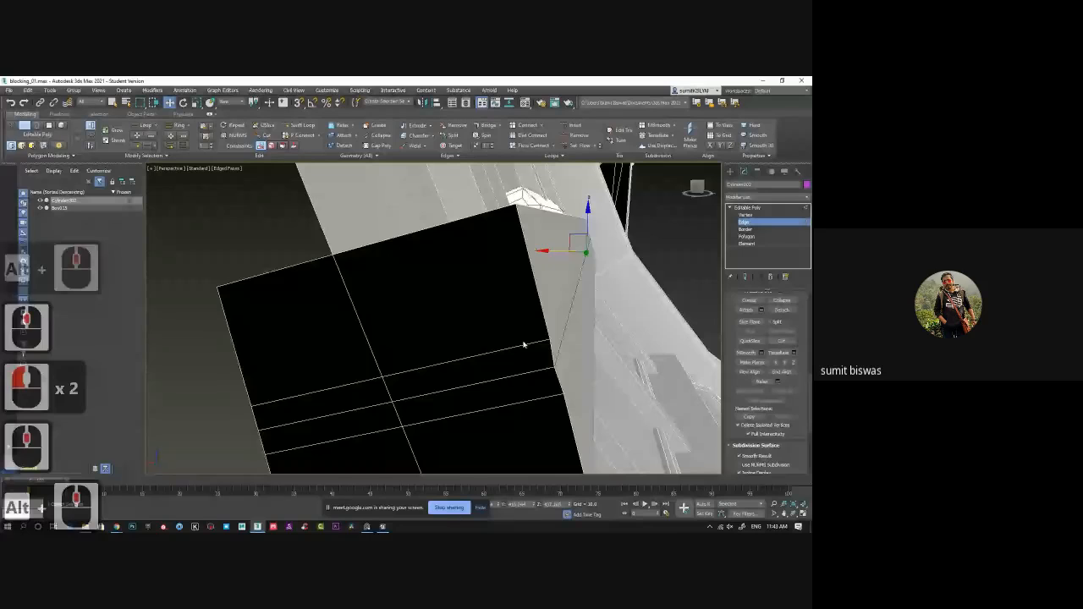
pyautogui.keyDown('ctrl'); pyautogui.click(500, 378); pyautogui.keyUp('ctrl')
pyautogui.press('r')
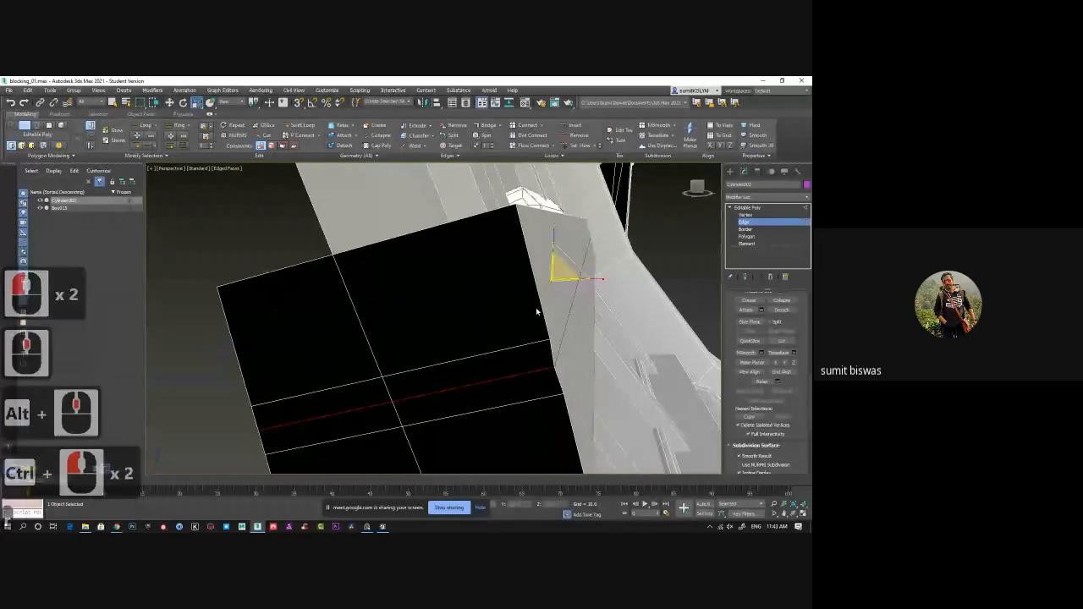
pyautogui.moveTo(560, 274); pyautogui.dragTo(557, 277)
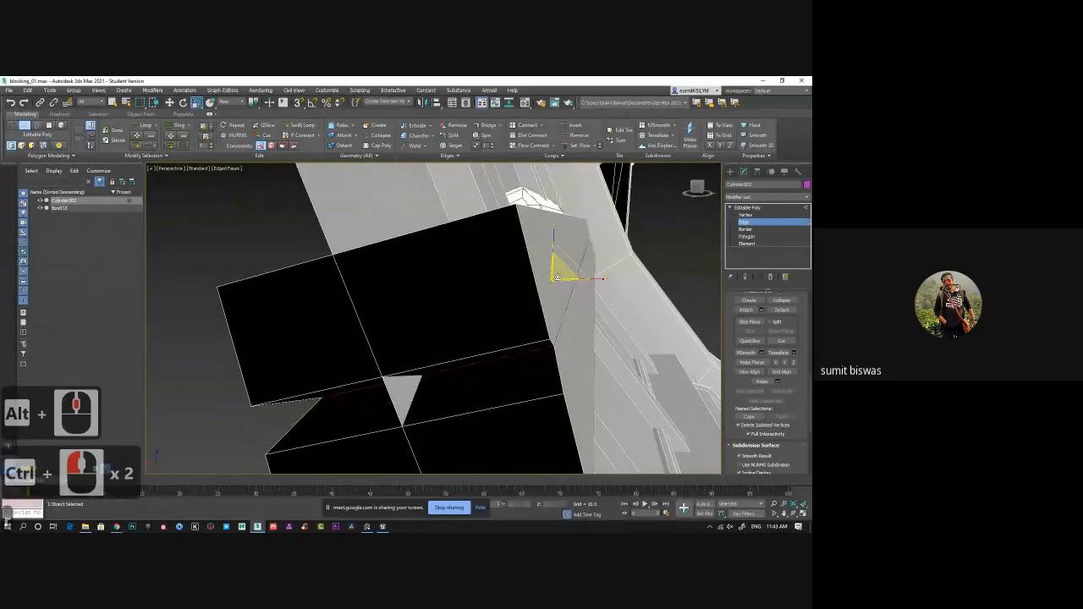
pyautogui.click(557, 277)
pyautogui.hotkey('ctrl', 'z')
pyautogui.keyDown('alt'); pyautogui.moveTo(522, 394); pyautogui.dragTo(551, 331, button='middle'); pyautogui.keyUp('alt')
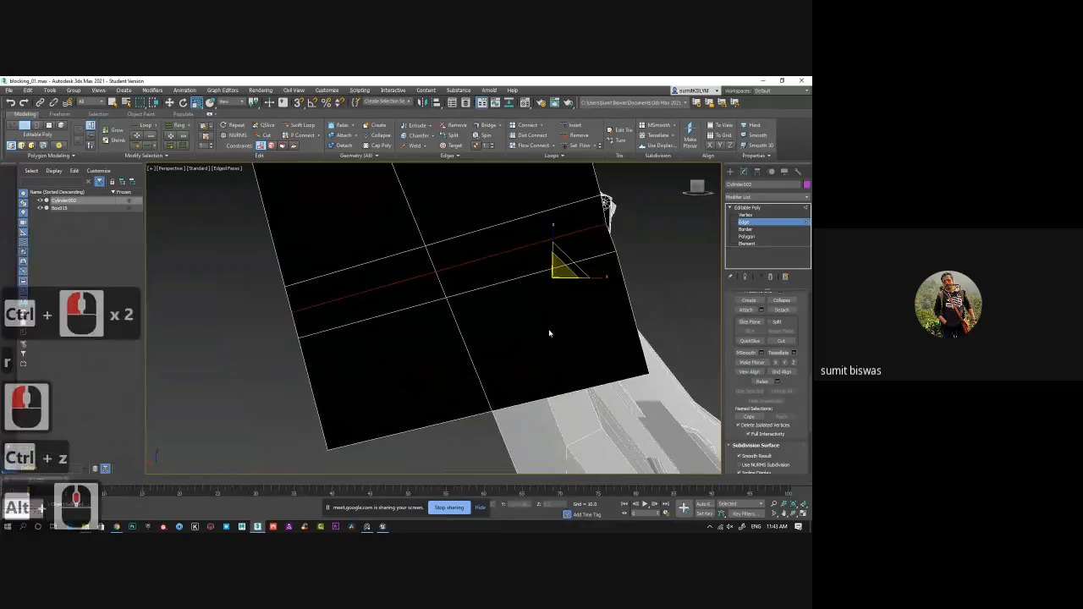
# - Scale the selected middle edges of the strip again, inspect the strip's end and leave edge editing
pyautogui.moveTo(558, 278); pyautogui.dragTo(551, 290)
pyautogui.keyDown('alt'); pyautogui.moveTo(550, 295); pyautogui.dragTo(554, 323, button='middle'); pyautogui.keyUp('alt')
pyautogui.scroll(-2, 536, 312)
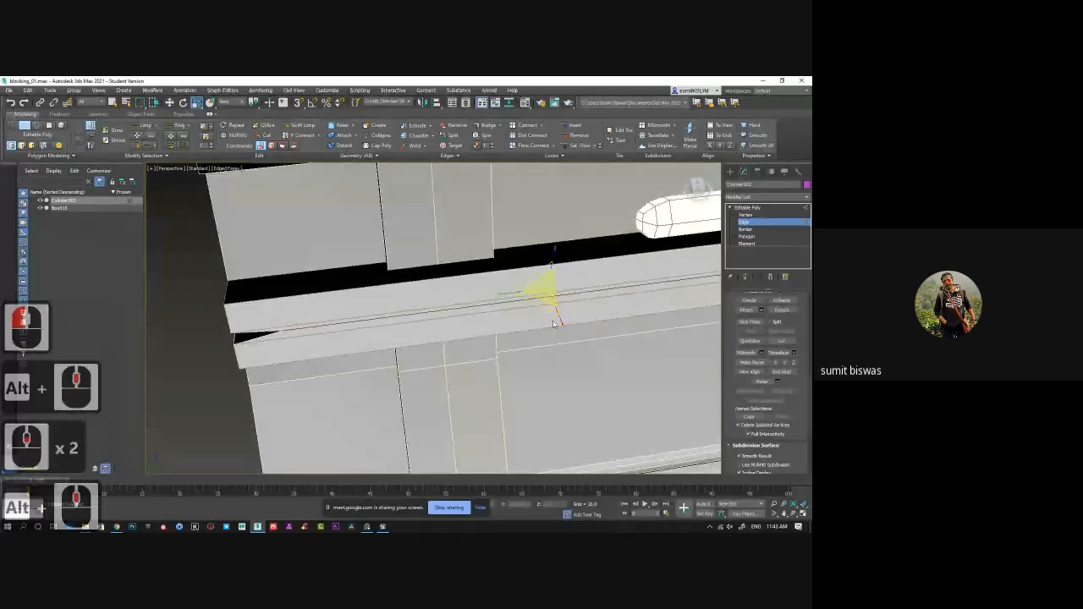
pyautogui.click(535, 305)
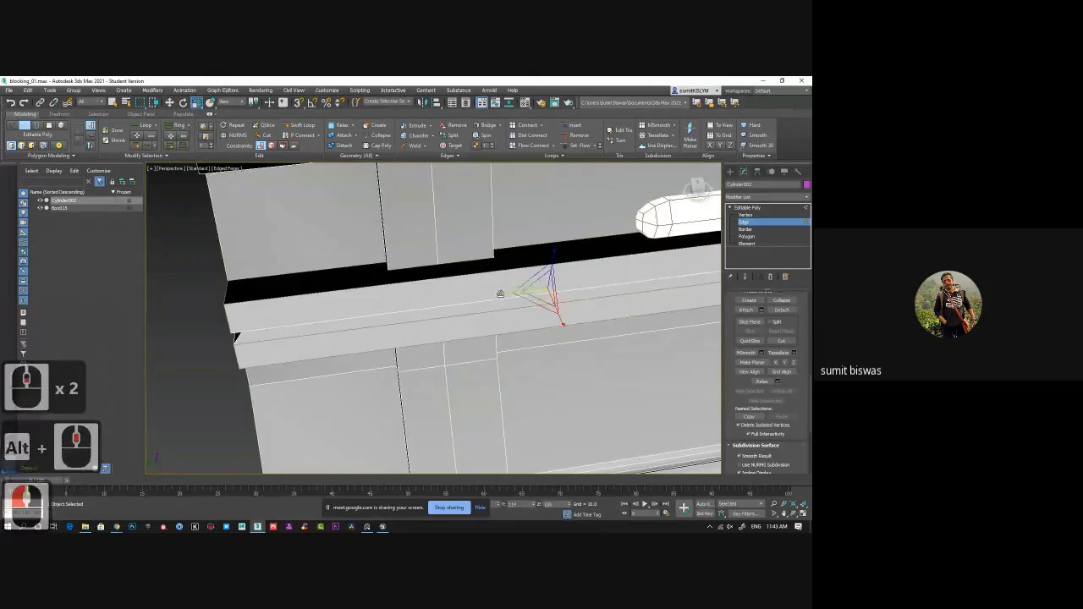
pyautogui.keyDown('alt'); pyautogui.moveTo(500, 294); pyautogui.dragTo(534, 305, button='middle'); pyautogui.keyUp('alt')
pyautogui.click(744, 224)
# - Export the corridor segment as FBX, replacing base.fbx in the GA193 folder and accepting the current FBX options
pyautogui.scroll(-4, 529, 324)
pyautogui.moveTo(610, 342); pyautogui.dragTo(568, 362, button='middle')
pyautogui.scroll(-1, 529, 323)
pyautogui.scroll(-2, 568, 363)
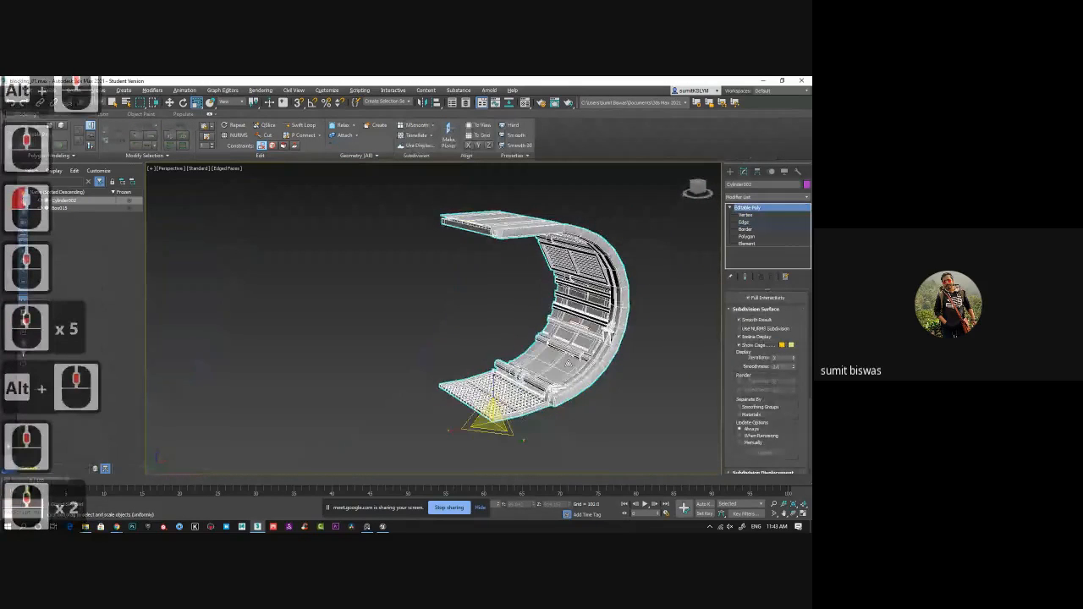
pyautogui.keyDown('alt'); pyautogui.moveTo(659, 377); pyautogui.dragTo(659, 377, button='middle'); pyautogui.keyUp('alt')
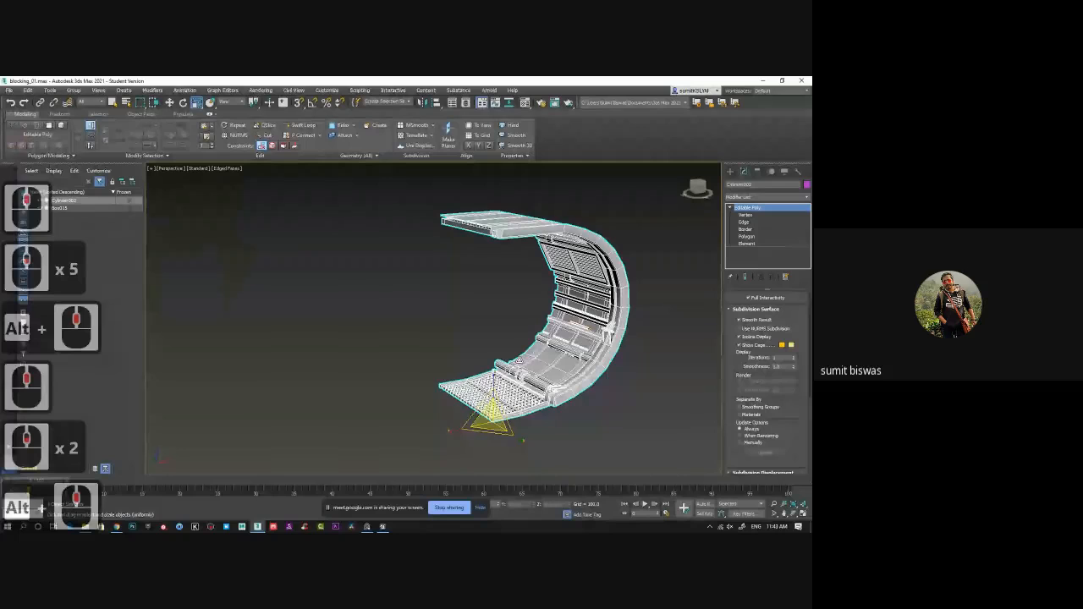
pyautogui.click(8, 90)
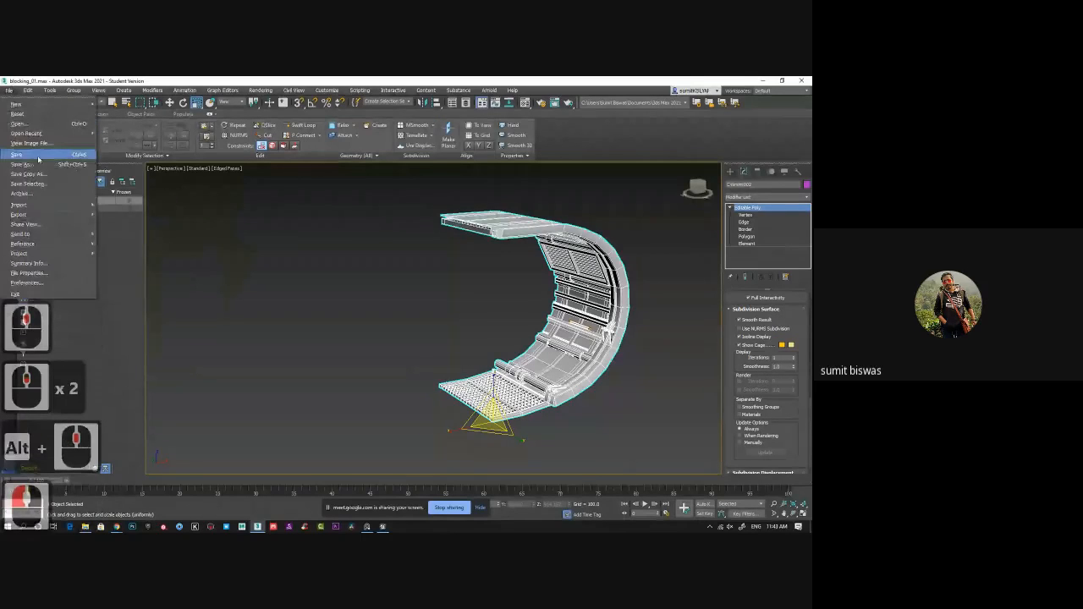
pyautogui.moveTo(45, 220)
pyautogui.click(116, 226)
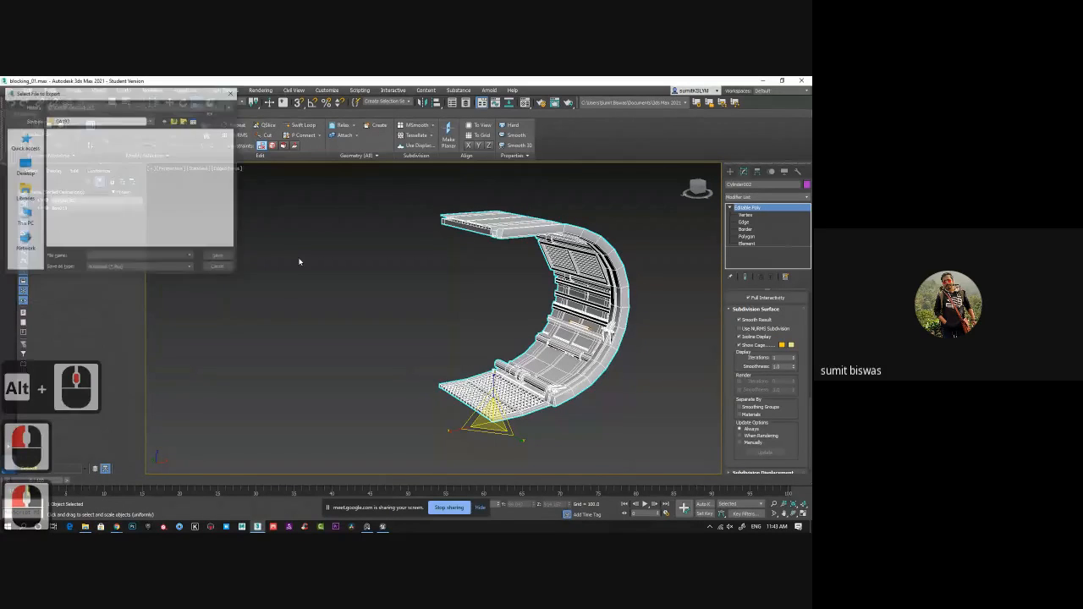
pyautogui.doubleClick(67, 153)
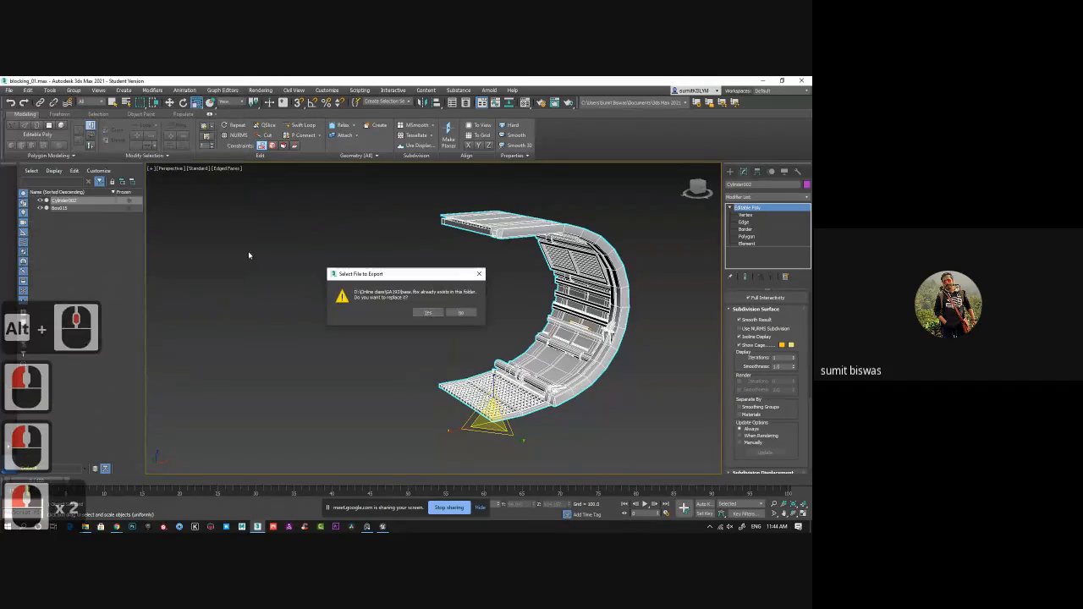
pyautogui.click(420, 312)
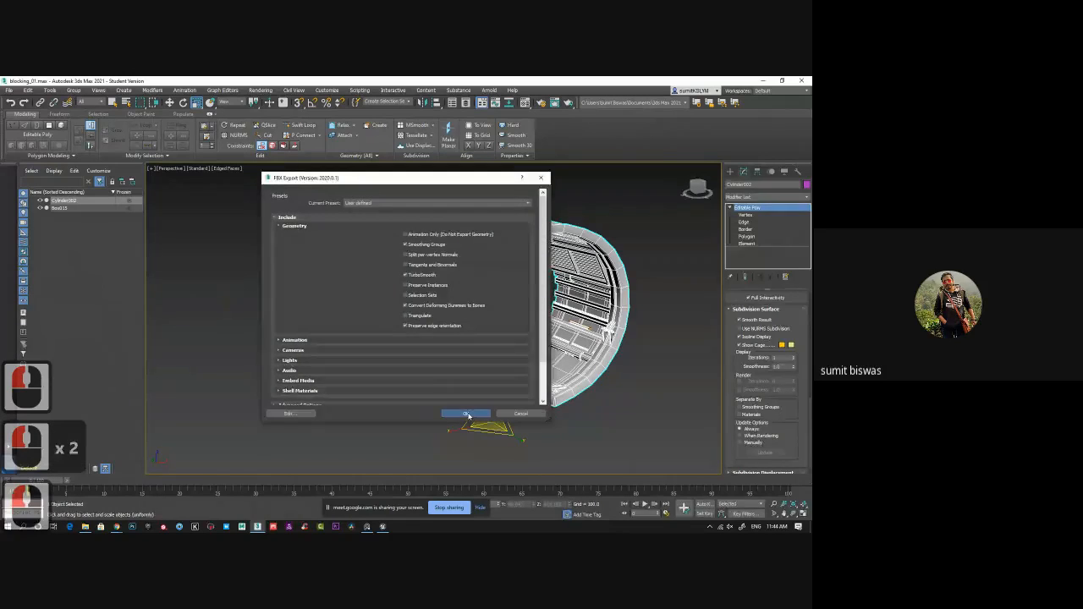
pyautogui.click(466, 414)
# - Switch to Unreal Editor, reimport the base static mesh in the GA193 folder and inspect the corridor wall in the level
pyautogui.hotkey('alt', 'Tab')
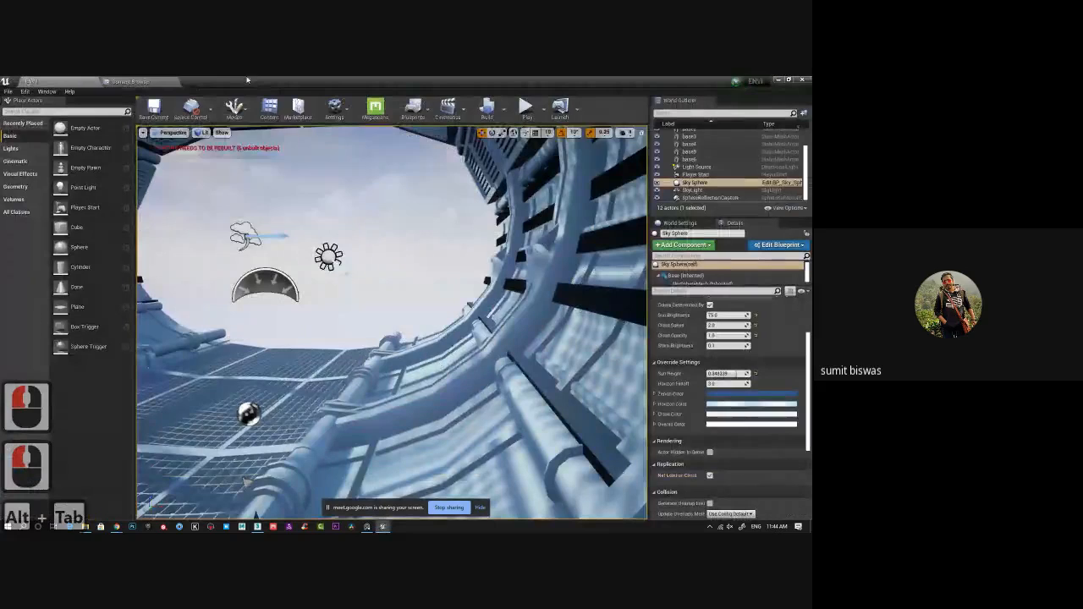
pyautogui.click(131, 81)
pyautogui.rightClick(249, 126)
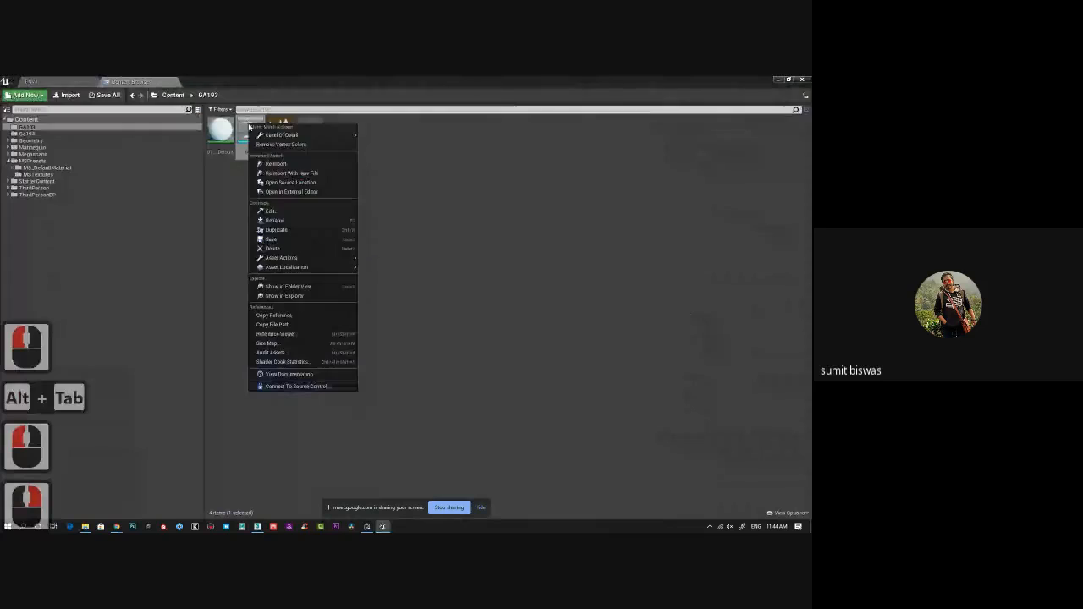
pyautogui.click(276, 163)
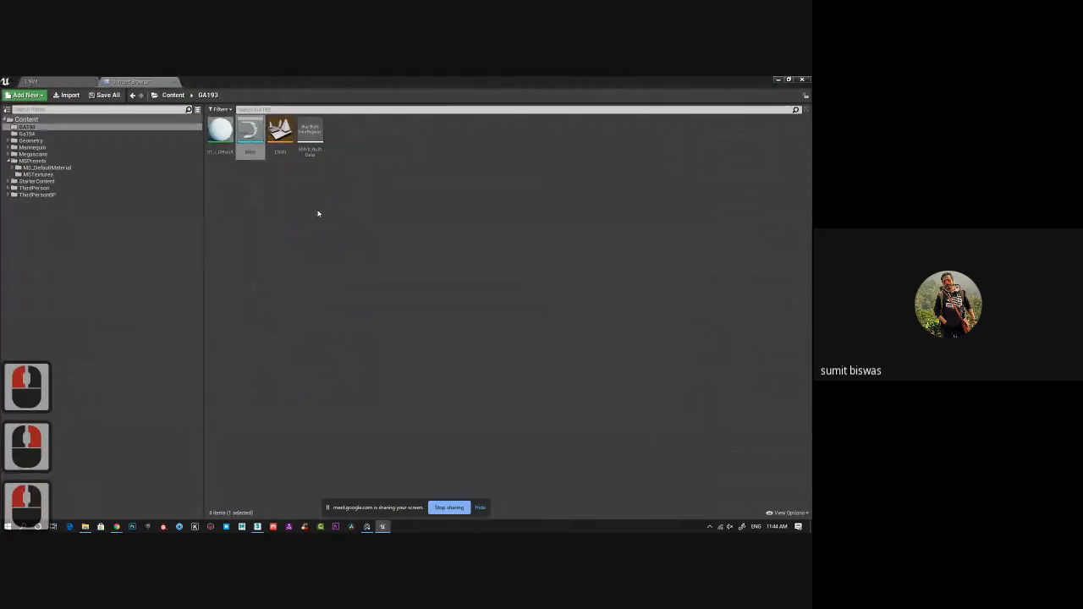
pyautogui.click(63, 81)
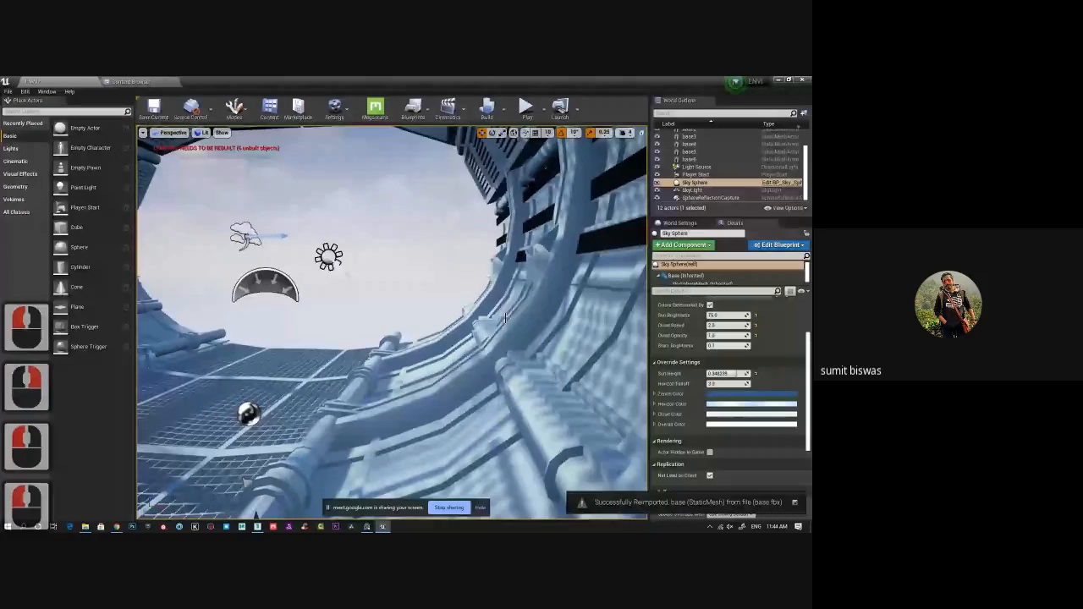
pyautogui.keyDown('alt'); pyautogui.moveTo(505, 318); pyautogui.dragTo(516, 396, button='middle'); pyautogui.keyUp('alt')
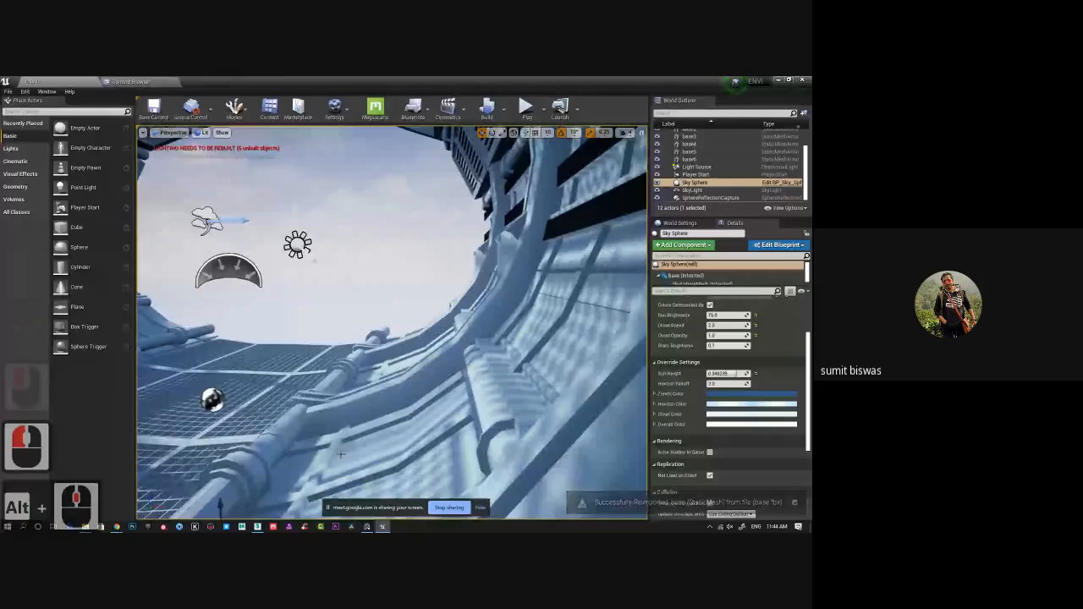
pyautogui.keyDown('alt'); pyautogui.moveTo(471, 396); pyautogui.dragTo(175, 251, button='right'); pyautogui.keyUp('alt')
pyautogui.keyDown('alt'); pyautogui.moveTo(175, 251); pyautogui.dragTo(600, 186); pyautogui.keyUp('alt')
# - Switch back to 3ds Max and try to flip the lowest black wall strip as an element
pyautogui.hotkey('alt', 'Tab')
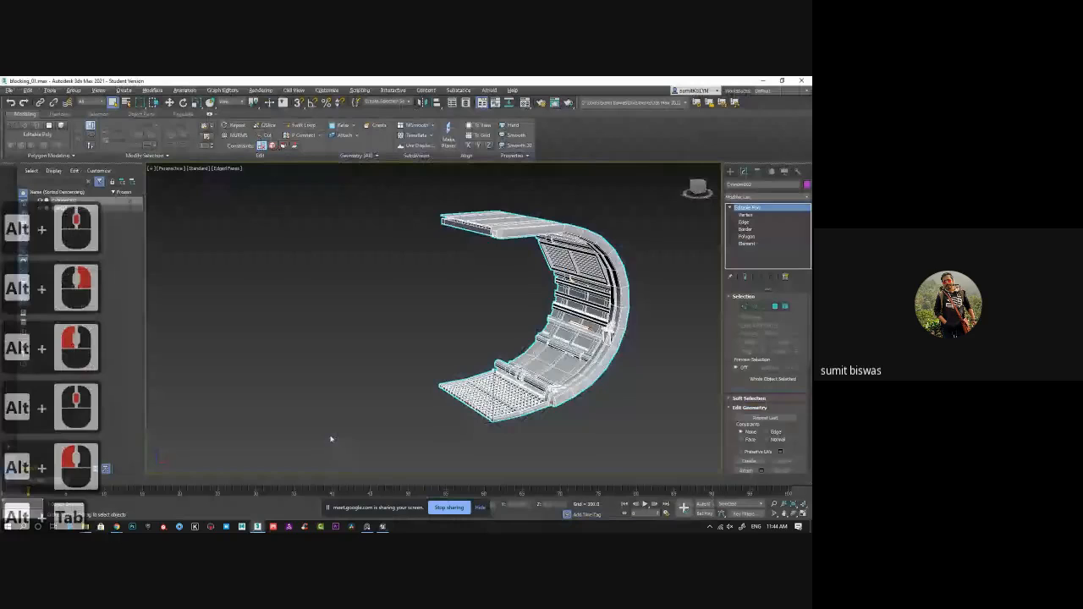
pyautogui.keyDown('alt'); pyautogui.moveTo(569, 321); pyautogui.dragTo(518, 359, button='middle'); pyautogui.keyUp('alt')
pyautogui.scroll(3, 549, 329)
pyautogui.scroll(2, 519, 358)
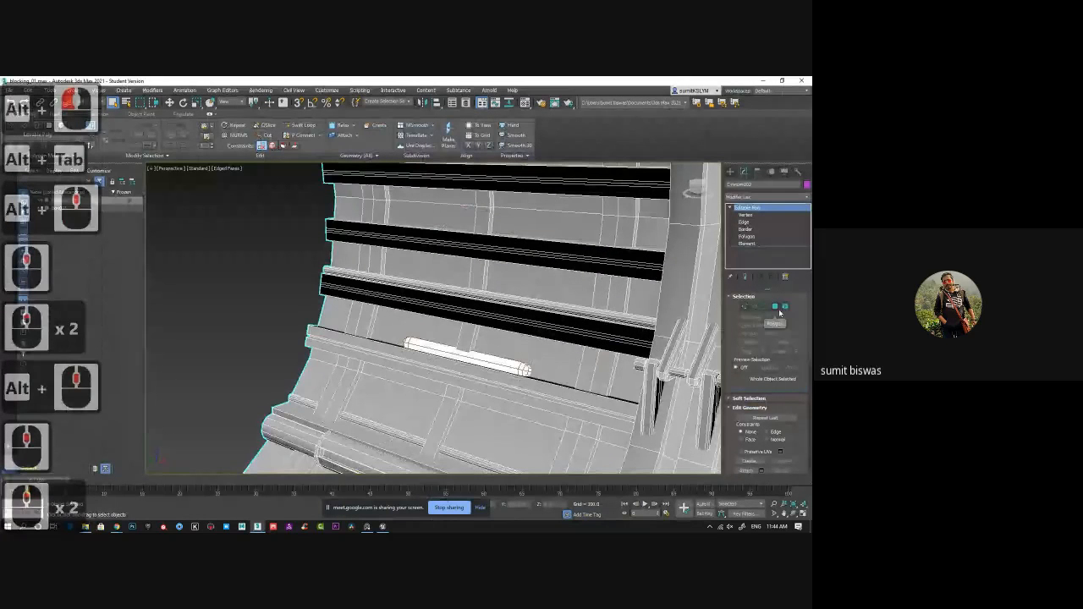
pyautogui.click(783, 307)
pyautogui.keyDown('alt'); pyautogui.moveTo(508, 411); pyautogui.dragTo(576, 440, button='middle'); pyautogui.keyUp('alt')
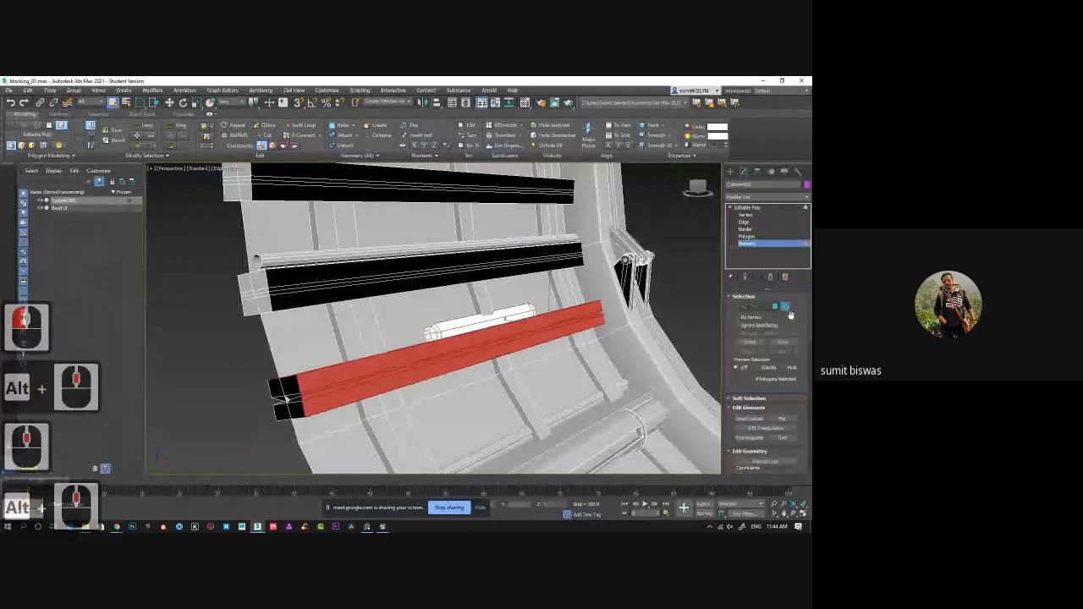
pyautogui.click(316, 375)
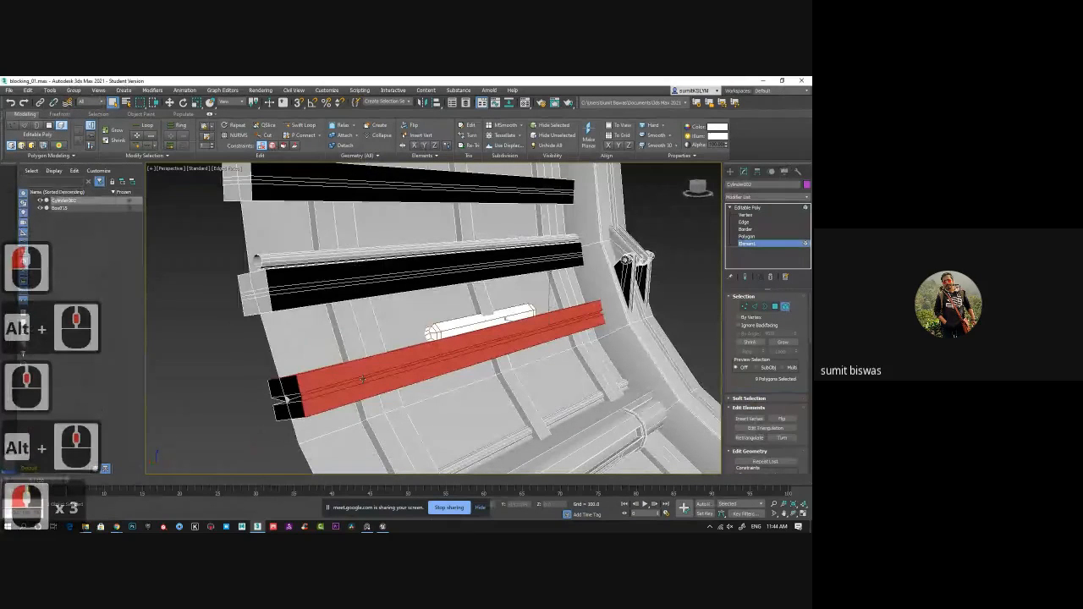
pyautogui.click(781, 419)
# - Try deleting the end cap of the lowest black strip, select the remaining strip and undo the deletion
pyautogui.moveTo(313, 390)
pyautogui.keyDown('alt'); pyautogui.mouseDown(button='middle')
pyautogui.moveTo(342, 404)
pyautogui.moveTo(450, 346)
pyautogui.mouseUp(button='middle'); pyautogui.keyUp('alt')
pyautogui.click(417, 381)
pyautogui.keyDown('alt'); pyautogui.moveTo(417, 381); pyautogui.dragTo(483, 311, button='middle'); pyautogui.keyUp('alt')
pyautogui.click(491, 331)
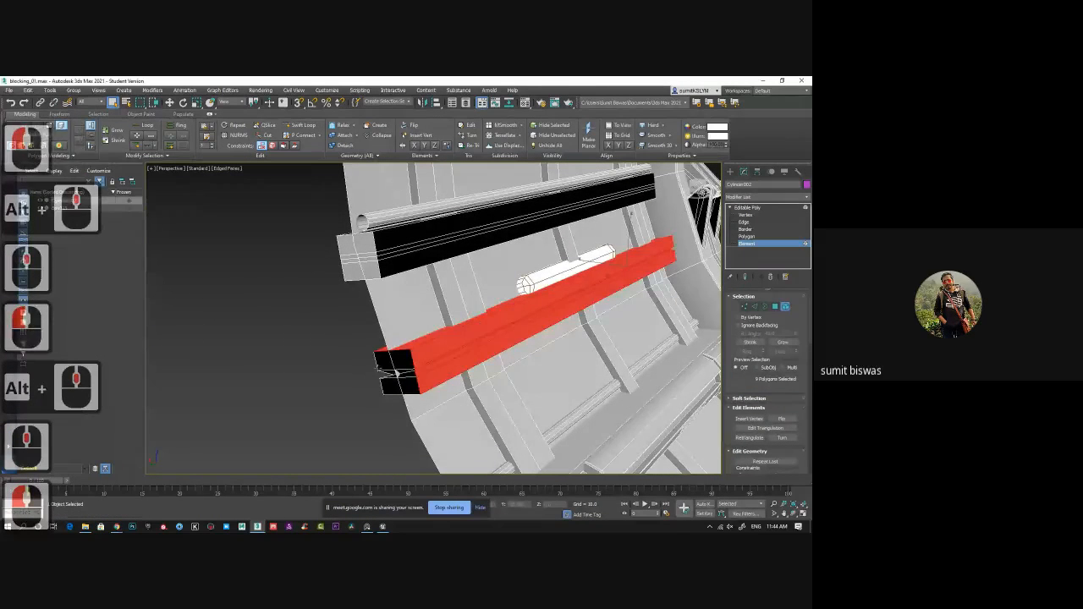
pyautogui.click(395, 366)
pyautogui.press('Delete')
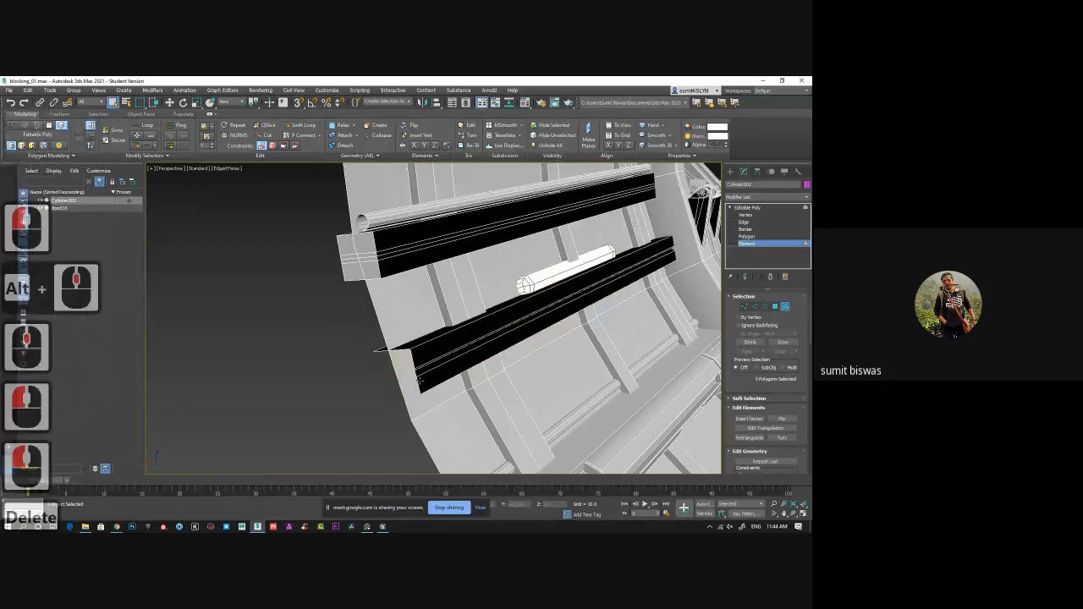
pyautogui.click(425, 370)
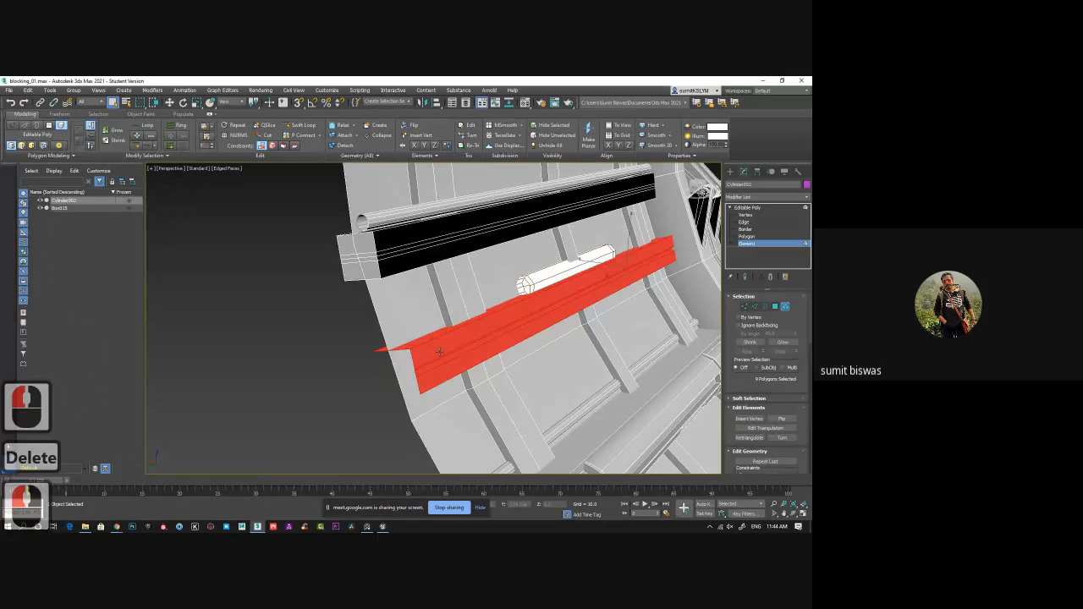
pyautogui.hotkey('ctrl', 'z')
pyautogui.hotkey('ctrl', 'z')
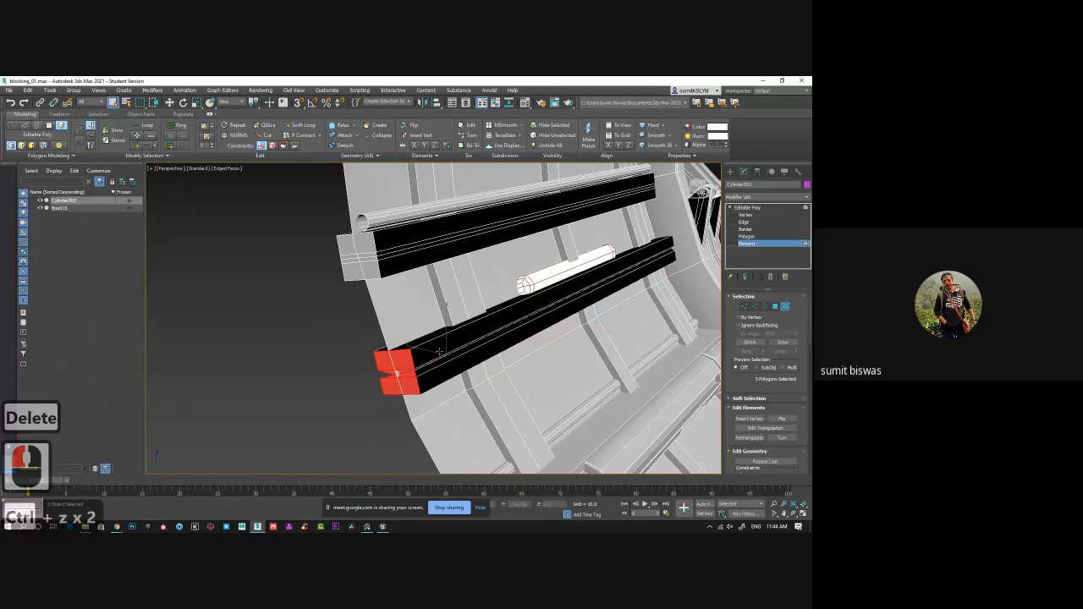
# - Delete the notched end cap element of the lowest black wall strip
pyautogui.click(745, 307)
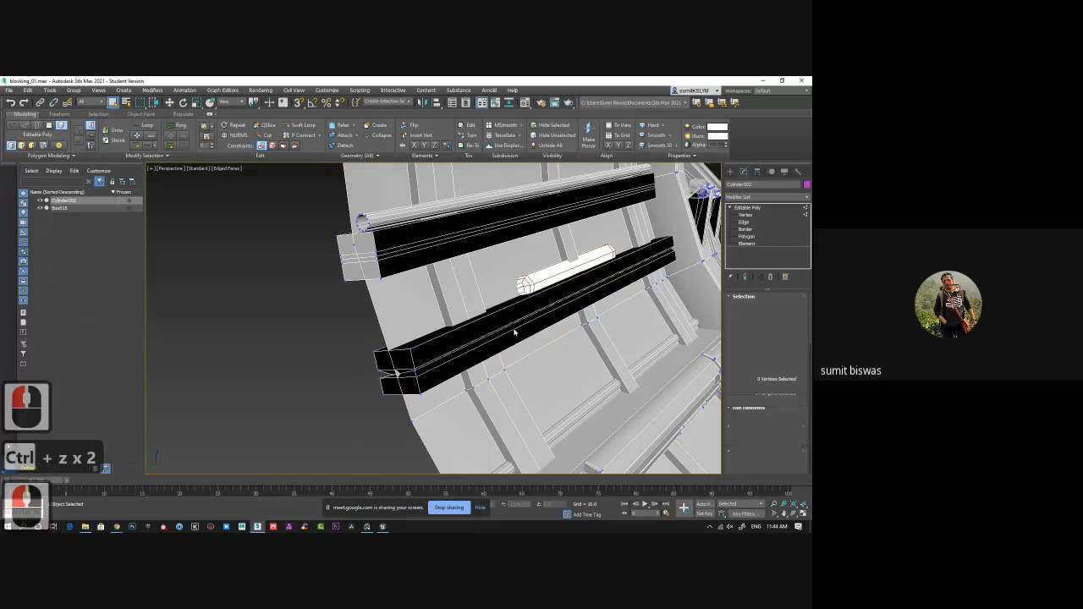
pyautogui.click(787, 308)
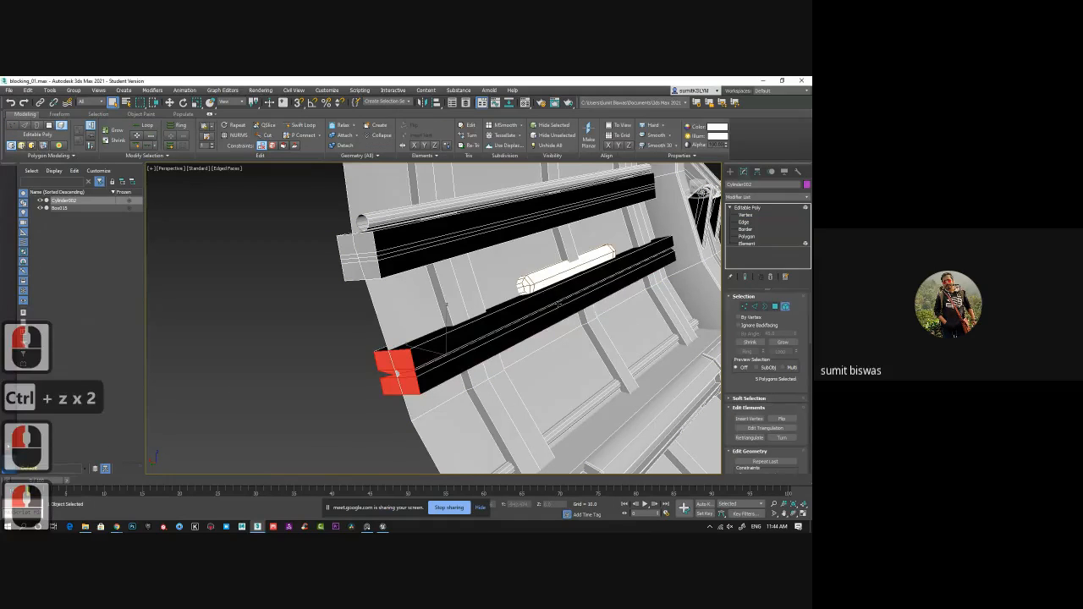
pyautogui.doubleClick(403, 361)
pyautogui.keyDown('alt'); pyautogui.moveTo(581, 350); pyautogui.dragTo(606, 309, button='middle'); pyautogui.keyUp('alt')
pyautogui.moveTo(503, 313); pyautogui.dragTo(433, 290, button='middle')
pyautogui.press('Delete')
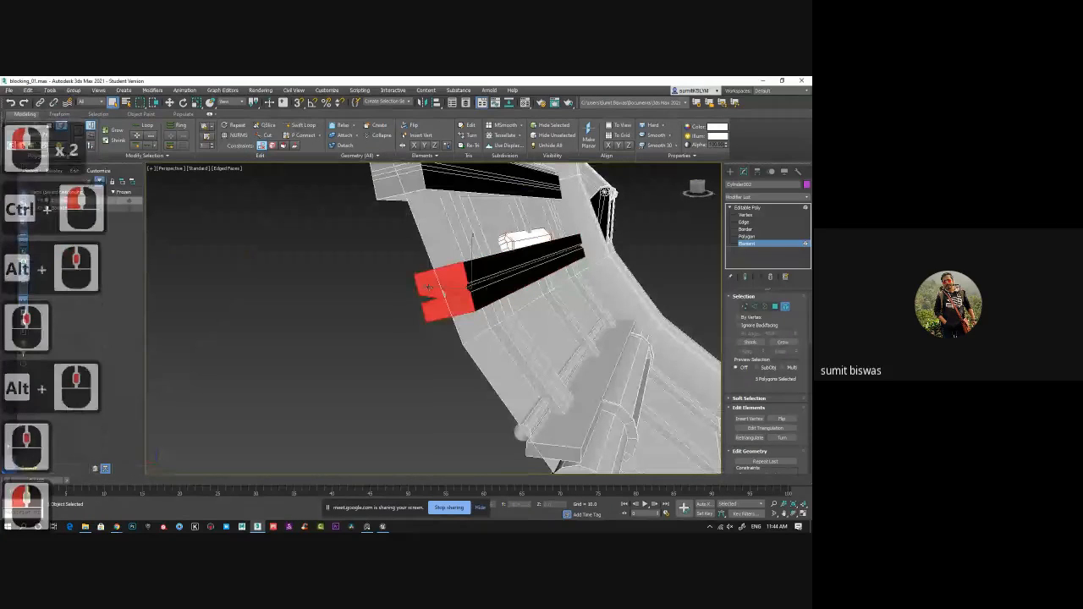
# - Flip the faces of the capless lowest strip and of the black strip directly above it
pyautogui.keyDown('alt'); pyautogui.moveTo(447, 274); pyautogui.dragTo(524, 275, button='middle'); pyautogui.keyUp('alt')
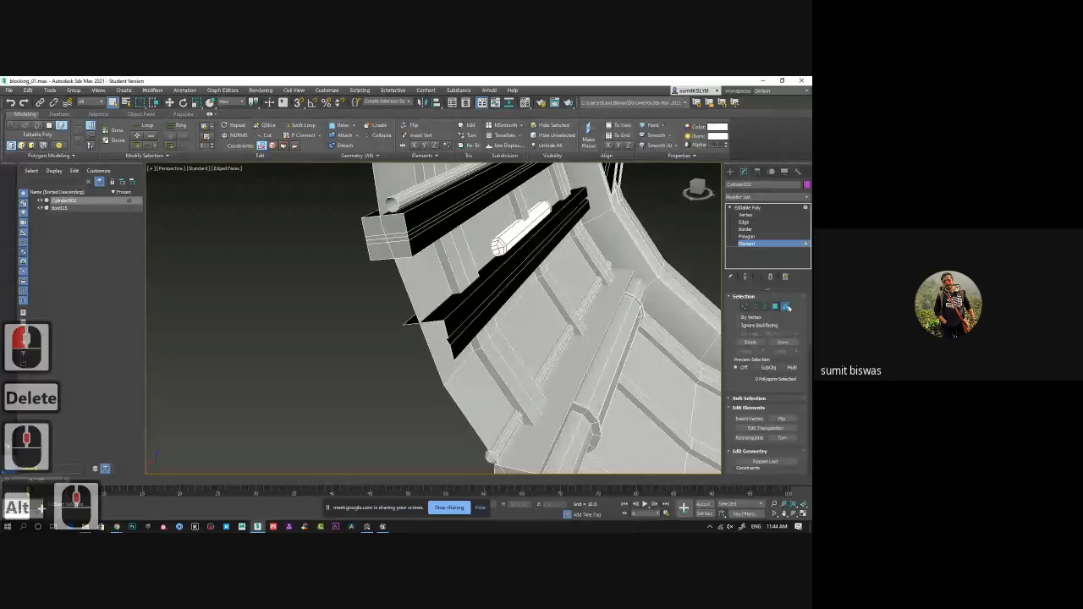
pyautogui.click(534, 275)
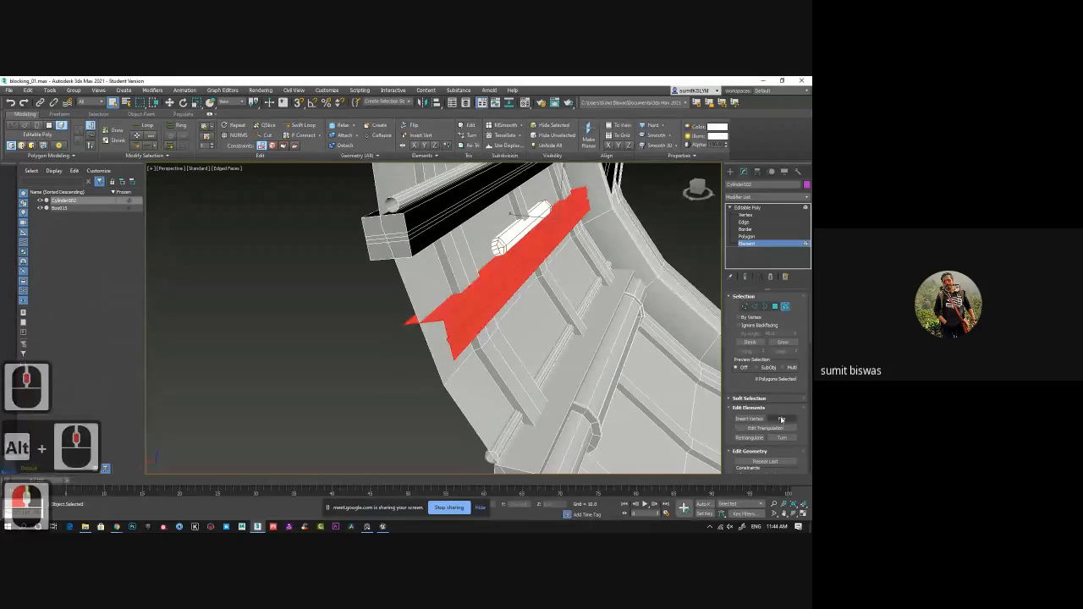
pyautogui.click(781, 420)
pyautogui.moveTo(457, 246); pyautogui.dragTo(479, 326, button='middle')
pyautogui.click(440, 326)
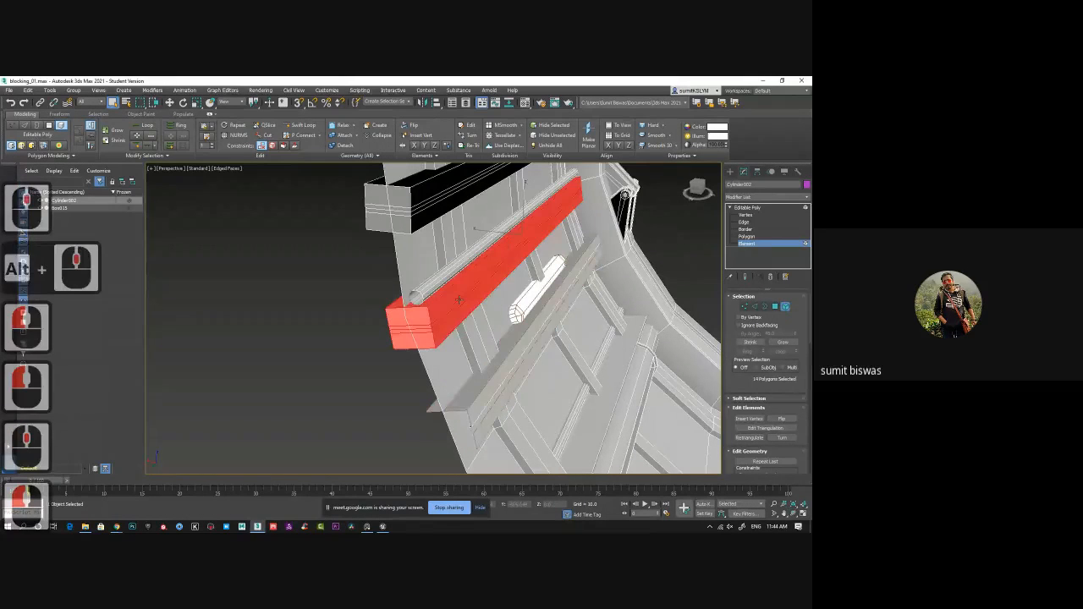
pyautogui.click(440, 326)
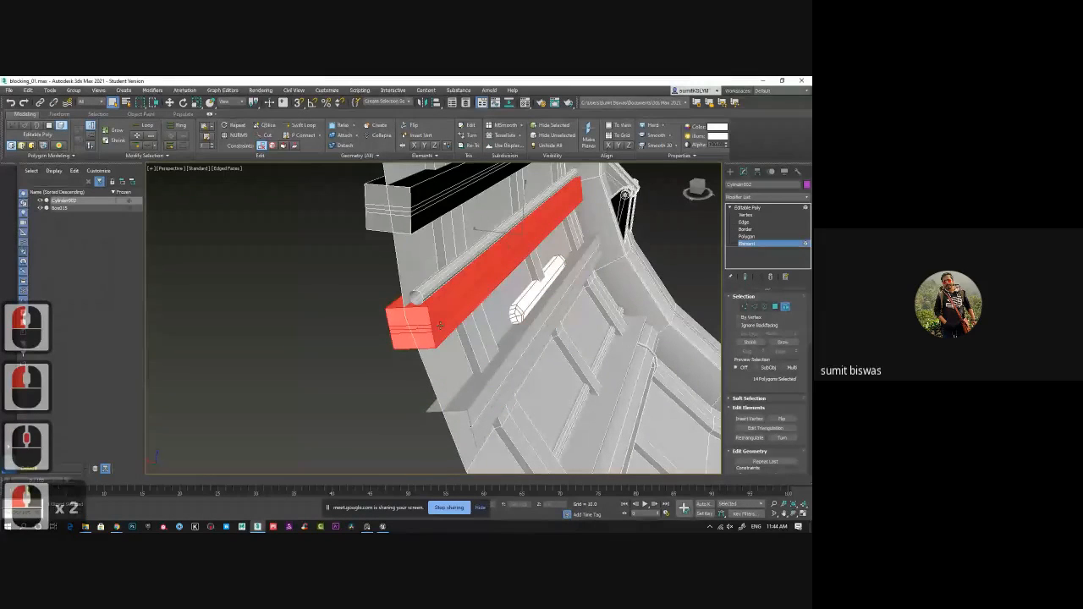
pyautogui.click(787, 420)
# - Flip the faces of the next two black strips further up the wall
pyautogui.moveTo(655, 347); pyautogui.dragTo(663, 427, button='middle')
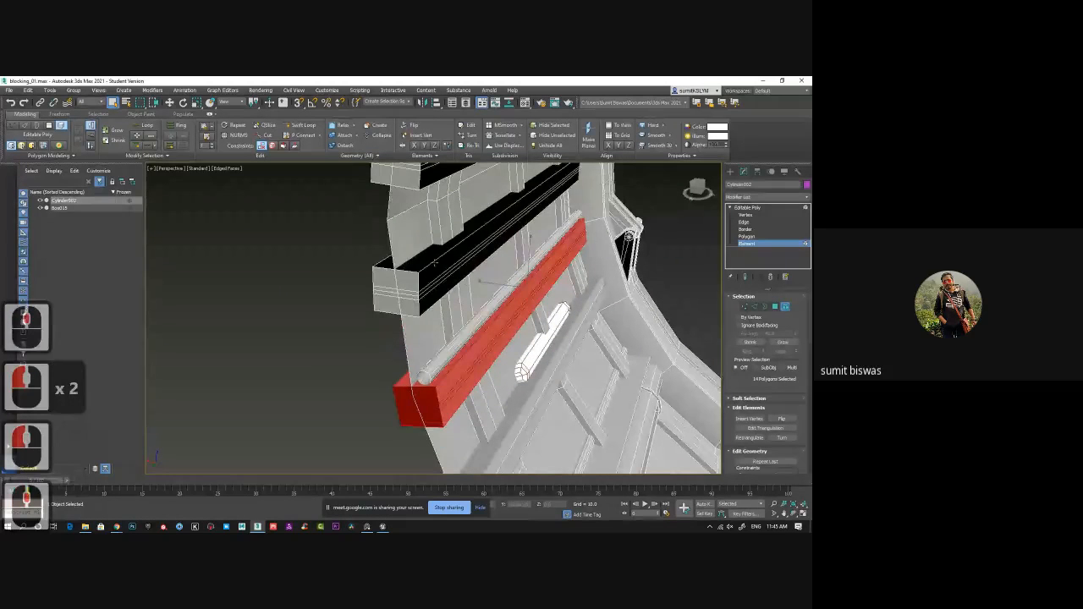
pyautogui.click(483, 247)
pyautogui.doubleClick(781, 418)
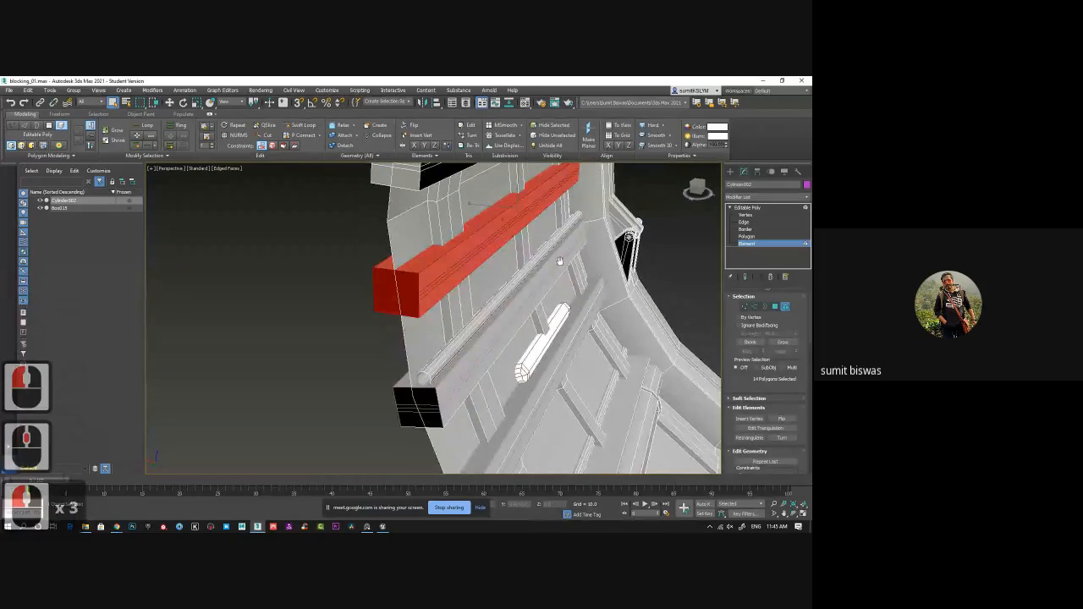
pyautogui.moveTo(561, 261); pyautogui.dragTo(561, 346, button='middle')
pyautogui.click(508, 242)
pyautogui.click(781, 419)
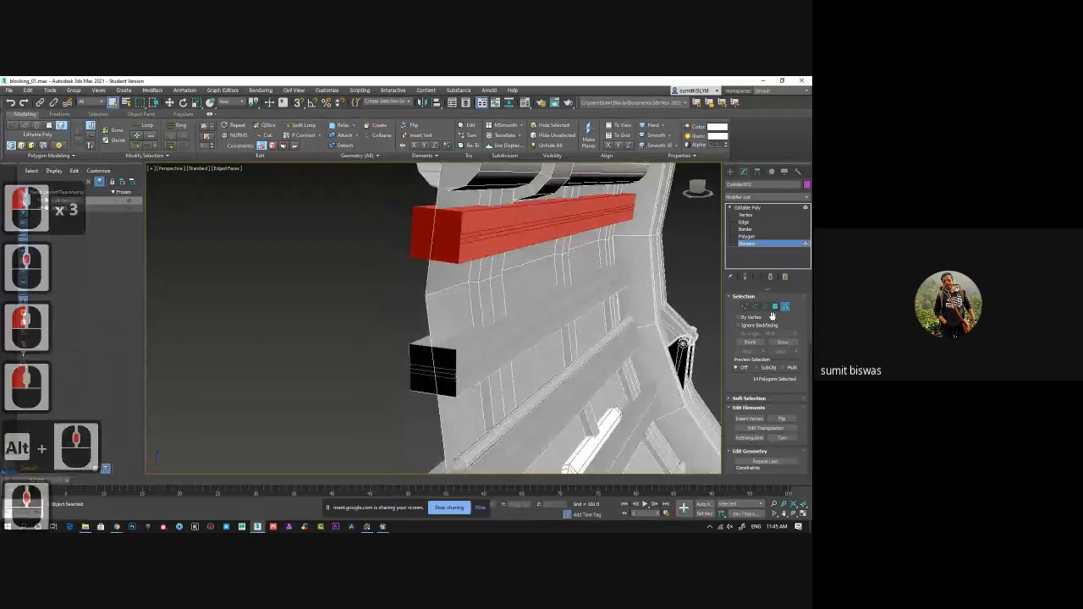
# - Delete the black end-cap polygons of the two upper flipped wall strips
pyautogui.press('4')
pyautogui.click(448, 232)
pyautogui.keyDown('ctrl'); pyautogui.doubleClick(442, 245); pyautogui.keyUp('ctrl')
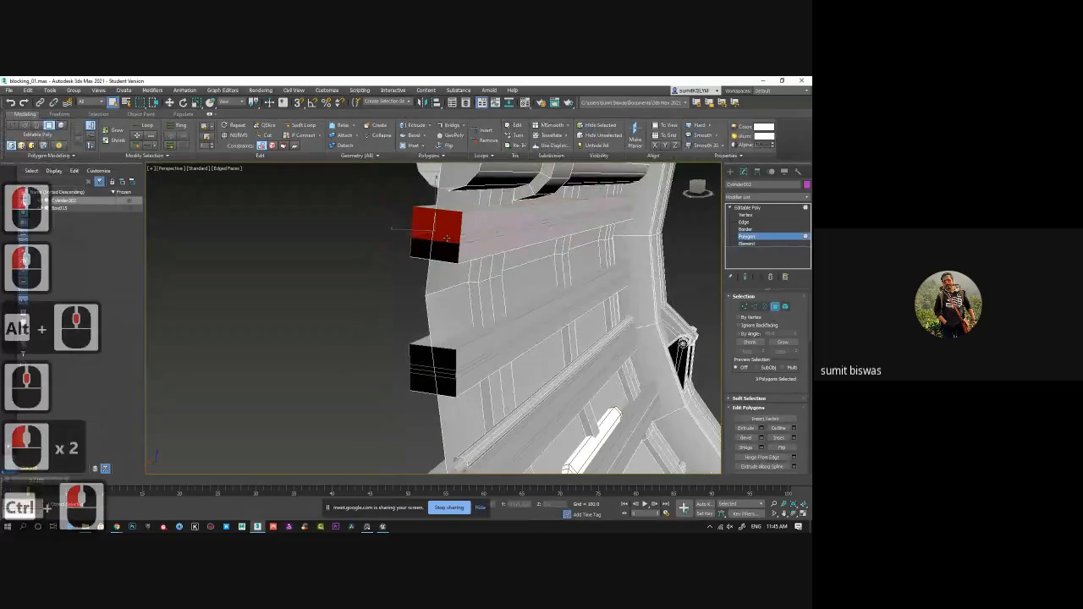
pyautogui.press('Delete')
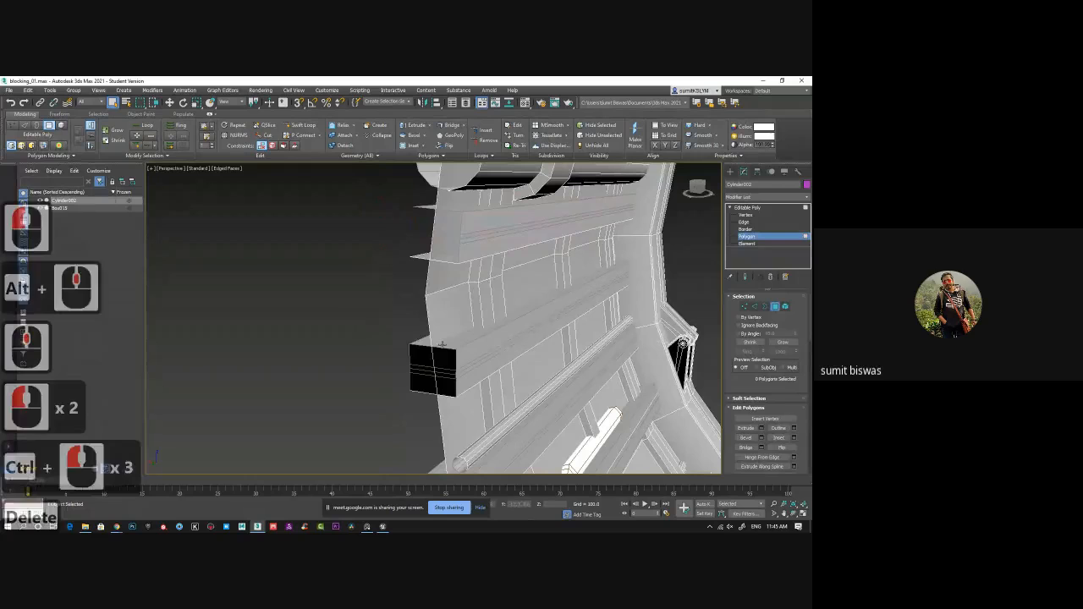
pyautogui.click(446, 371)
pyautogui.keyDown('ctrl'); pyautogui.doubleClick(444, 379); pyautogui.keyUp('ctrl')
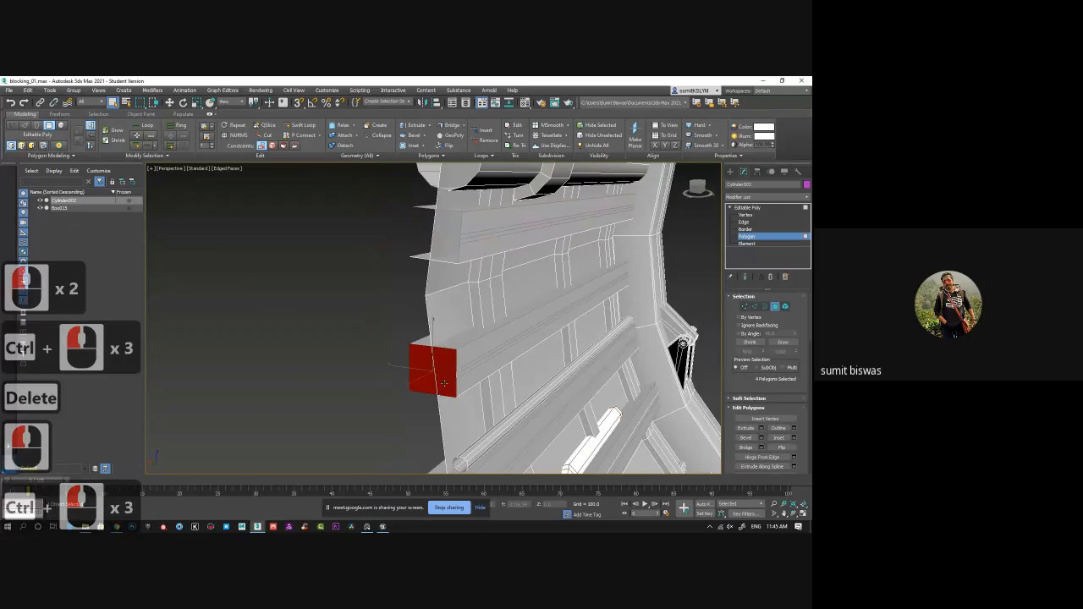
pyautogui.press('Delete')
# - Delete the black end-cap polygons of the flipped strip beneath the thin pipe
pyautogui.moveTo(511, 399); pyautogui.dragTo(516, 324, button='middle')
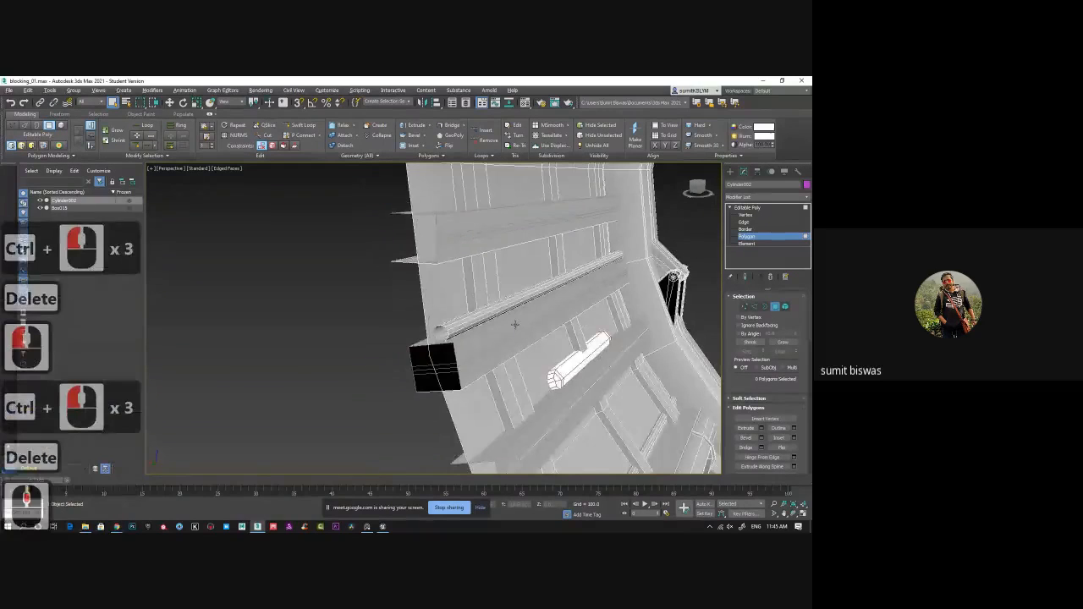
pyautogui.click(435, 355)
pyautogui.press('Delete')
pyautogui.click(435, 371)
pyautogui.press('Delete')
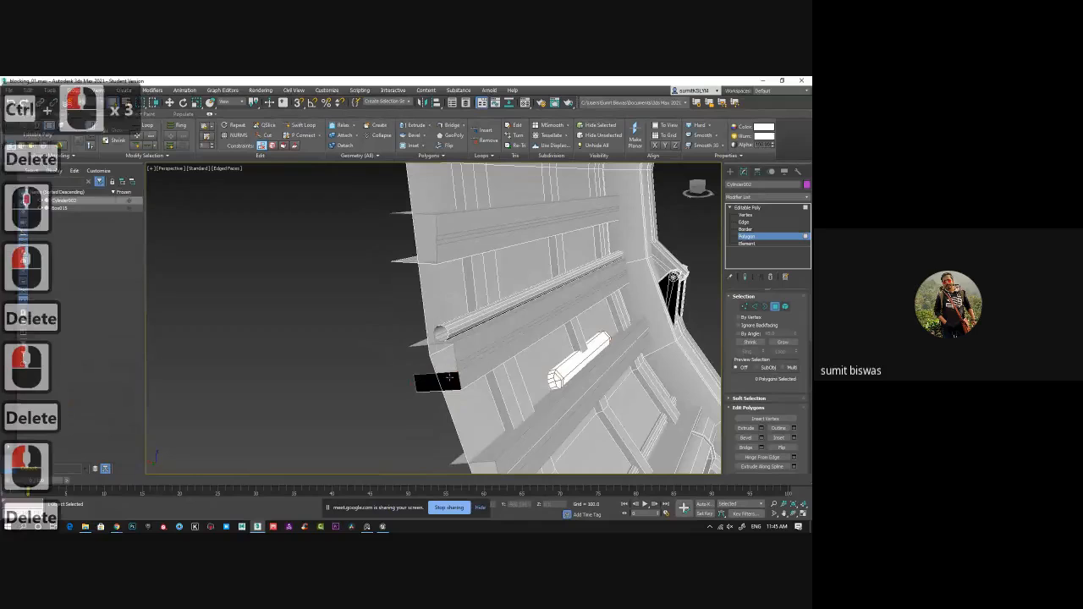
pyautogui.click(448, 377)
pyautogui.press('Delete')
# - Select the three black polygons on the outer side of the pipe bracket by the rib and flip them
pyautogui.keyDown('alt'); pyautogui.moveTo(451, 377); pyautogui.dragTo(486, 324, button='middle'); pyautogui.keyUp('alt')
pyautogui.moveTo(702, 339); pyautogui.dragTo(464, 315, button='middle')
pyautogui.scroll(-2, 462, 313)
pyautogui.scroll(4, 482, 334)
pyautogui.click(484, 337)
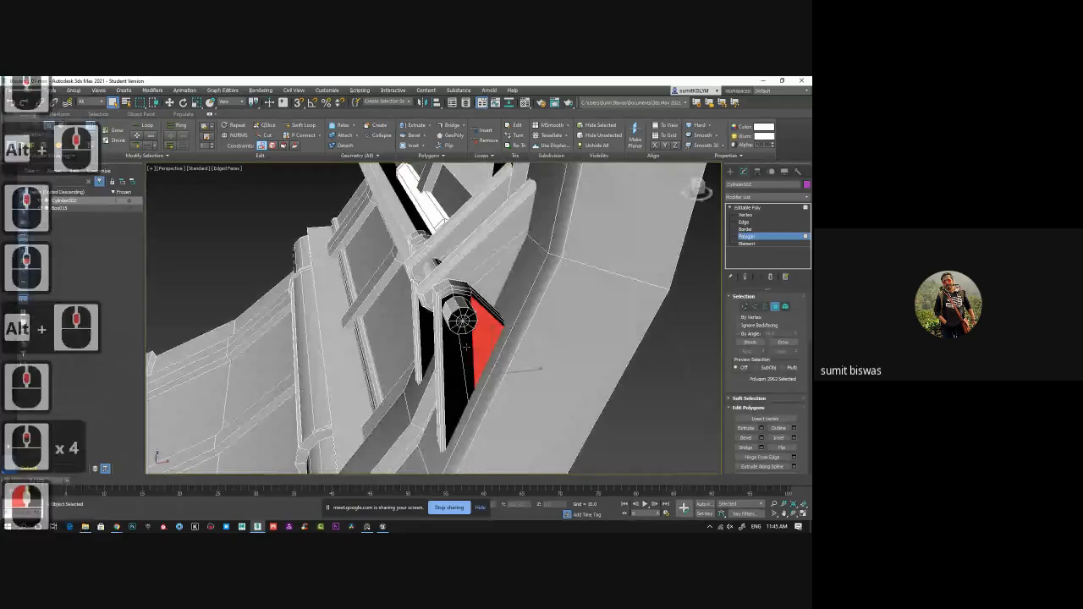
pyautogui.keyDown('ctrl'); pyautogui.click(469, 350); pyautogui.keyUp('ctrl')
pyautogui.keyDown('ctrl'); pyautogui.click(456, 354); pyautogui.keyUp('ctrl')
pyautogui.click(781, 446)
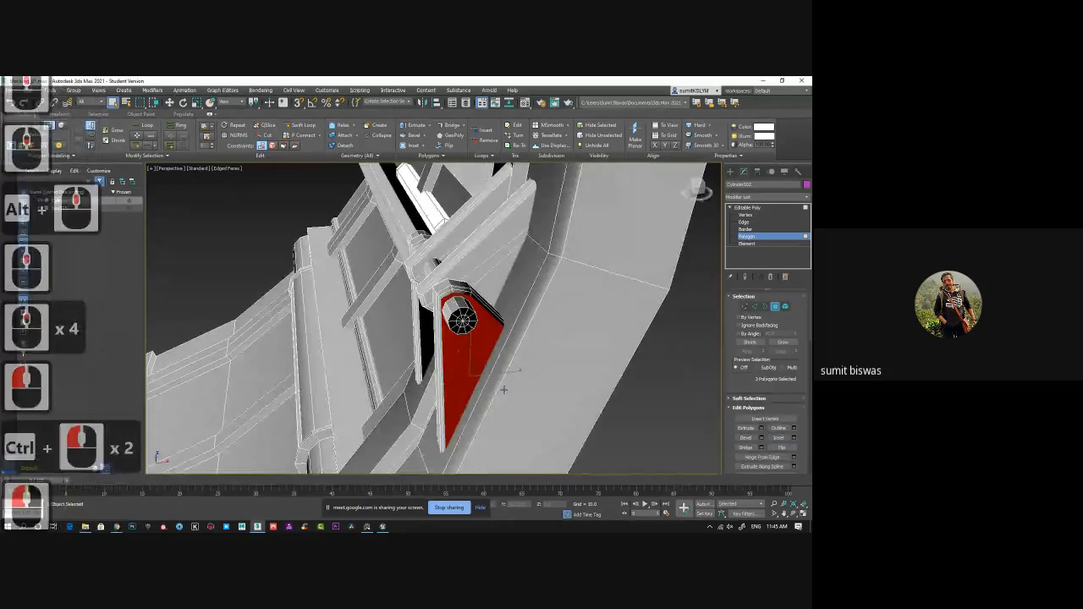
# - Flip the three black side polygons of the far bracket, seen between the two upright brackets
pyautogui.keyDown('alt'); pyautogui.moveTo(503, 388); pyautogui.dragTo(565, 345, button='middle'); pyautogui.keyUp('alt')
pyautogui.click(456, 362)
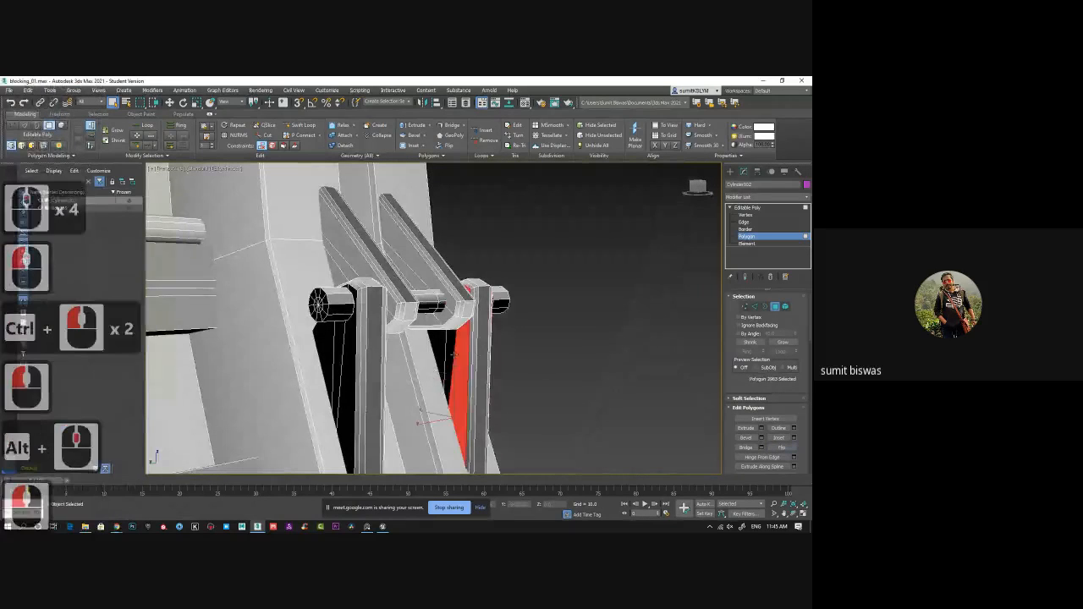
pyautogui.keyDown('ctrl'); pyautogui.click(451, 350); pyautogui.keyUp('ctrl')
pyautogui.keyDown('ctrl'); pyautogui.click(436, 352); pyautogui.keyUp('ctrl')
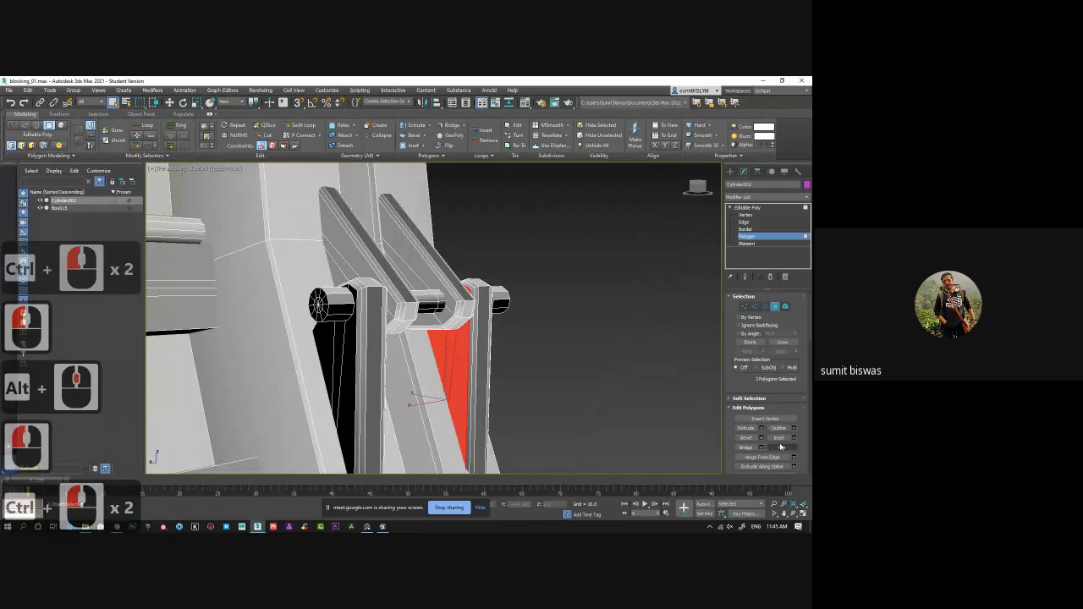
pyautogui.click(781, 449)
# - Flip the three black polygons on the opposite bracket's side beneath the pipe joint
pyautogui.keyDown('alt'); pyautogui.moveTo(500, 398); pyautogui.dragTo(389, 359, button='middle'); pyautogui.keyUp('alt')
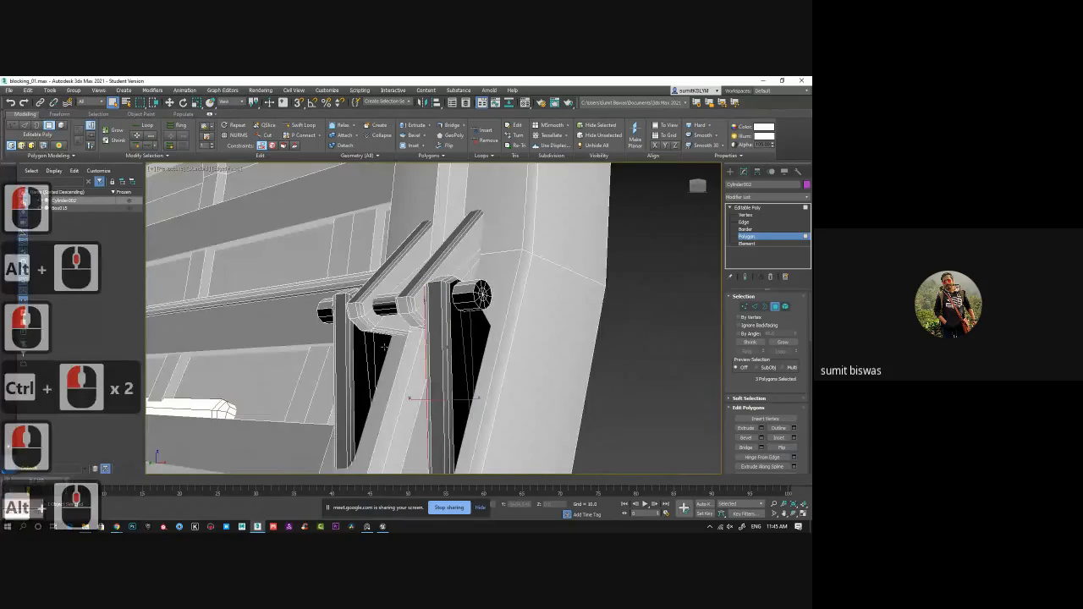
pyautogui.click(374, 346)
pyautogui.keyDown('ctrl'); pyautogui.click(374, 360); pyautogui.keyUp('ctrl')
pyautogui.keyDown('ctrl'); pyautogui.click(381, 388); pyautogui.keyUp('ctrl')
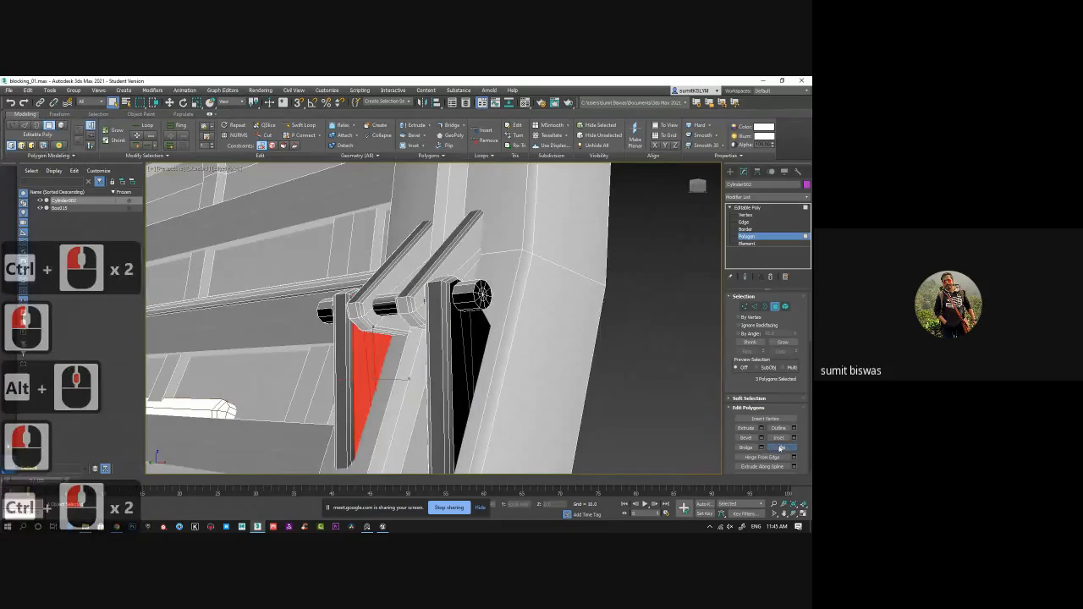
# - Flip the three black polygons on the outer side of the bracket next to the pipe's open-facing end
pyautogui.keyDown('alt'); pyautogui.moveTo(382, 391); pyautogui.dragTo(500, 387, button='middle'); pyautogui.keyUp('alt')
pyautogui.click(364, 386)
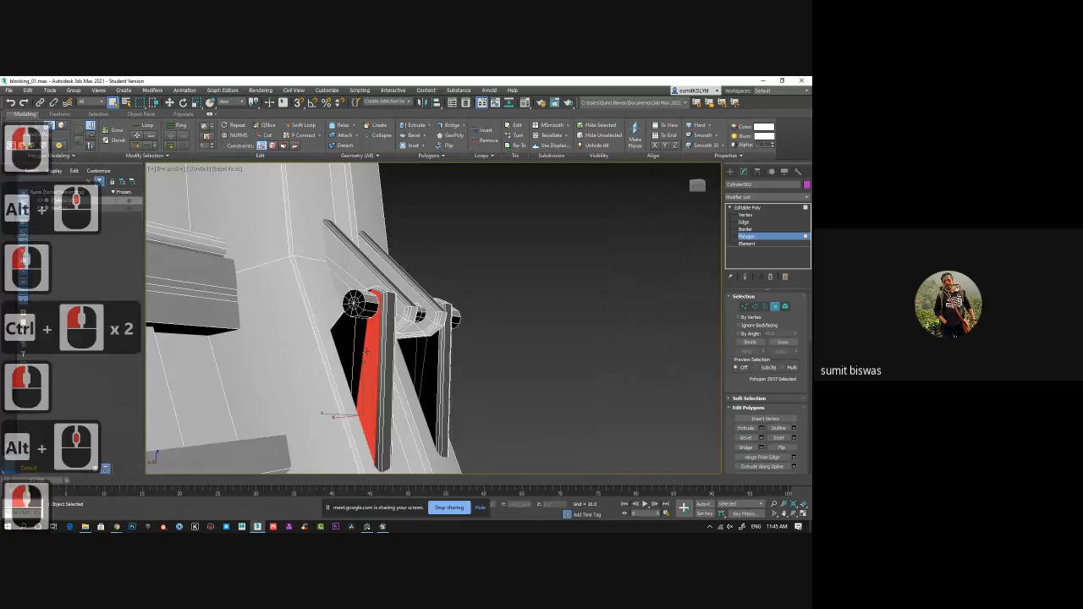
pyautogui.keyDown('ctrl'); pyautogui.click(353, 340); pyautogui.keyUp('ctrl')
pyautogui.keyDown('ctrl'); pyautogui.click(347, 338); pyautogui.keyUp('ctrl')
pyautogui.click(781, 447)
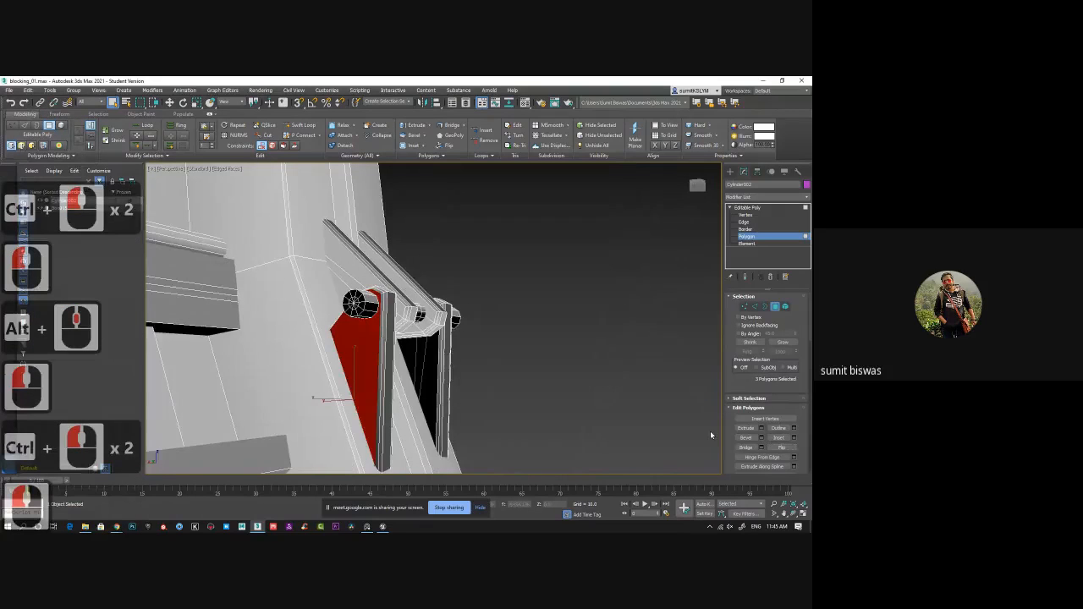
# - Select the ring and inner triangle polygons of the pipe's black end cap and flip them
pyautogui.keyDown('alt'); pyautogui.moveTo(378, 347); pyautogui.dragTo(395, 371, button='middle'); pyautogui.keyUp('alt')
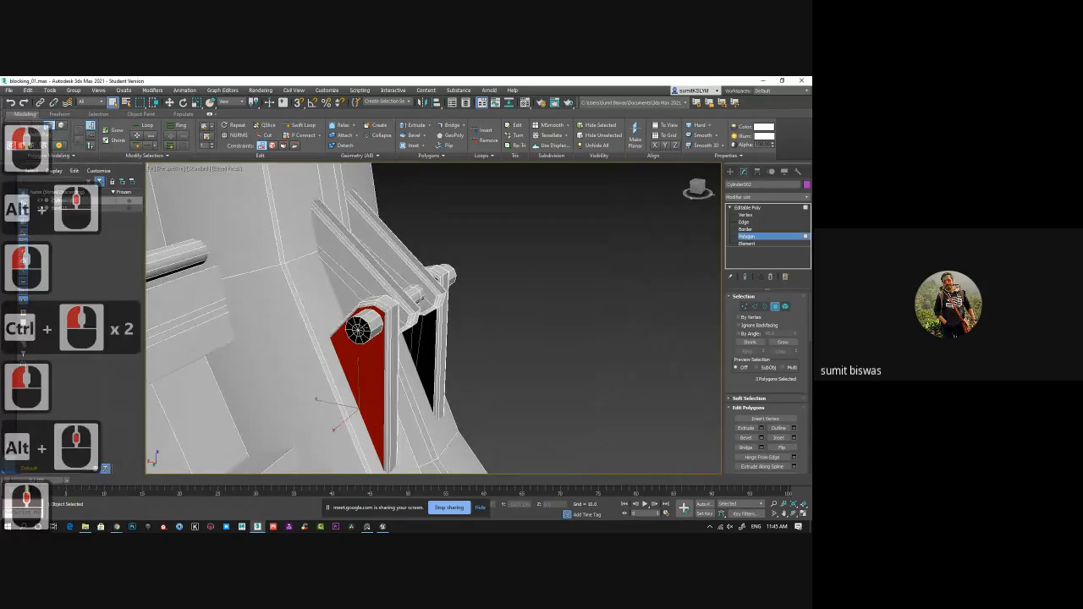
pyautogui.scroll(3, 371, 328)
pyautogui.click(366, 318)
pyautogui.keyDown('ctrl'); pyautogui.click(356, 312); pyautogui.keyUp('ctrl')
pyautogui.keyDown('ctrl'); pyautogui.click(343, 311); pyautogui.keyUp('ctrl')
pyautogui.keyDown('ctrl'); pyautogui.click(335, 319); pyautogui.keyUp('ctrl')
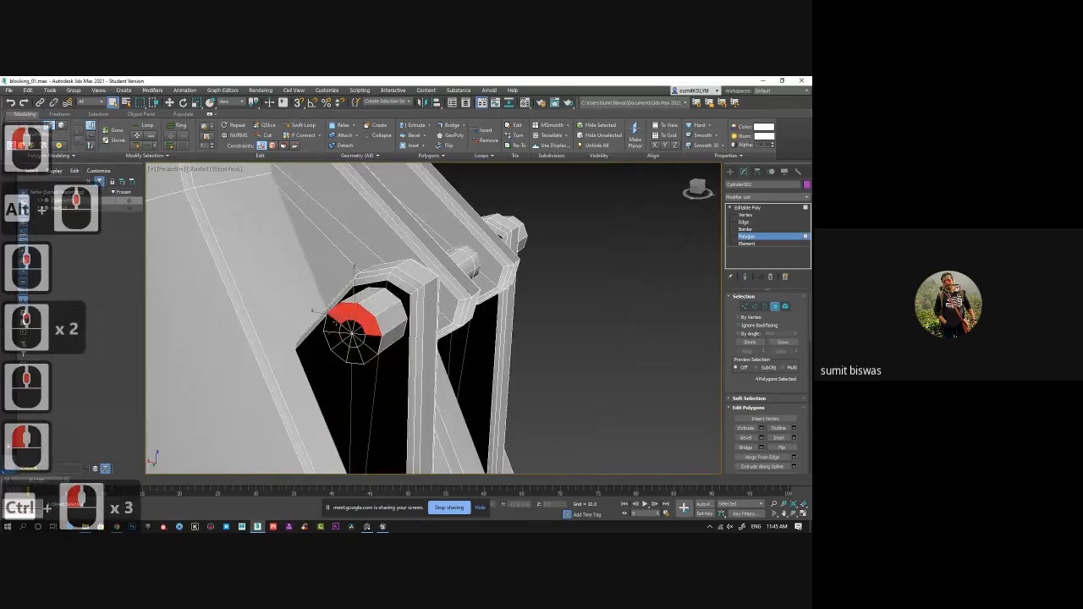
pyautogui.keyDown('ctrl'); pyautogui.click(335, 329); pyautogui.keyUp('ctrl')
pyautogui.keyDown('shift'); pyautogui.click(337, 340); pyautogui.keyUp('shift')
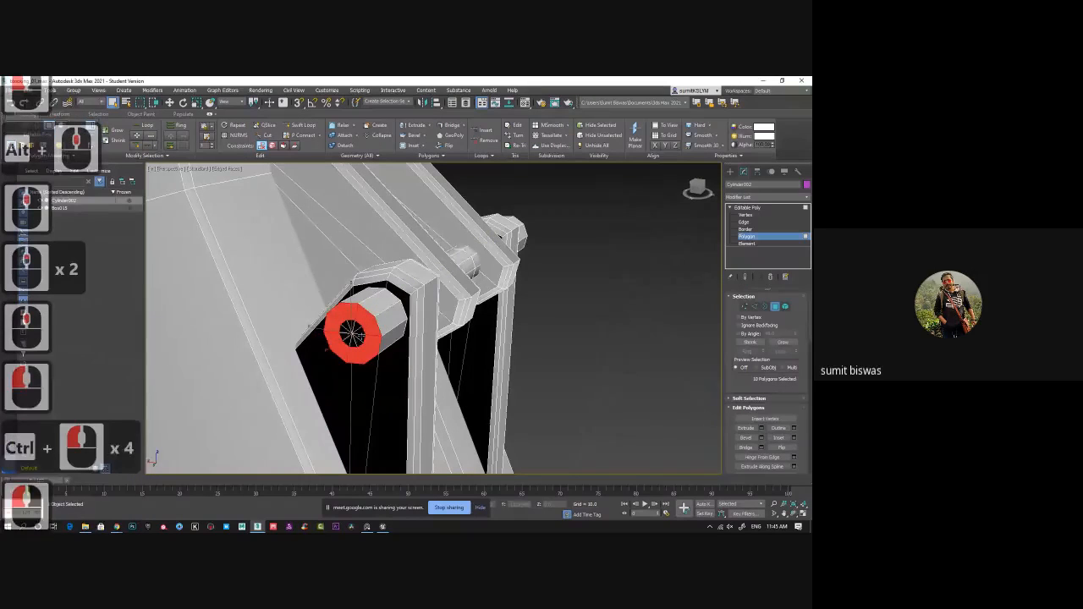
pyautogui.keyDown('ctrl'); pyautogui.click(362, 331); pyautogui.keyUp('ctrl')
pyautogui.moveTo(361, 334); pyautogui.dragTo(370, 333, button='middle')
pyautogui.scroll(3, 368, 333)
pyautogui.keyDown('ctrl'); pyautogui.click(362, 299); pyautogui.keyUp('ctrl')
pyautogui.keyDown('ctrl'); pyautogui.click(344, 291); pyautogui.keyUp('ctrl')
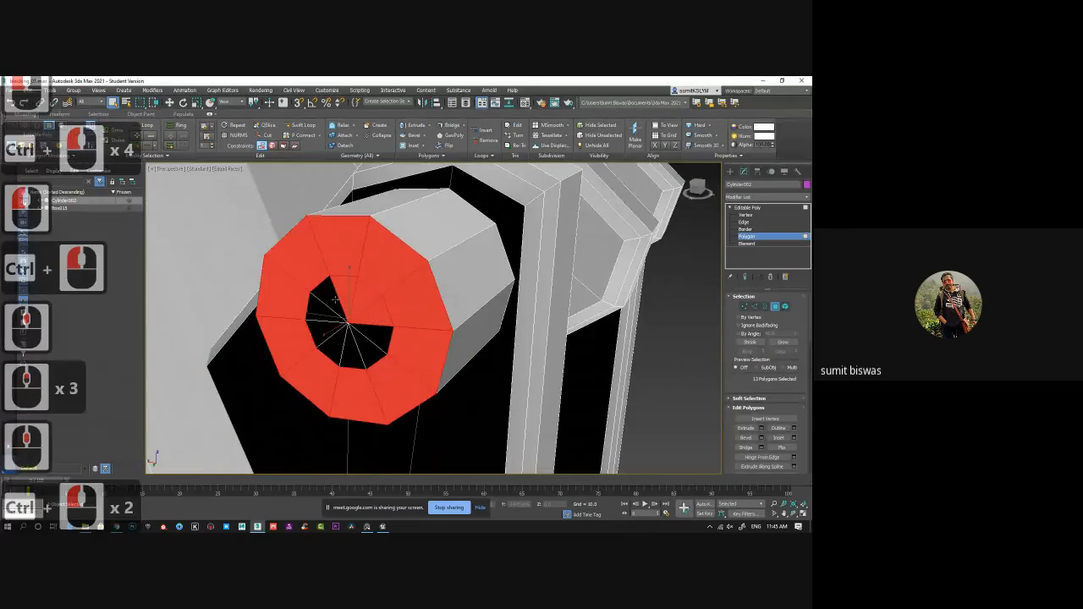
pyautogui.keyDown('ctrl'); pyautogui.click(329, 296); pyautogui.keyUp('ctrl')
pyautogui.keyDown('ctrl'); pyautogui.click(318, 311); pyautogui.keyUp('ctrl')
pyautogui.keyDown('ctrl'); pyautogui.click(324, 332); pyautogui.keyUp('ctrl')
pyautogui.keyDown('ctrl'); pyautogui.click(336, 348); pyautogui.keyUp('ctrl')
pyautogui.keyDown('ctrl'); pyautogui.click(355, 360); pyautogui.keyUp('ctrl')
pyautogui.keyDown('ctrl'); pyautogui.click(374, 357); pyautogui.keyUp('ctrl')
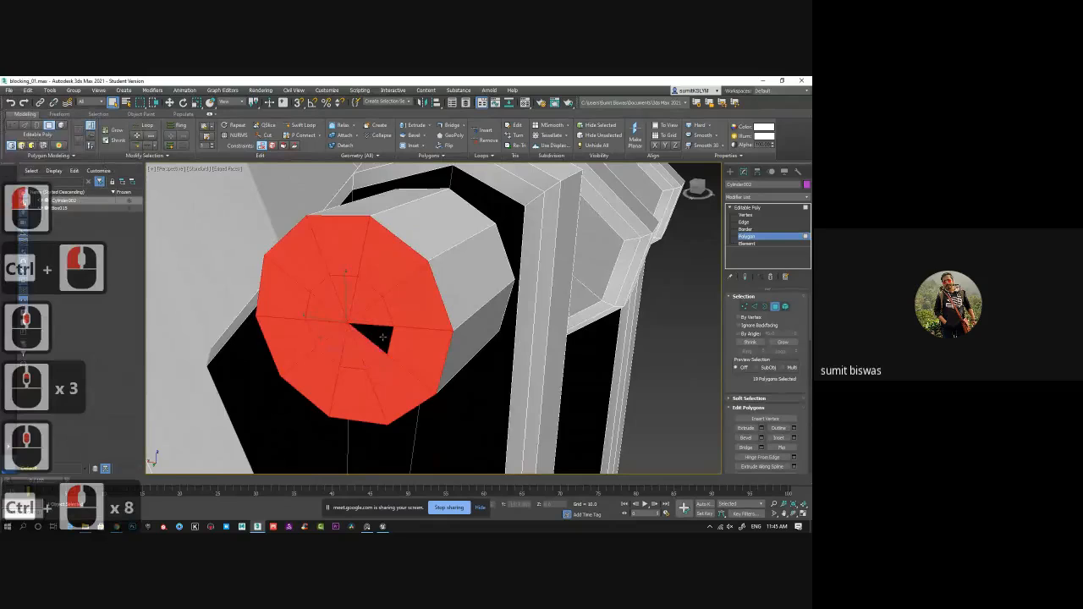
pyautogui.keyDown('ctrl'); pyautogui.click(382, 338); pyautogui.keyUp('ctrl')
pyautogui.click(781, 448)
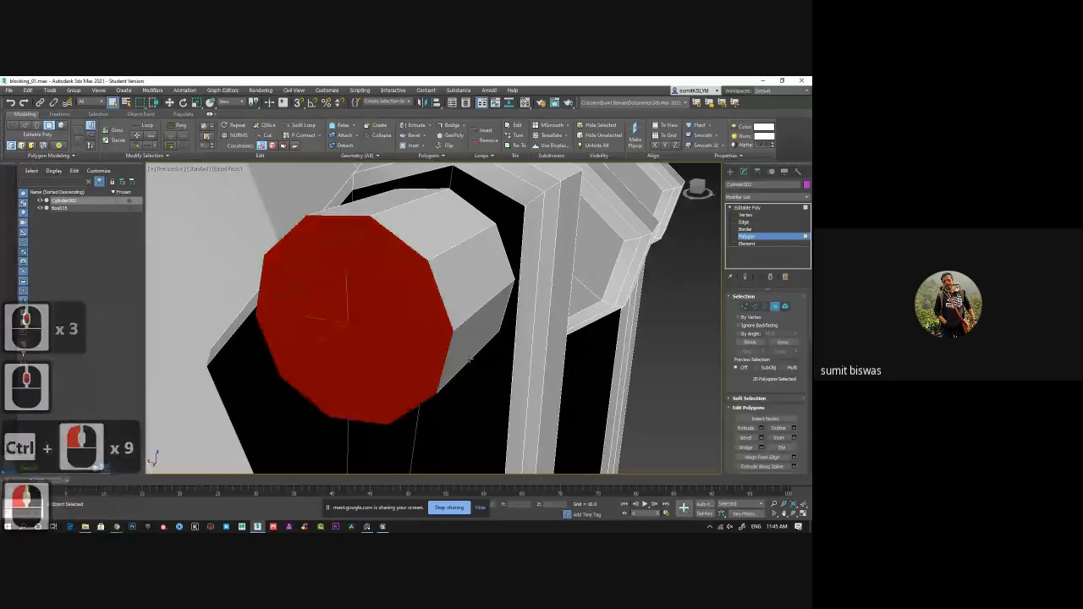
pyautogui.moveTo(596, 344); pyautogui.dragTo(602, 360, button='middle')
pyautogui.scroll(-3, 592, 348)
# - Switch to Unreal Editor and examine the pipe brackets and black wall strips of the placed corridor segments
pyautogui.click(657, 359)
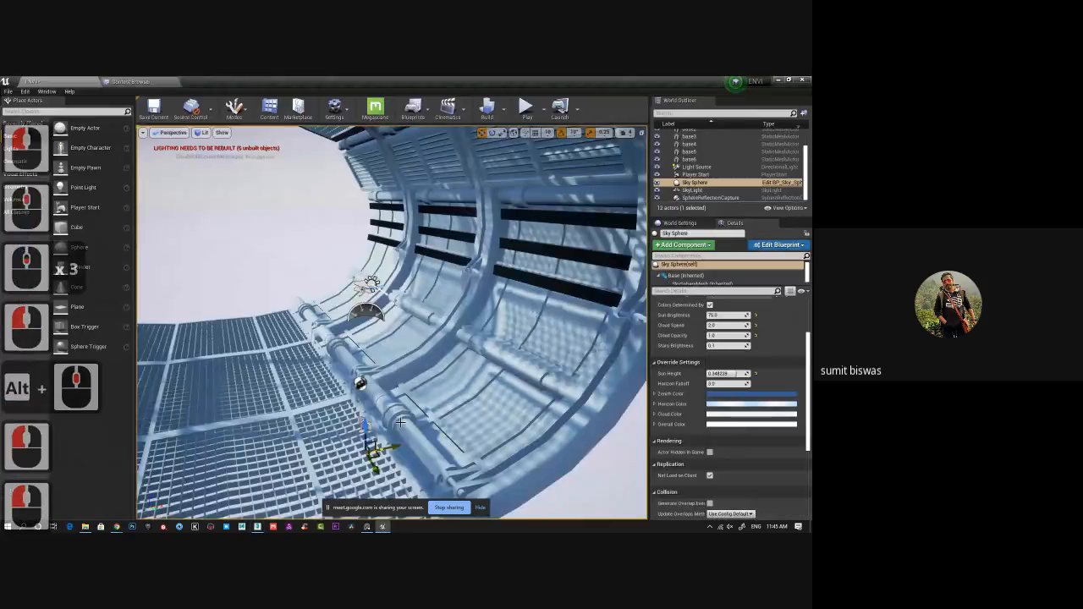
pyautogui.keyDown('alt'); pyautogui.moveTo(440, 330); pyautogui.dragTo(655, 335); pyautogui.keyUp('alt')
pyautogui.keyDown('alt'); pyautogui.moveTo(482, 381); pyautogui.dragTo(588, 530, button='right'); pyautogui.keyUp('alt')
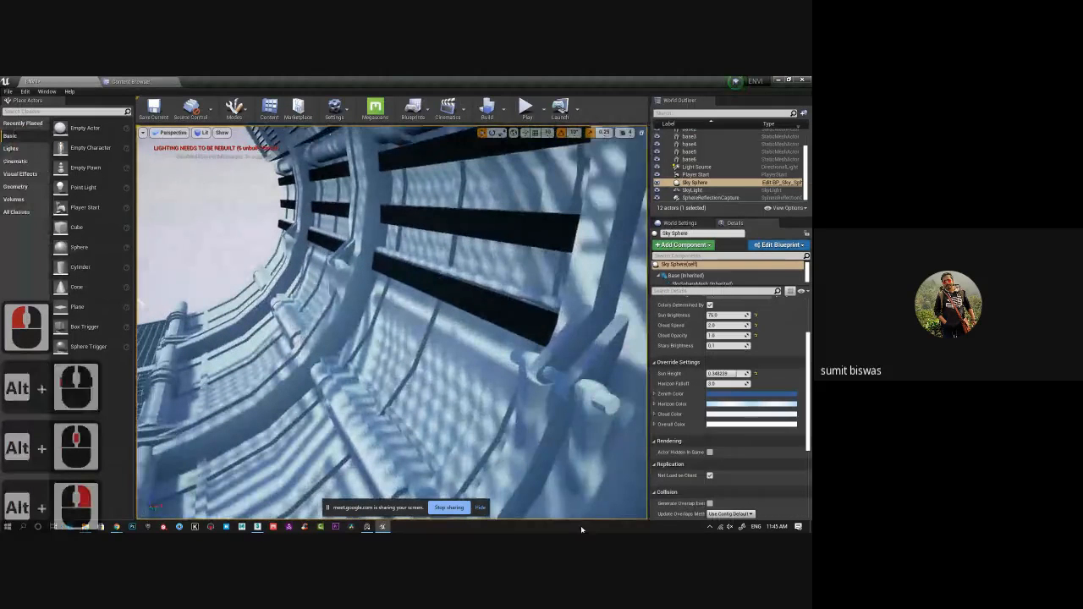
pyautogui.keyDown('alt'); pyautogui.moveTo(508, 441); pyautogui.dragTo(471, 388, button='middle'); pyautogui.keyUp('alt')
pyautogui.keyDown('alt'); pyautogui.moveTo(470, 388); pyautogui.dragTo(485, 406); pyautogui.keyUp('alt')
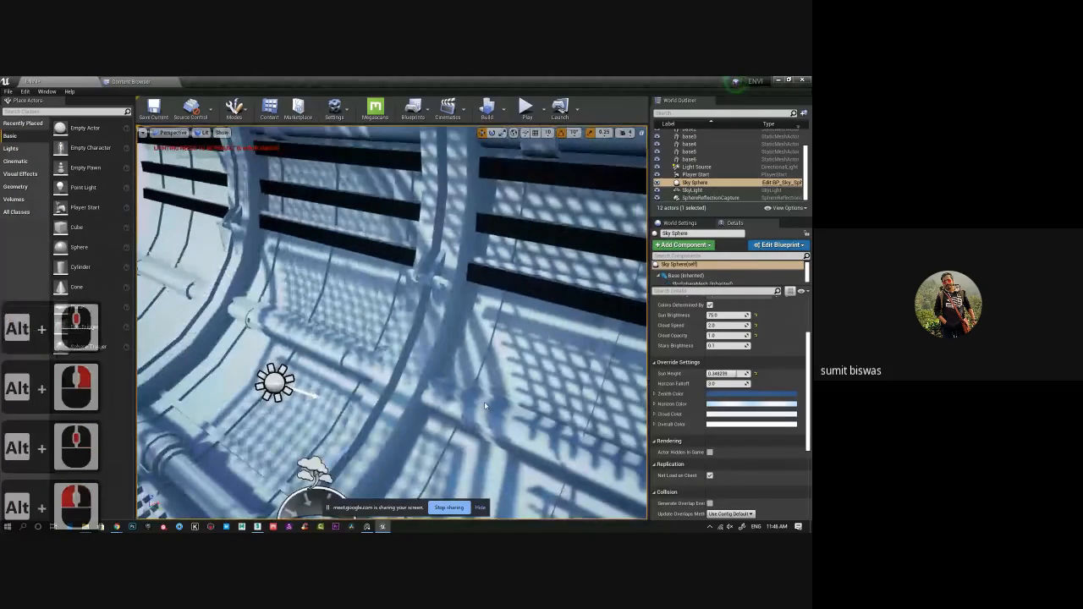
# - Switch back to 3ds Max and undo the recent polygon flips and selections on the brackets and pipe end
pyautogui.hotkey('alt', 'Tab')
pyautogui.keyDown('alt'); pyautogui.rightClick(465, 380); pyautogui.keyUp('alt')
pyautogui.moveTo(546, 352); pyautogui.dragTo(474, 364, button='middle')
pyautogui.scroll(-7, 489, 339)
pyautogui.scroll(3, 547, 373)
pyautogui.moveTo(474, 364); pyautogui.dragTo(530, 375, button='middle')
pyautogui.hotkey('ctrl', 'z')
pyautogui.hotkey('ctrl', 'z')
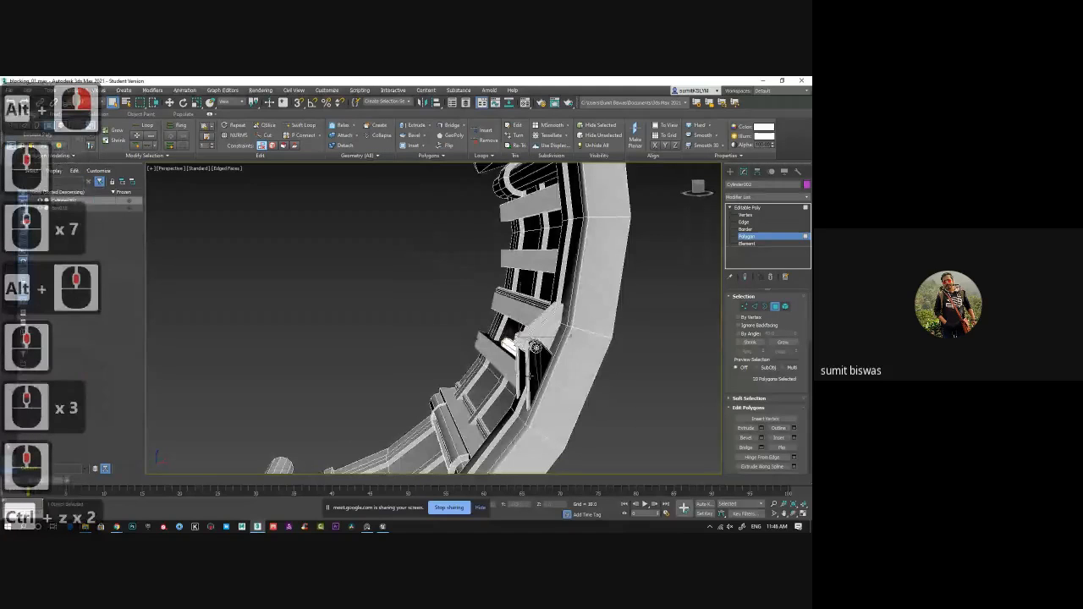
pyautogui.hotkey('ctrl', 'z')
pyautogui.hotkey('ctrl', 'z')
pyautogui.hotkey('ctrl', 'z')
pyautogui.hotkey('ctrl', 'z')
pyautogui.hotkey('ctrl', 'z')
pyautogui.hotkey('ctrl', 'z')
pyautogui.hotkey('ctrl', 'z')
pyautogui.hotkey('ctrl', 'z')
pyautogui.hotkey('ctrl', 'z')
pyautogui.hotkey('ctrl', 'z')
pyautogui.hotkey('ctrl', 'z')
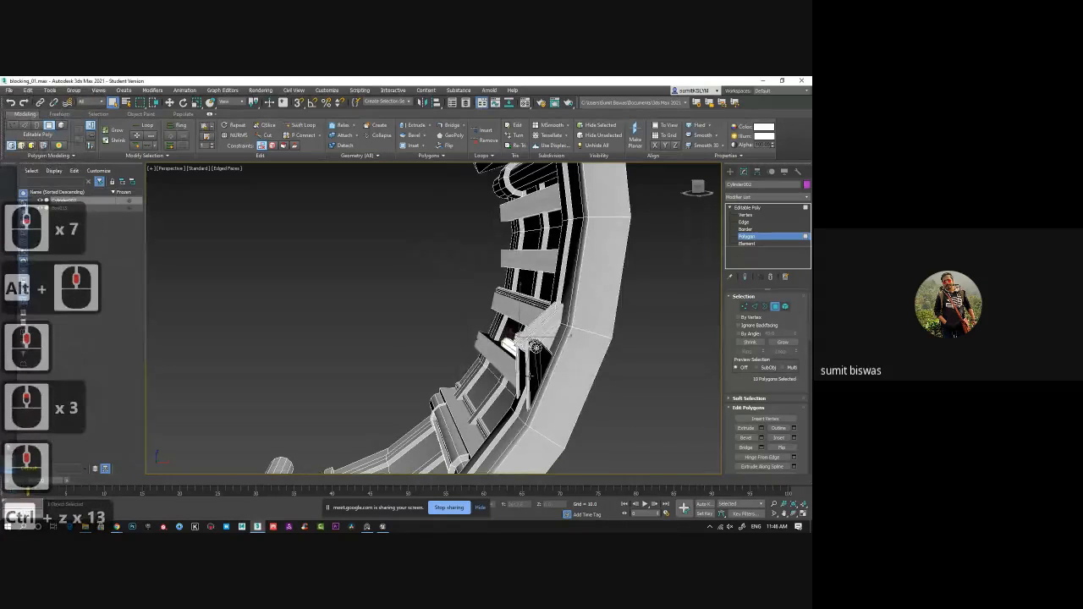
pyautogui.hotkey('ctrl', 'z')
pyautogui.keyDown('alt'); pyautogui.moveTo(536, 347); pyautogui.dragTo(603, 368, button='middle'); pyautogui.keyUp('alt')
pyautogui.hotkey('ctrl', 'z')
pyautogui.hotkey('ctrl', 'z')
pyautogui.hotkey('ctrl', 'z')
pyautogui.hotkey('ctrl', 'z')
pyautogui.hotkey('ctrl', 'z')
pyautogui.hotkey('ctrl', 'z')
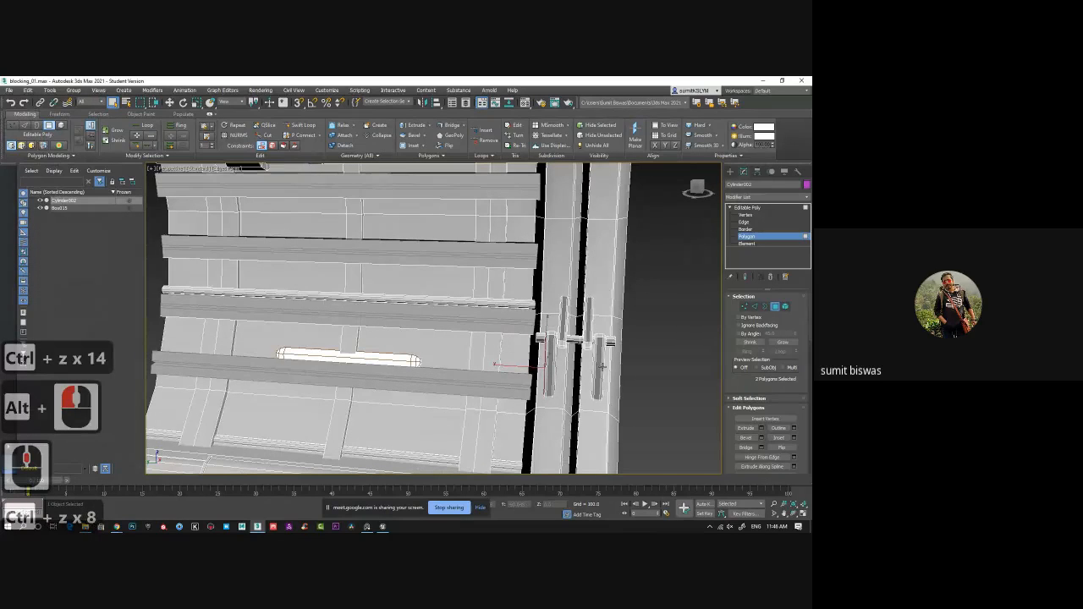
pyautogui.hotkey('ctrl', 'z')
pyautogui.hotkey('ctrl', 'z')
pyautogui.hotkey('ctrl', 'z')
pyautogui.hotkey('ctrl', 'z')
pyautogui.hotkey('ctrl', 'z')
pyautogui.hotkey('ctrl', 'z')
pyautogui.hotkey('ctrl', 'z')
pyautogui.hotkey('ctrl', 'z')
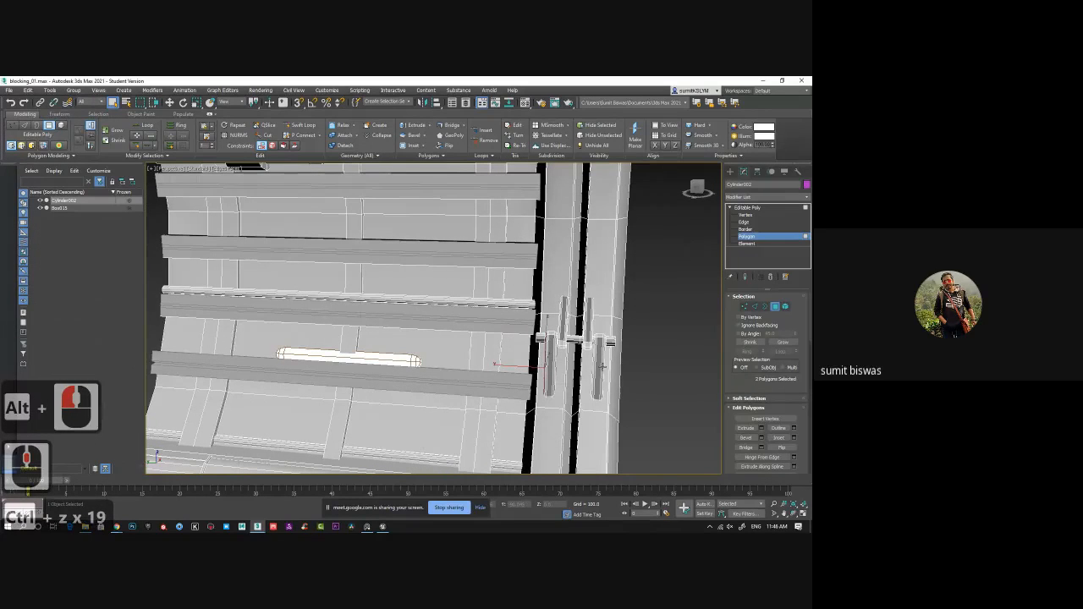
pyautogui.hotkey('ctrl', 'z')
pyautogui.hotkey('ctrl', 'z')
pyautogui.hotkey('ctrl', 'z')
pyautogui.hotkey('ctrl', 'z')
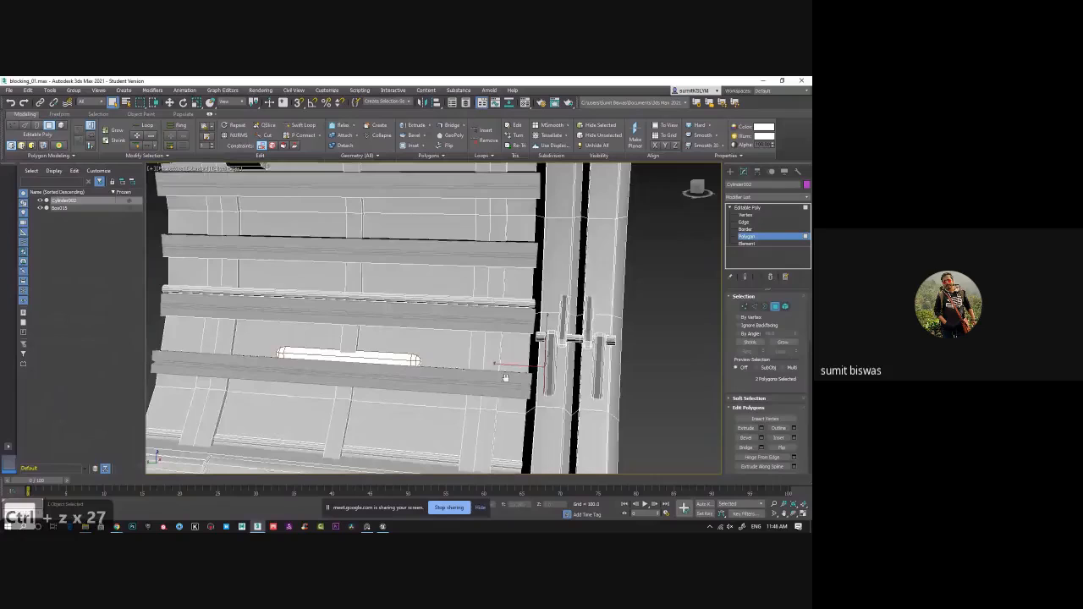
pyautogui.scroll(-5, 602, 366)
pyautogui.keyDown('alt'); pyautogui.moveTo(603, 366); pyautogui.dragTo(530, 351, button='middle'); pyautogui.keyUp('alt')
pyautogui.scroll(6, 530, 351)
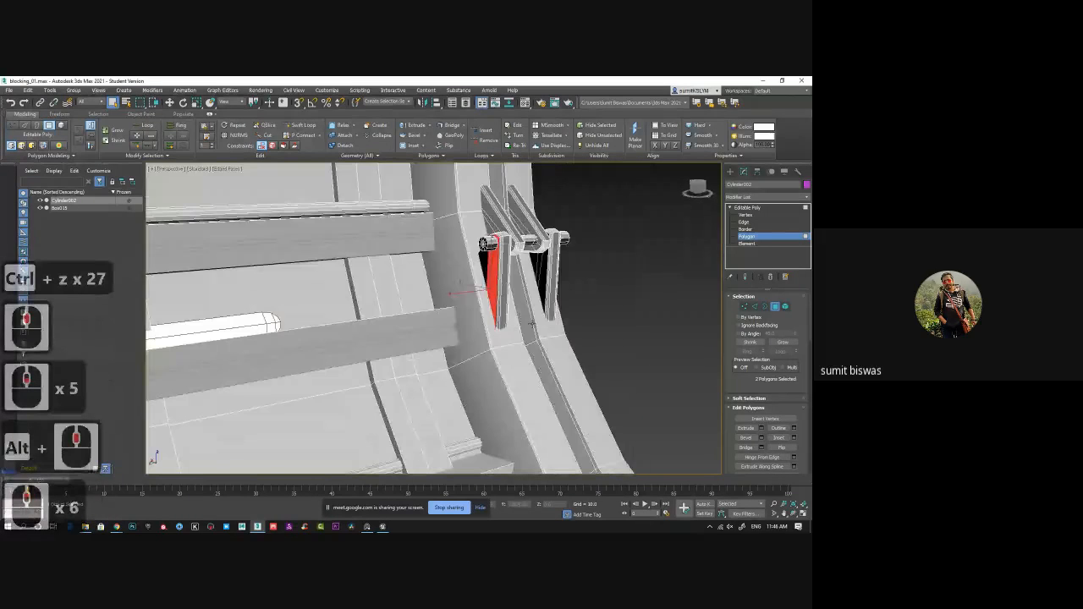
pyautogui.hotkey('ctrl', 'z')
pyautogui.hotkey('ctrl', 'z')
pyautogui.hotkey('ctrl', 'z')
pyautogui.hotkey('ctrl', 'z')
pyautogui.scroll(-8, 508, 325)
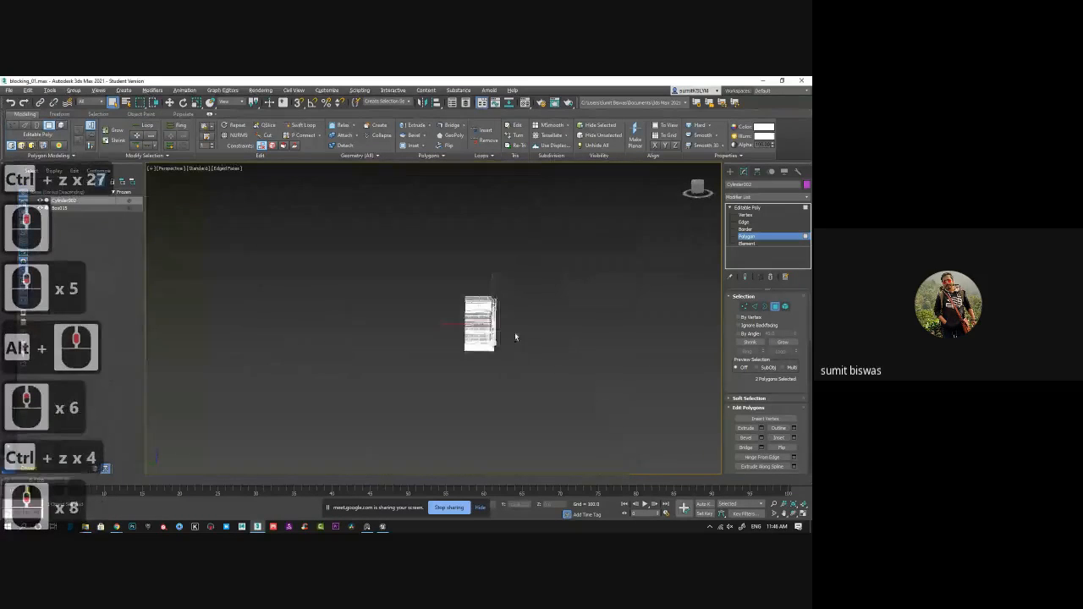
# - Leave polygon editing and reselect the whole corridor segment
pyautogui.keyDown('alt'); pyautogui.moveTo(515, 333); pyautogui.dragTo(559, 332, button='middle'); pyautogui.keyUp('alt')
pyautogui.click(775, 307)
pyautogui.click(612, 355)
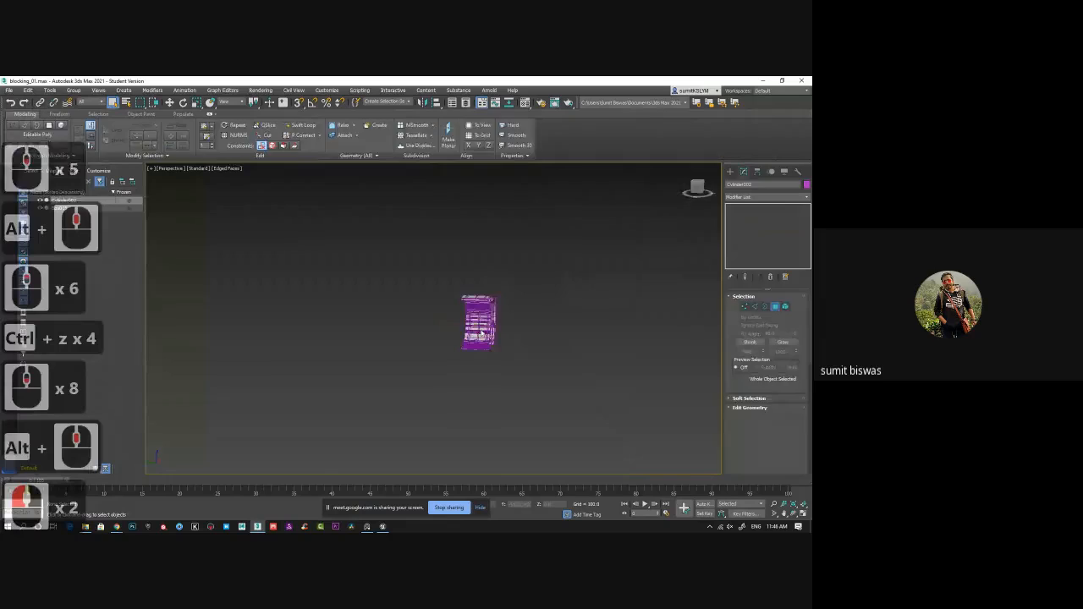
pyautogui.keyDown('alt'); pyautogui.moveTo(613, 356); pyautogui.dragTo(489, 342, button='middle'); pyautogui.keyUp('alt')
pyautogui.click(447, 337)
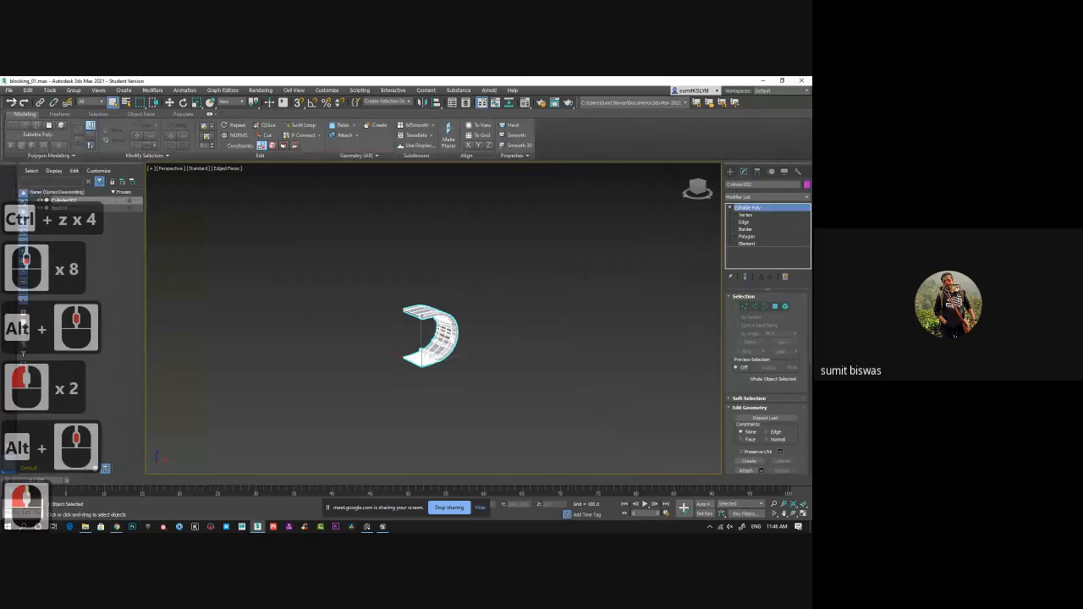
pyautogui.click(9, 91)
pyautogui.keyDown('alt'); pyautogui.moveTo(414, 311); pyautogui.dragTo(450, 323, button='middle'); pyautogui.keyUp('alt')
pyautogui.scroll(2, 450, 322)
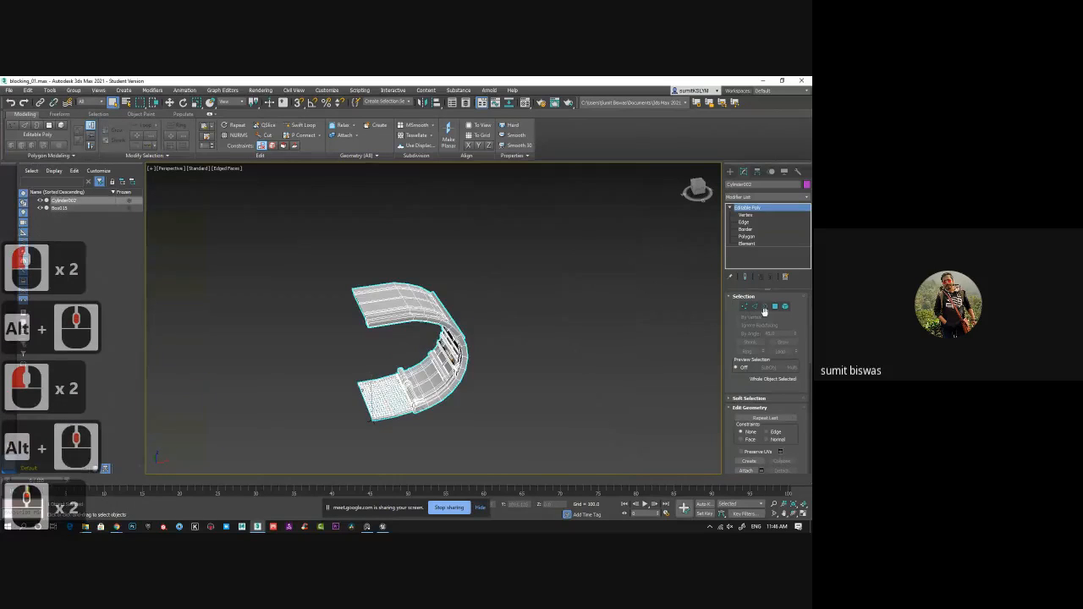
# - Select the open border running along the curved end of the corridor segment at Border level
pyautogui.click(756, 306)
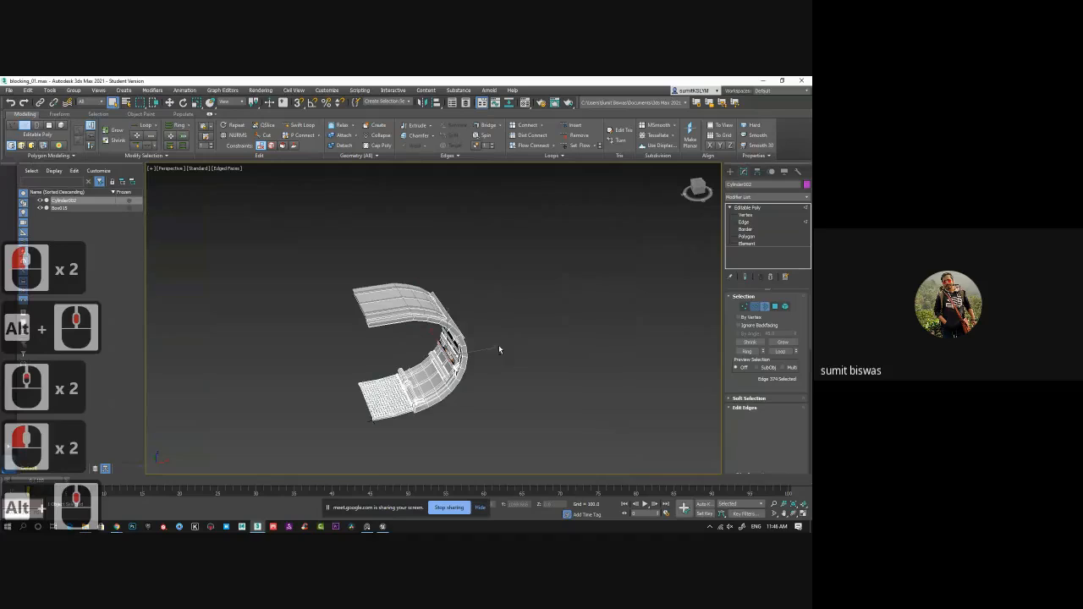
pyautogui.keyDown('alt'); pyautogui.moveTo(526, 365); pyautogui.dragTo(532, 339, button='middle'); pyautogui.keyUp('alt')
pyautogui.click(766, 307)
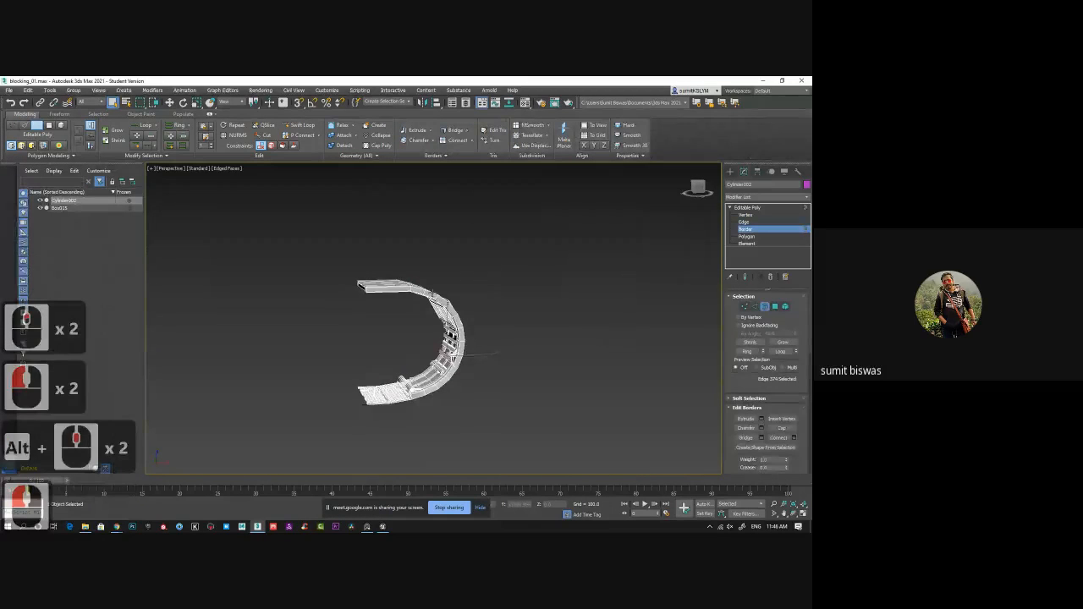
pyautogui.click(453, 336)
pyautogui.moveTo(457, 325)
pyautogui.keyDown('alt'); pyautogui.mouseDown(button='middle')
pyautogui.moveTo(523, 319)
pyautogui.moveTo(572, 329)
pyautogui.moveTo(469, 316)
pyautogui.moveTo(477, 324)
pyautogui.mouseUp(button='middle'); pyautogui.keyUp('alt')
pyautogui.scroll(2, 469, 328)
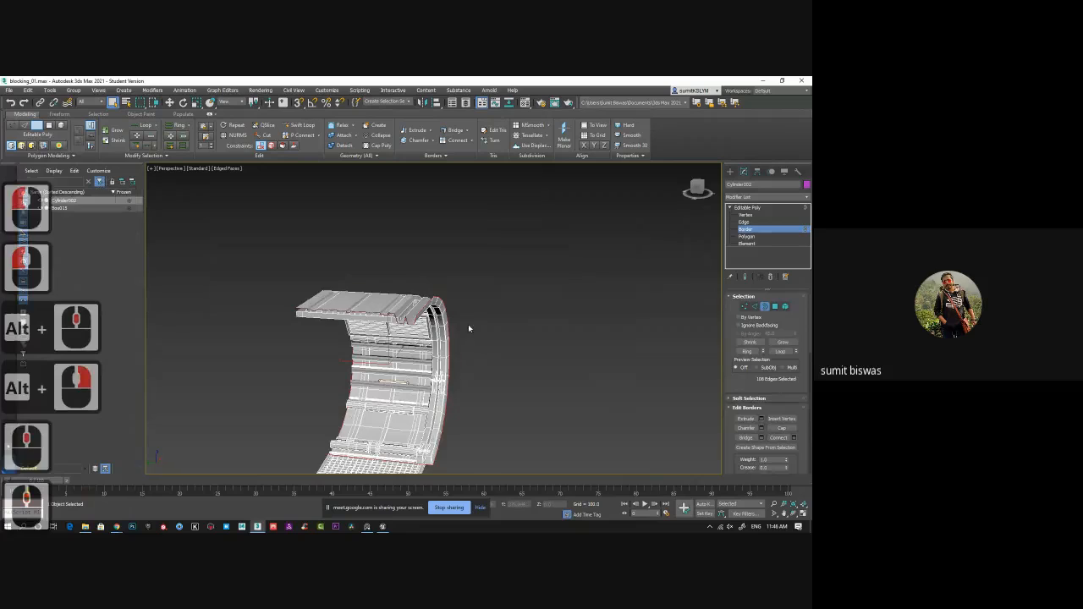
# - Try to extrude the selected border outward with a height of about 28.41 and a width of 0
pyautogui.press('r')
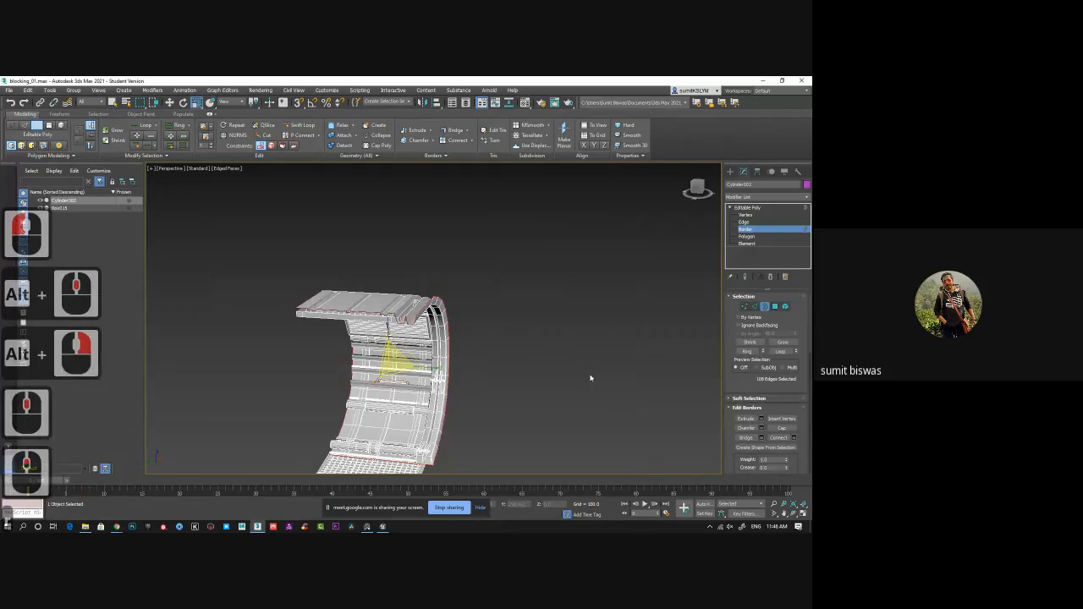
pyautogui.click(761, 419)
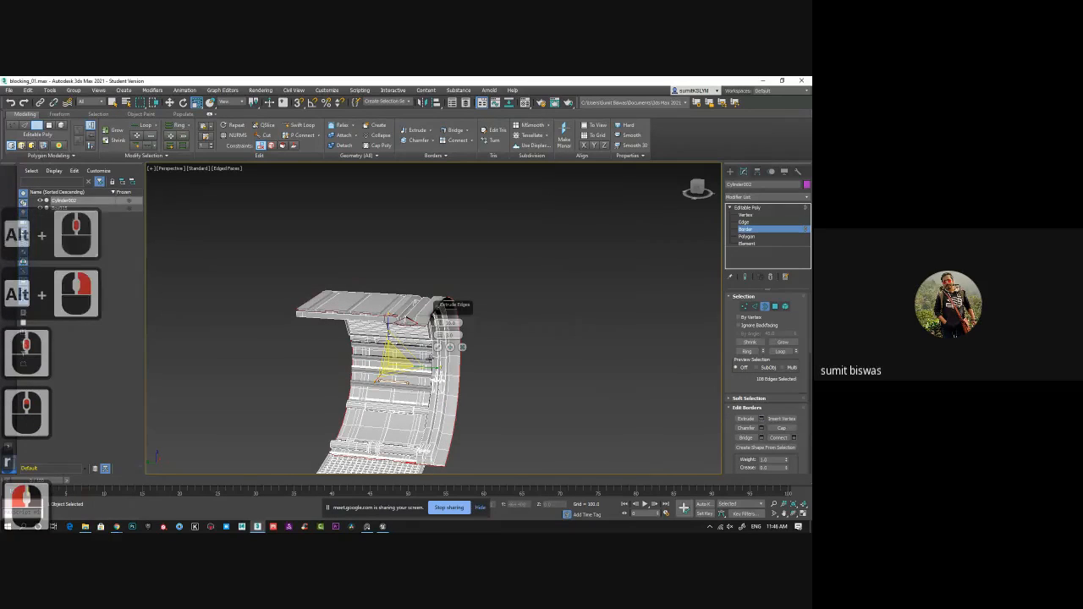
pyautogui.moveTo(439, 323)
pyautogui.mouseDown()
pyautogui.moveTo(438, 264)
pyautogui.moveTo(441, 308)
pyautogui.mouseUp()
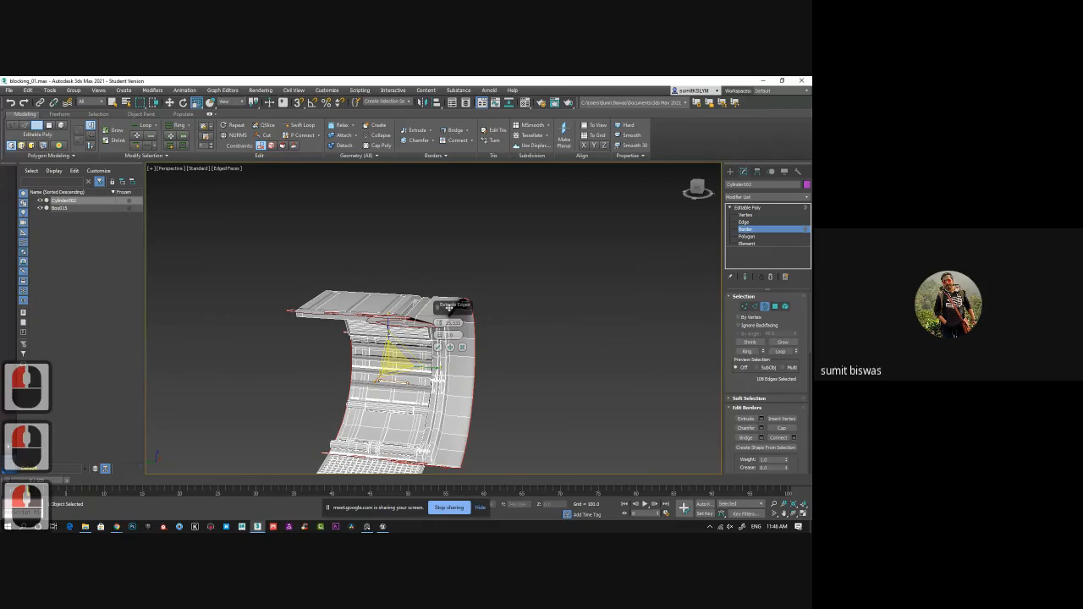
pyautogui.moveTo(441, 326); pyautogui.dragTo(440, 369)
pyautogui.keyDown('alt'); pyautogui.moveTo(521, 352); pyautogui.dragTo(449, 318, button='middle'); pyautogui.keyUp('alt')
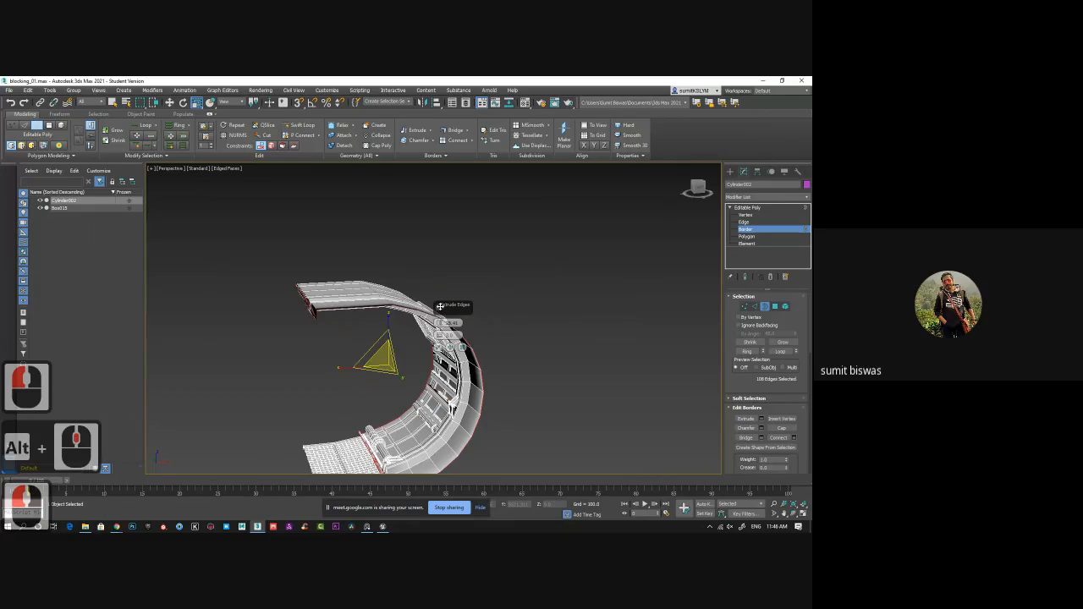
pyautogui.moveTo(449, 313); pyautogui.dragTo(548, 390)
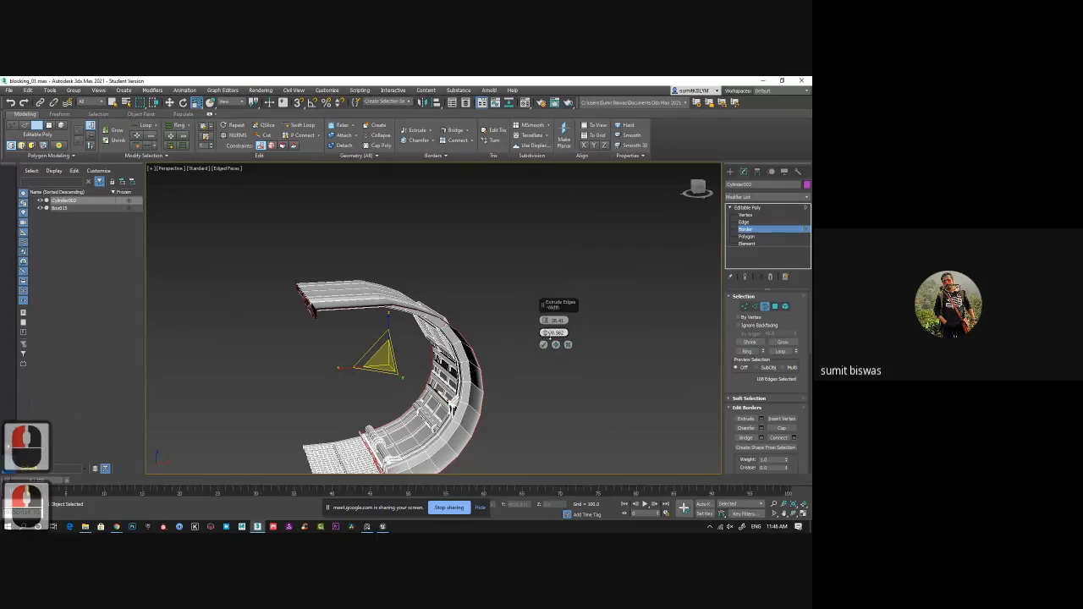
pyautogui.rightClick(546, 332)
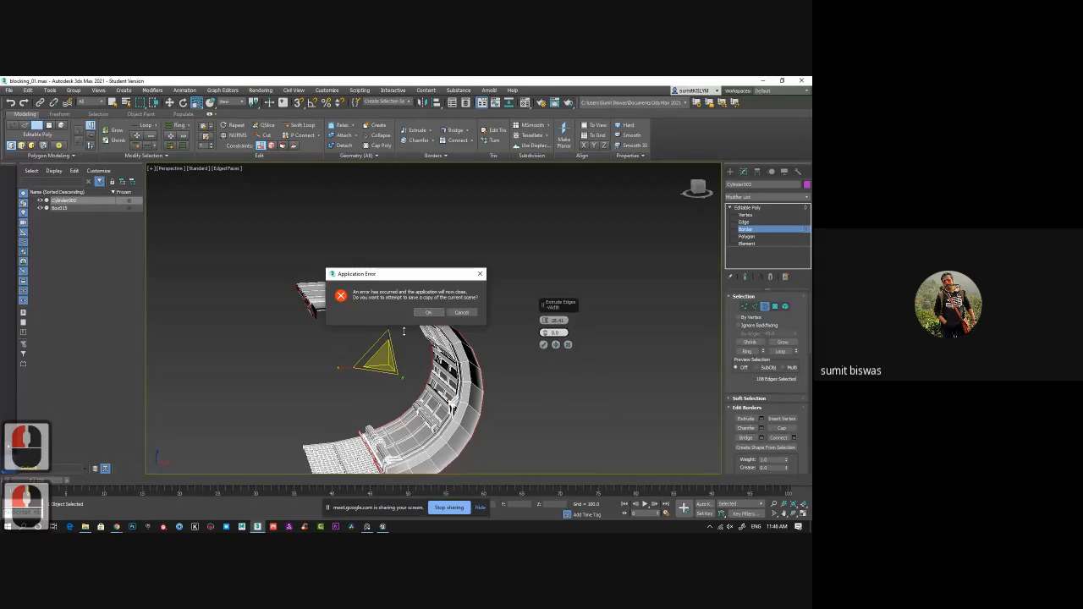
# - Try to dismiss the application error dialog without saving a copy of the scene
pyautogui.click(461, 313)
pyautogui.click(468, 312)
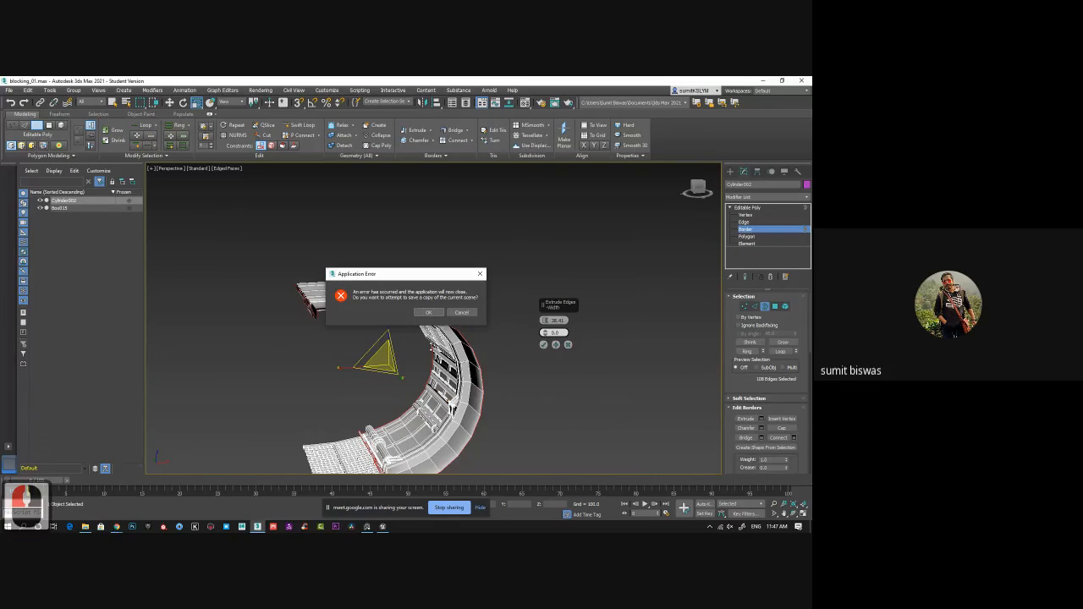
pyautogui.click(462, 313)
pyautogui.click(462, 313)
pyautogui.click(462, 313)
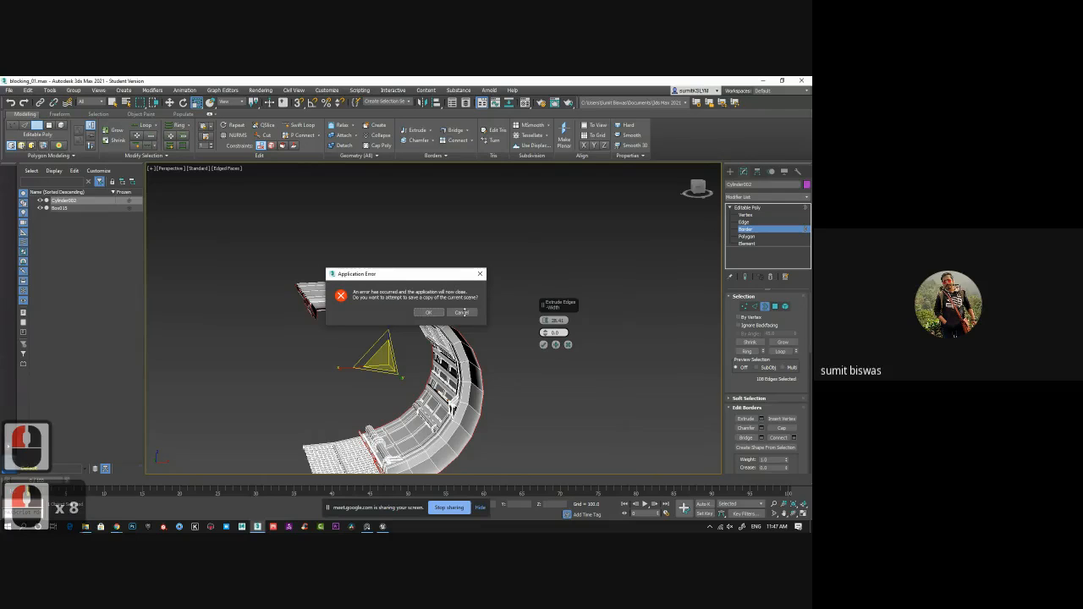
pyautogui.click(462, 313)
pyautogui.click(465, 313)
pyautogui.click(464, 312)
pyautogui.click(465, 312)
pyautogui.click(480, 274)
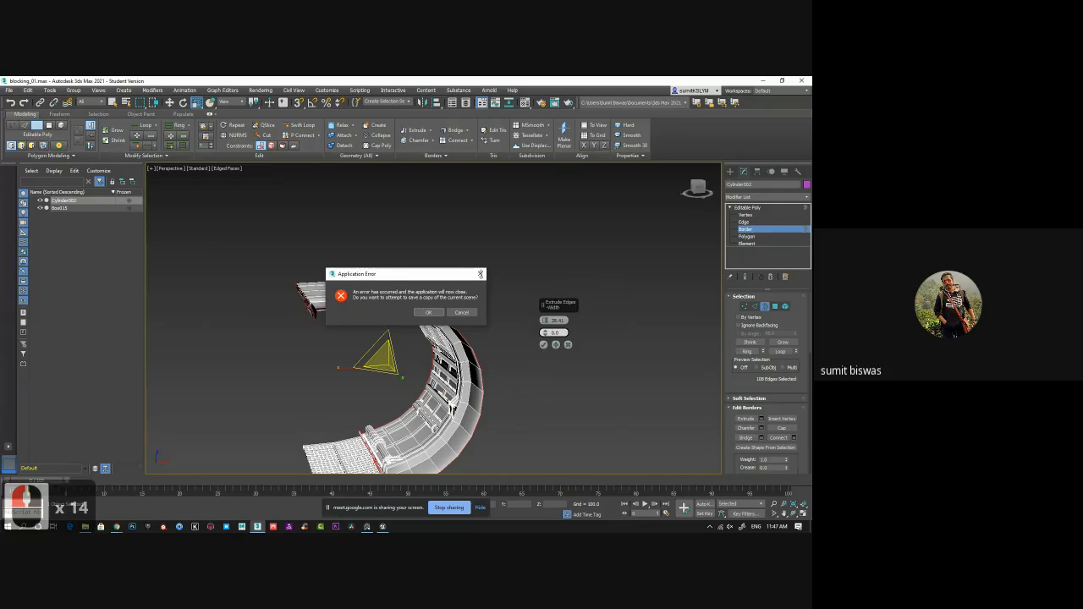
pyautogui.click(480, 275)
pyautogui.click(480, 274)
pyautogui.click(480, 274)
pyautogui.click(480, 275)
pyautogui.click(480, 274)
pyautogui.click(480, 275)
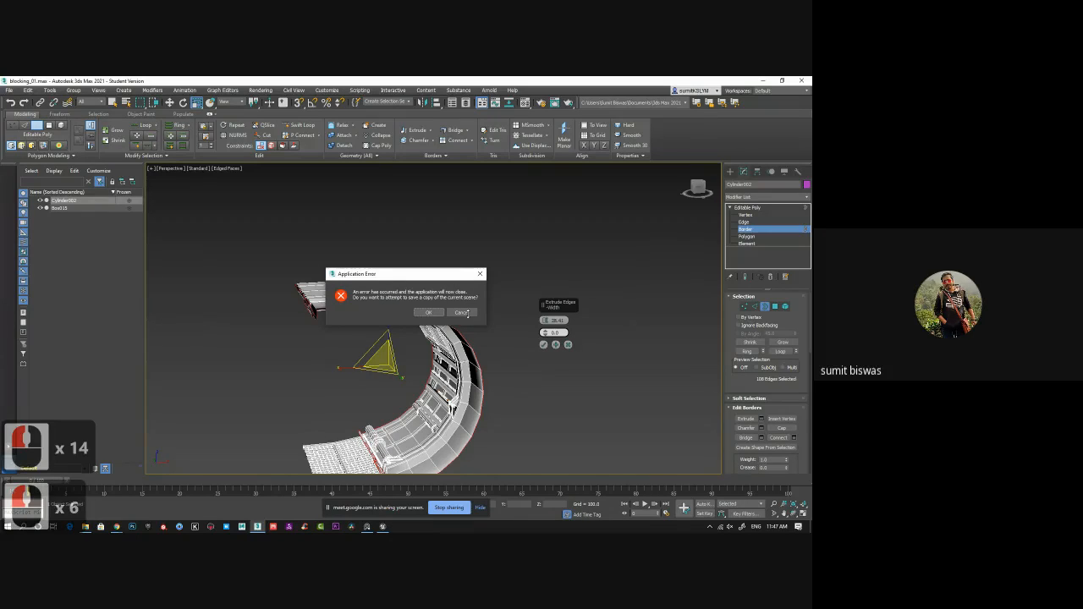
pyautogui.click(465, 313)
pyautogui.click(465, 312)
pyautogui.click(465, 312)
pyautogui.click(465, 312)
pyautogui.click(465, 313)
pyautogui.click(465, 313)
pyautogui.click(464, 312)
pyautogui.click(465, 312)
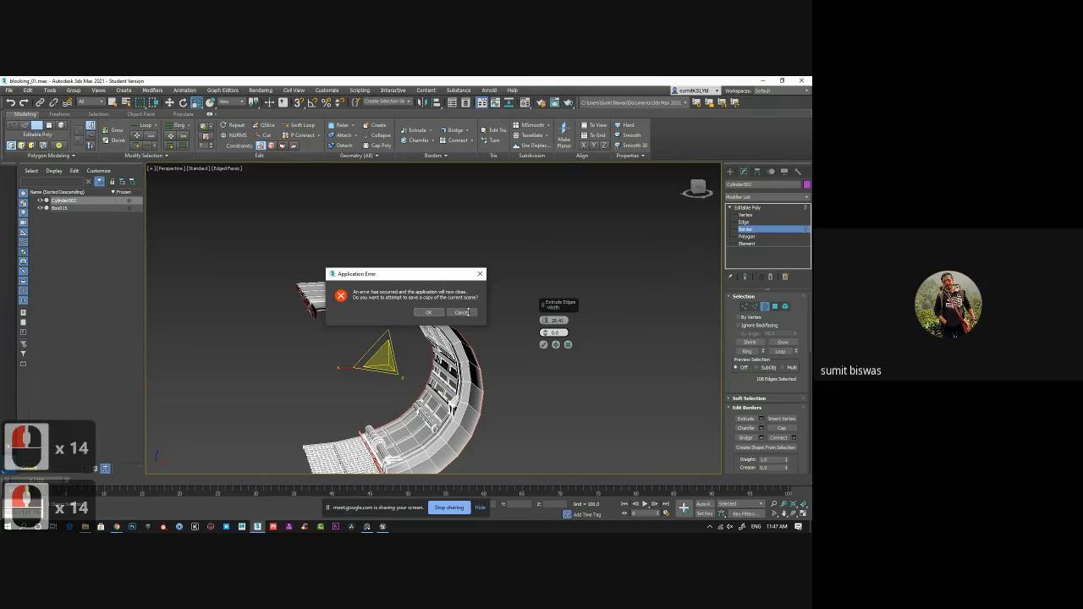
pyautogui.click(466, 312)
pyautogui.click(466, 312)
pyautogui.click(466, 313)
# - Select the frozen 3ds Max 2021 process in Task Manager, and try accepting the error dialog's offer to save a scene copy
pyautogui.rightClick(459, 528)
pyautogui.click(478, 485)
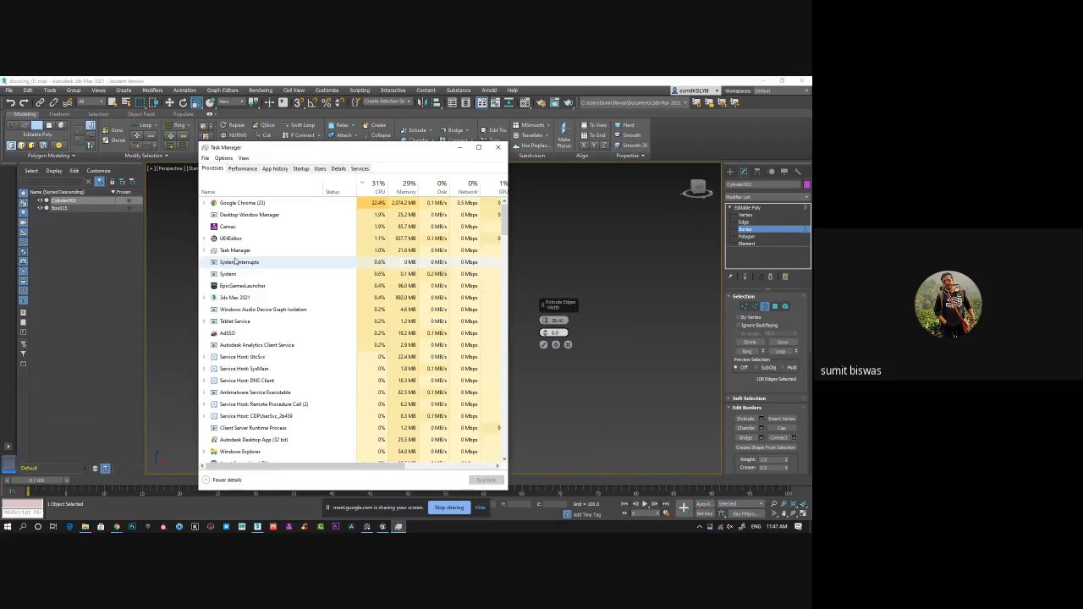
pyautogui.click(237, 356)
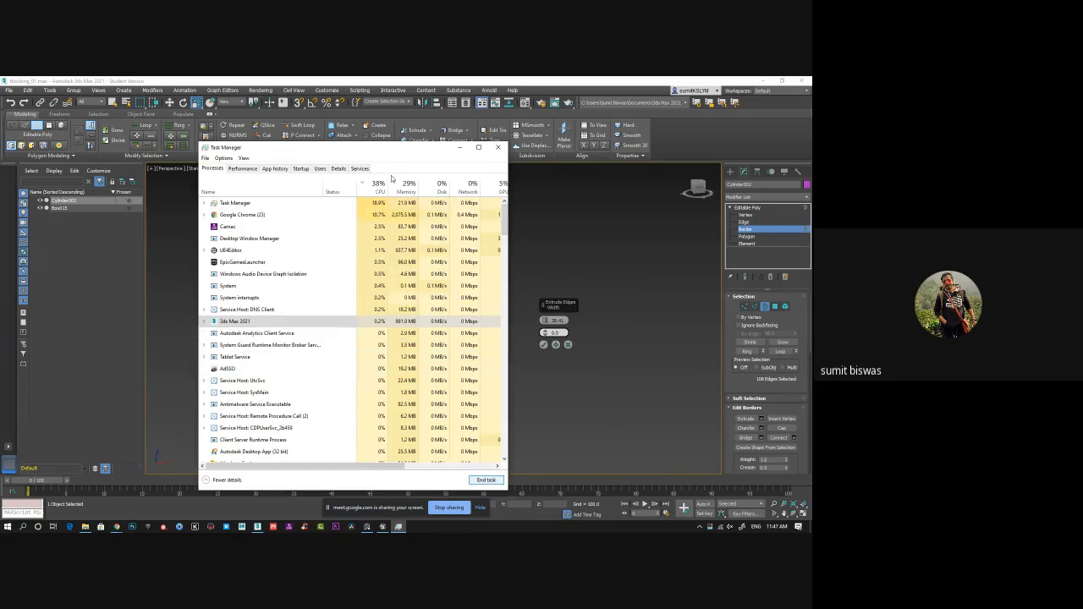
pyautogui.click(460, 147)
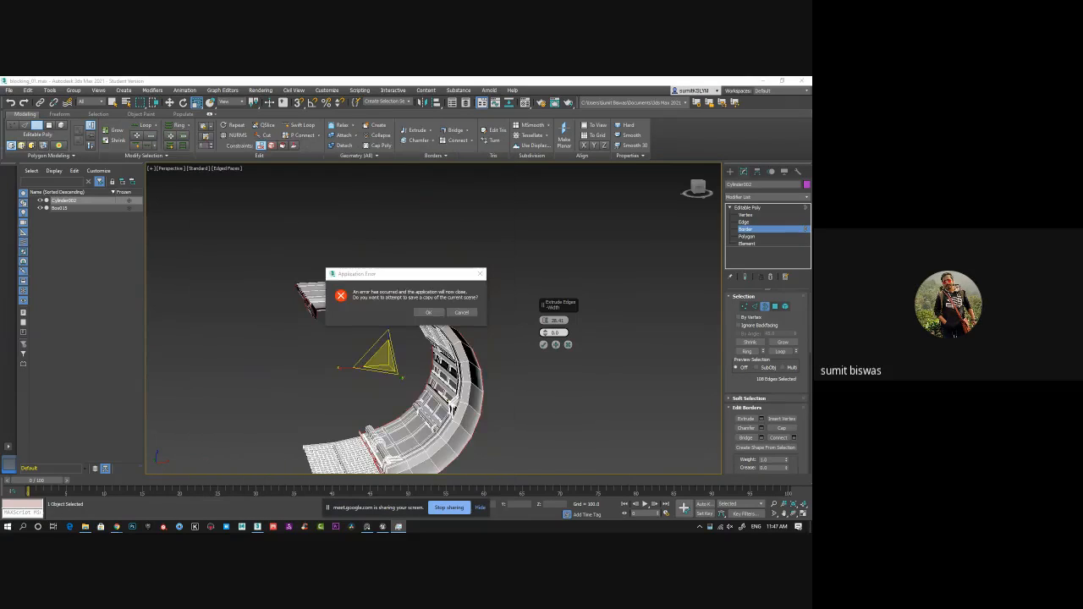
pyautogui.tripleClick(432, 313)
pyautogui.click(252, 302)
# - Launch a fresh 3ds Max 2021 session and close its welcome screen
pyautogui.click(116, 526)
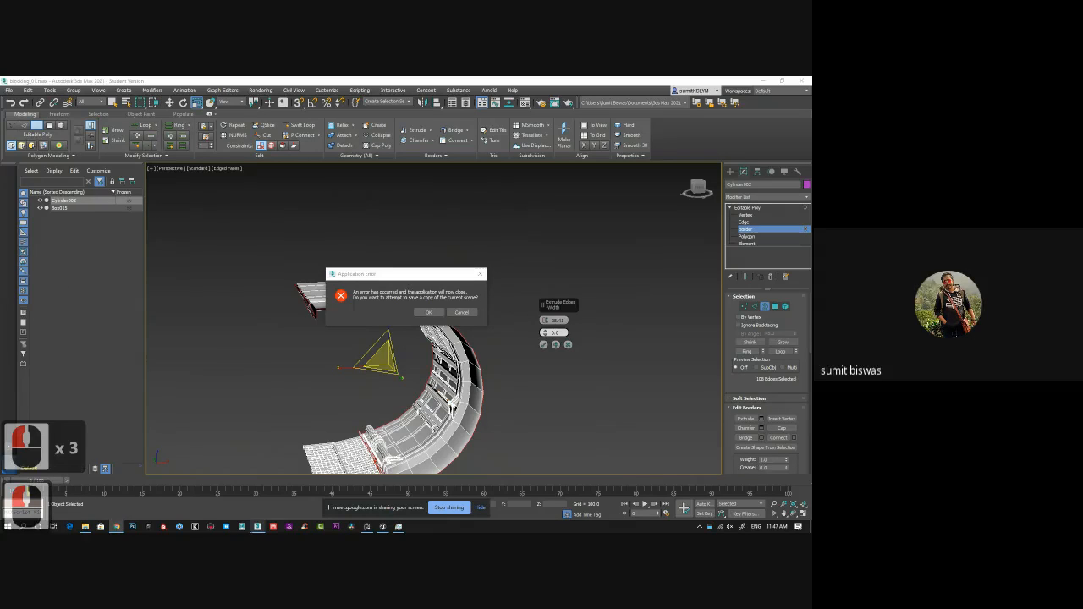
pyautogui.click(257, 526)
pyautogui.rightClick(258, 526)
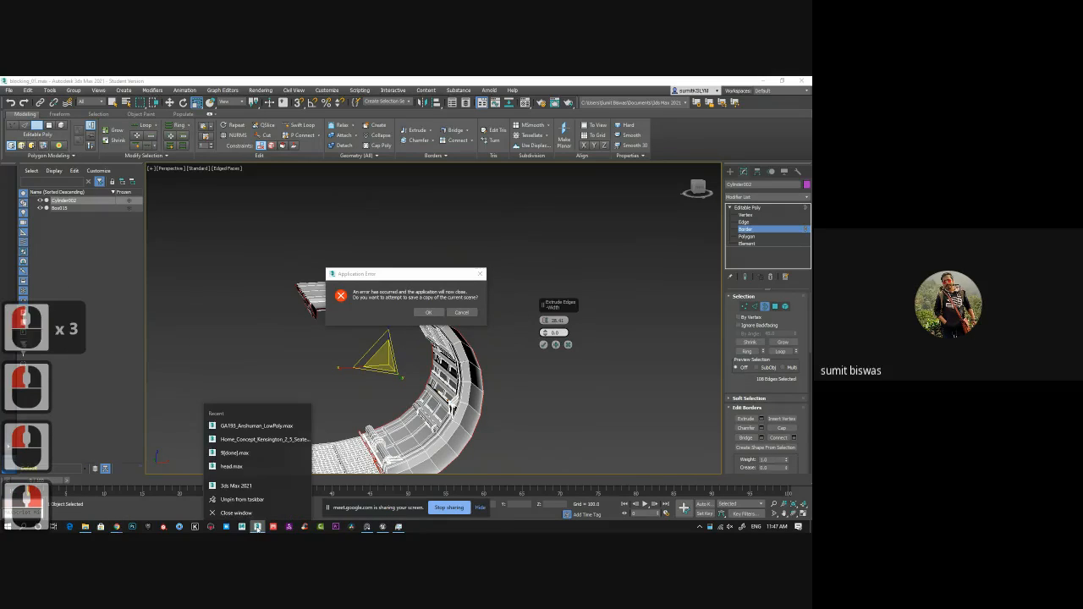
pyautogui.click(247, 486)
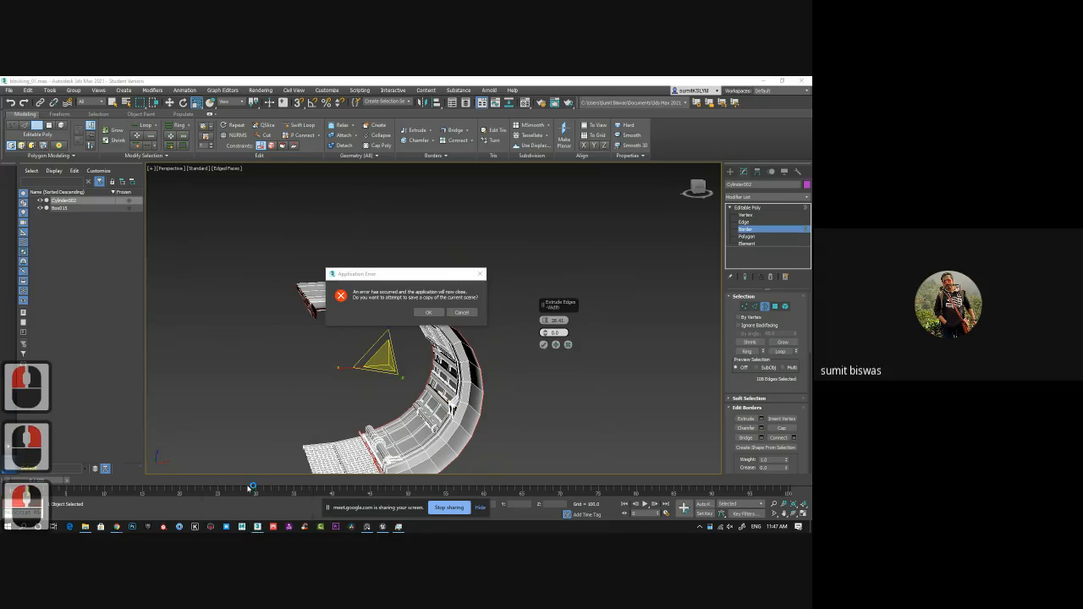
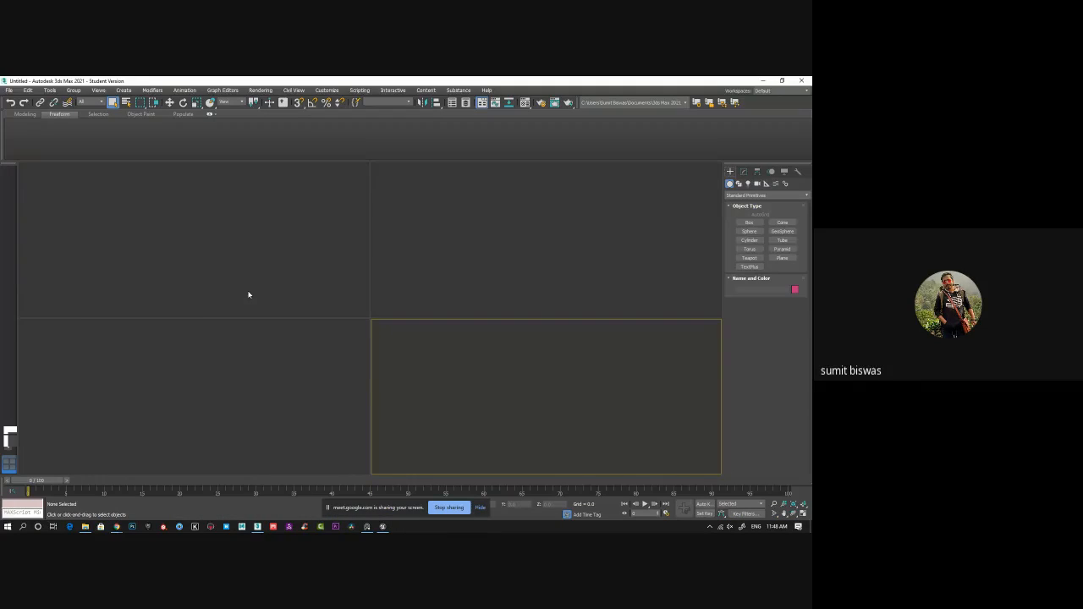
pyautogui.click(419, 369)
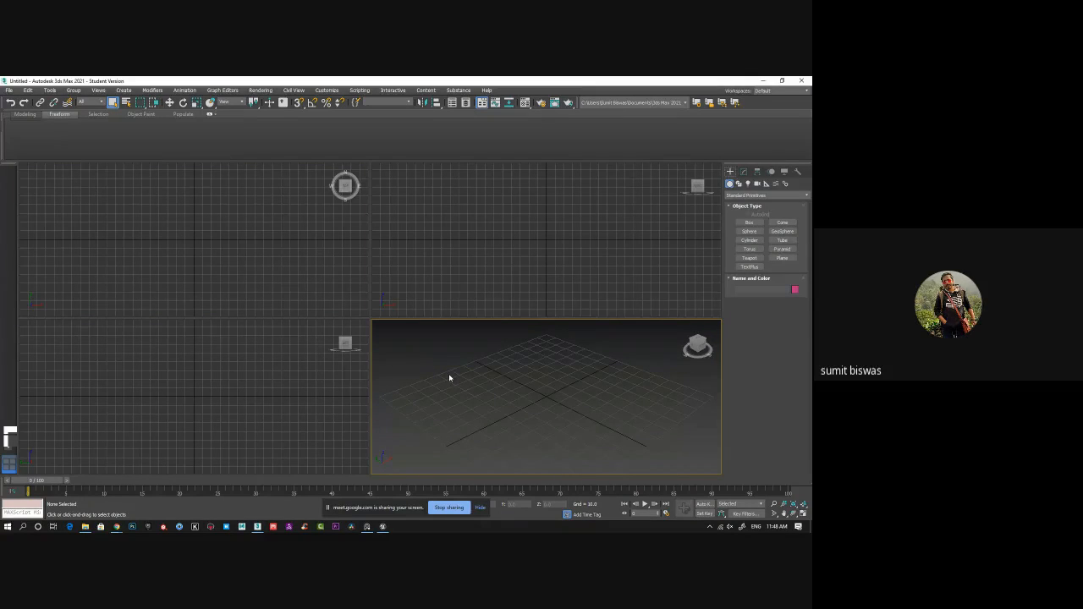
pyautogui.click(117, 527)
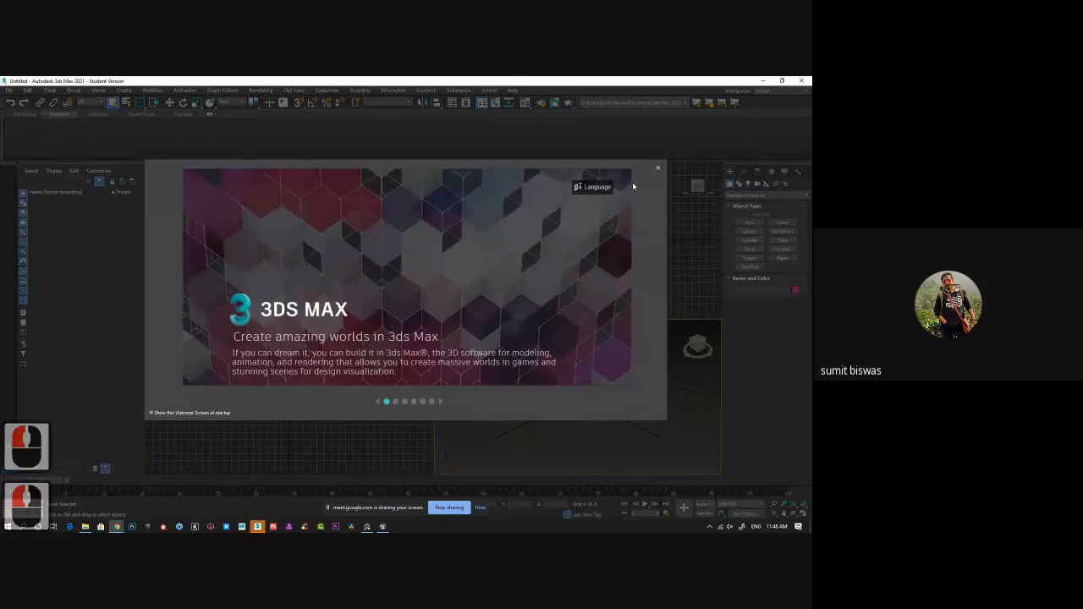
pyautogui.click(657, 168)
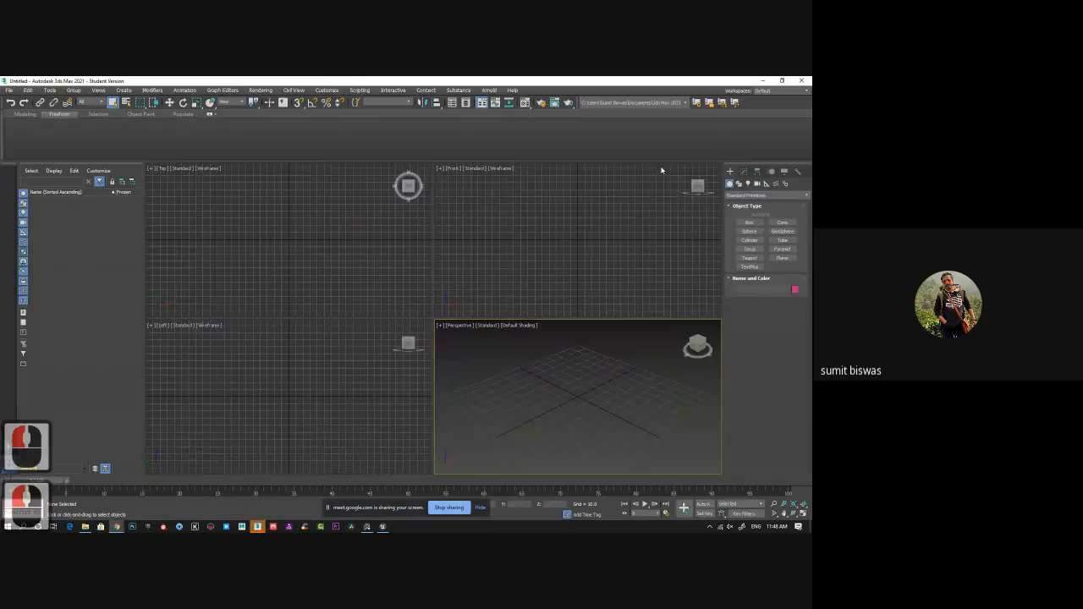
# - Reopen the recent scene blocking_01.max and dismiss the warning shown on loading
pyautogui.click(9, 90)
pyautogui.moveTo(47, 135)
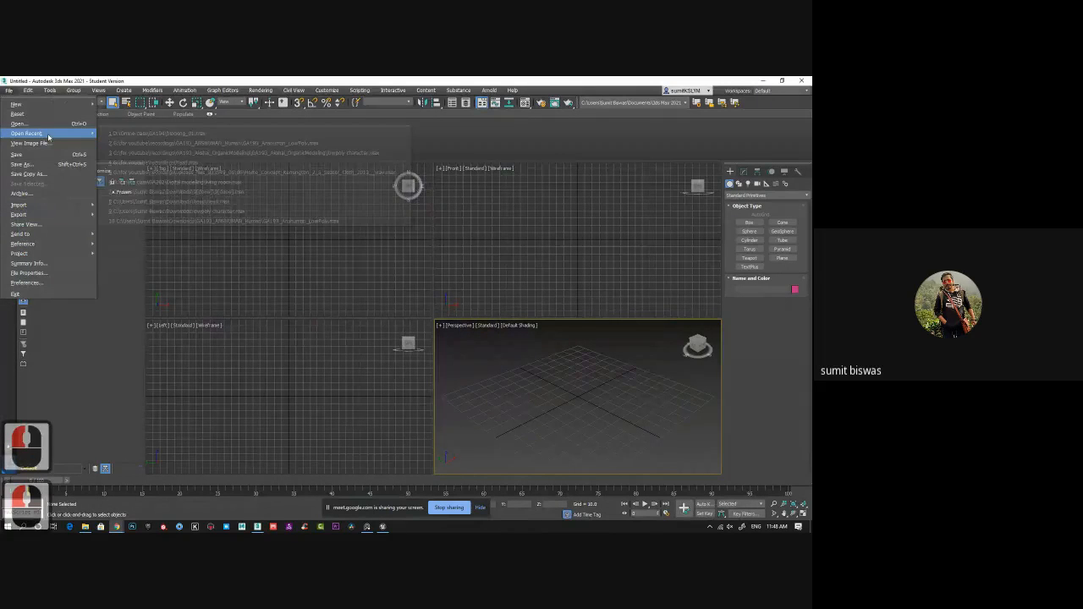
pyautogui.click(161, 134)
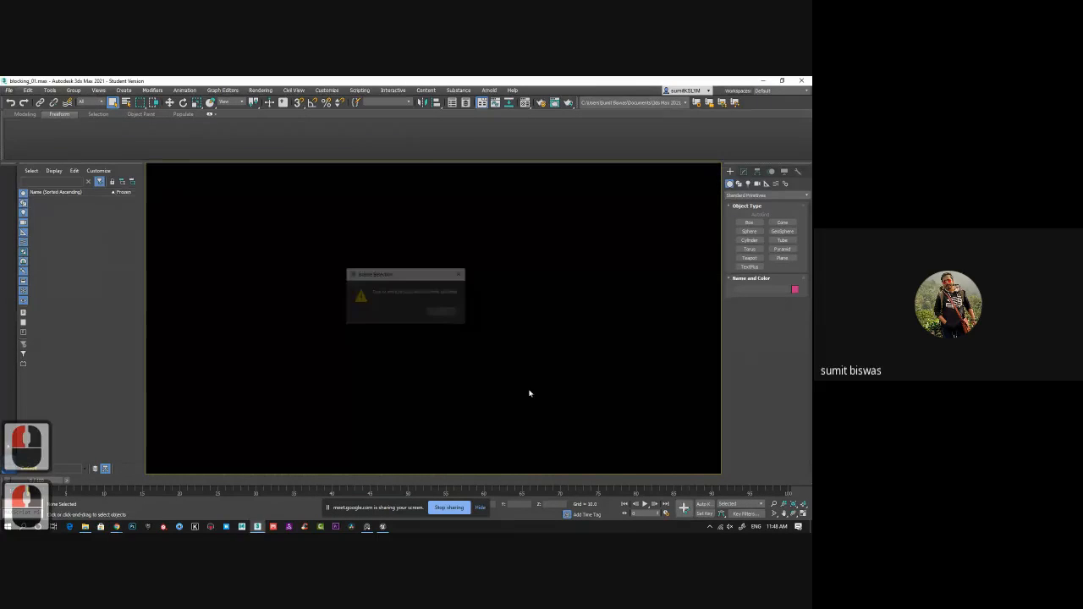
pyautogui.click(444, 313)
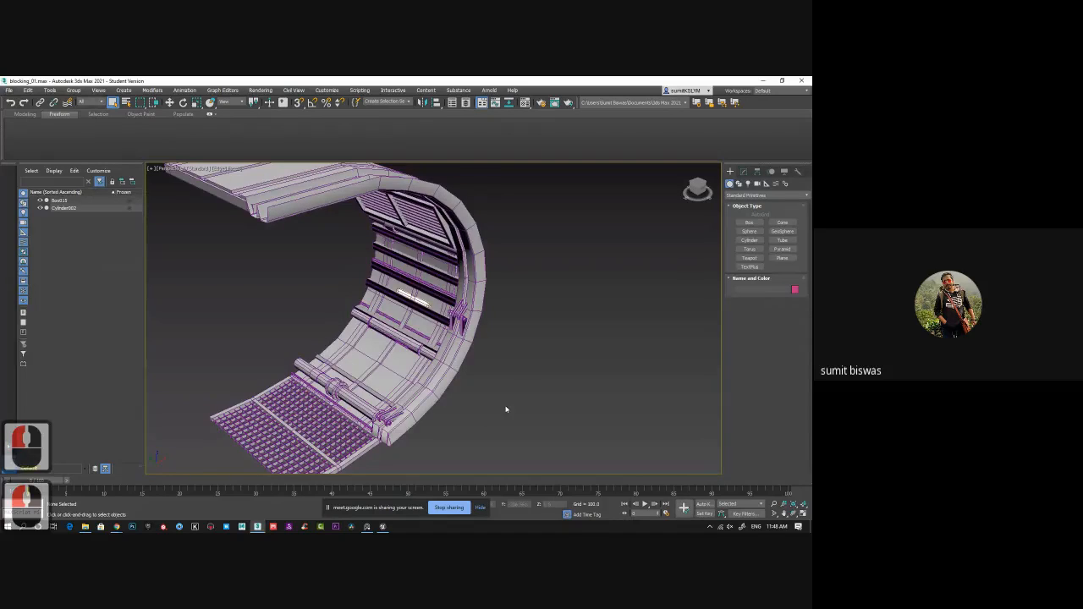
# - Select the curved corridor segment, turn off selection isolation and start editing the segment at Element level
pyautogui.keyDown('alt'); pyautogui.moveTo(488, 396); pyautogui.dragTo(508, 378, button='middle'); pyautogui.keyUp('alt')
pyautogui.click(474, 339)
pyautogui.moveTo(507, 379)
pyautogui.mouseDown(button='middle')
pyautogui.moveTo(518, 360)
pyautogui.moveTo(499, 365)
pyautogui.moveTo(521, 325)
pyautogui.moveTo(500, 356)
pyautogui.moveTo(504, 370)
pyautogui.mouseUp(button='middle')
pyautogui.scroll(-3, 500, 356)
pyautogui.moveTo(411, 508); pyautogui.dragTo(232, 492)
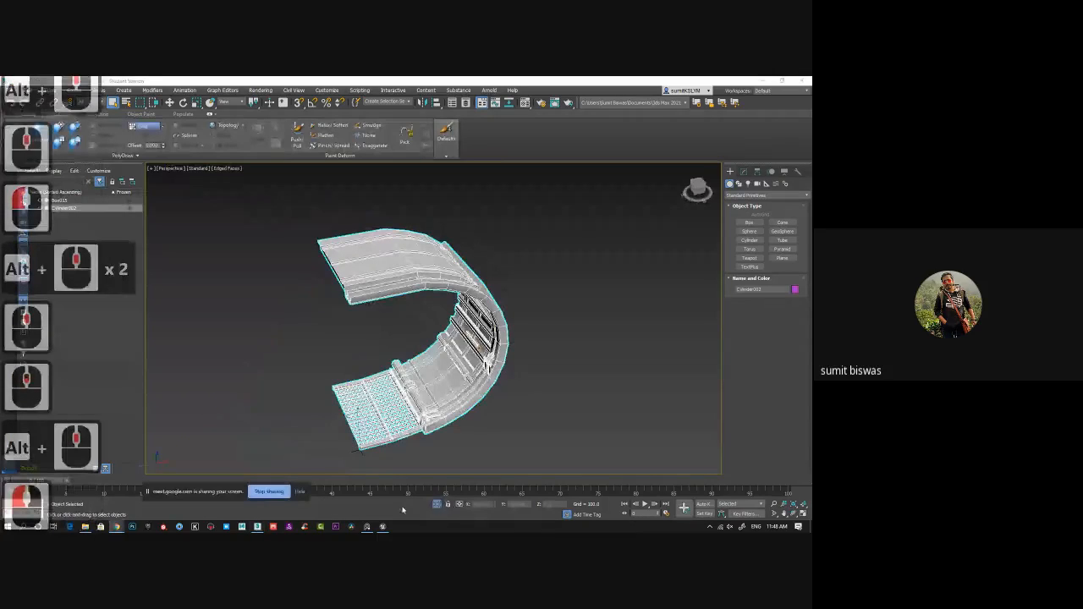
pyautogui.click(437, 505)
pyautogui.keyDown('alt'); pyautogui.moveTo(466, 416); pyautogui.dragTo(398, 460, button='middle'); pyautogui.keyUp('alt')
pyautogui.scroll(3, 483, 398)
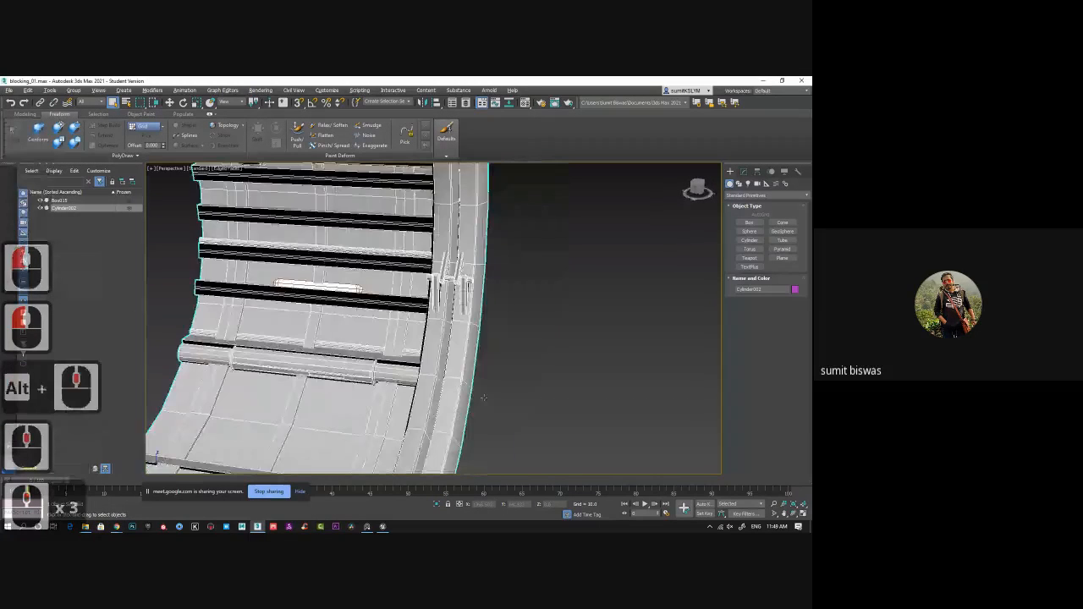
pyautogui.keyDown('alt'); pyautogui.moveTo(483, 398); pyautogui.dragTo(384, 363, button='middle'); pyautogui.keyUp('alt')
pyautogui.scroll(1, 384, 363)
pyautogui.scroll(-2, 384, 363)
pyautogui.moveTo(338, 398); pyautogui.dragTo(420, 348, button='middle')
pyautogui.scroll(2, 419, 348)
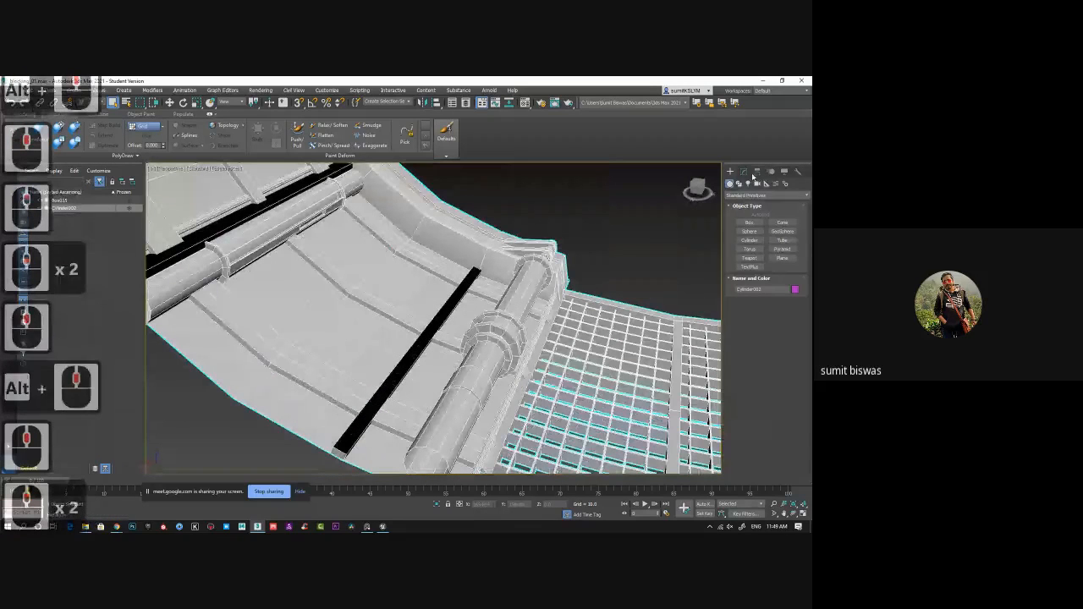
pyautogui.click(744, 172)
pyautogui.click(785, 306)
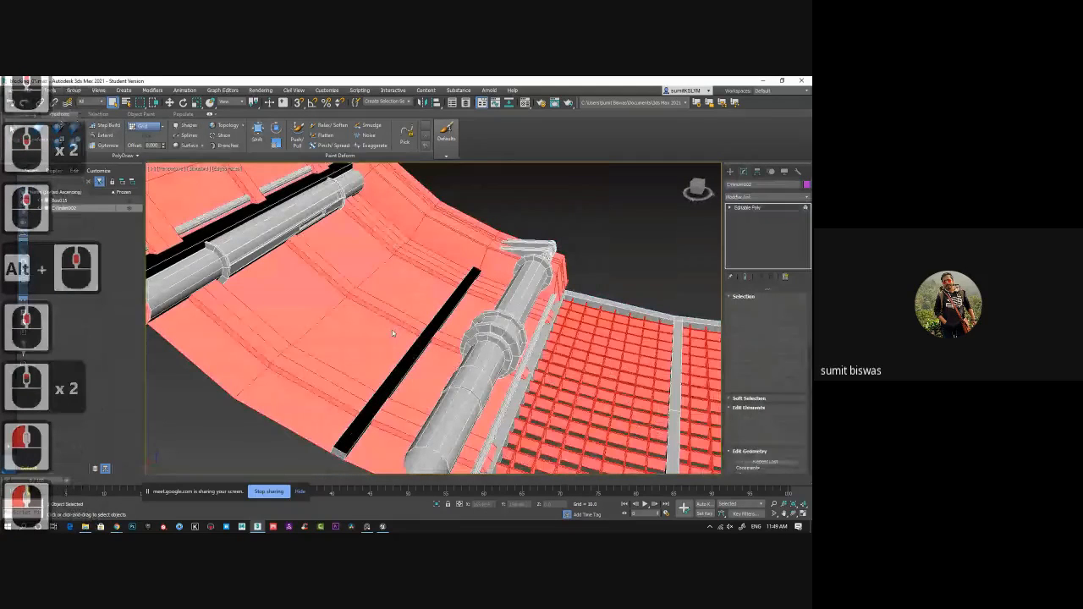
# - Delete the dark horizontal bar elements running across the corridor's curved wall and leave Element level
pyautogui.click(410, 358)
pyautogui.moveTo(339, 293); pyautogui.dragTo(442, 322, button='middle')
pyautogui.keyDown('ctrl'); pyautogui.click(283, 314); pyautogui.keyUp('ctrl')
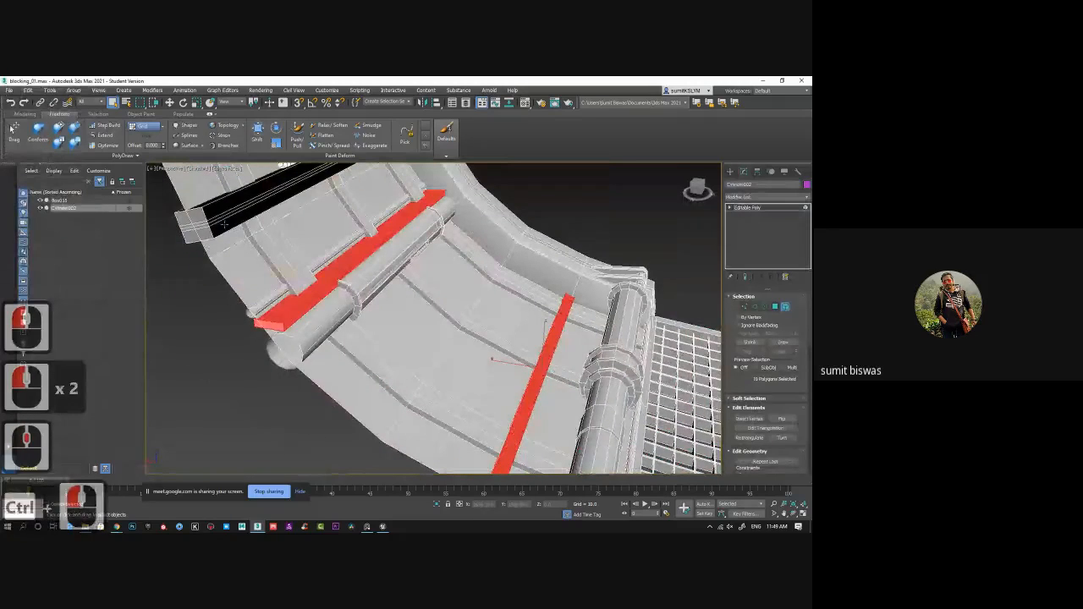
pyautogui.keyDown('ctrl'); pyautogui.click(284, 195); pyautogui.keyUp('ctrl')
pyautogui.moveTo(337, 189); pyautogui.dragTo(396, 301, button='middle')
pyautogui.keyDown('ctrl'); pyautogui.click(326, 275); pyautogui.keyUp('ctrl')
pyautogui.keyDown('ctrl'); pyautogui.click(308, 222); pyautogui.keyUp('ctrl')
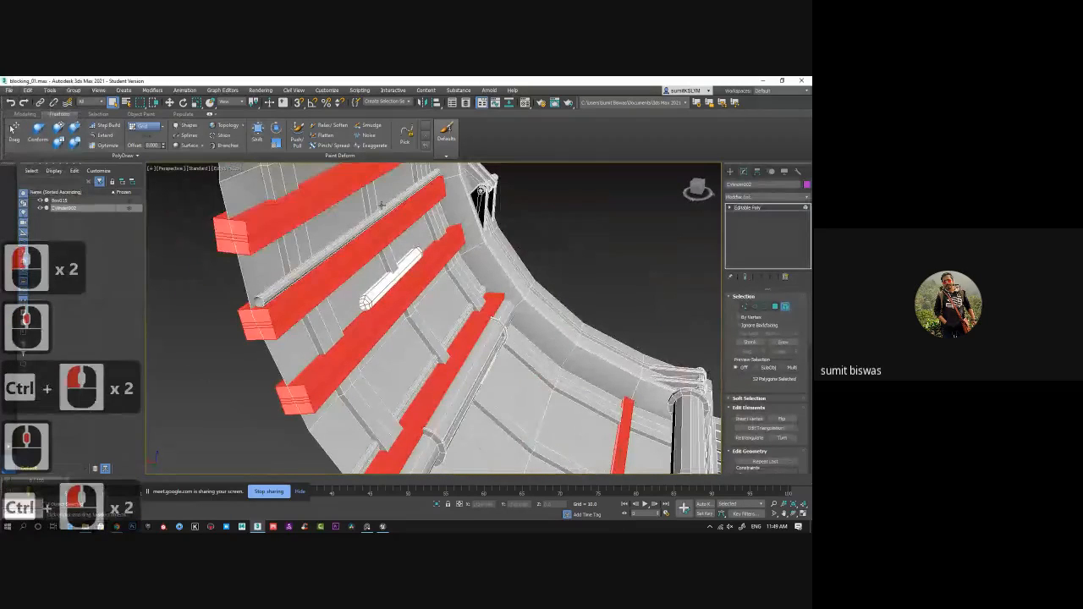
pyautogui.moveTo(377, 206); pyautogui.dragTo(415, 314, button='middle')
pyautogui.keyDown('ctrl'); pyautogui.click(378, 241); pyautogui.keyUp('ctrl')
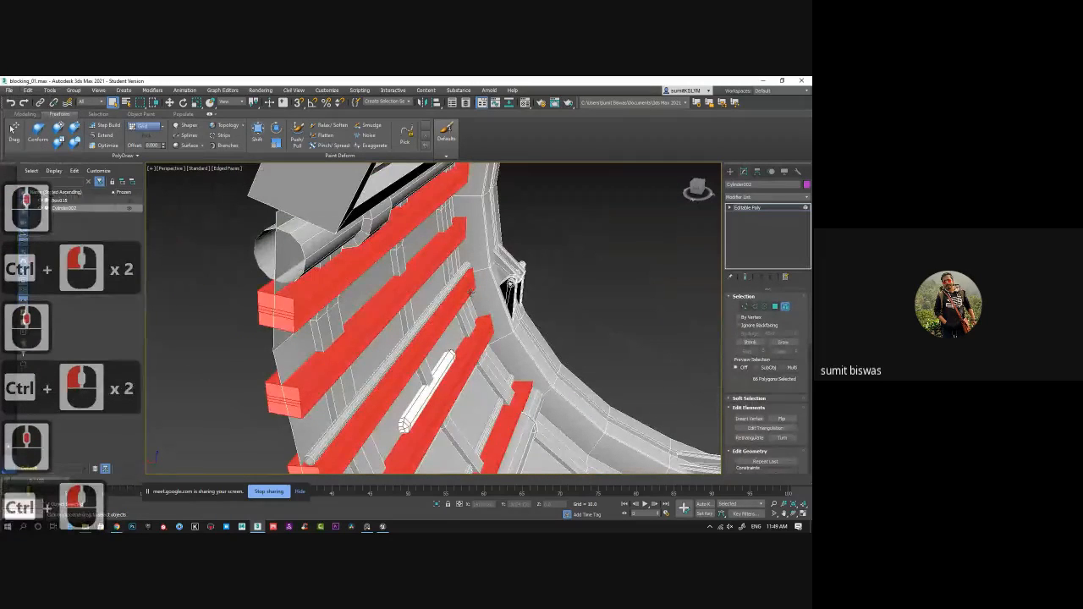
pyautogui.press('Delete')
pyautogui.moveTo(465, 339)
pyautogui.mouseDown(button='middle')
pyautogui.moveTo(461, 276)
pyautogui.moveTo(427, 266)
pyautogui.moveTo(457, 321)
pyautogui.mouseUp(button='middle')
pyautogui.scroll(-2, 427, 266)
pyautogui.click(785, 307)
# - Select the white light strip on the curved wall and center its pivot to the object
pyautogui.keyDown('alt'); pyautogui.moveTo(617, 321); pyautogui.dragTo(428, 362, button='middle'); pyautogui.keyUp('alt')
pyautogui.scroll(2, 470, 317)
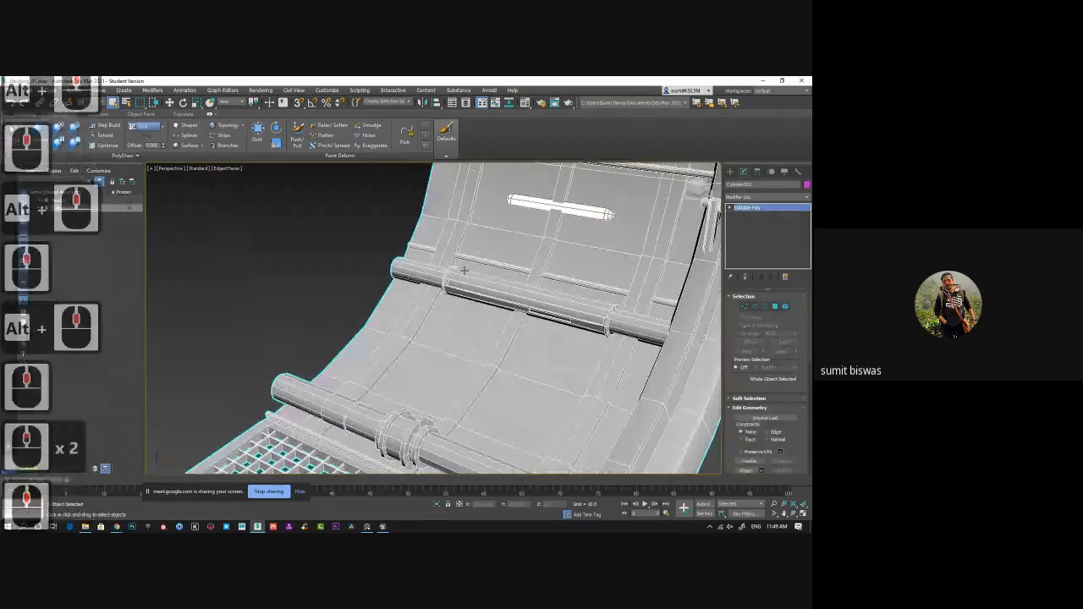
pyautogui.moveTo(562, 240); pyautogui.dragTo(592, 330, button='middle')
pyautogui.click(545, 313)
pyautogui.press('w')
pyautogui.click(757, 171)
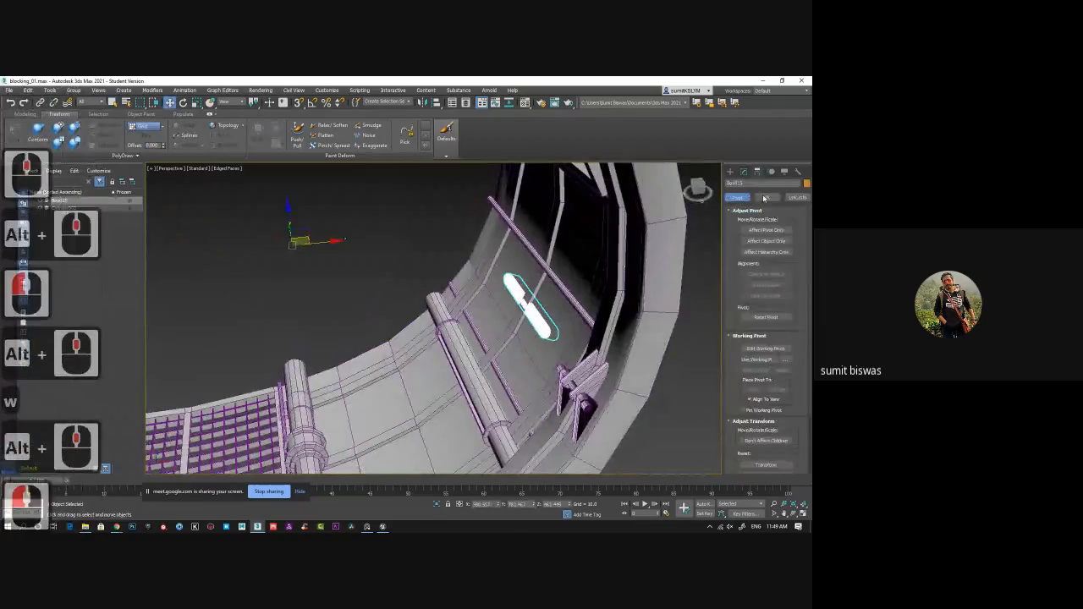
pyautogui.click(766, 230)
pyautogui.click(766, 273)
pyautogui.click(766, 273)
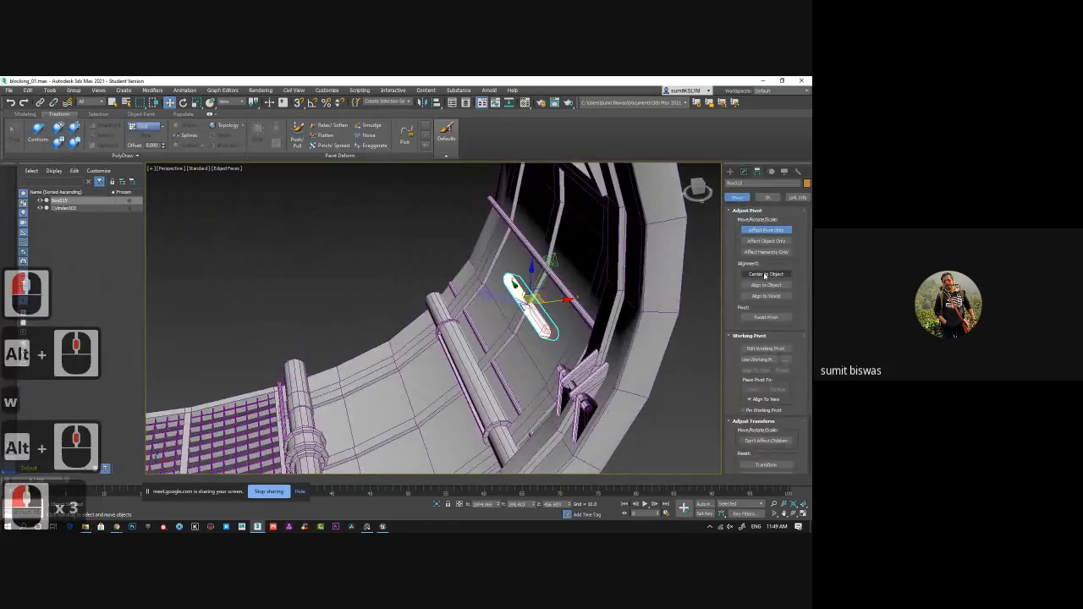
# - Finish pivot editing and move the light strip slightly along X, away from the curved wall
pyautogui.click(744, 171)
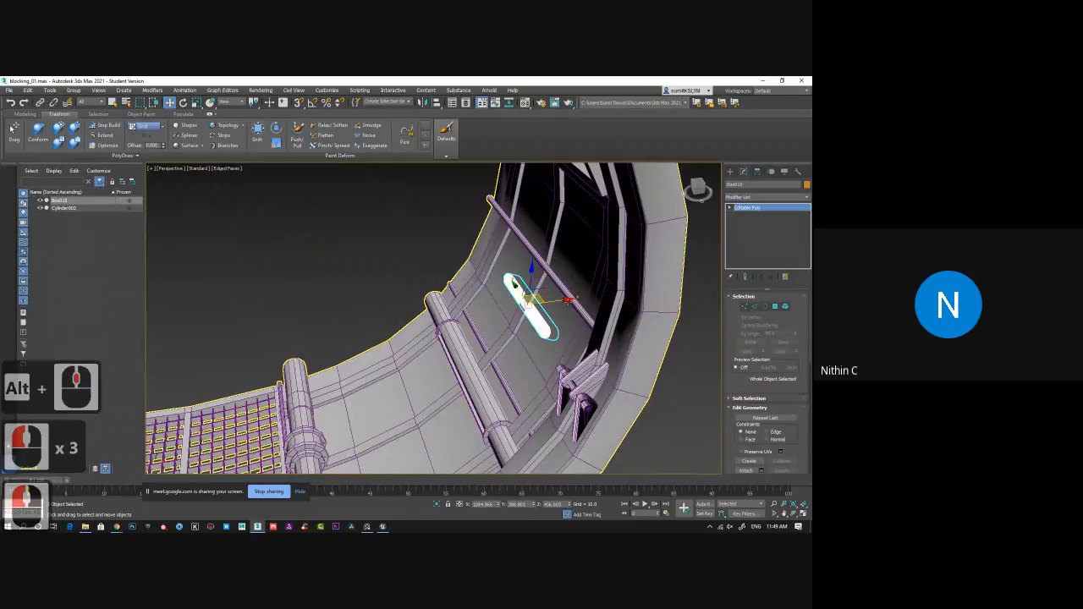
pyautogui.moveTo(566, 301); pyautogui.dragTo(562, 302)
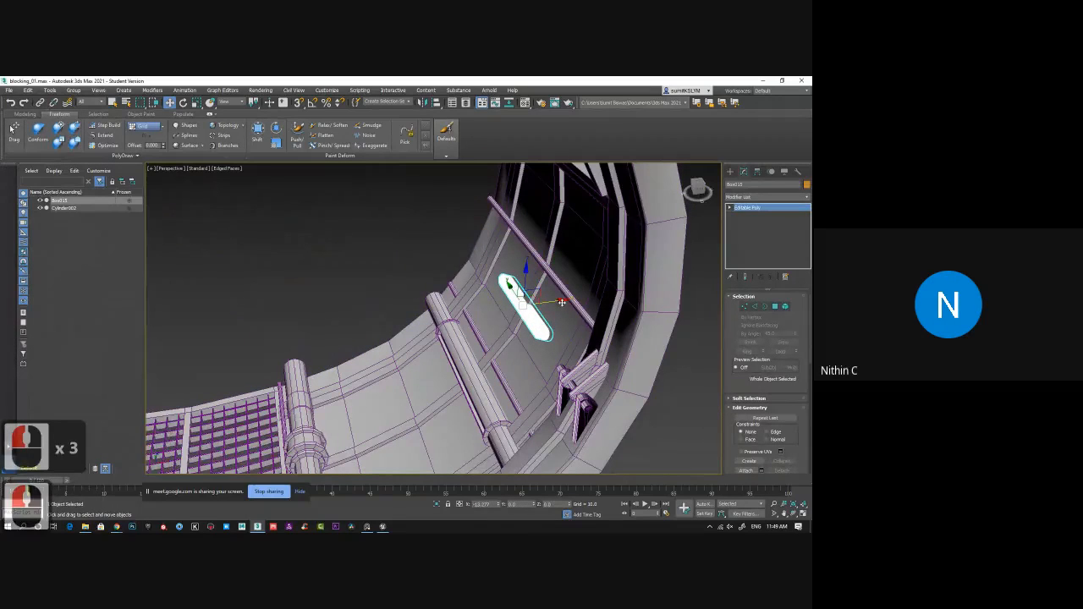
pyautogui.keyDown('alt'); pyautogui.moveTo(561, 302); pyautogui.dragTo(477, 317, button='middle'); pyautogui.keyUp('alt')
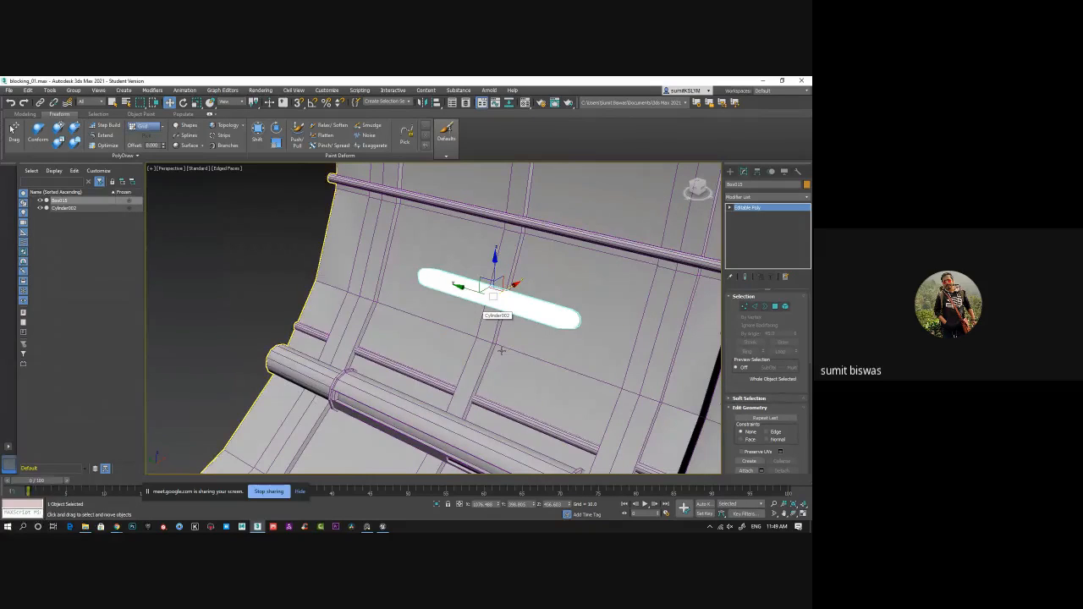
pyautogui.moveTo(547, 353)
pyautogui.keyDown('alt'); pyautogui.mouseDown(button='middle')
pyautogui.moveTo(483, 359)
pyautogui.moveTo(519, 332)
pyautogui.moveTo(530, 343)
pyautogui.mouseUp(button='middle'); pyautogui.keyUp('alt')
pyautogui.scroll(-2, 521, 332)
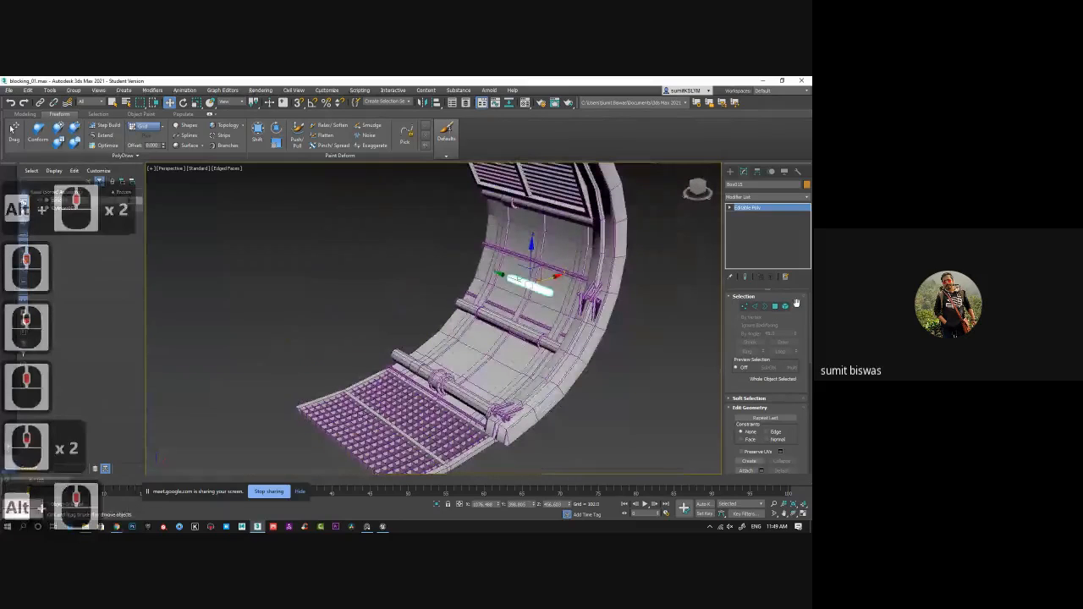
# - Leave sub-object editing on the light strip and select the whole corridor segment
pyautogui.click(786, 305)
pyautogui.moveTo(621, 310); pyautogui.dragTo(605, 323, button='middle')
pyautogui.click(546, 302)
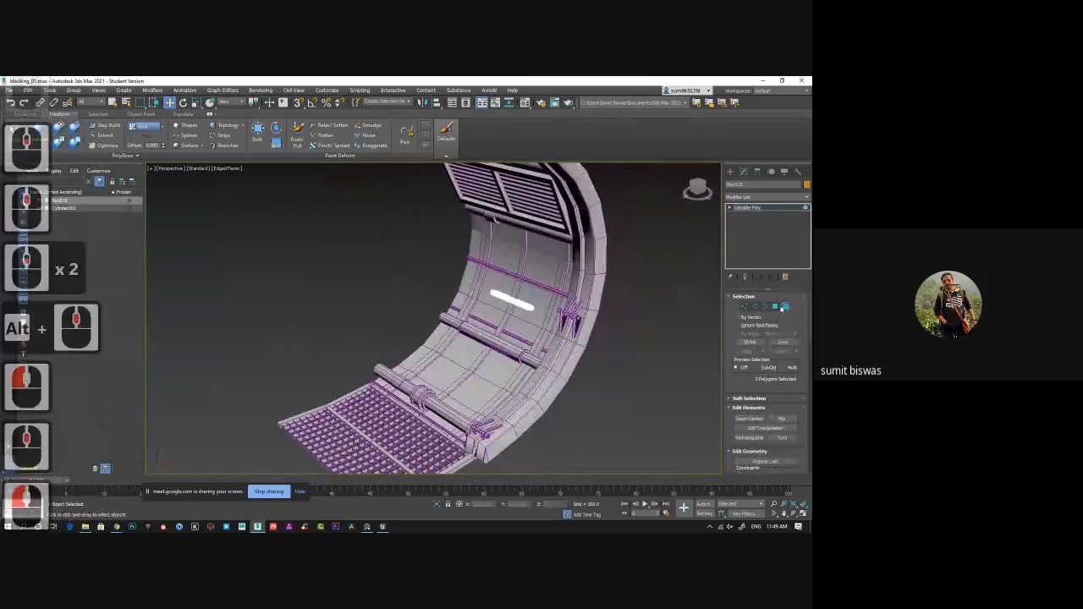
pyautogui.doubleClick(776, 306)
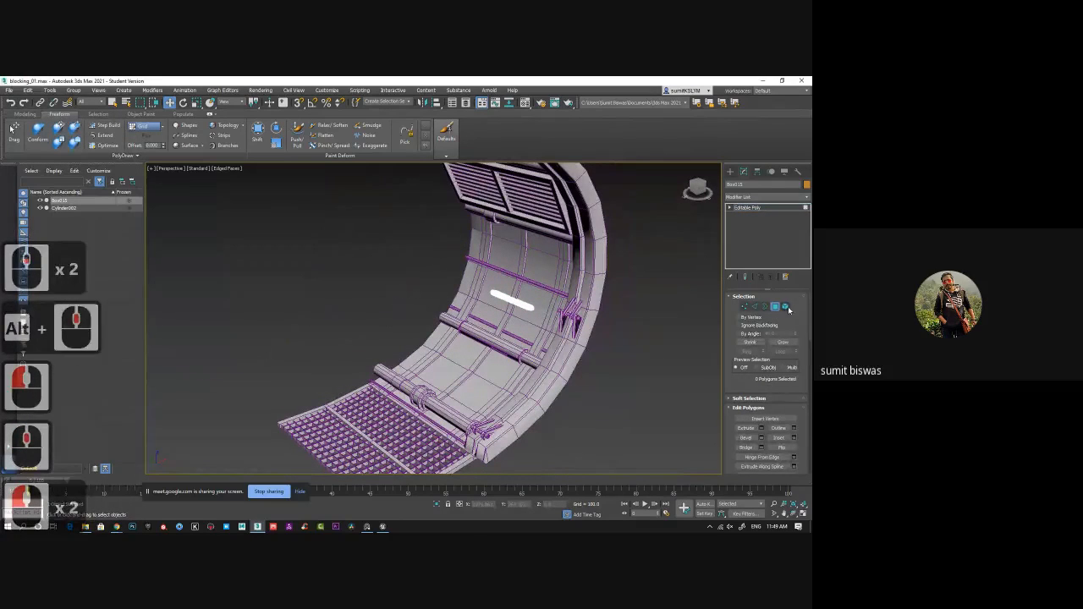
pyautogui.click(776, 306)
pyautogui.click(590, 296)
pyautogui.keyDown('alt'); pyautogui.moveTo(591, 296); pyautogui.dragTo(464, 301, button='middle'); pyautogui.keyUp('alt')
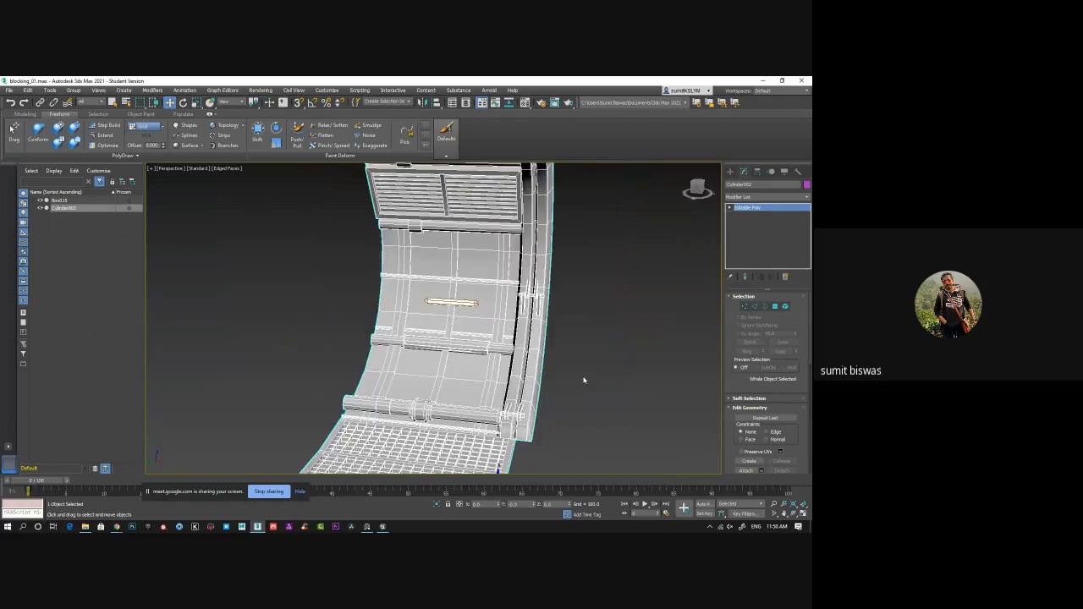
# - Save the scene with the cleaned-up corridor segment
pyautogui.keyDown('alt'); pyautogui.moveTo(584, 380); pyautogui.dragTo(539, 309, button='middle'); pyautogui.keyUp('alt')
pyautogui.scroll(-2, 572, 361)
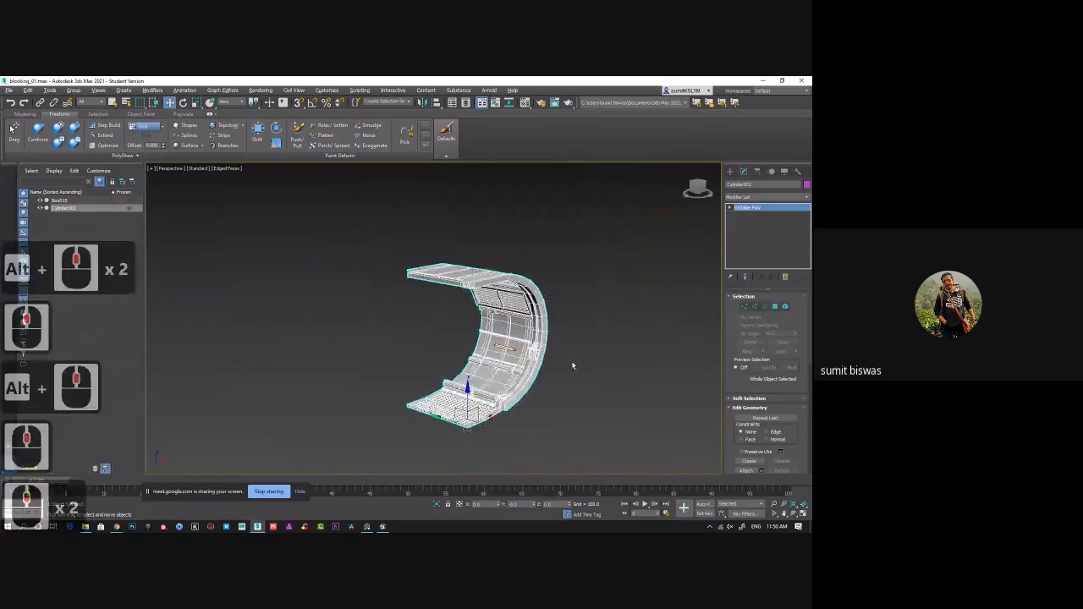
pyautogui.keyDown('alt'); pyautogui.moveTo(572, 361); pyautogui.dragTo(512, 362, button='middle'); pyautogui.keyUp('alt')
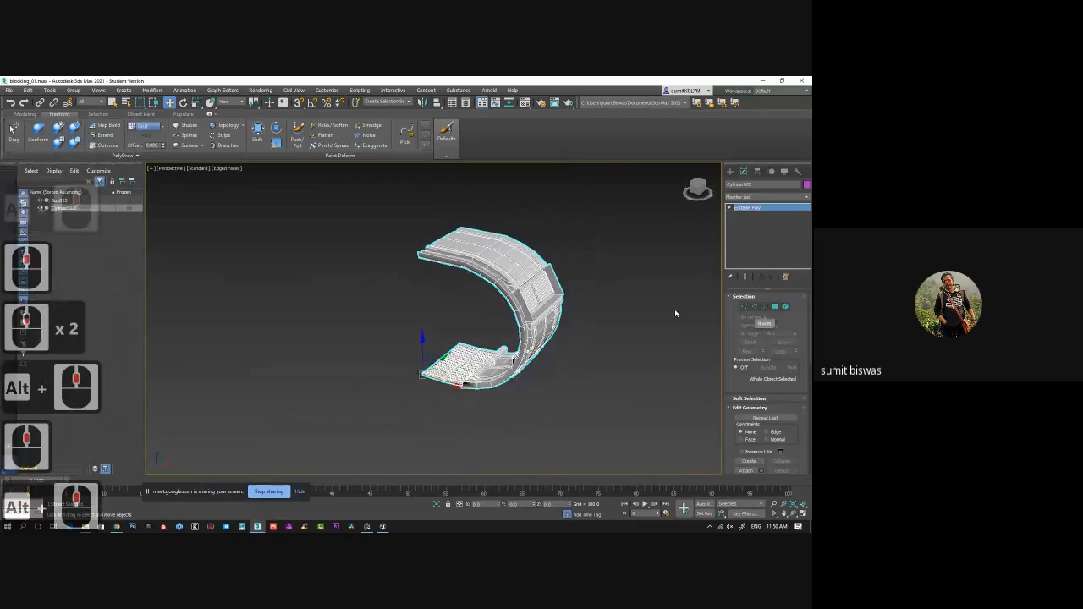
pyautogui.hotkey('ctrl', 's')
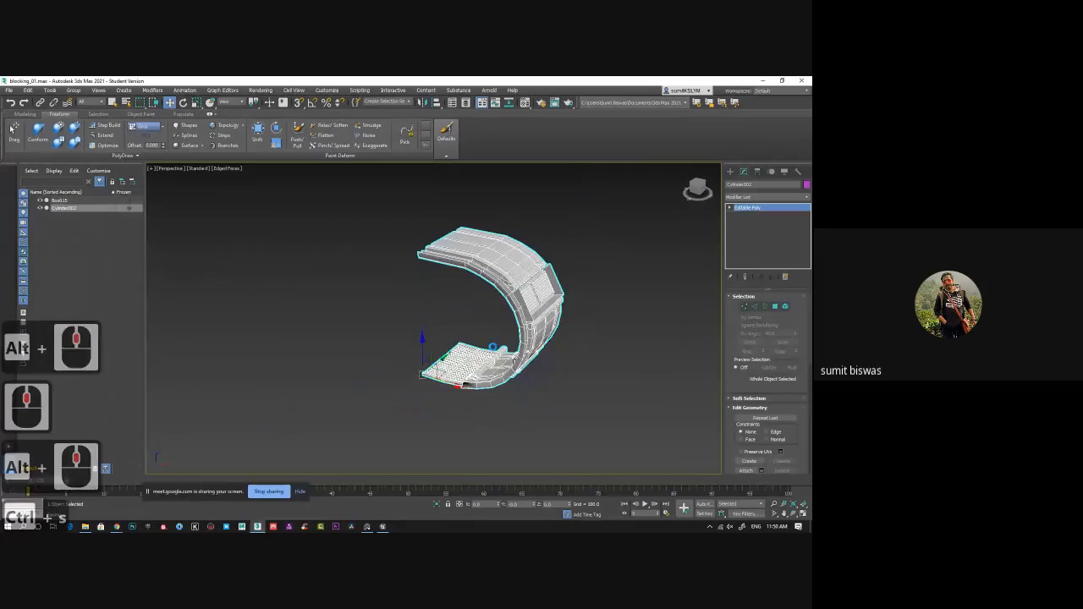
pyautogui.keyDown('alt'); pyautogui.moveTo(559, 359); pyautogui.dragTo(592, 357, button='middle'); pyautogui.keyUp('alt')
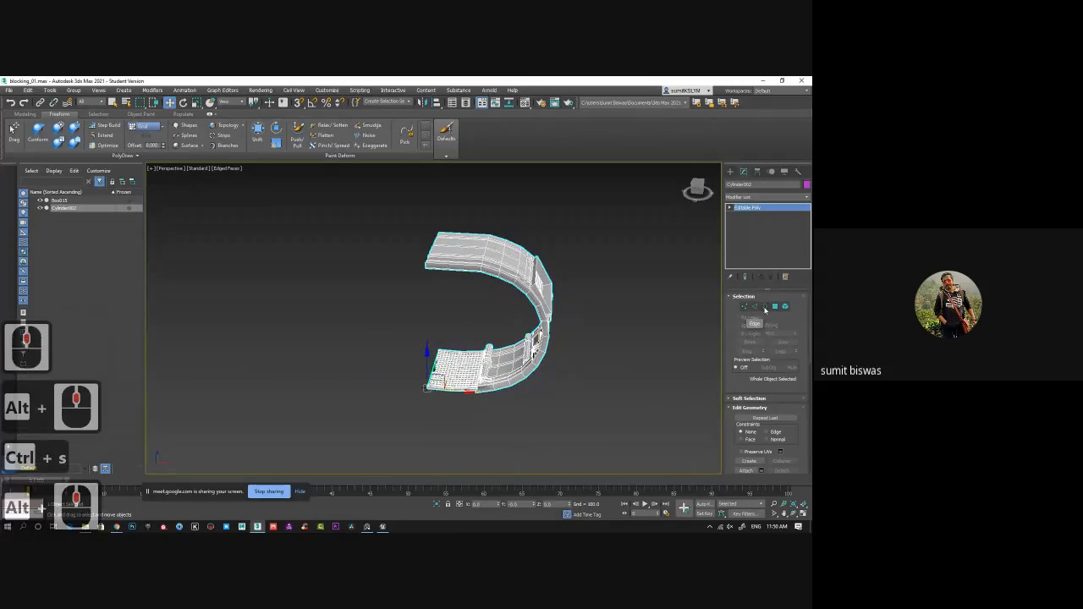
# - Switch the corridor segment to Edge level and select an edge on the rim at the ceiling end
pyautogui.click(765, 309)
pyautogui.keyDown('alt'); pyautogui.moveTo(532, 282); pyautogui.dragTo(598, 290, button='middle'); pyautogui.keyUp('alt')
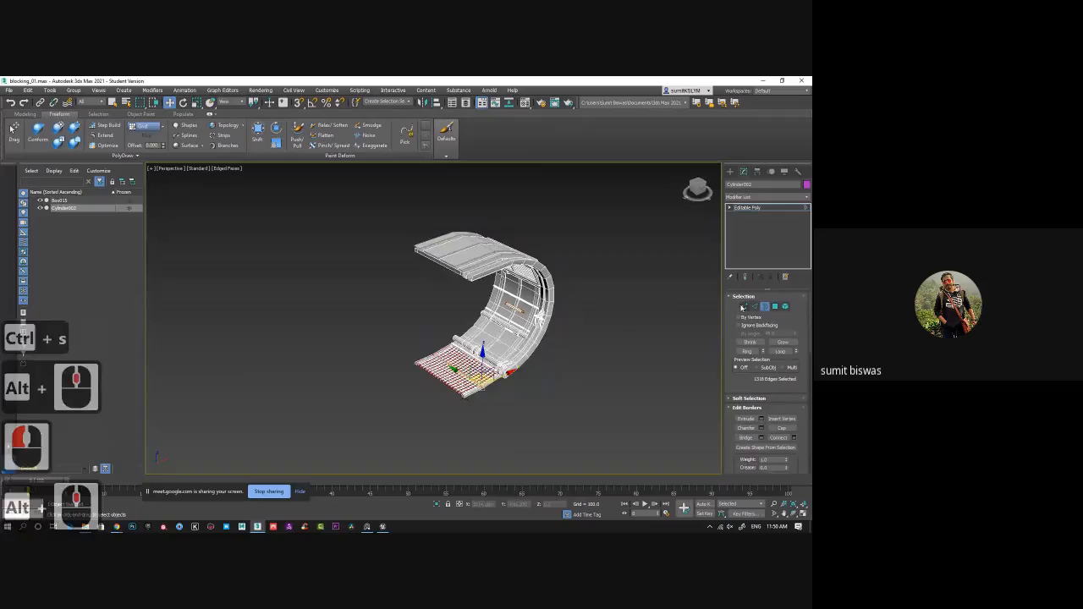
pyautogui.click(753, 306)
pyautogui.scroll(2, 483, 296)
pyautogui.click(442, 307)
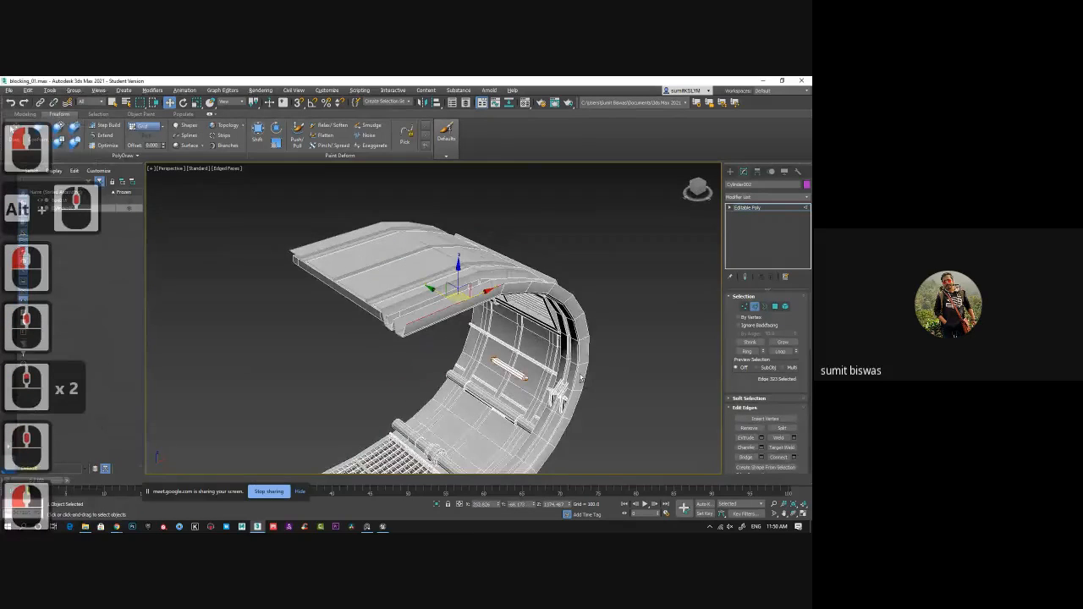
pyautogui.keyDown('alt'); pyautogui.moveTo(457, 304); pyautogui.dragTo(462, 254, button='middle'); pyautogui.keyUp('alt')
pyautogui.moveTo(482, 406); pyautogui.dragTo(486, 229, button='middle')
pyautogui.keyDown('alt'); pyautogui.moveTo(513, 415); pyautogui.dragTo(476, 316, button='middle'); pyautogui.keyUp('alt')
pyautogui.scroll(3, 476, 316)
pyautogui.scroll(-1, 476, 318)
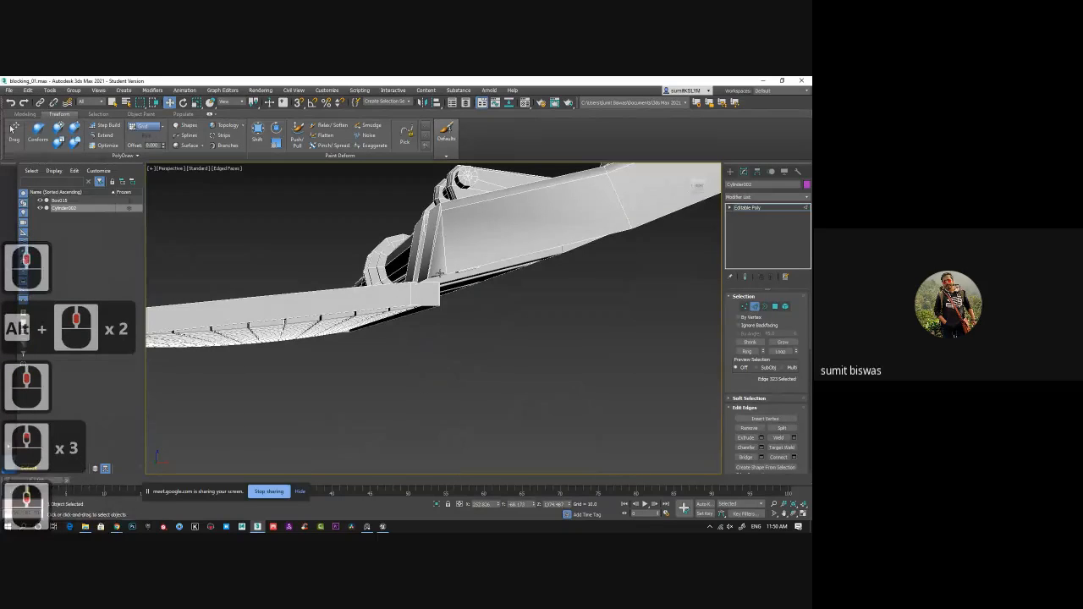
pyautogui.keyDown('shift'); pyautogui.doubleClick(440, 273); pyautogui.keyUp('shift')
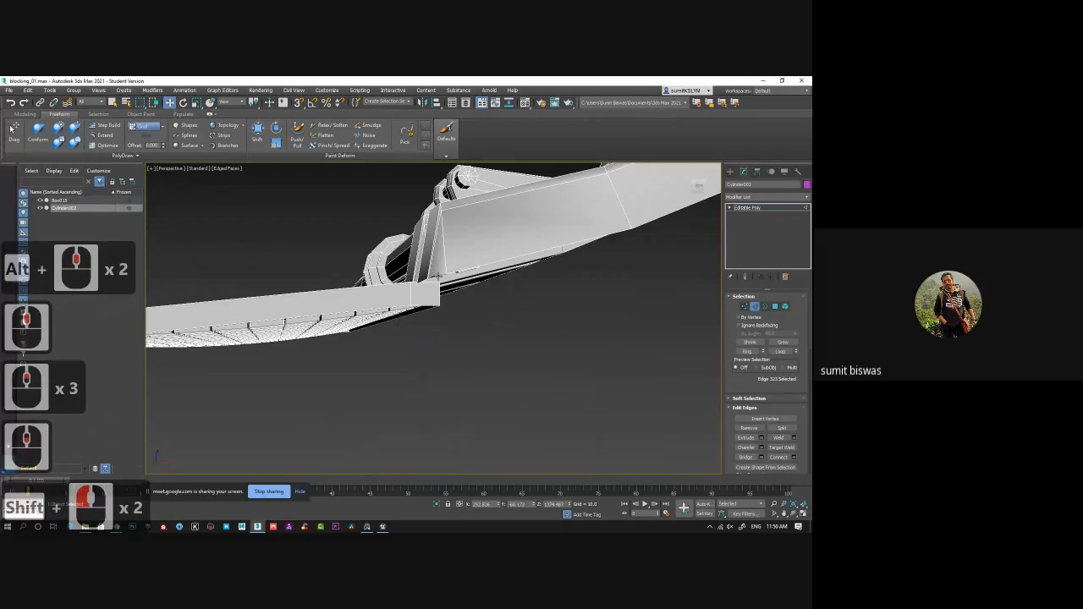
pyautogui.keyDown('shift'); pyautogui.doubleClick(458, 272); pyautogui.keyUp('shift')
pyautogui.keyDown('shift'); pyautogui.click(531, 256); pyautogui.keyUp('shift')
pyautogui.keyDown('shift'); pyautogui.click(584, 242); pyautogui.keyUp('shift')
pyautogui.keyDown('alt'); pyautogui.moveTo(606, 299); pyautogui.dragTo(613, 283, button='middle'); pyautogui.keyUp('alt')
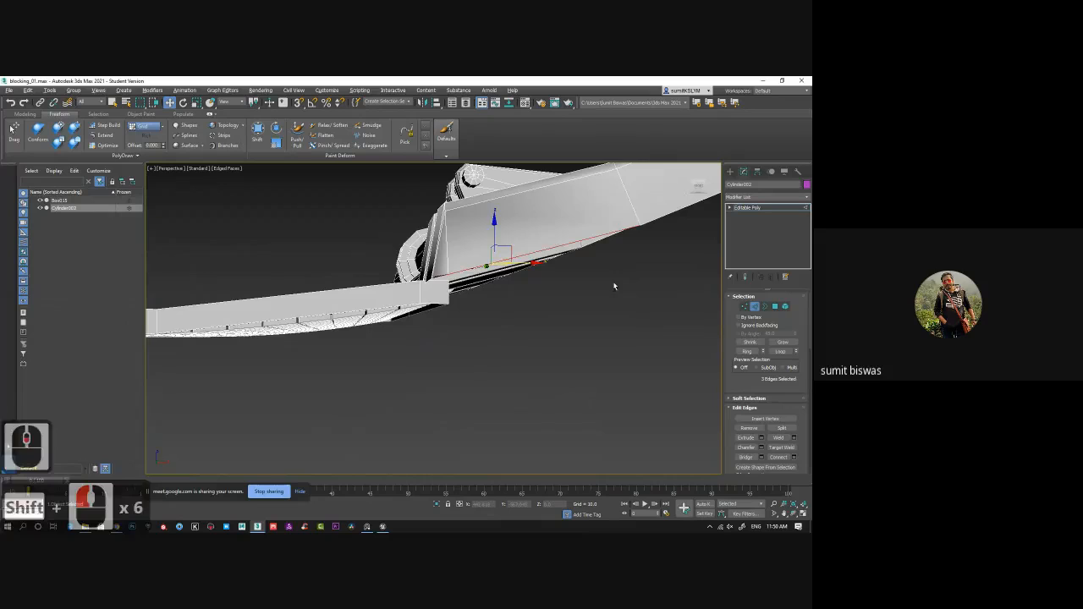
pyautogui.click(613, 281)
# - Select the outer edge loop running along the corridor segment's whole side rim, from floor to ceiling
pyautogui.click(611, 237)
pyautogui.moveTo(629, 243); pyautogui.dragTo(567, 360, button='middle')
pyautogui.scroll(-4, 565, 360)
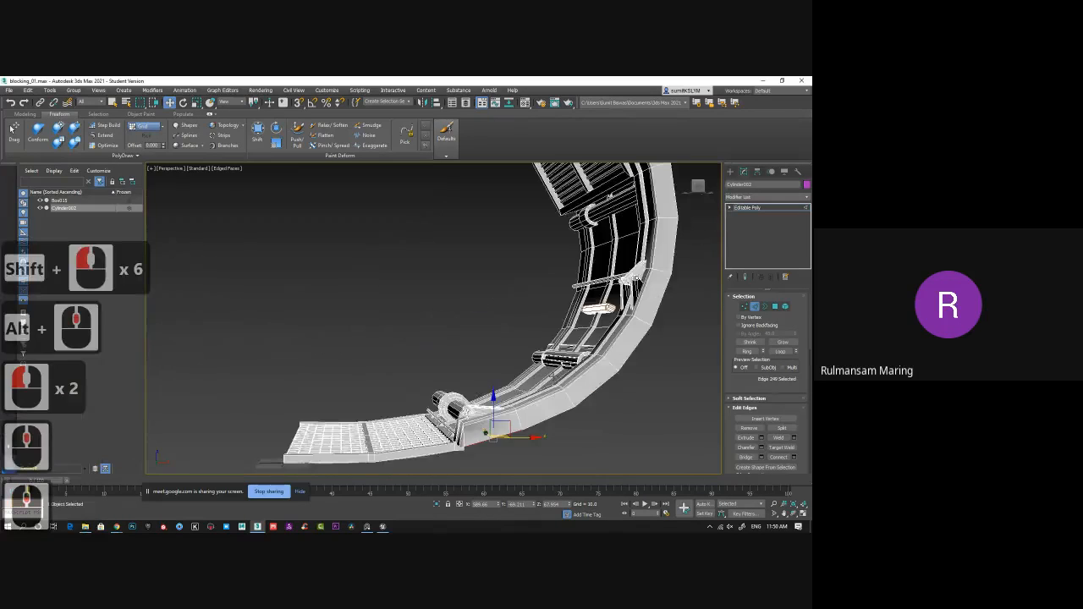
pyautogui.keyDown('alt'); pyautogui.moveTo(517, 254); pyautogui.dragTo(500, 237, button='middle'); pyautogui.keyUp('alt')
pyautogui.moveTo(487, 234); pyautogui.dragTo(489, 295, button='middle')
pyautogui.scroll(2, 489, 294)
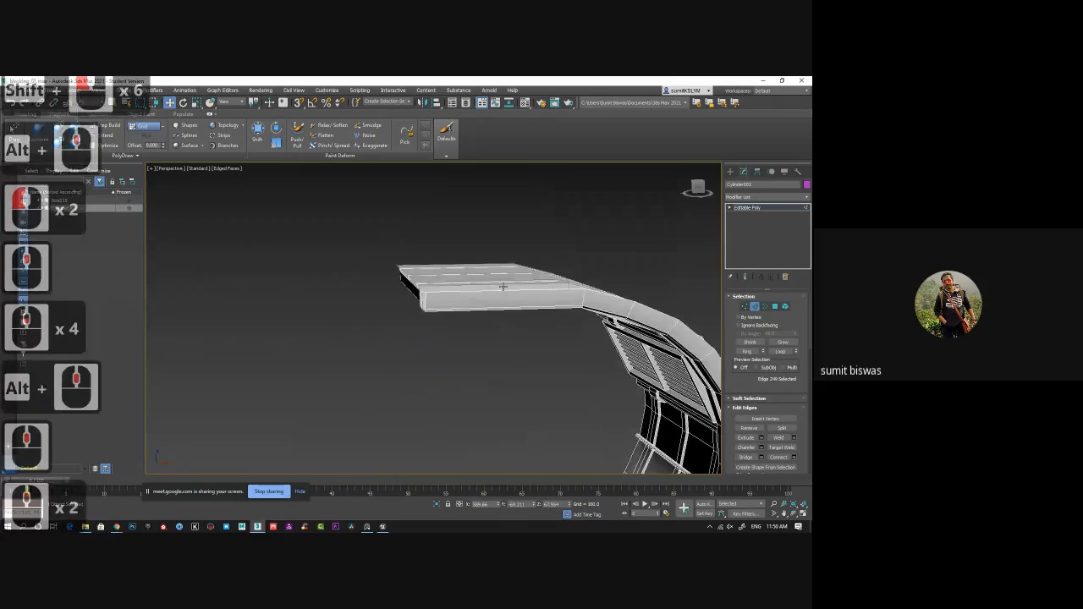
pyautogui.keyDown('ctrl'); pyautogui.doubleClick(483, 290); pyautogui.keyUp('ctrl')
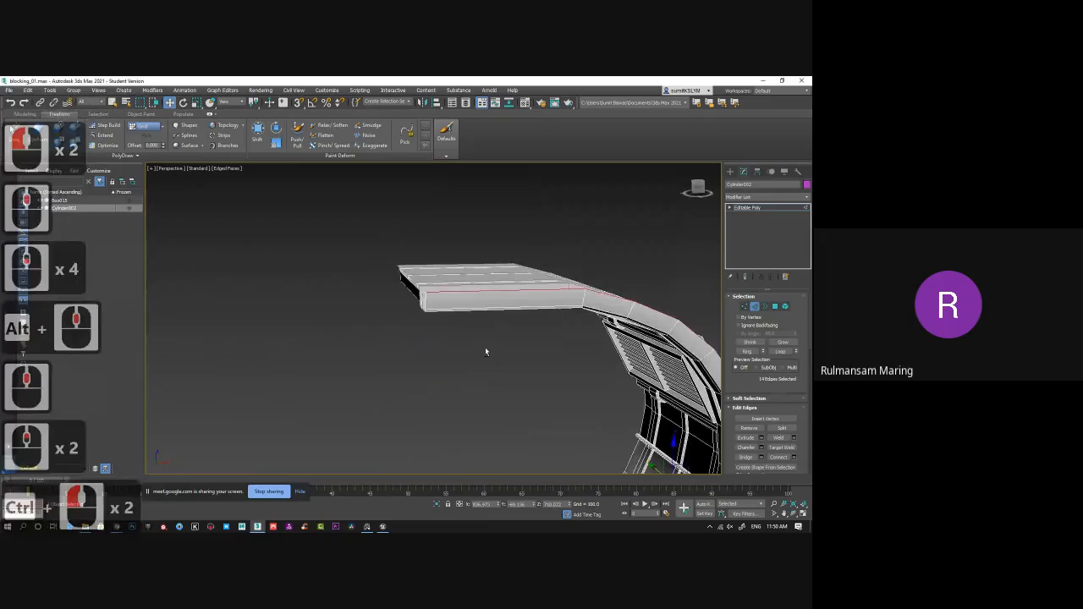
pyautogui.keyDown('alt'); pyautogui.moveTo(485, 347); pyautogui.dragTo(415, 262, button='middle'); pyautogui.keyUp('alt')
pyautogui.scroll(-1, 416, 262)
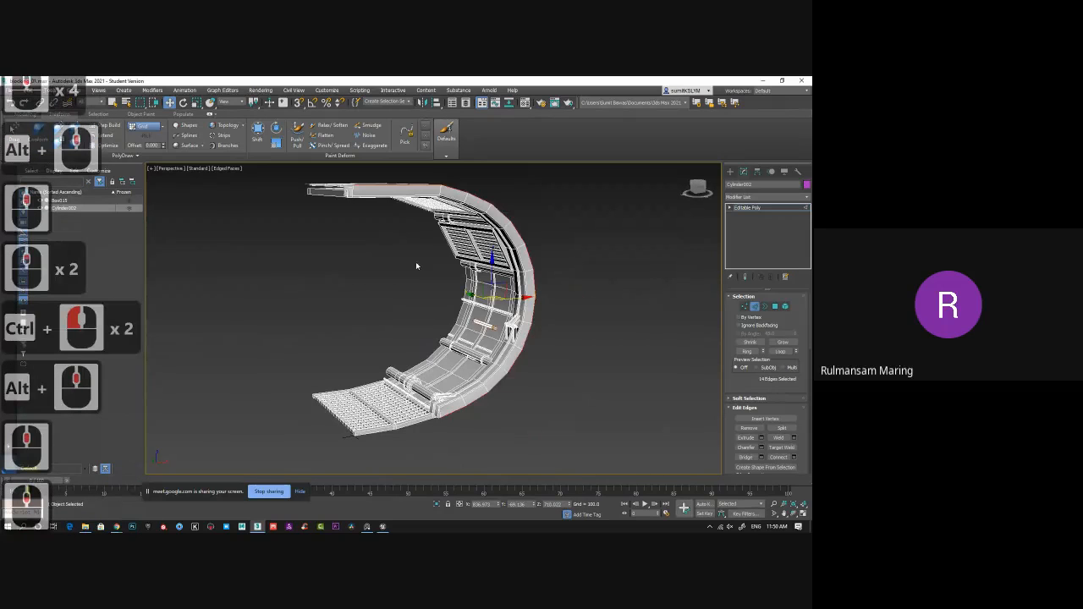
pyautogui.click(761, 437)
pyautogui.keyDown('alt'); pyautogui.moveTo(554, 342); pyautogui.dragTo(584, 341, button='middle'); pyautogui.keyUp('alt')
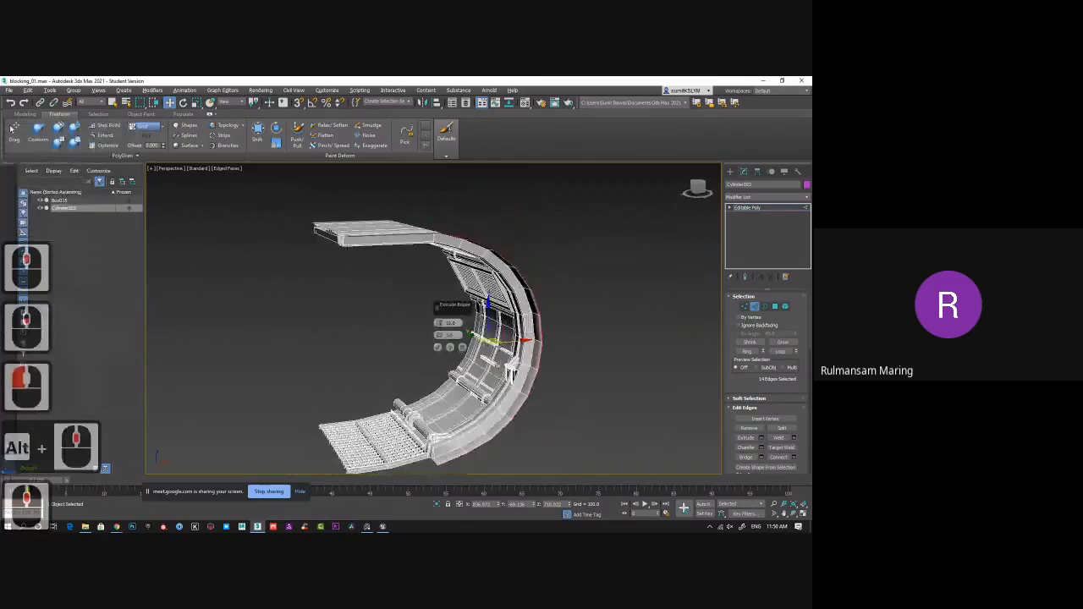
pyautogui.click(440, 323)
pyautogui.moveTo(440, 324); pyautogui.dragTo(439, 261)
pyautogui.keyDown('alt'); pyautogui.moveTo(438, 261); pyautogui.dragTo(446, 304, button='middle'); pyautogui.keyUp('alt')
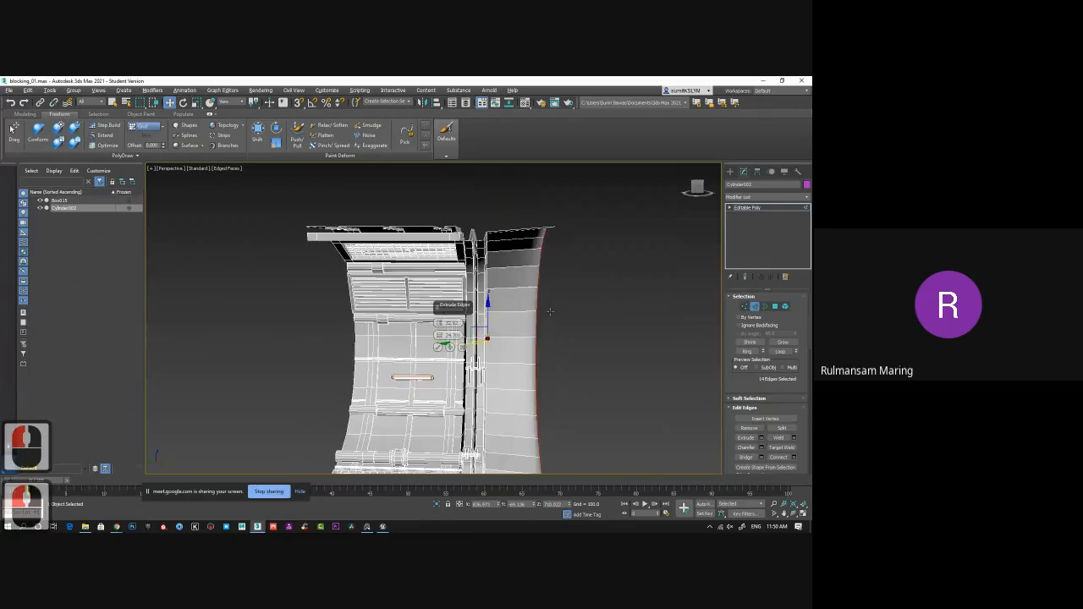
pyautogui.doubleClick(438, 307)
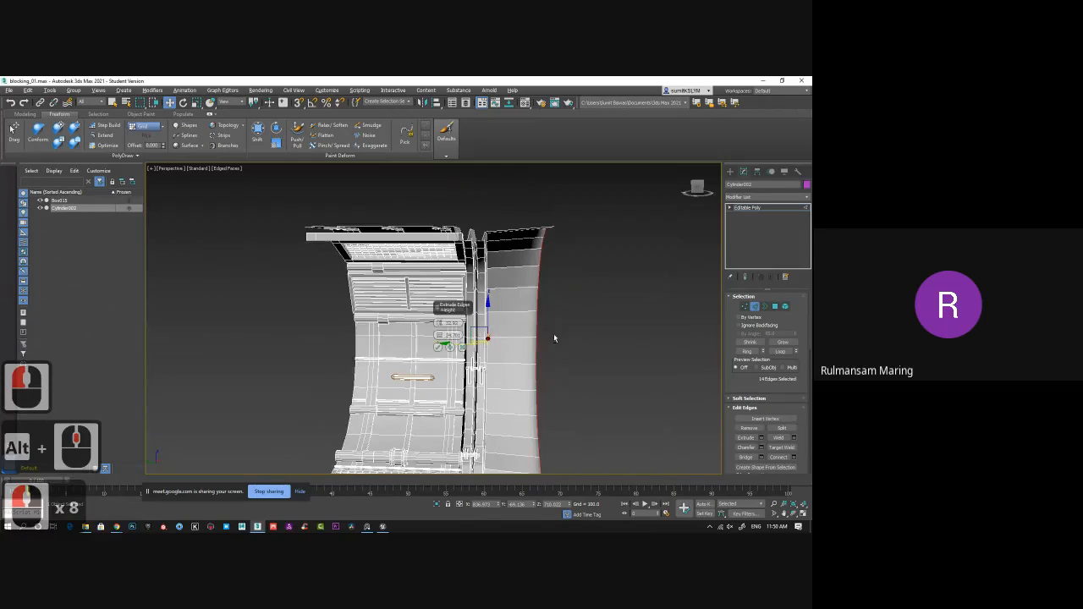
pyautogui.keyDown('alt'); pyautogui.moveTo(553, 336); pyautogui.dragTo(508, 361, button='middle'); pyautogui.keyUp('alt')
pyautogui.hotkey('ctrl', 'z')
pyautogui.click(462, 347)
# - Extend new faces from the selected rim edges and scale them outward into a wide flange around the corridor opening
pyautogui.keyDown('shift'); pyautogui.moveTo(527, 345); pyautogui.dragTo(520, 292); pyautogui.keyUp('shift')
pyautogui.press('r')
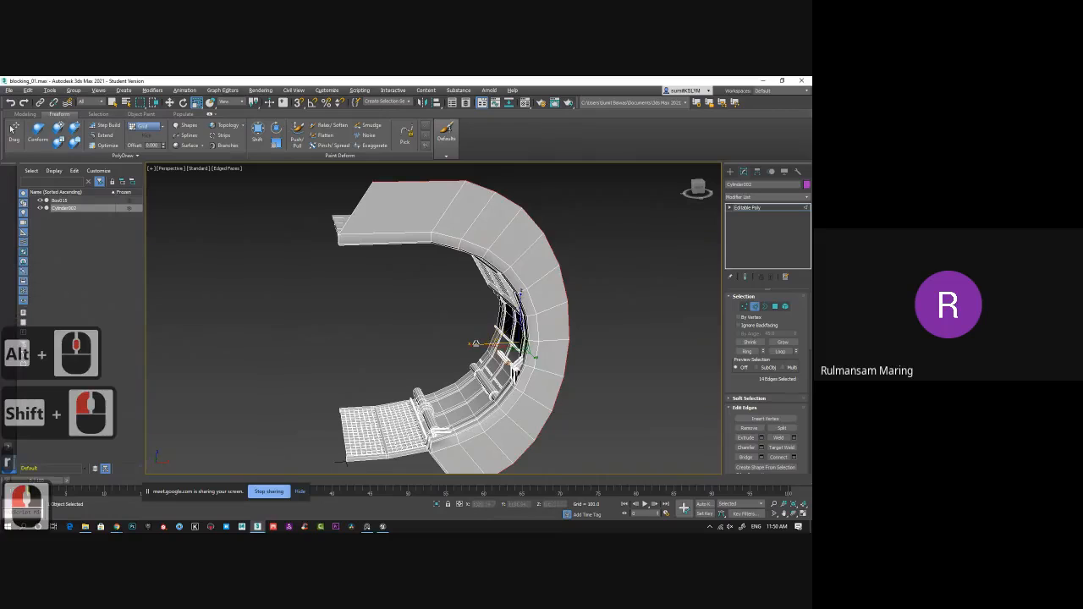
pyautogui.moveTo(473, 343)
pyautogui.mouseDown()
pyautogui.moveTo(482, 343)
pyautogui.moveTo(470, 342)
pyautogui.mouseUp()
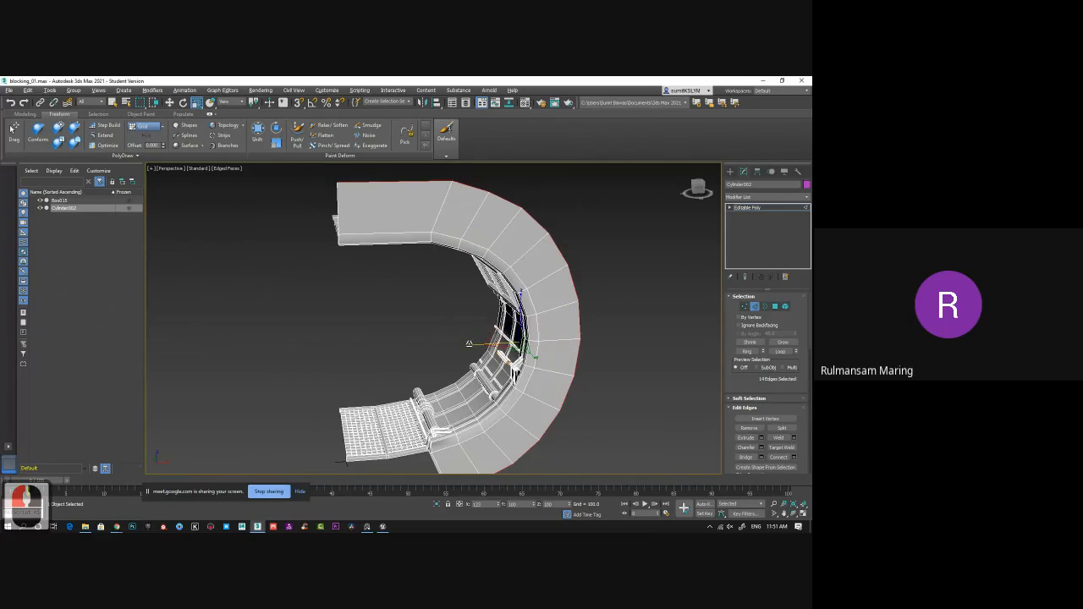
# - Extend the flange's outer edges back along Y as an outer shell over the corridor, and leave Edge level
pyautogui.moveTo(470, 343)
pyautogui.keyDown('alt'); pyautogui.mouseDown(button='middle')
pyautogui.moveTo(563, 380)
pyautogui.moveTo(456, 328)
pyautogui.mouseUp(button='middle'); pyautogui.keyUp('alt')
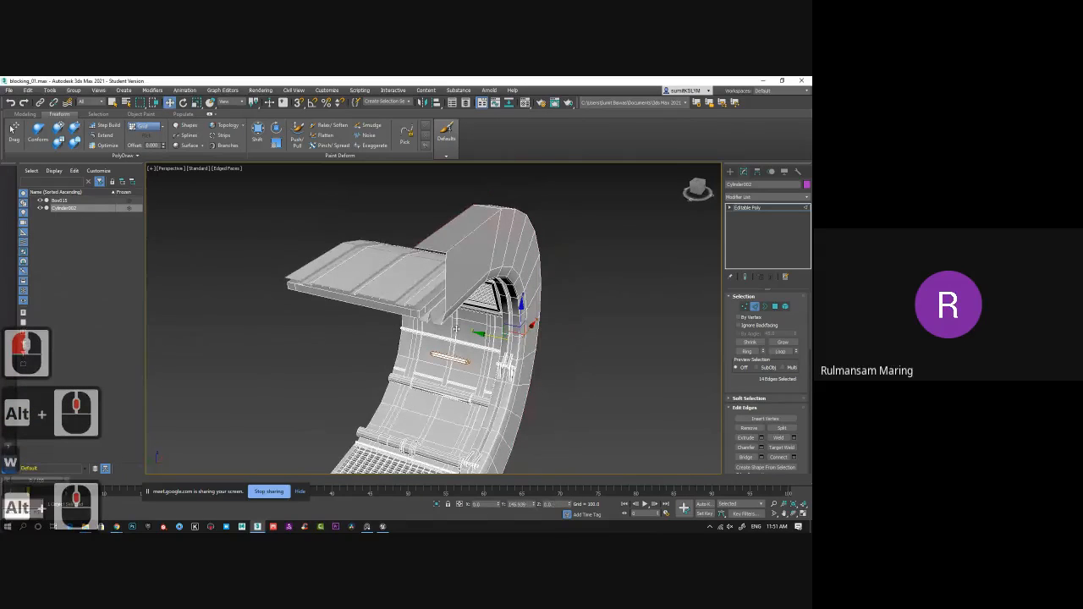
pyautogui.keyDown('shift'); pyautogui.moveTo(456, 328); pyautogui.dragTo(354, 318); pyautogui.keyUp('shift')
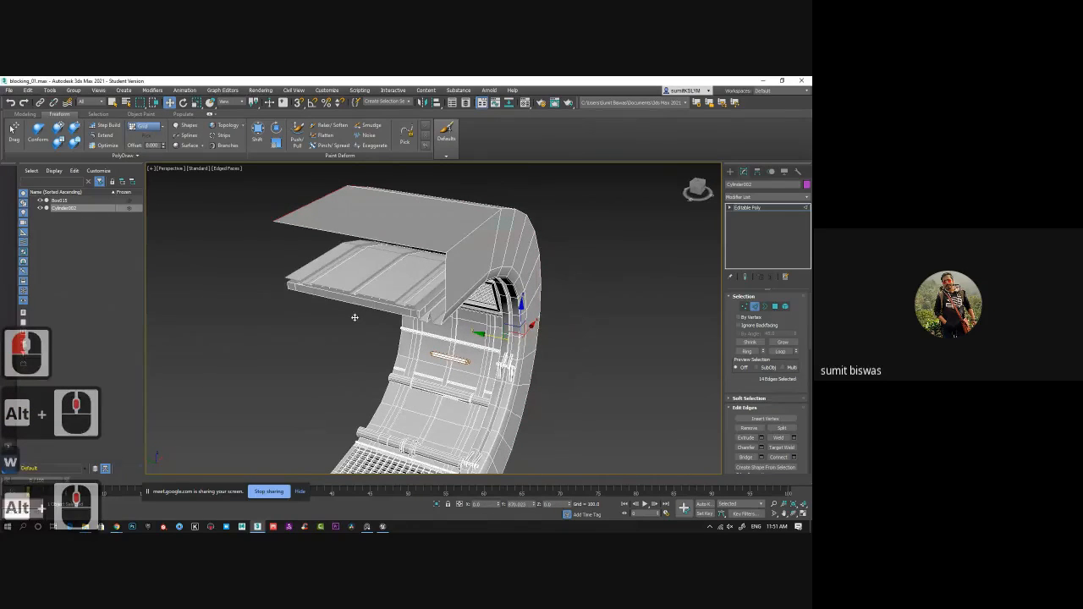
pyautogui.keyDown('alt'); pyautogui.moveTo(354, 318); pyautogui.dragTo(629, 342, button='middle'); pyautogui.keyUp('alt')
pyautogui.moveTo(629, 343); pyautogui.dragTo(532, 332, button='middle')
pyautogui.click(754, 307)
pyautogui.doubleClick(598, 370)
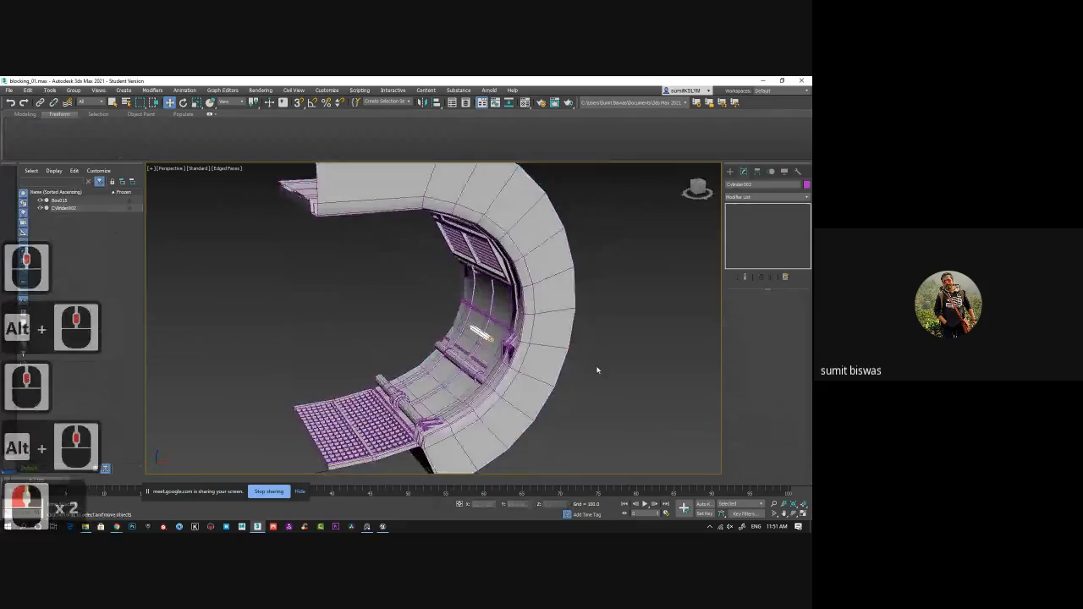
# - Select the whole corridor segment and open the Material Editor beside it
pyautogui.scroll(-5, 597, 370)
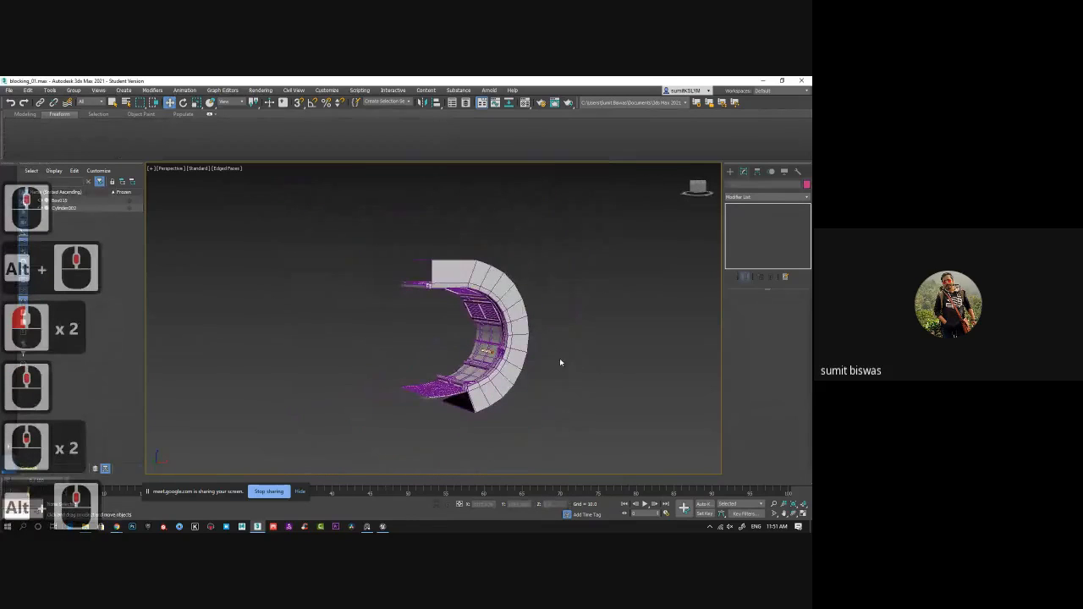
pyautogui.click(518, 343)
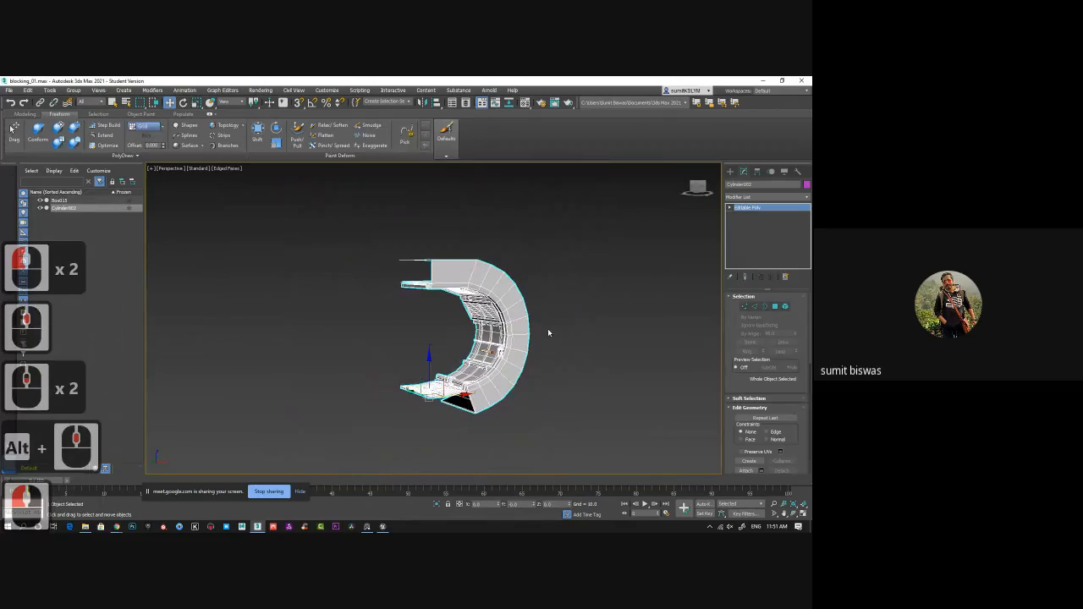
pyautogui.press('m')
pyautogui.moveTo(514, 131); pyautogui.dragTo(267, 137)
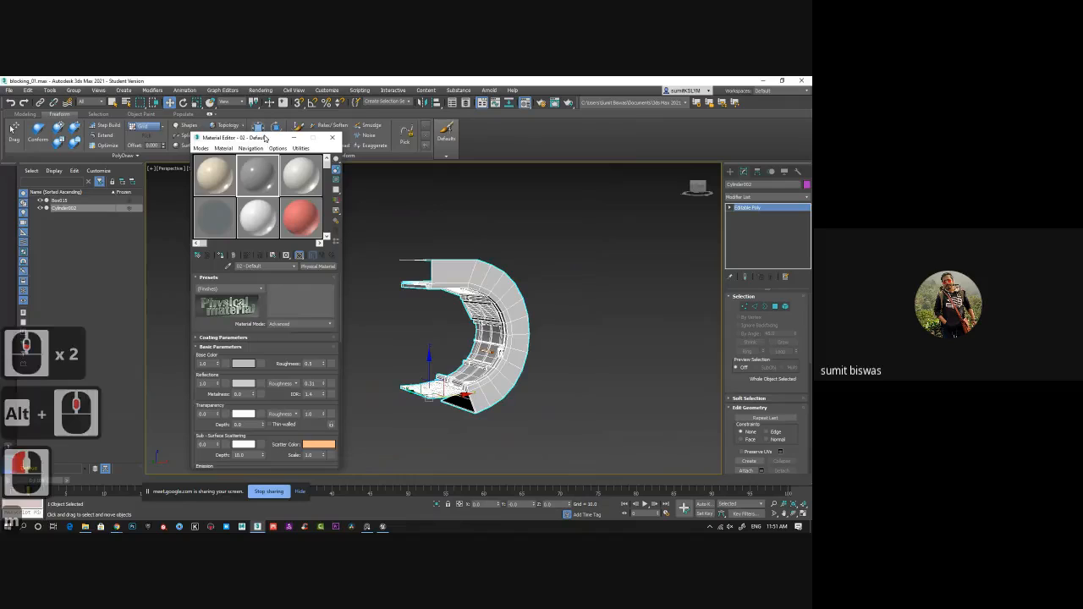
pyautogui.click(300, 149)
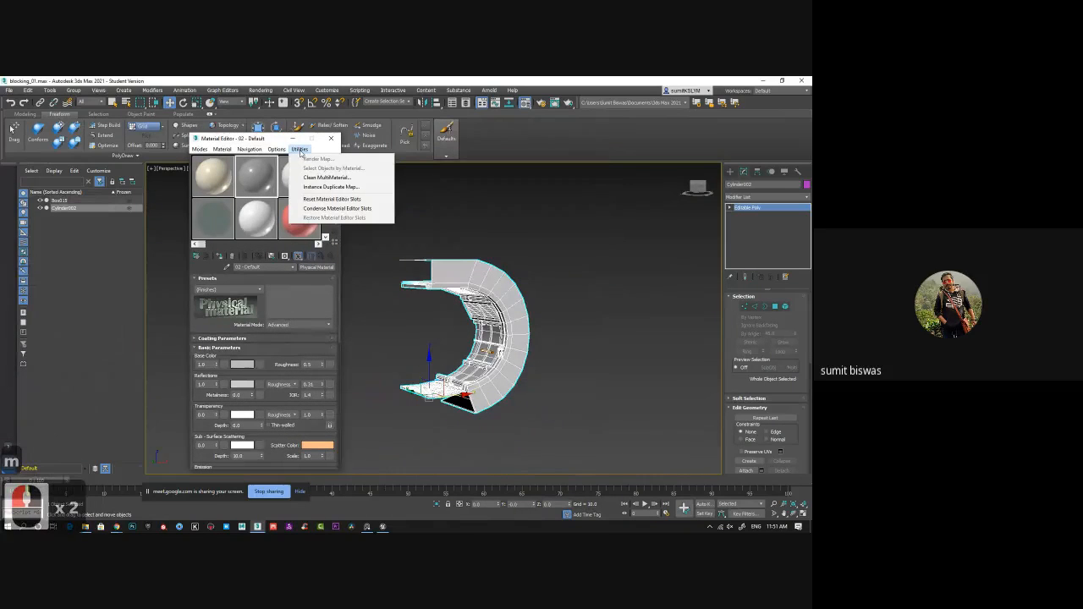
# - Pick the corridor segment's material into the first sample slot, check the available material types, and close the Material Editor
pyautogui.click(219, 187)
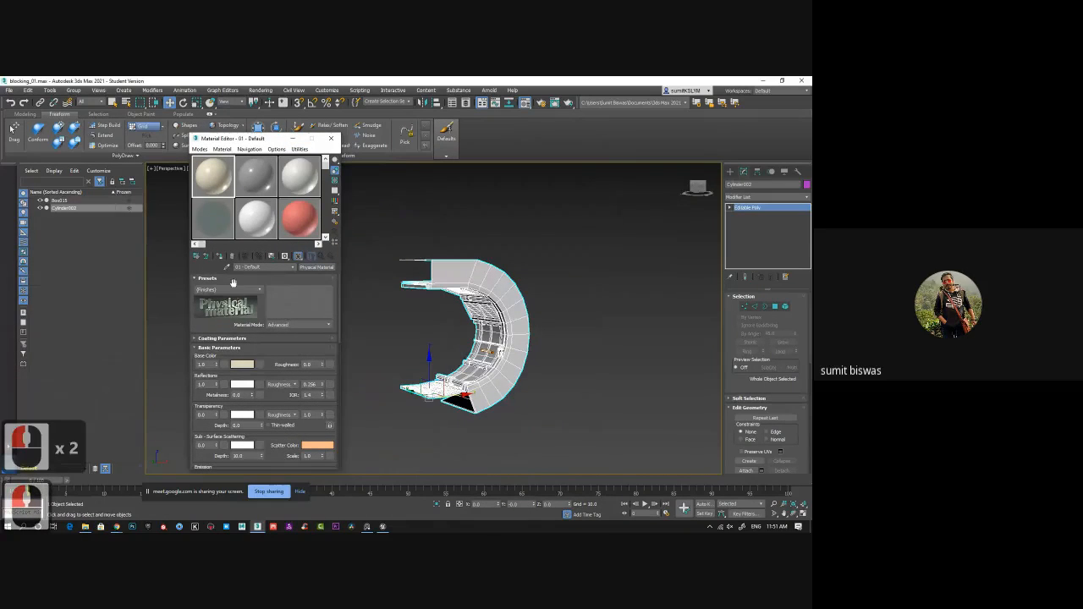
pyautogui.keyDown('alt'); pyautogui.moveTo(403, 298); pyautogui.dragTo(404, 305, button='middle'); pyautogui.keyUp('alt')
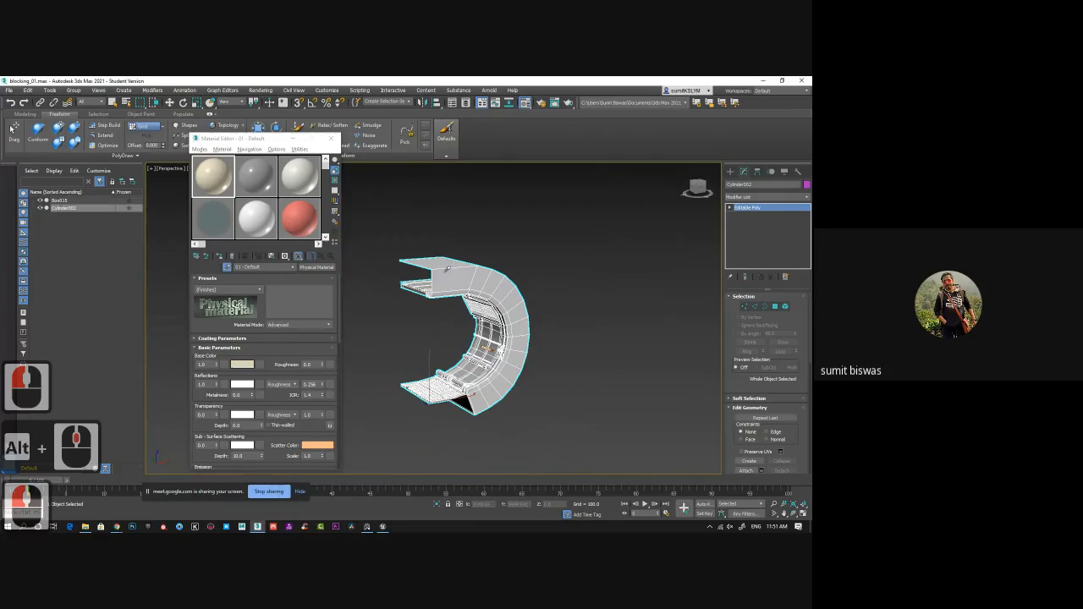
pyautogui.click(430, 274)
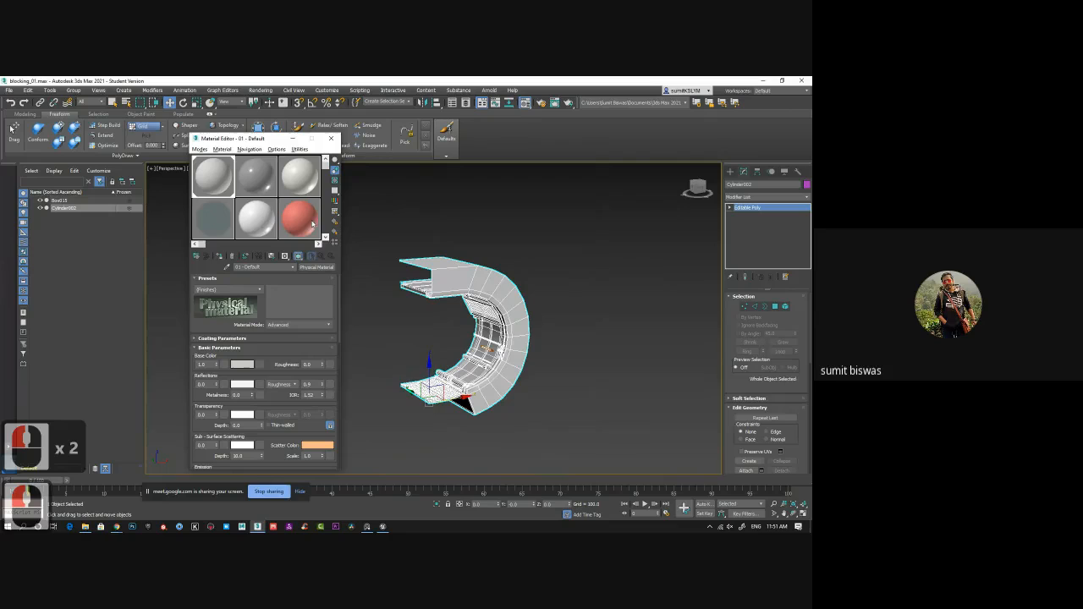
pyautogui.click(329, 266)
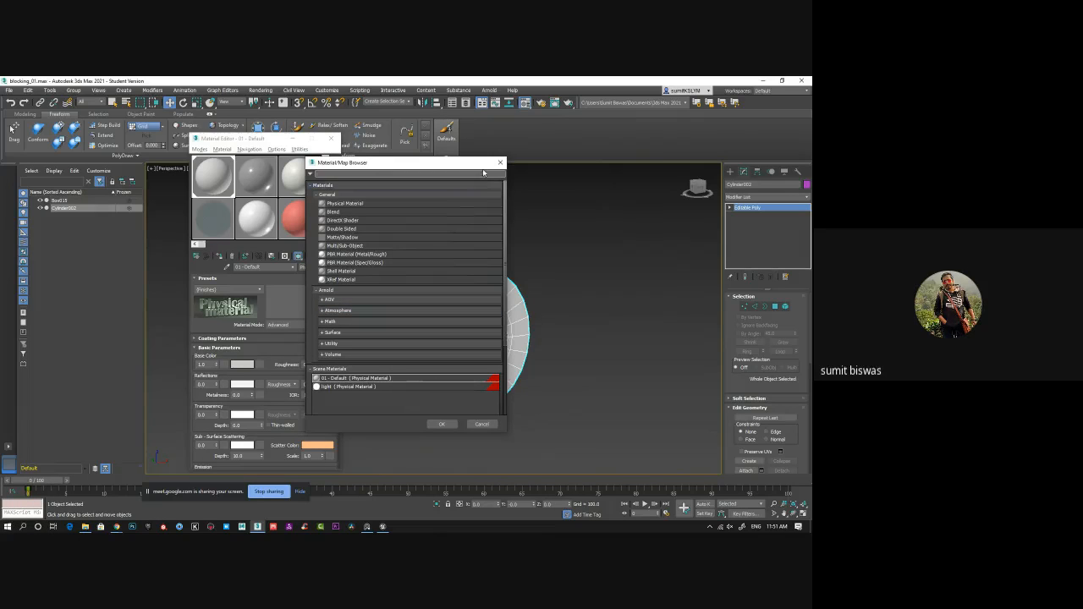
pyautogui.click(501, 162)
pyautogui.click(331, 138)
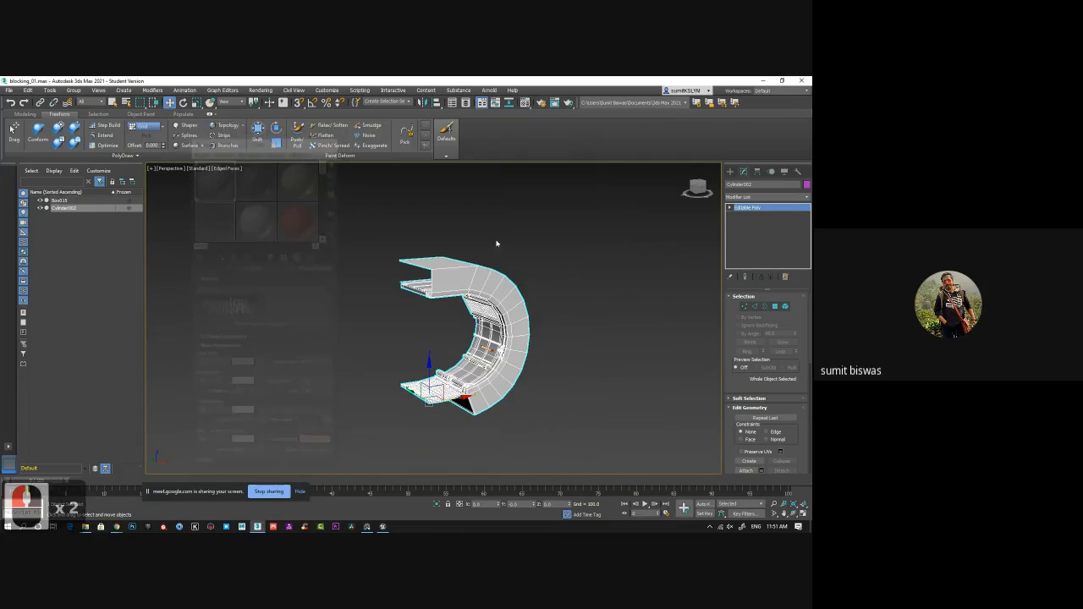
# - Set the perspective viewport's shading to High Quality
pyautogui.keyDown('alt'); pyautogui.moveTo(520, 327); pyautogui.dragTo(464, 342, button='middle'); pyautogui.keyUp('alt')
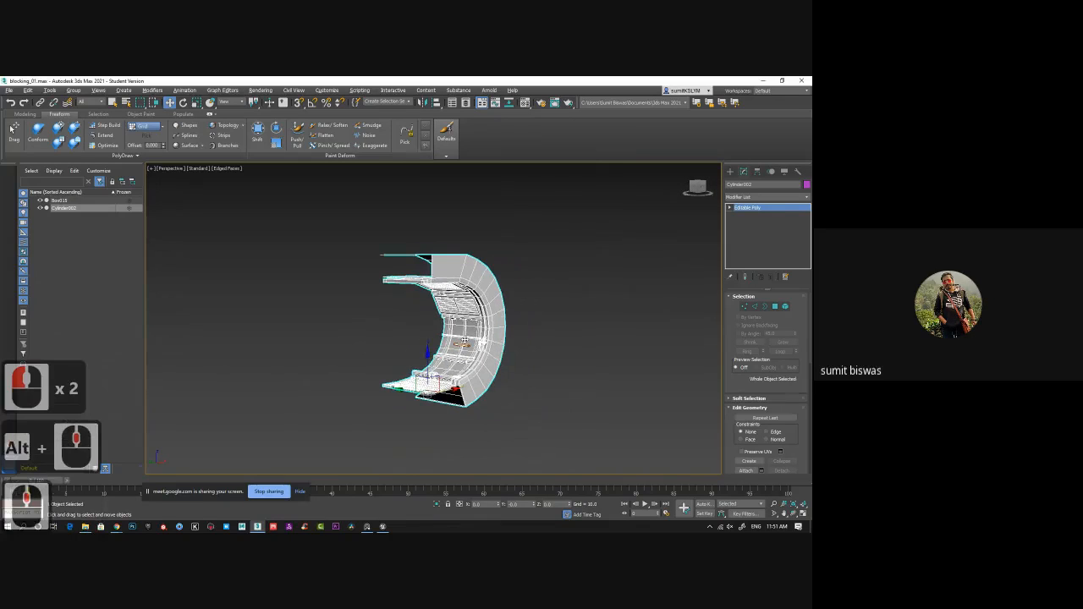
pyautogui.click(201, 168)
pyautogui.click(224, 188)
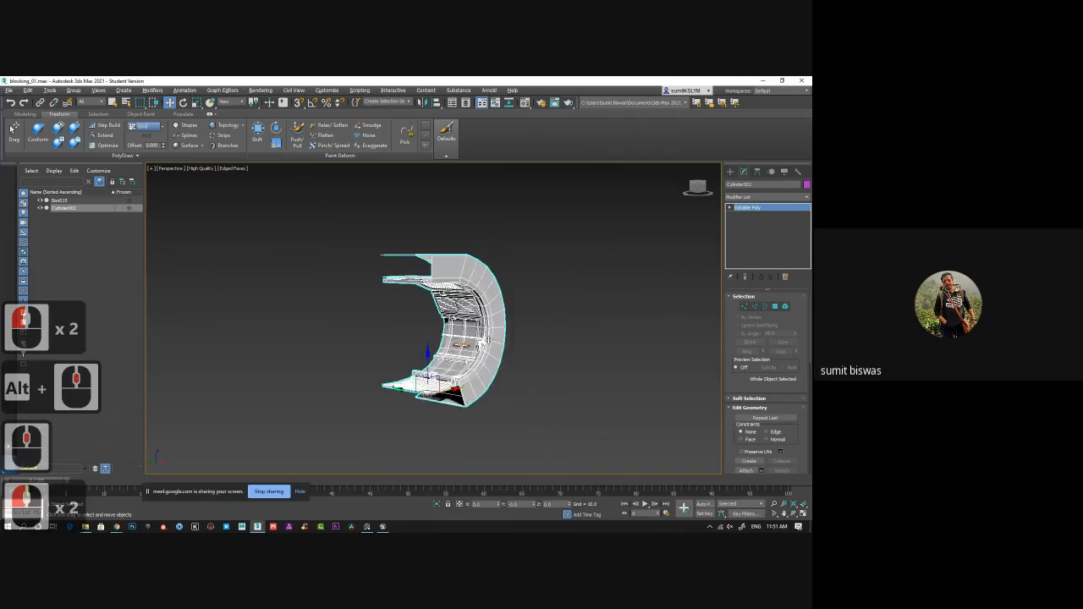
pyautogui.moveTo(487, 338)
pyautogui.keyDown('alt'); pyautogui.mouseDown(button='middle')
pyautogui.moveTo(683, 324)
pyautogui.moveTo(481, 340)
pyautogui.mouseUp(button='middle'); pyautogui.keyUp('alt')
# - Start an FBX export of the selected corridor segment and browse to the GA193 folder inside Online class on drive D
pyautogui.click(8, 90)
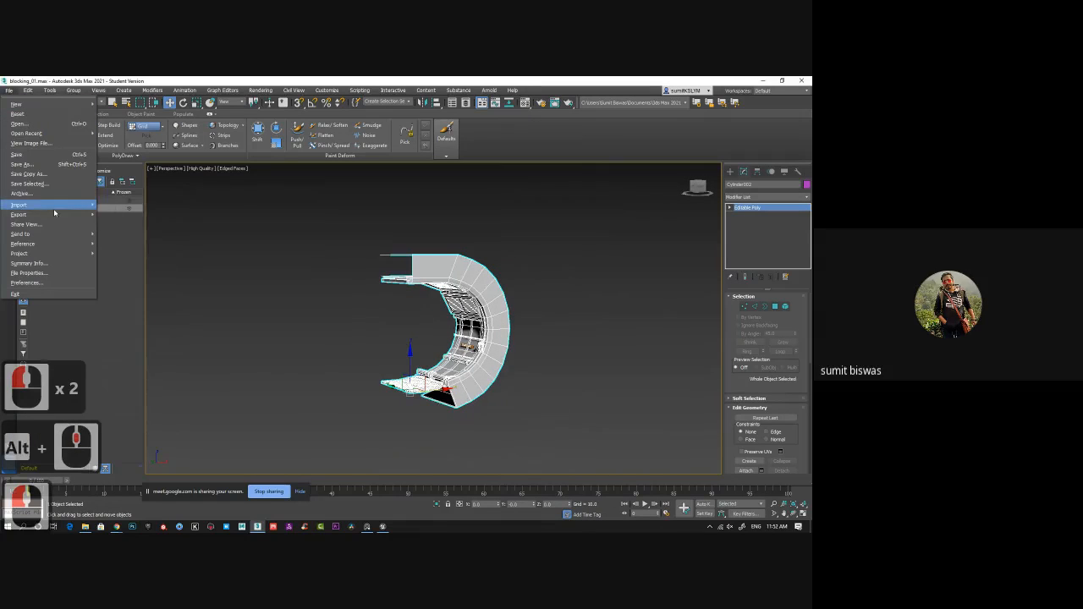
pyautogui.moveTo(52, 214)
pyautogui.click(128, 220)
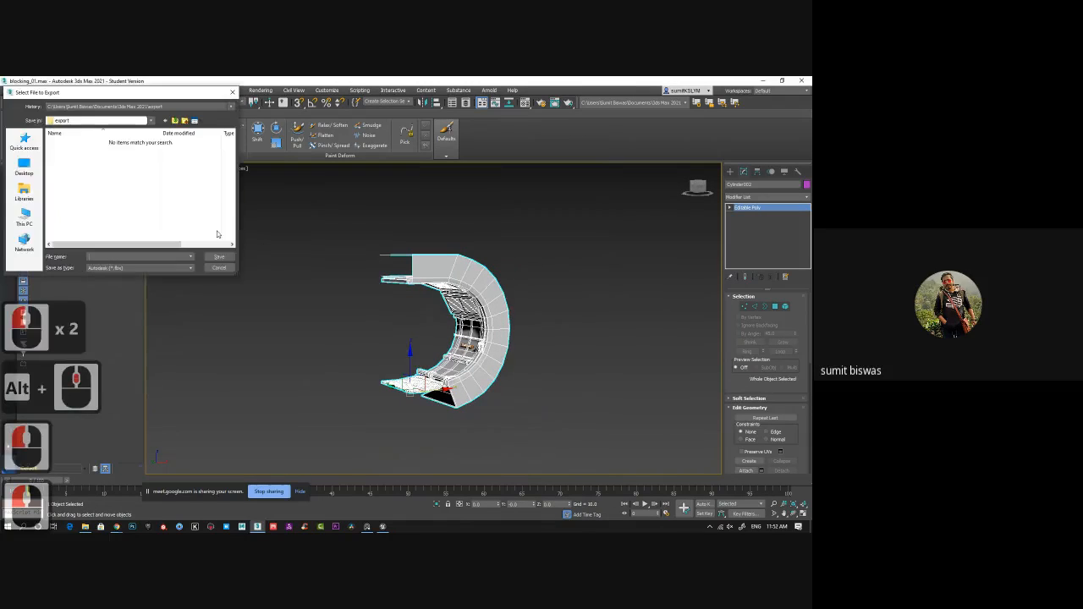
pyautogui.click(23, 167)
pyautogui.click(23, 192)
pyautogui.click(23, 218)
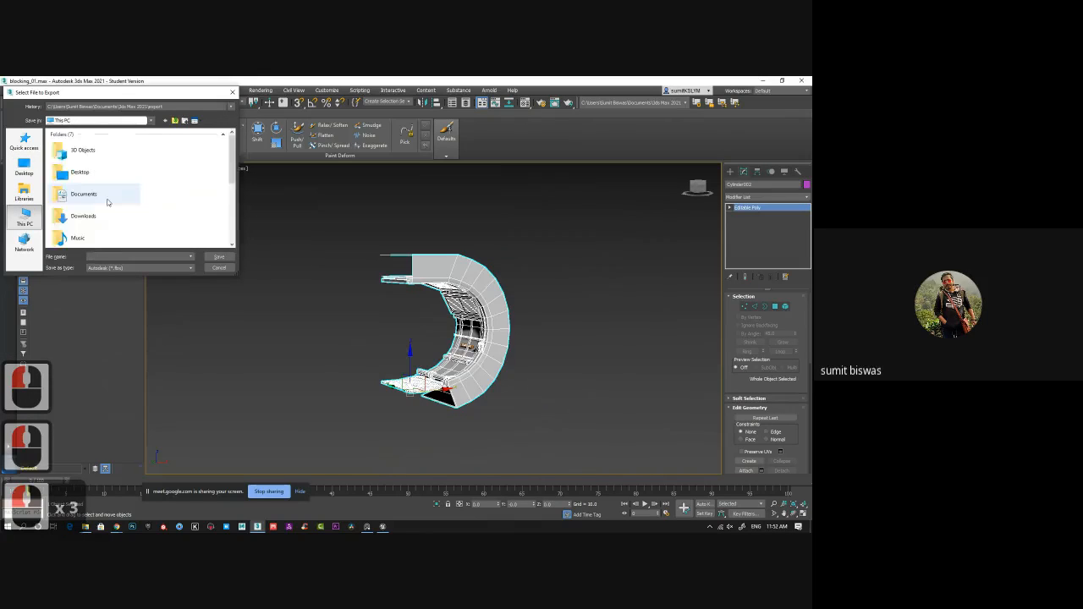
pyautogui.scroll(-6, 93, 203)
pyautogui.doubleClick(84, 188)
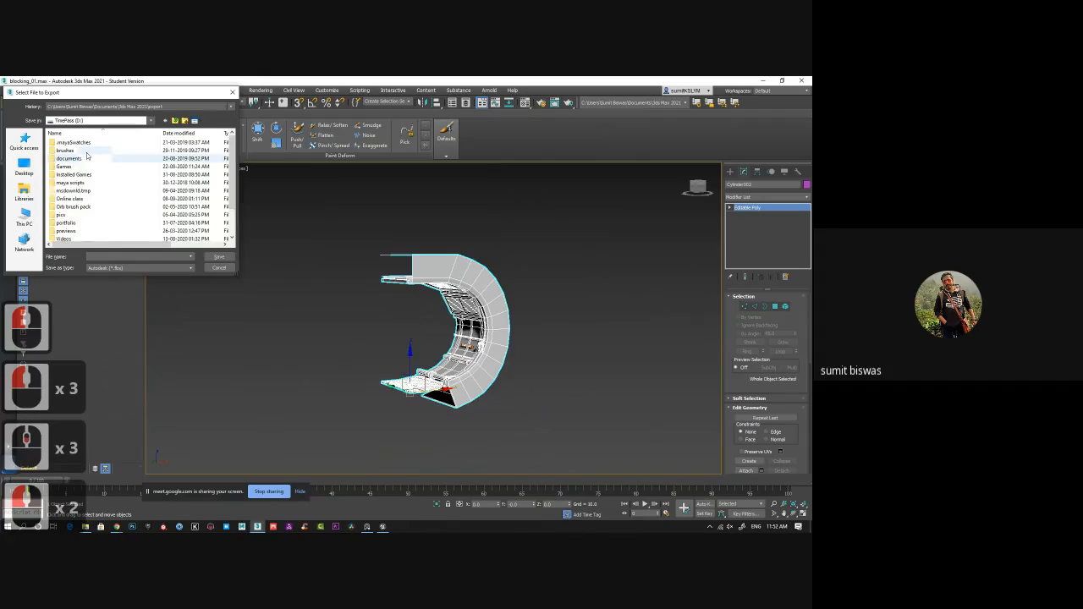
pyautogui.scroll(-3, 86, 156)
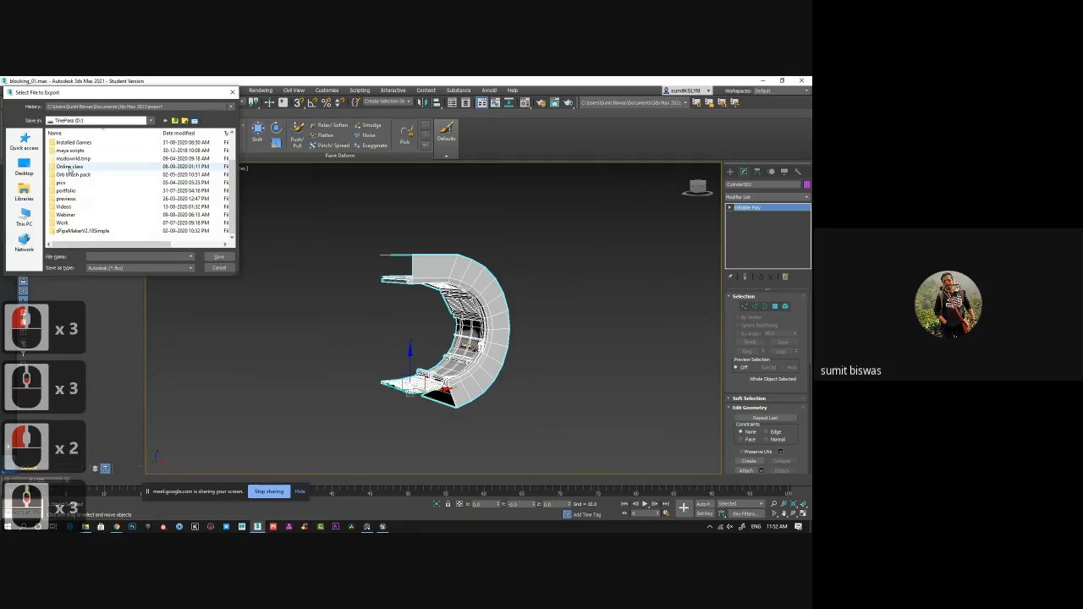
pyautogui.doubleClick(71, 168)
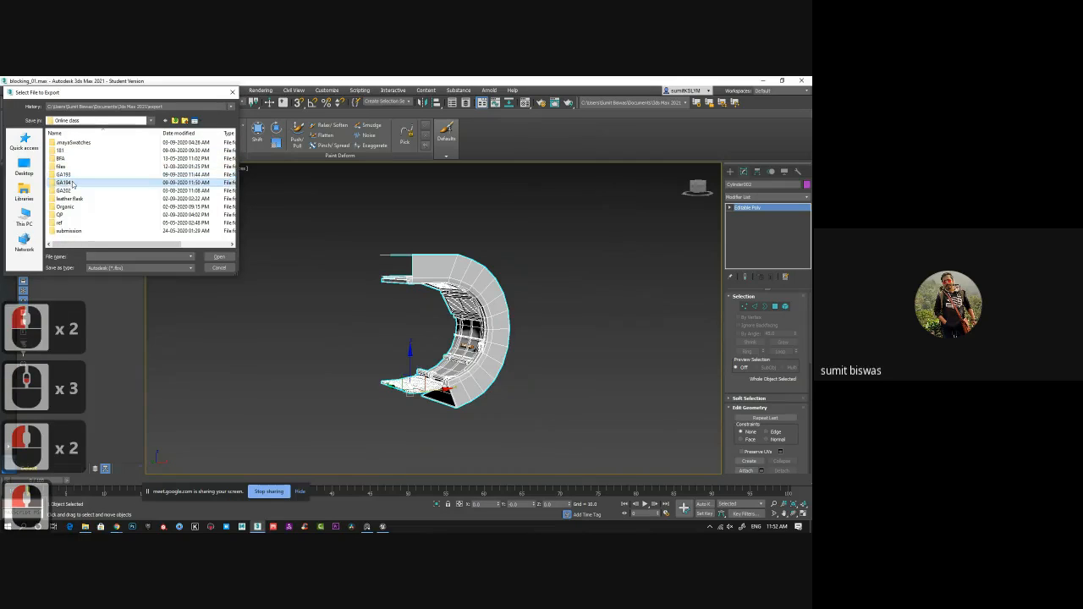
pyautogui.doubleClick(71, 176)
# - Export over the existing base.fbx with the current FBX settings and save the scene
pyautogui.doubleClick(71, 163)
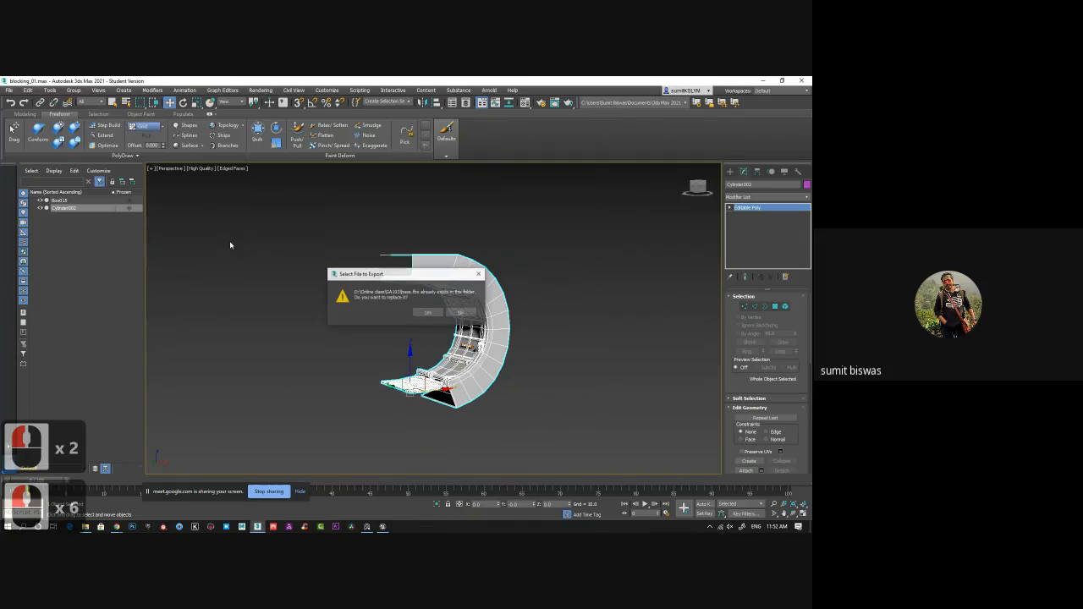
pyautogui.click(427, 312)
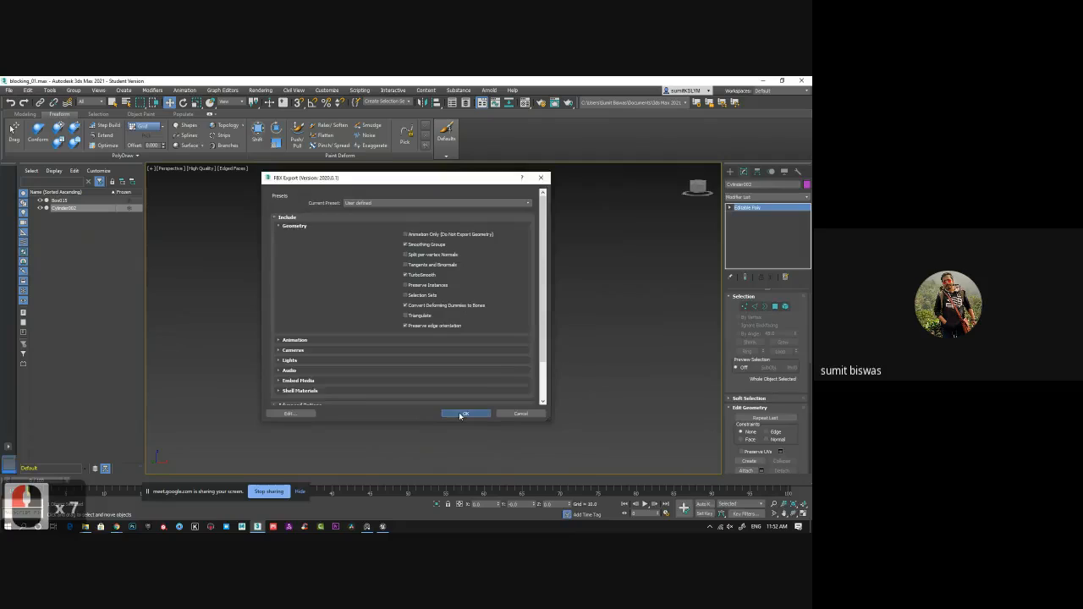
pyautogui.click(465, 414)
pyautogui.hotkey('alt', 'Tab')
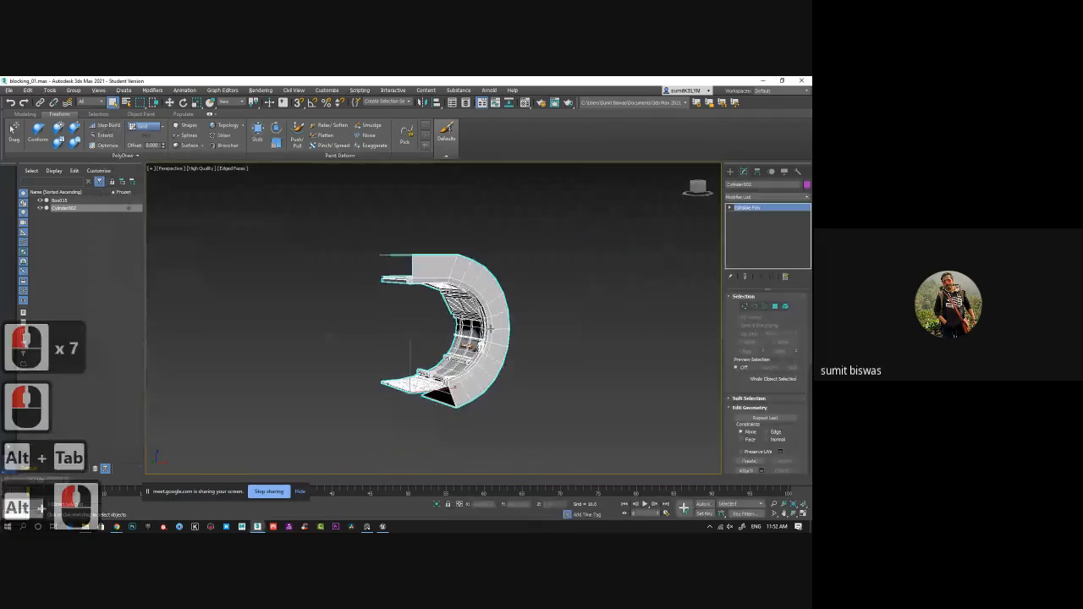
pyautogui.hotkey('ctrl', 's')
# - Switch to Unreal Editor and reimport the base static mesh in the GA193 content folder
pyautogui.hotkey('alt', 'Tab')
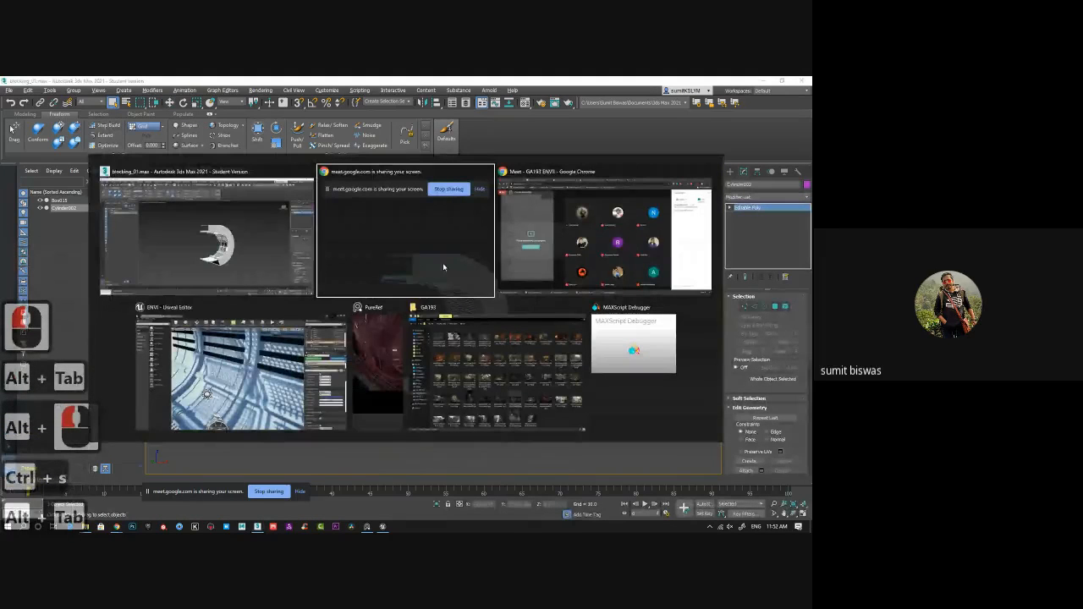
pyautogui.keyDown('alt'); pyautogui.click(240, 372); pyautogui.keyUp('alt')
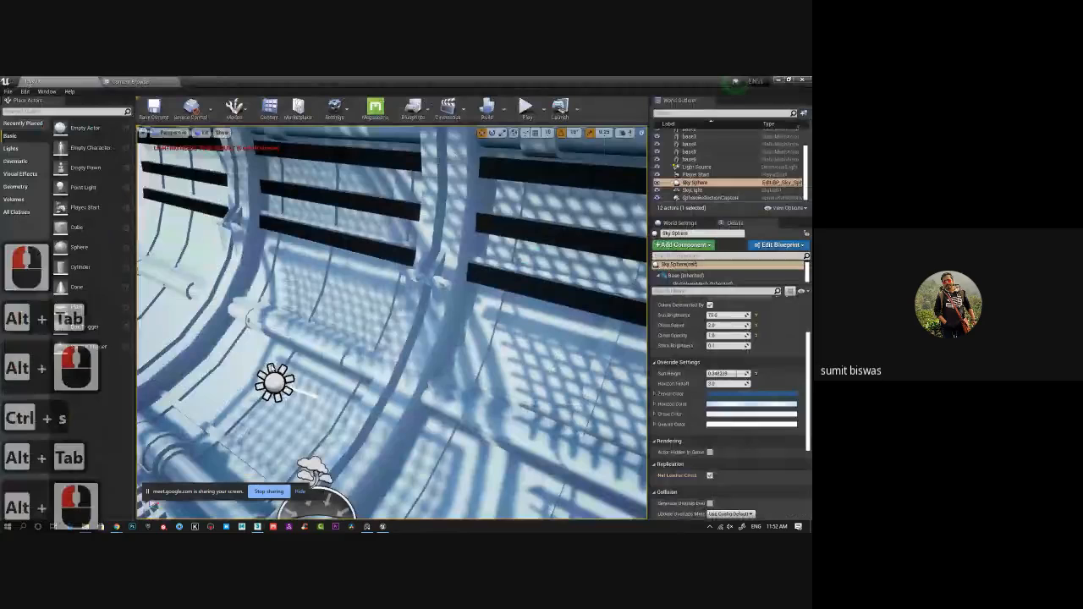
pyautogui.click(123, 81)
pyautogui.rightClick(243, 128)
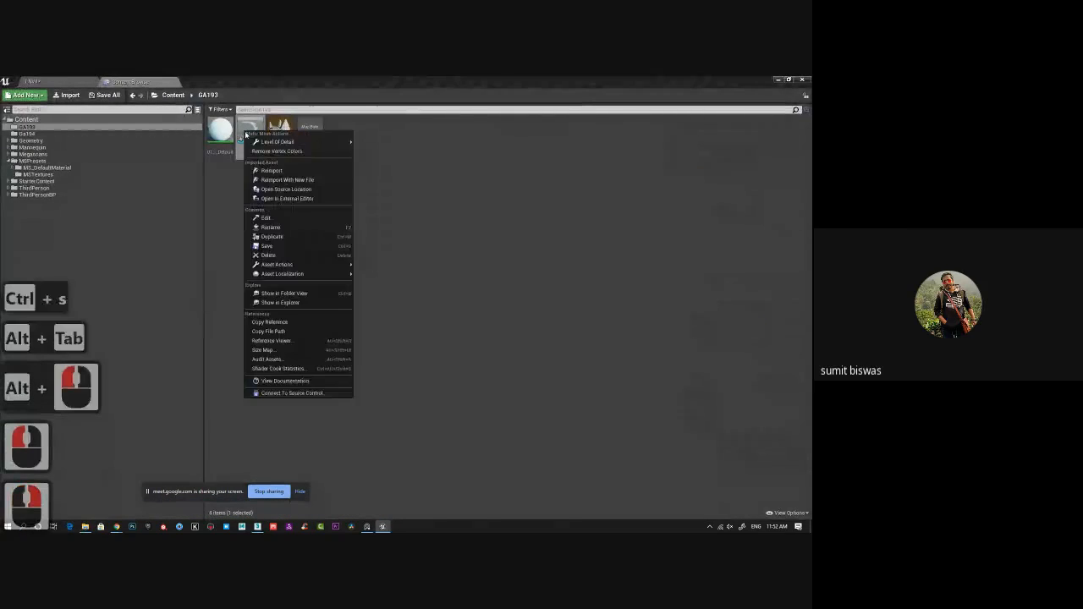
pyautogui.click(278, 172)
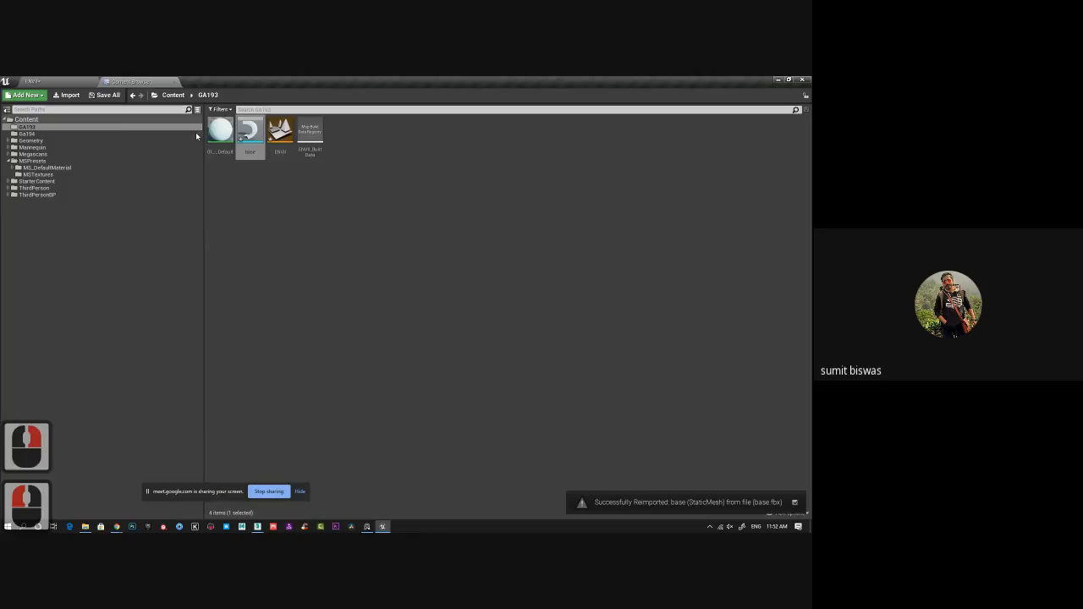
# - Examine the updated corridor in the ENVI level from inside and through its open end, including the new outer flange
pyautogui.click(71, 78)
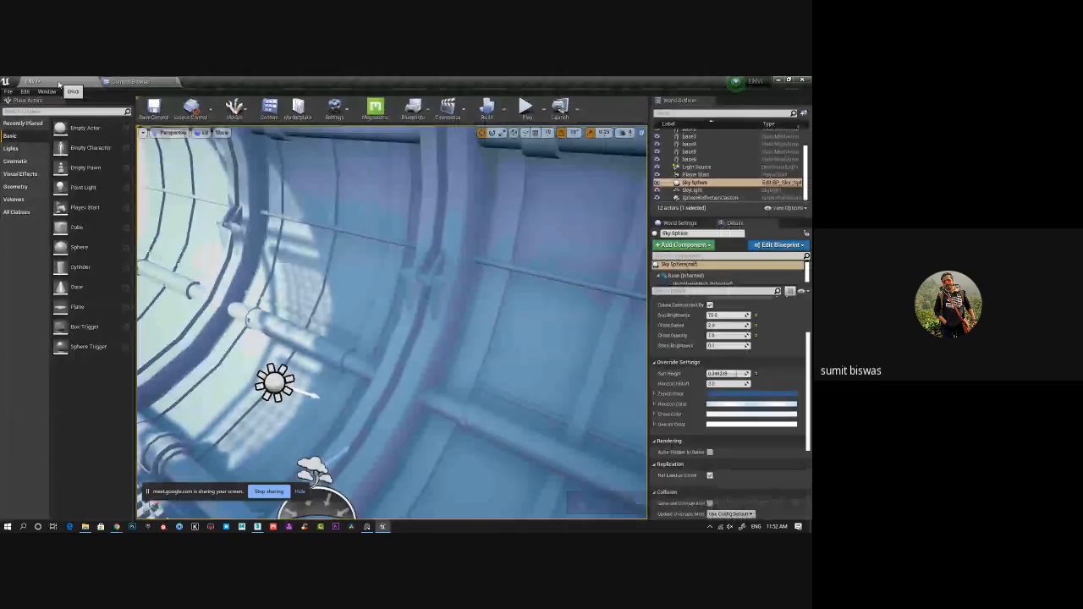
pyautogui.keyDown('alt'); pyautogui.moveTo(503, 337); pyautogui.dragTo(661, 384, button='right'); pyautogui.keyUp('alt')
pyautogui.keyDown('alt'); pyautogui.moveTo(638, 377); pyautogui.dragTo(591, 362); pyautogui.keyUp('alt')
pyautogui.keyDown('alt'); pyautogui.moveTo(591, 362); pyautogui.dragTo(262, 367, button='middle'); pyautogui.keyUp('alt')
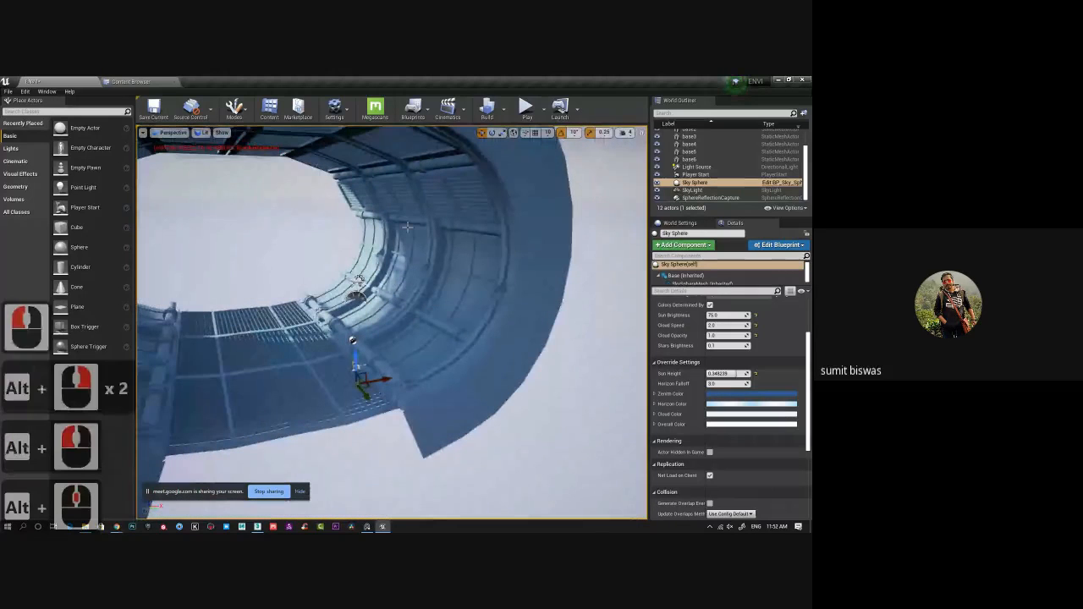
pyautogui.keyDown('alt'); pyautogui.moveTo(480, 275); pyautogui.dragTo(405, 285); pyautogui.keyUp('alt')
pyautogui.keyDown('alt'); pyautogui.moveTo(404, 285); pyautogui.dragTo(487, 274, button='middle'); pyautogui.keyUp('alt')
pyautogui.keyDown('alt'); pyautogui.moveTo(486, 273); pyautogui.dragTo(487, 242); pyautogui.keyUp('alt')
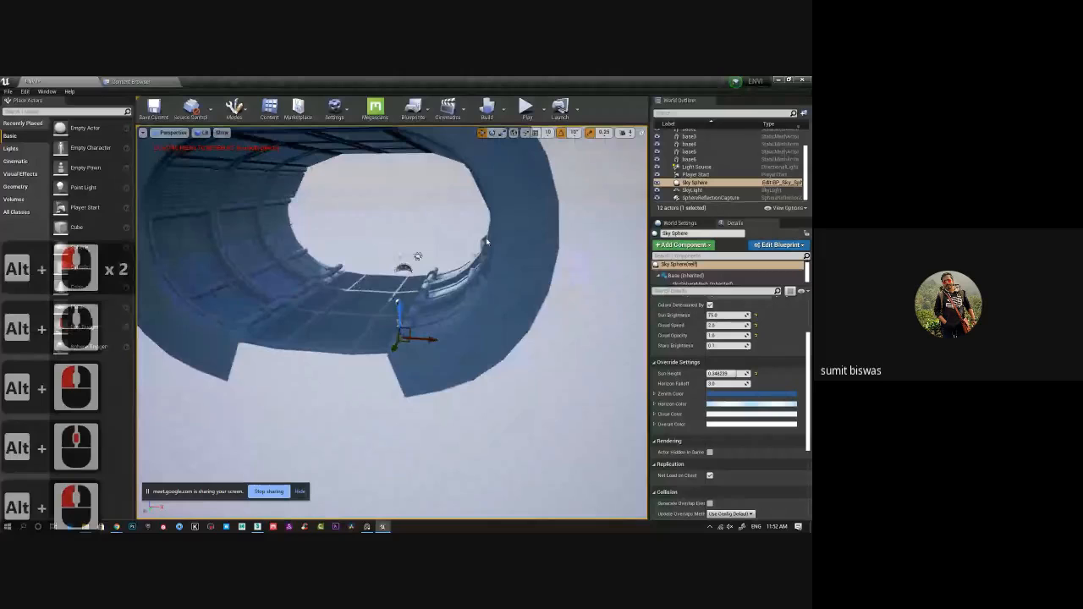
pyautogui.keyDown('alt'); pyautogui.moveTo(389, 246); pyautogui.dragTo(260, 80); pyautogui.keyUp('alt')
pyautogui.keyDown('alt'); pyautogui.moveTo(358, 246); pyautogui.dragTo(370, 266, button='middle'); pyautogui.keyUp('alt')
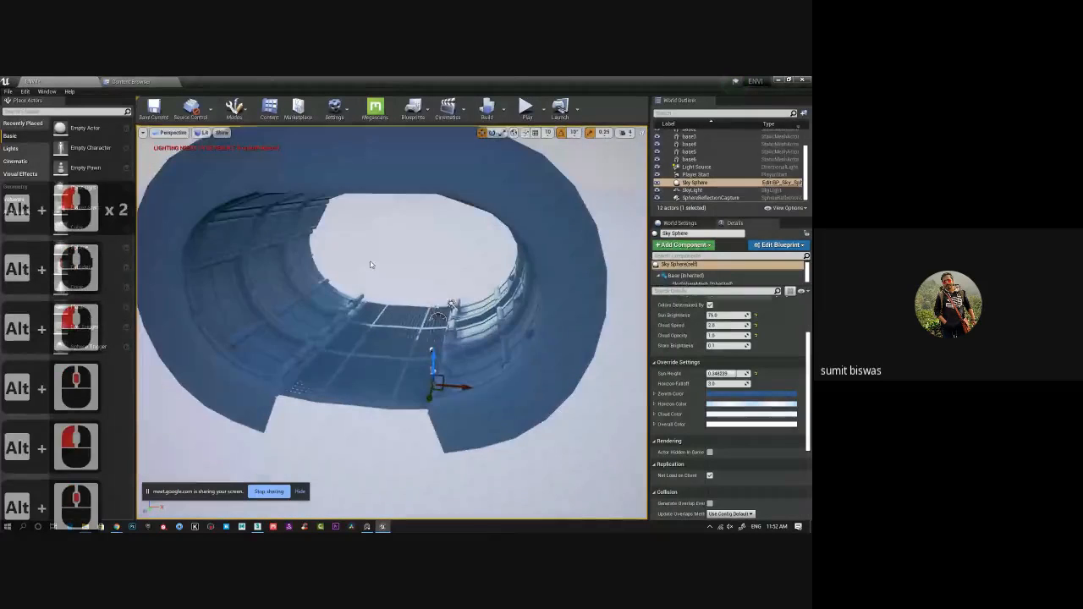
pyautogui.keyDown('alt'); pyautogui.moveTo(369, 265); pyautogui.dragTo(507, 367); pyautogui.keyUp('alt')
pyautogui.keyDown('alt'); pyautogui.moveTo(508, 368); pyautogui.dragTo(522, 371, button='right'); pyautogui.keyUp('alt')
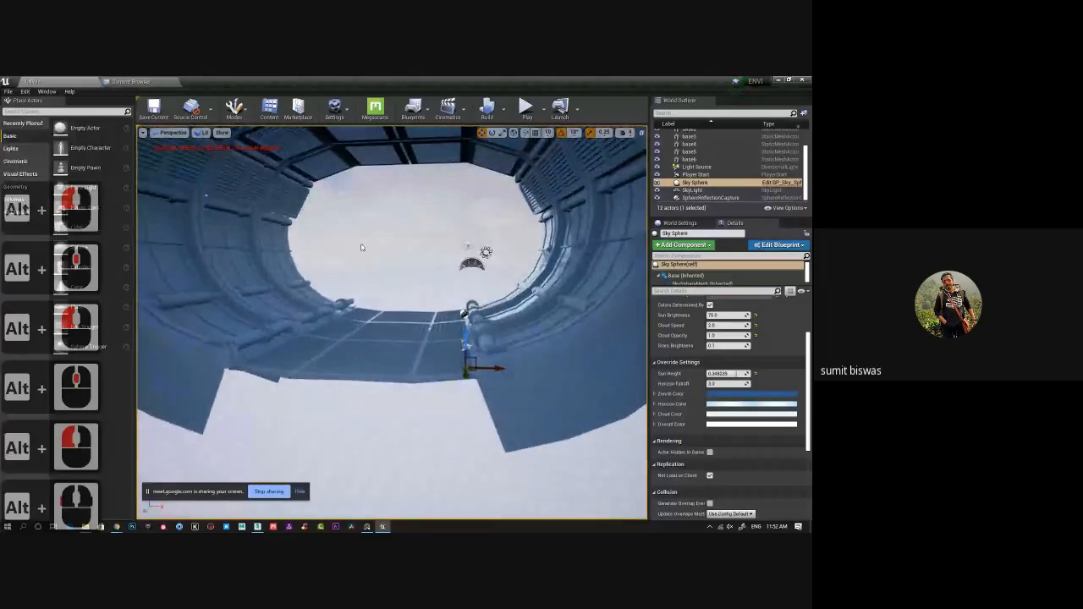
pyautogui.keyDown('alt'); pyautogui.moveTo(522, 371); pyautogui.dragTo(528, 411, button='middle'); pyautogui.keyUp('alt')
pyautogui.keyDown('alt'); pyautogui.moveTo(373, 246); pyautogui.dragTo(349, 247); pyautogui.keyUp('alt')
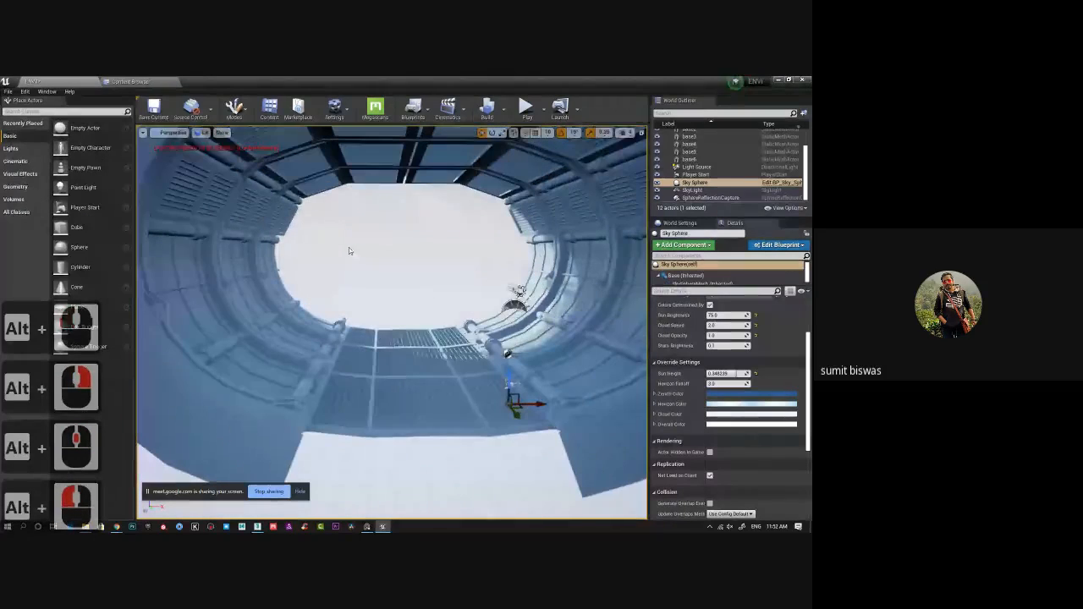
pyautogui.keyDown('alt'); pyautogui.moveTo(341, 405); pyautogui.dragTo(325, 343); pyautogui.keyUp('alt')
pyautogui.keyDown('alt'); pyautogui.moveTo(325, 343); pyautogui.dragTo(372, 354, button='right'); pyautogui.keyUp('alt')
pyautogui.keyDown('alt'); pyautogui.moveTo(373, 354); pyautogui.dragTo(483, 398); pyautogui.keyUp('alt')
pyautogui.keyDown('alt'); pyautogui.moveTo(482, 398); pyautogui.dragTo(457, 394, button='right'); pyautogui.keyUp('alt')
pyautogui.keyDown('alt'); pyautogui.moveTo(457, 394); pyautogui.dragTo(445, 402, button='middle'); pyautogui.keyUp('alt')
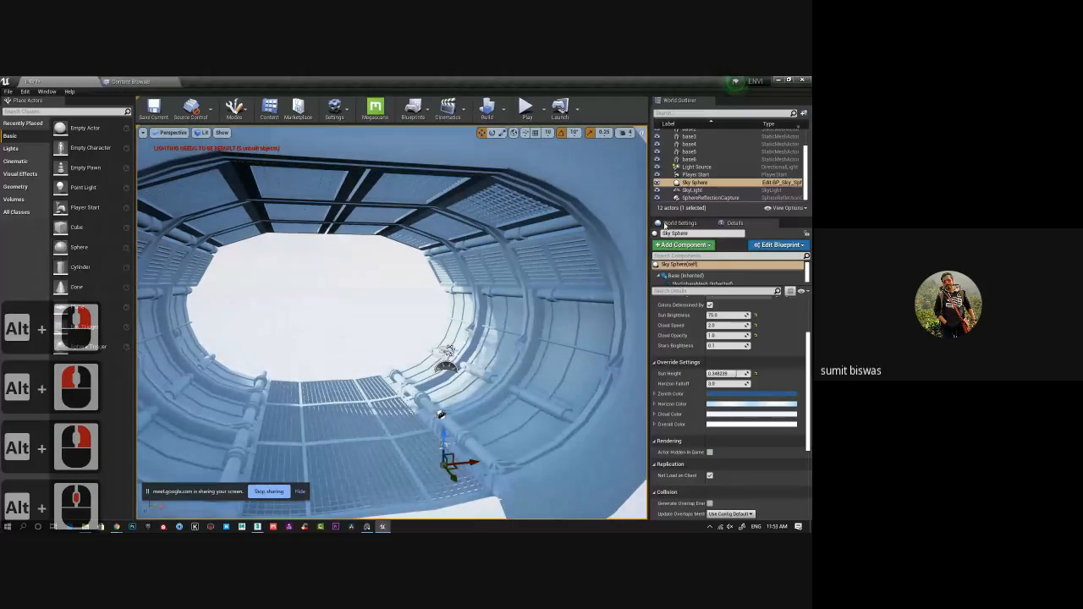
pyautogui.keyDown('alt'); pyautogui.moveTo(614, 362); pyautogui.dragTo(344, 338, button='right'); pyautogui.keyUp('alt')
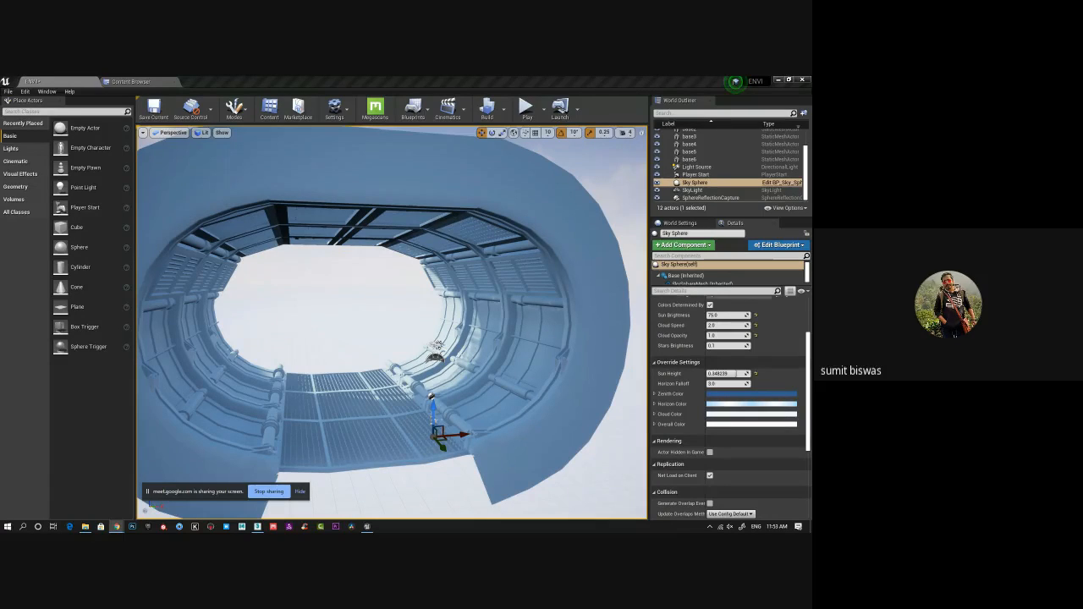
# - Switch to the reference email in Gmail and view the attached snowy shrine gate image at full size
pyautogui.moveTo(0, 77); pyautogui.dragTo(265, 77)
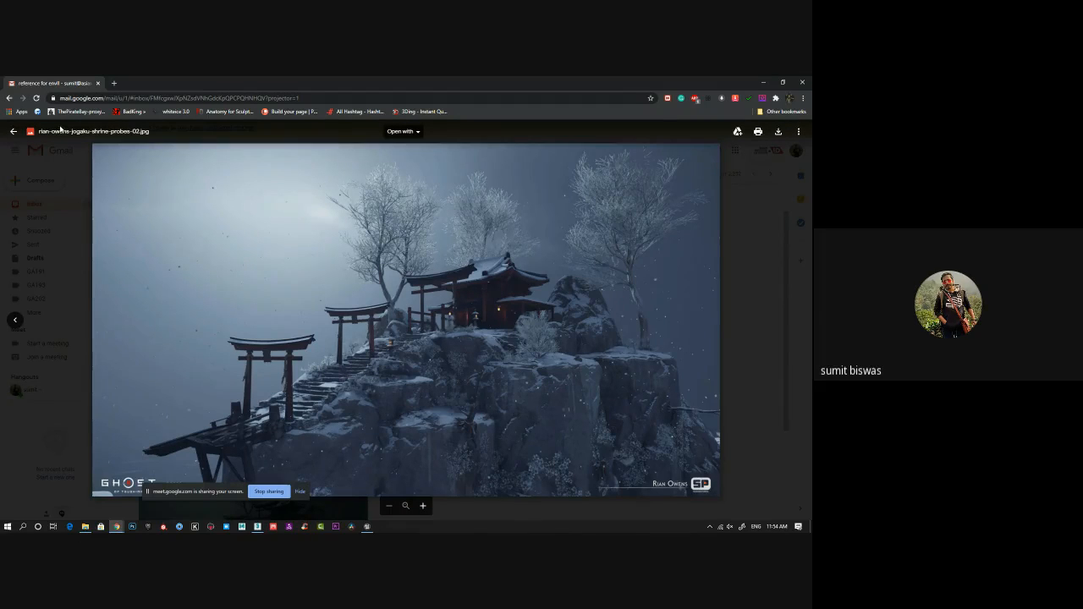
pyautogui.click(758, 333)
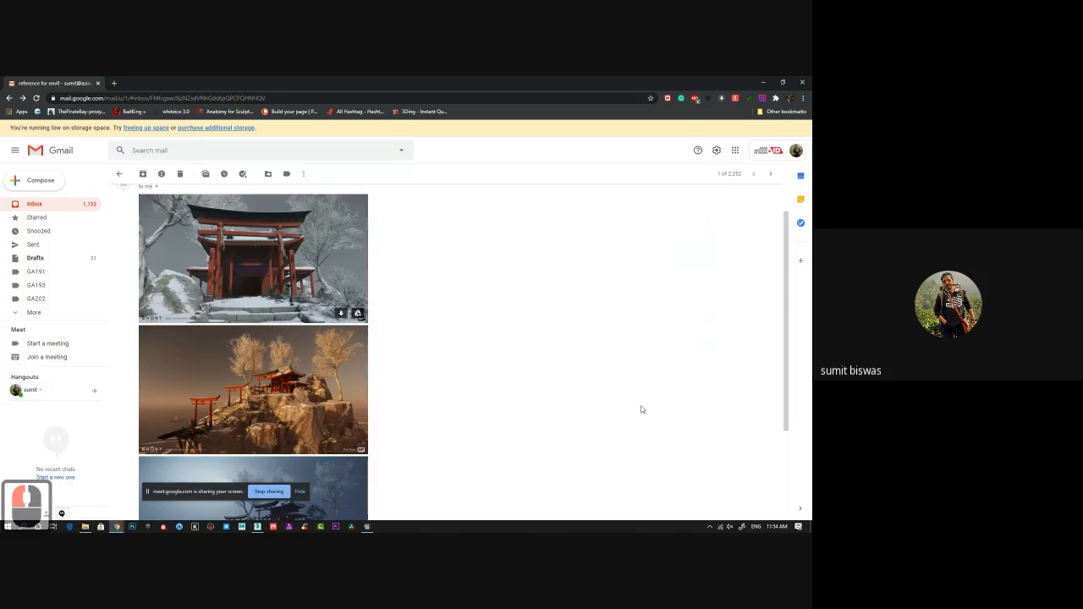
pyautogui.scroll(-8, 433, 428)
pyautogui.scroll(4, 434, 428)
pyautogui.click(356, 344)
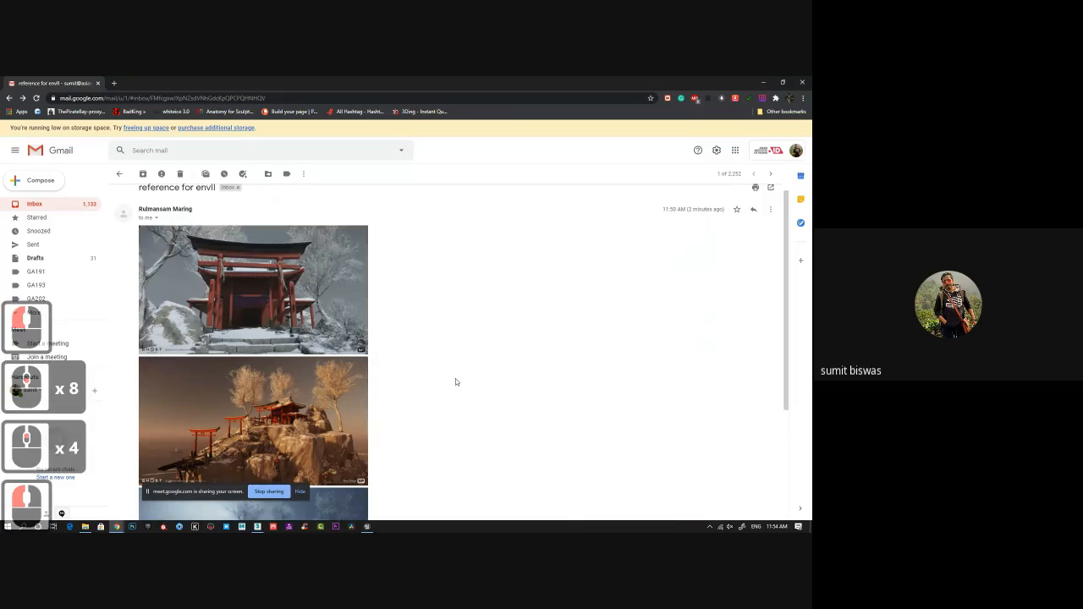
pyautogui.click(285, 295)
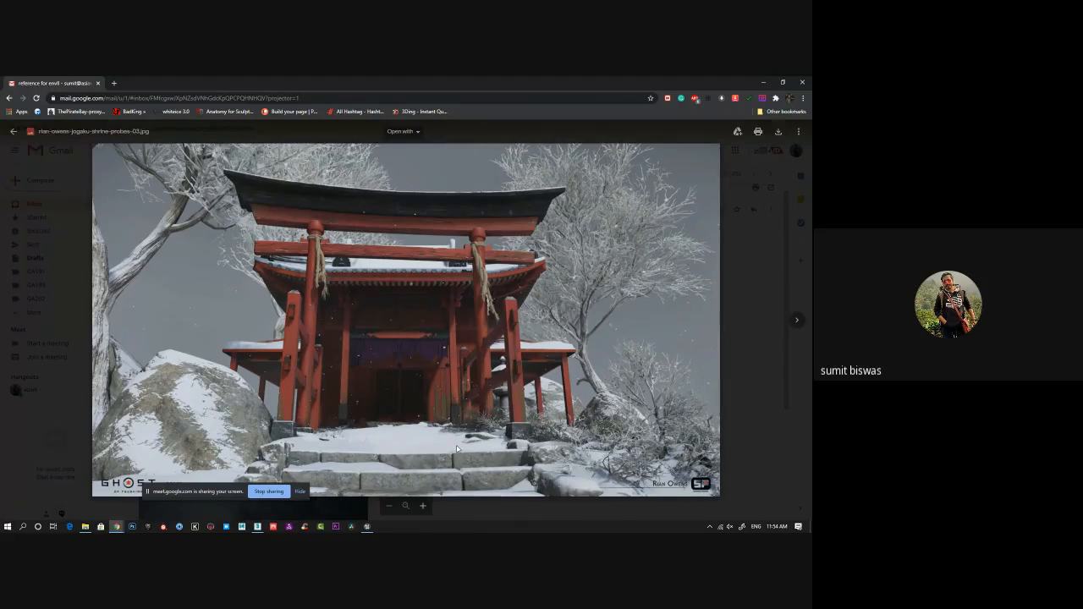
pyautogui.scroll(-7, 377, 342)
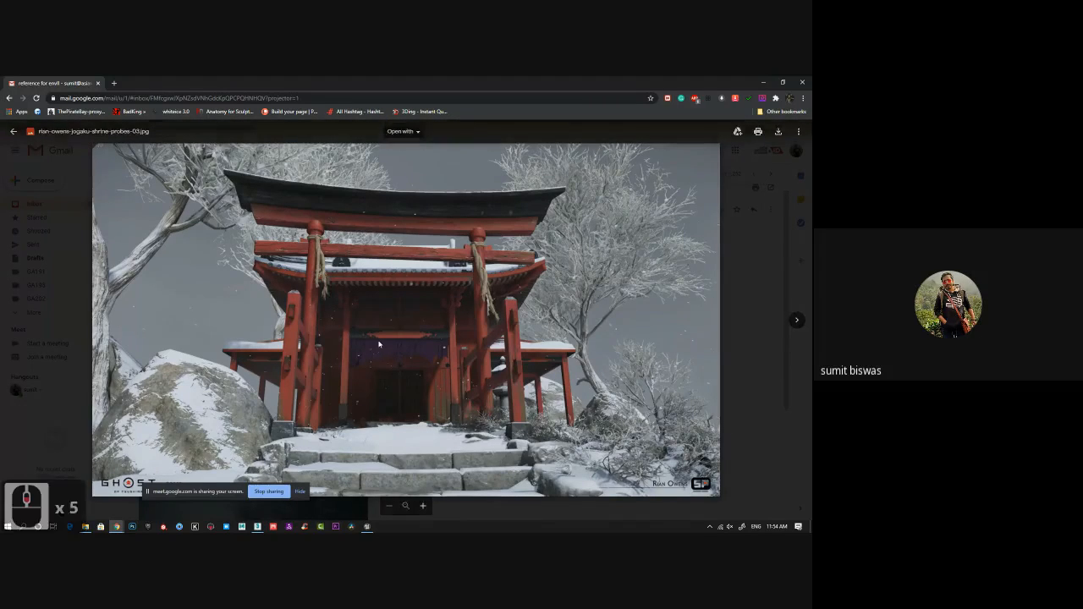
pyautogui.click(750, 374)
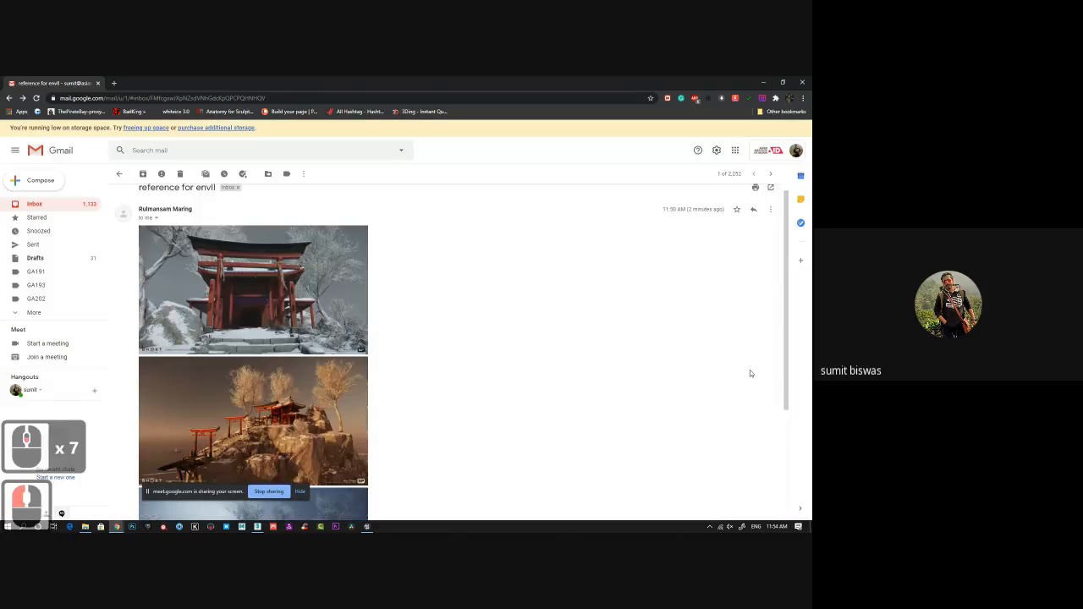
# - View the email's warm-lit cliff shrine image at full size, and close the browser to return to Unreal Editor
pyautogui.scroll(-9, 435, 364)
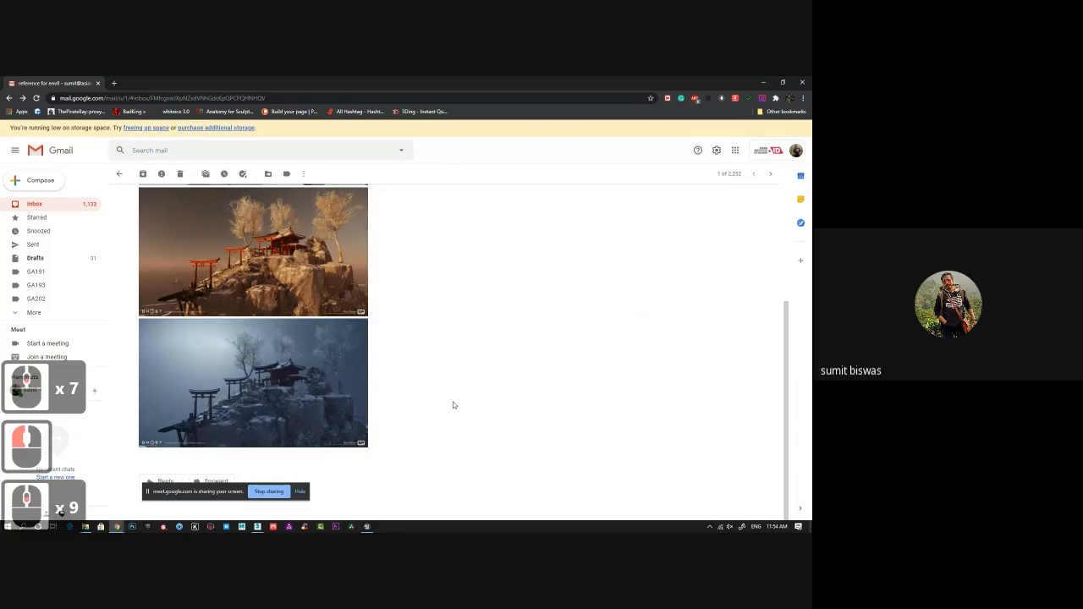
pyautogui.scroll(2, 453, 405)
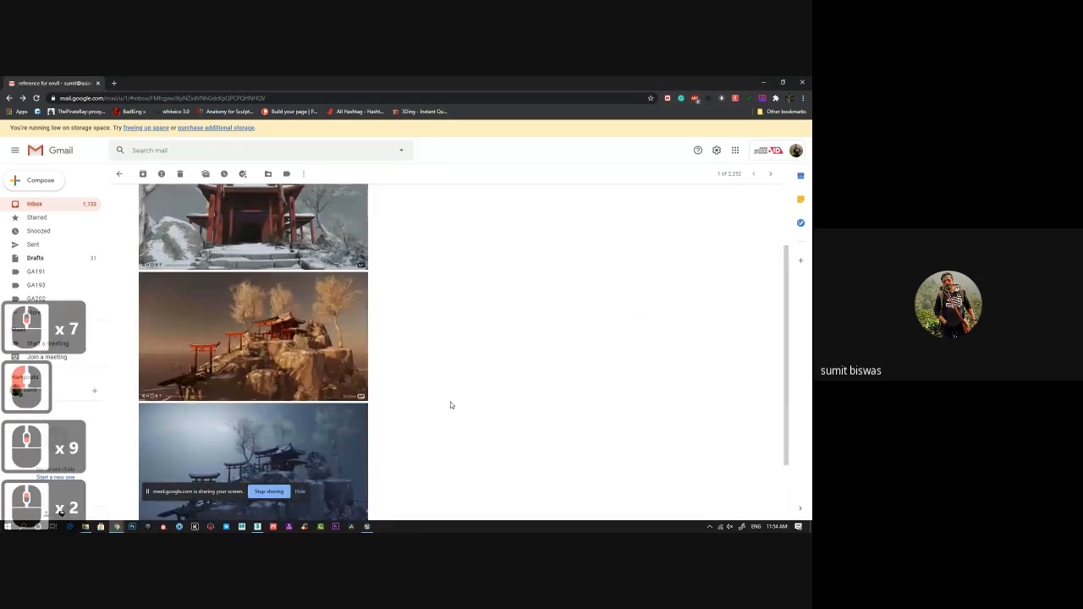
pyautogui.click(259, 352)
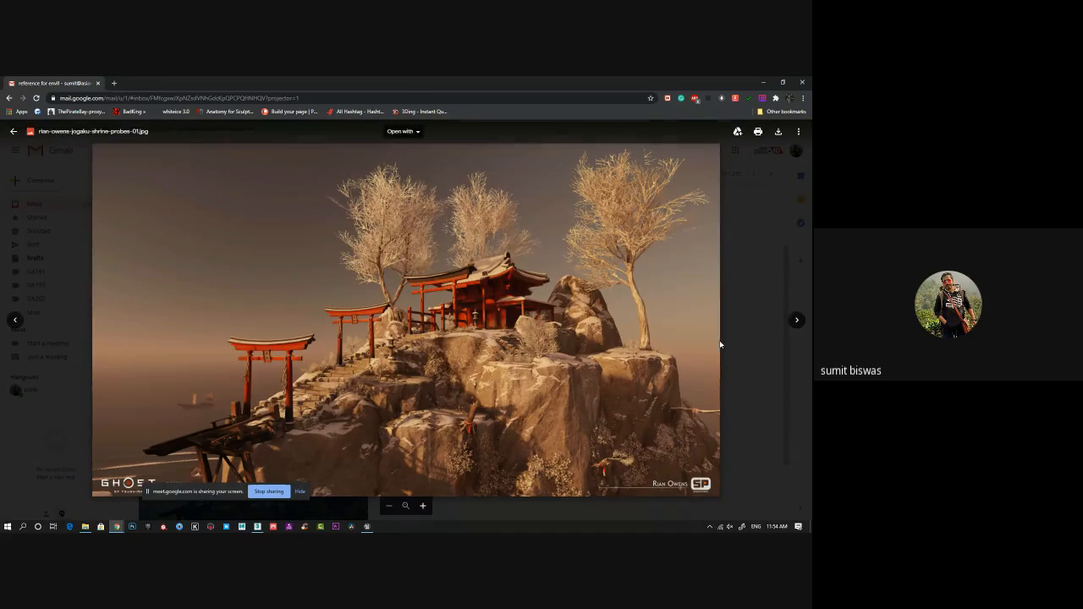
pyautogui.click(748, 343)
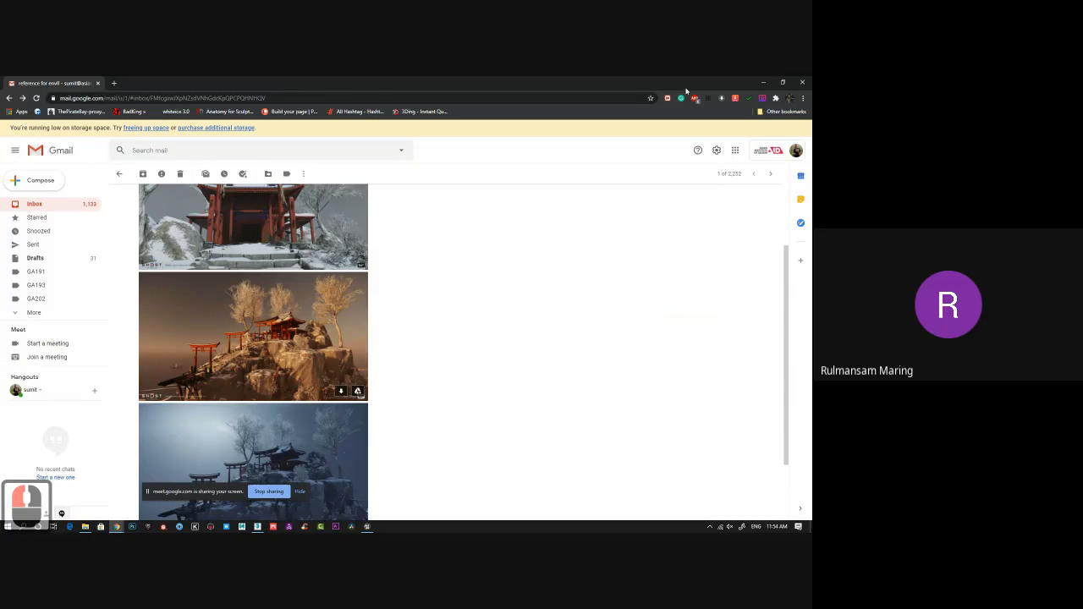
pyautogui.click(802, 82)
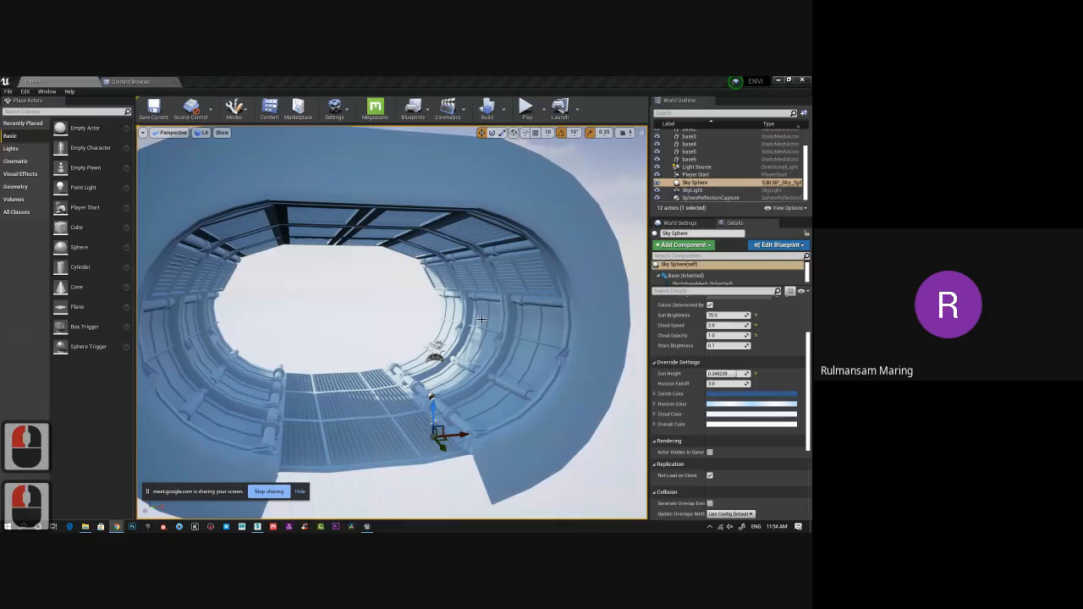
# - Select the base corridor segment at the open end and examine its flange and outer shell
pyautogui.keyDown('alt'); pyautogui.moveTo(350, 342); pyautogui.dragTo(297, 325); pyautogui.keyUp('alt')
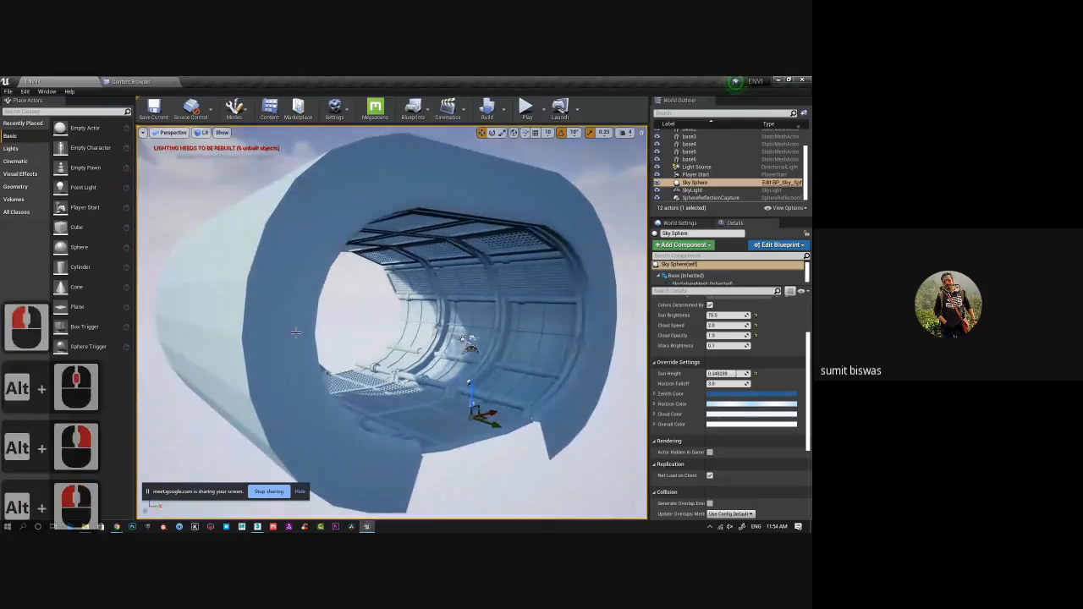
pyautogui.click(532, 363)
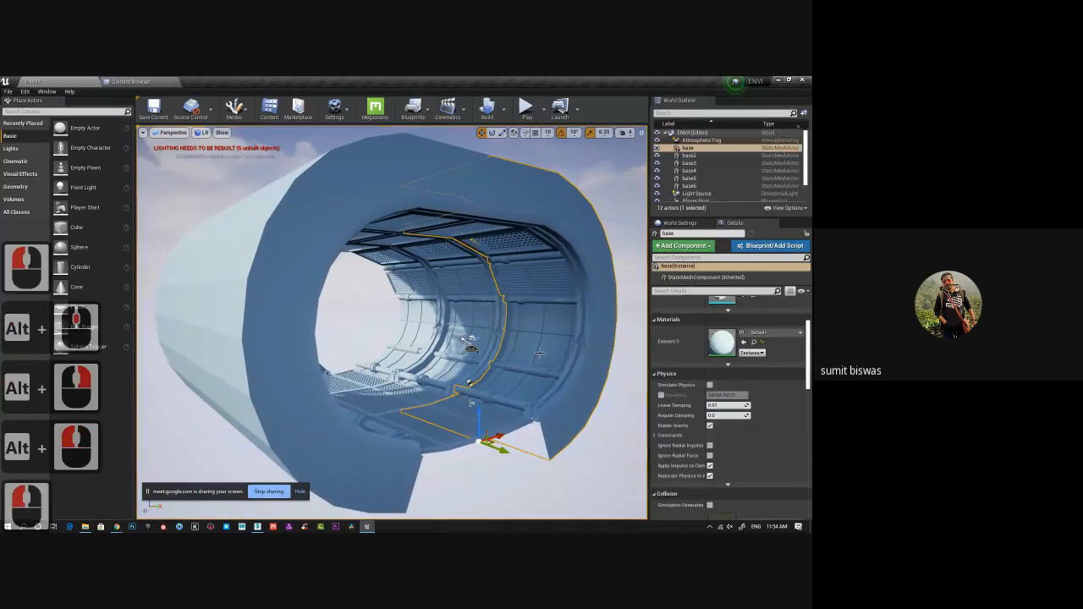
pyautogui.keyDown('alt'); pyautogui.moveTo(500, 346); pyautogui.dragTo(463, 337); pyautogui.keyUp('alt')
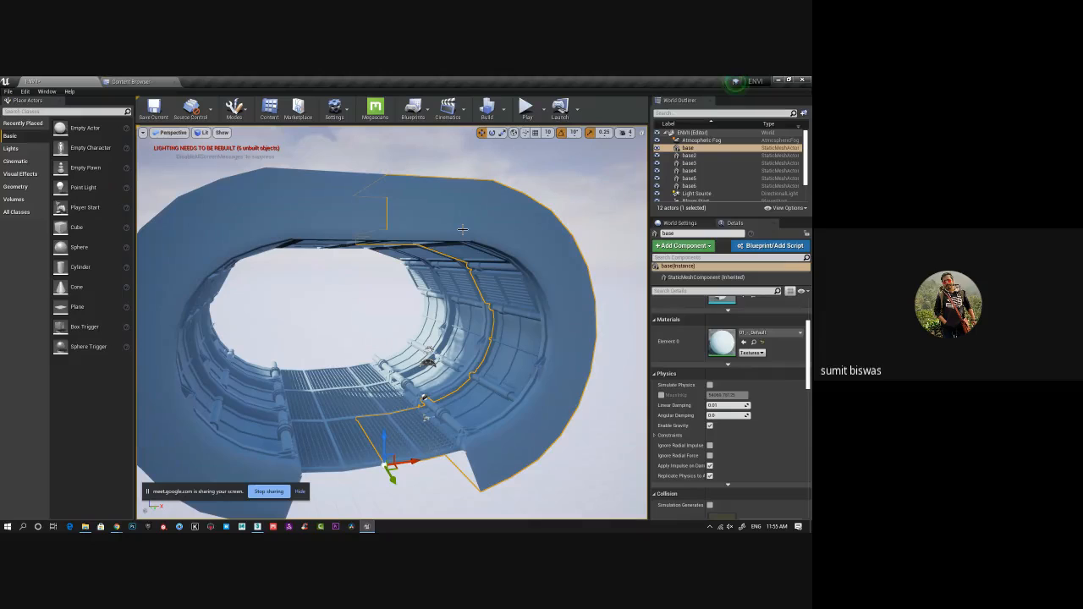
# - Switch to 3ds Max and examine the corridor segment's interior panels, floor grating and outer flange from several sides
pyautogui.click(258, 527)
pyautogui.scroll(4, 440, 342)
pyautogui.keyDown('alt'); pyautogui.moveTo(457, 334); pyautogui.dragTo(428, 364, button='middle'); pyautogui.keyUp('alt')
pyautogui.keyDown('alt'); pyautogui.moveTo(428, 364); pyautogui.dragTo(555, 351, button='middle'); pyautogui.keyUp('alt')
pyautogui.click(555, 351)
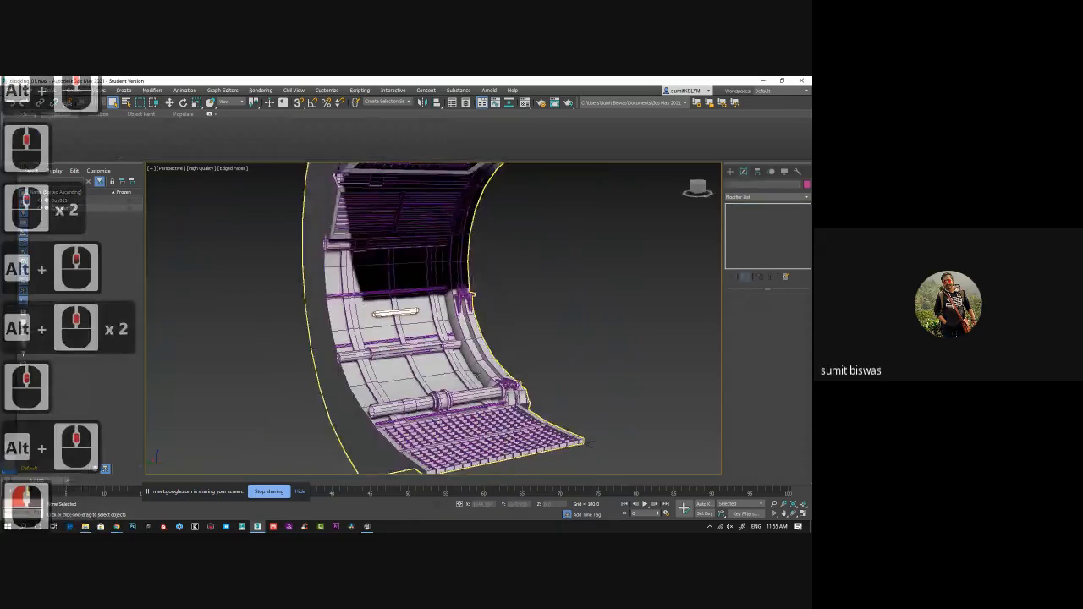
pyautogui.keyDown('alt'); pyautogui.moveTo(478, 376); pyautogui.dragTo(533, 257, button='middle'); pyautogui.keyUp('alt')
pyautogui.scroll(-2, 492, 337)
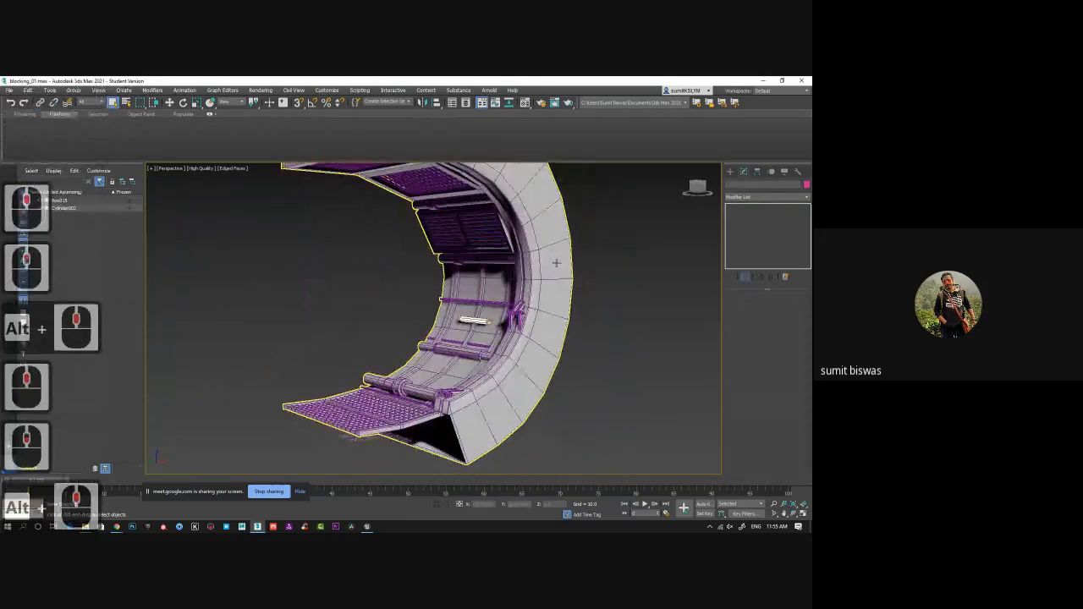
pyautogui.keyDown('alt'); pyautogui.moveTo(398, 223); pyautogui.dragTo(481, 270, button='middle'); pyautogui.keyUp('alt')
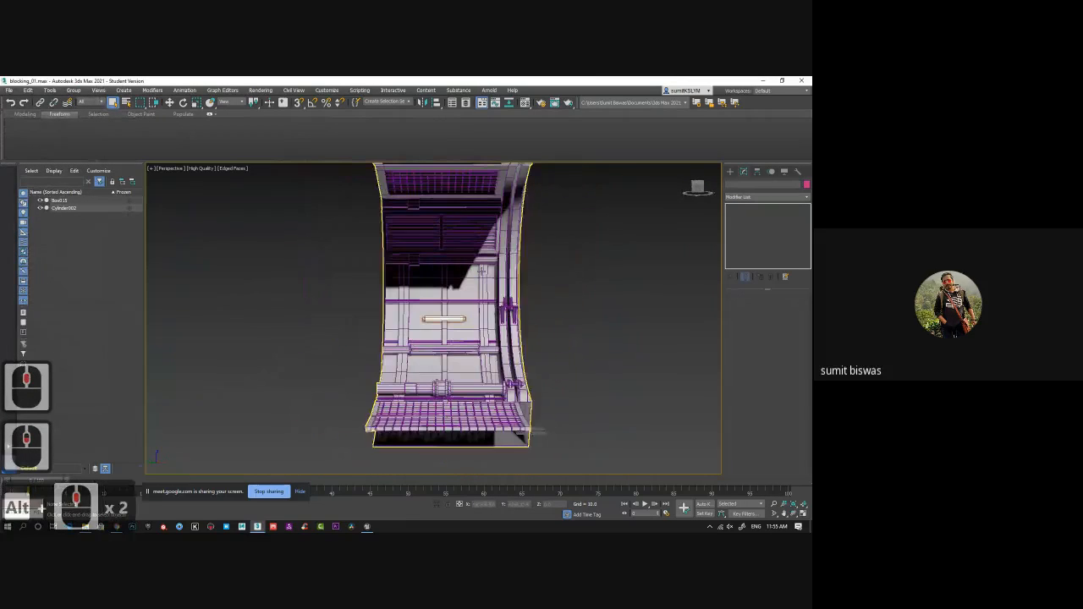
pyautogui.keyDown('alt'); pyautogui.moveTo(566, 339); pyautogui.dragTo(458, 253, button='middle'); pyautogui.keyUp('alt')
pyautogui.click(513, 279)
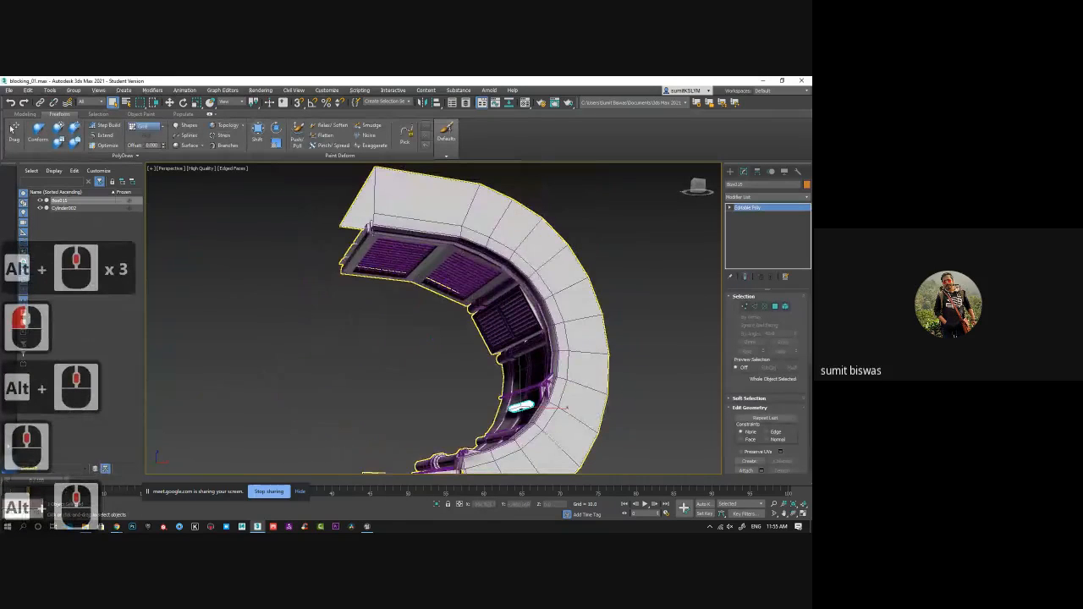
pyautogui.keyDown('alt'); pyautogui.moveTo(525, 342); pyautogui.dragTo(559, 312, button='middle'); pyautogui.keyUp('alt')
pyautogui.keyDown('alt'); pyautogui.moveTo(558, 313); pyautogui.dragTo(579, 310, button='middle'); pyautogui.keyUp('alt')
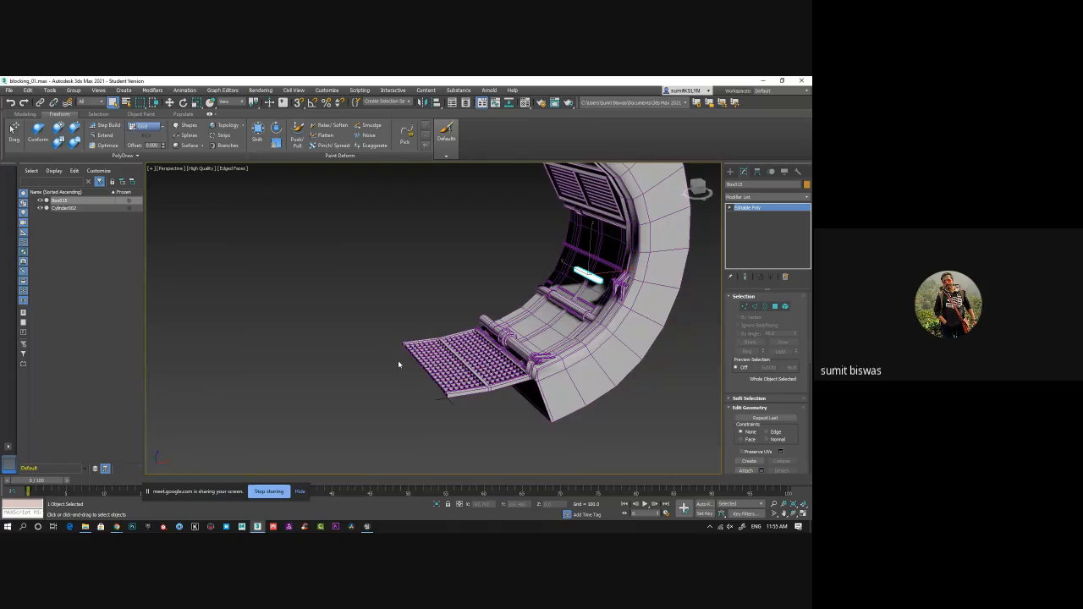
pyautogui.keyDown('alt'); pyautogui.moveTo(391, 368); pyautogui.dragTo(392, 367, button='middle'); pyautogui.keyUp('alt')
# - Return to Unreal Editor and examine the assembled corridor's open end, flange and outer shell from different angles and distances
pyautogui.hotkey('alt', 'Tab')
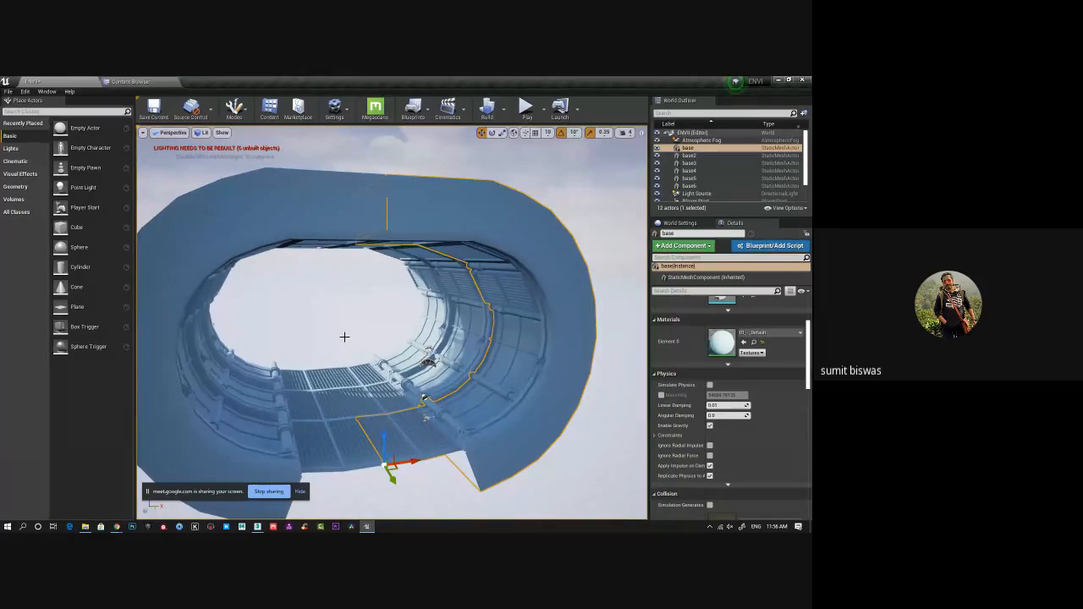
pyautogui.keyDown('alt'); pyautogui.moveTo(332, 389); pyautogui.dragTo(259, 360); pyautogui.keyUp('alt')
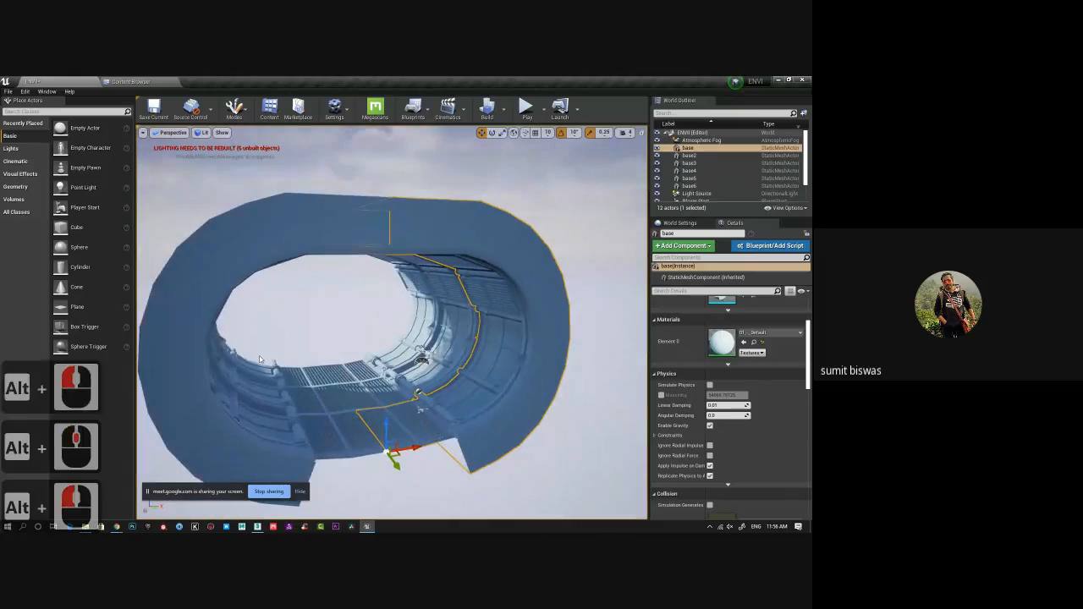
pyautogui.keyDown('alt'); pyautogui.moveTo(260, 359); pyautogui.dragTo(259, 359, button='right'); pyautogui.keyUp('alt')
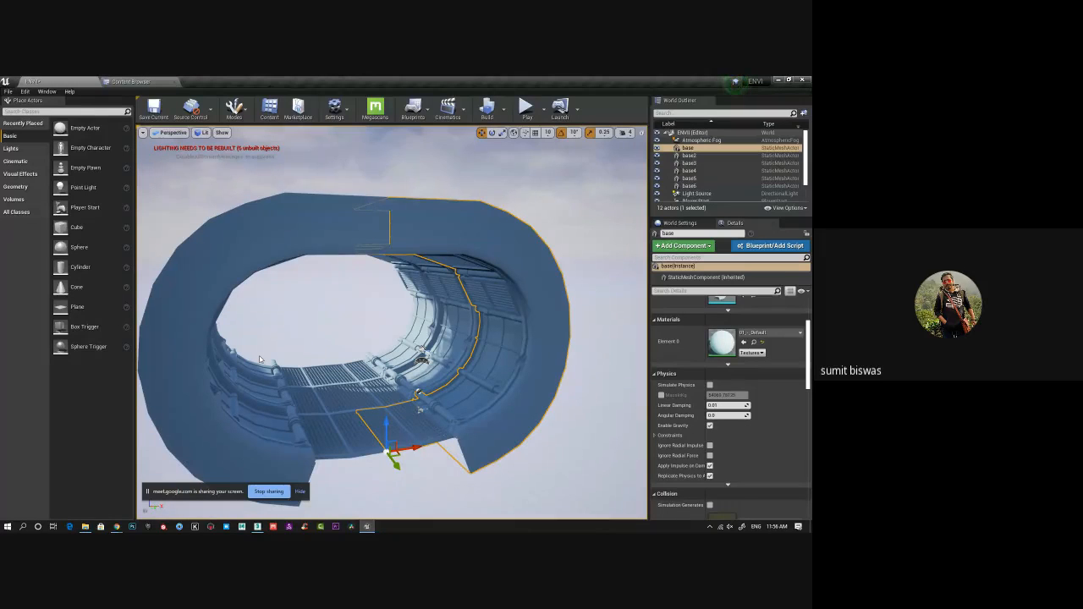
pyautogui.keyDown('alt'); pyautogui.moveTo(260, 360); pyautogui.dragTo(380, 385); pyautogui.keyUp('alt')
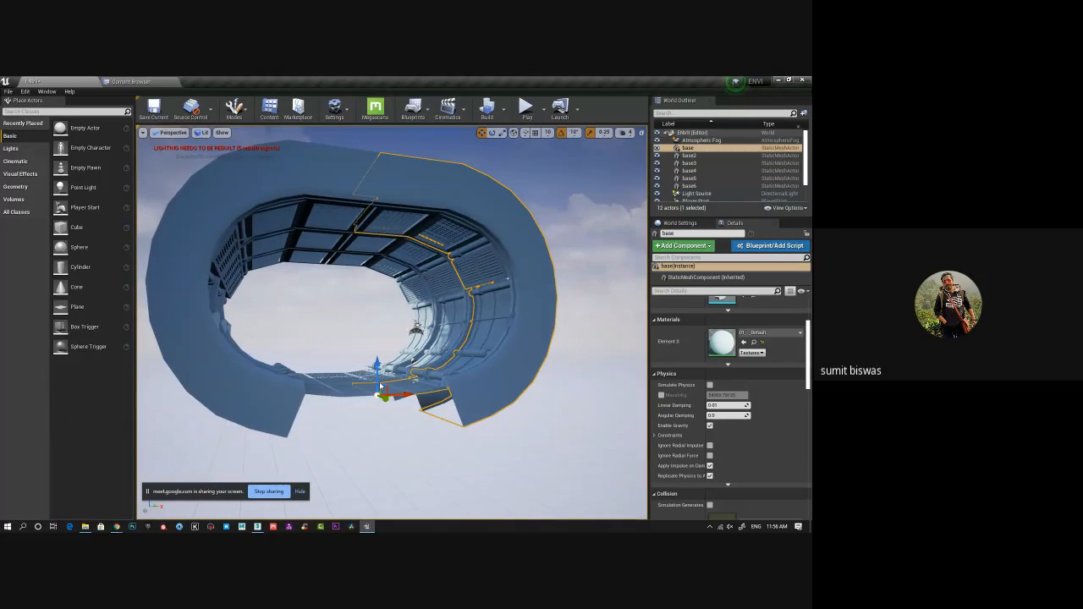
pyautogui.keyDown('alt'); pyautogui.moveTo(433, 364); pyautogui.dragTo(413, 369); pyautogui.keyUp('alt')
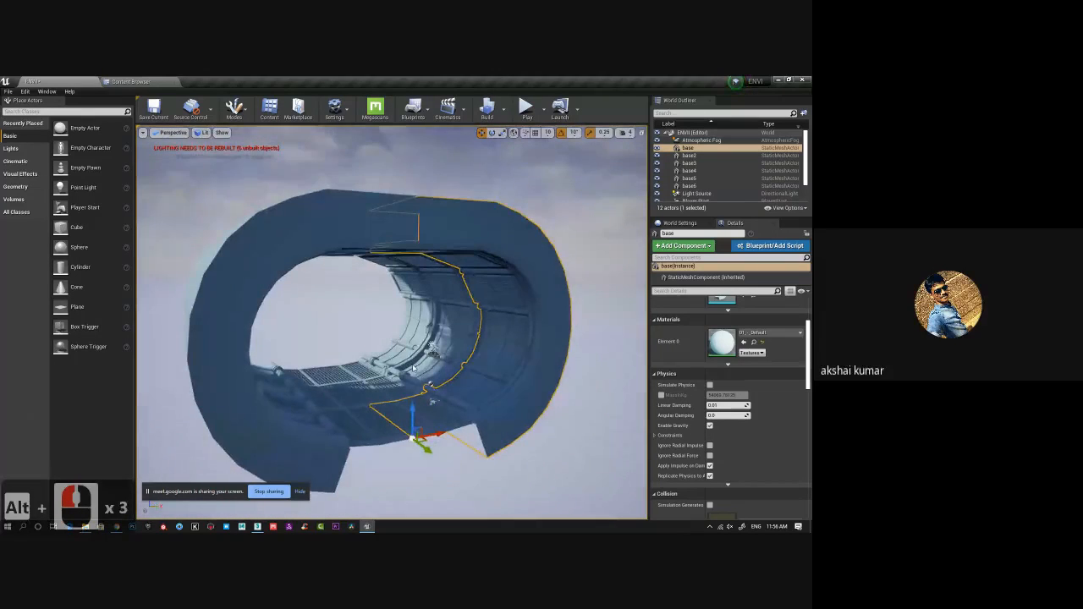
pyautogui.keyDown('alt'); pyautogui.moveTo(413, 368); pyautogui.dragTo(413, 365, button='right'); pyautogui.keyUp('alt')
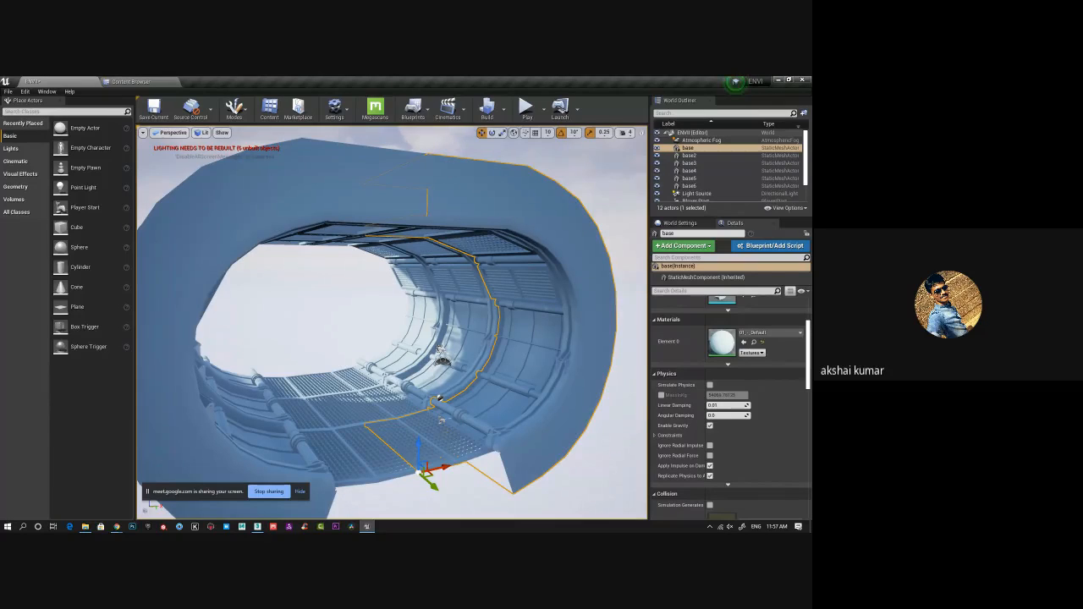
pyautogui.keyDown('alt'); pyautogui.rightClick(578, 383); pyautogui.keyUp('alt')
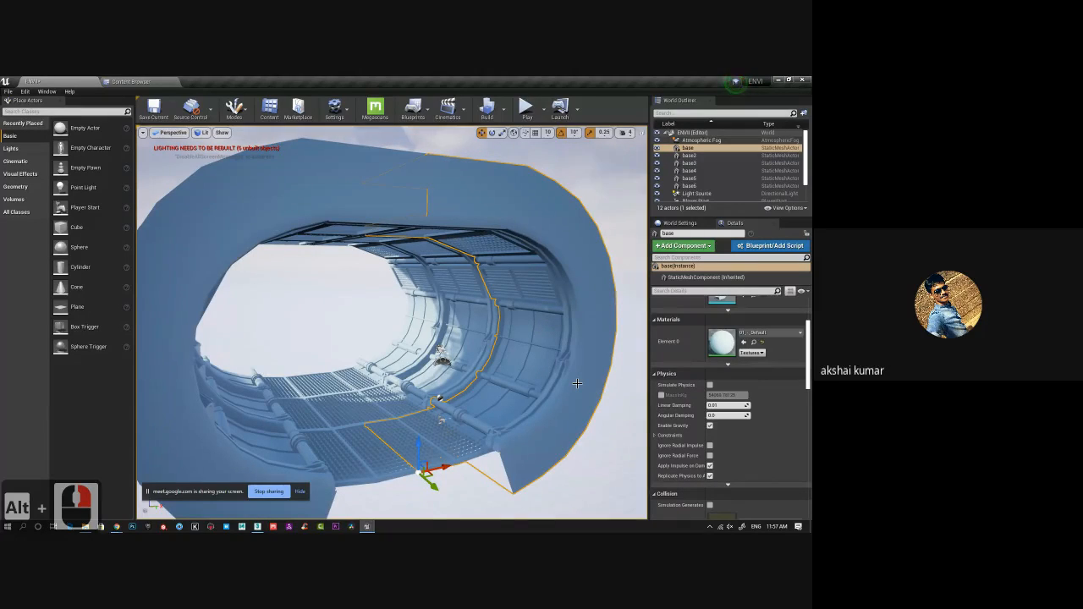
pyautogui.keyDown('alt'); pyautogui.moveTo(578, 384); pyautogui.dragTo(263, 372, button='right'); pyautogui.keyUp('alt')
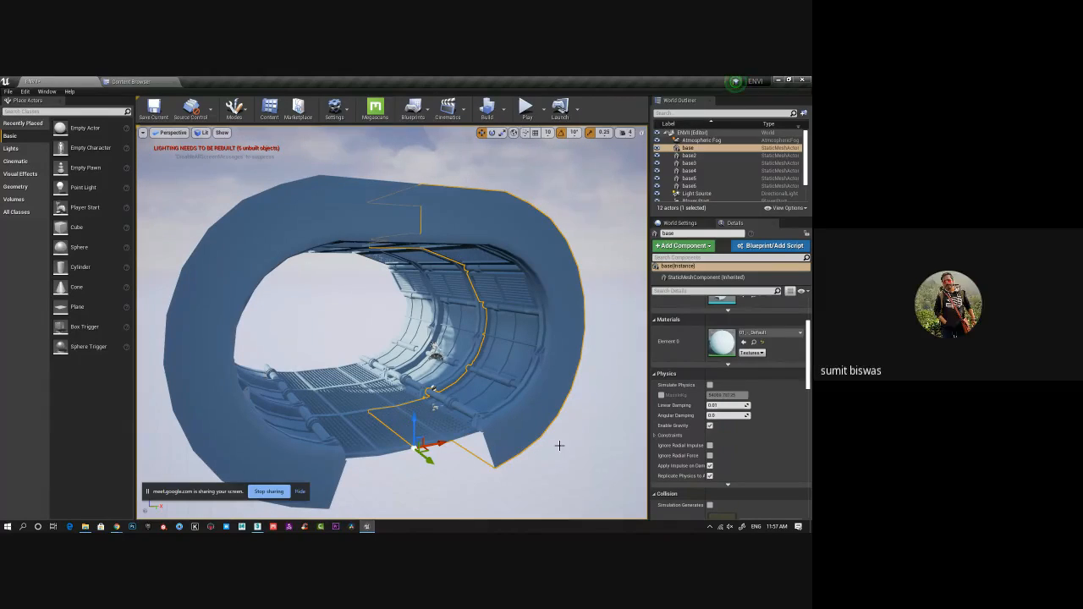
pyautogui.keyDown('alt'); pyautogui.moveTo(559, 445); pyautogui.dragTo(542, 415); pyautogui.keyUp('alt')
pyautogui.keyDown('alt'); pyautogui.moveTo(542, 415); pyautogui.dragTo(529, 411, button='right'); pyautogui.keyUp('alt')
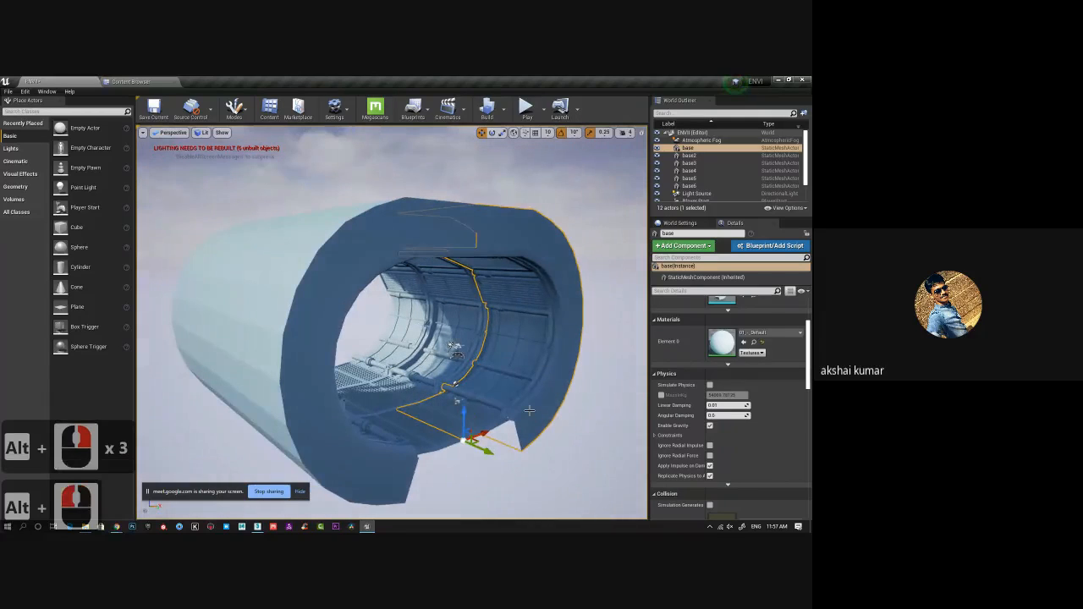
# - Save the ENVI map and close Unreal Editor
pyautogui.hotkey('ctrl', 's')
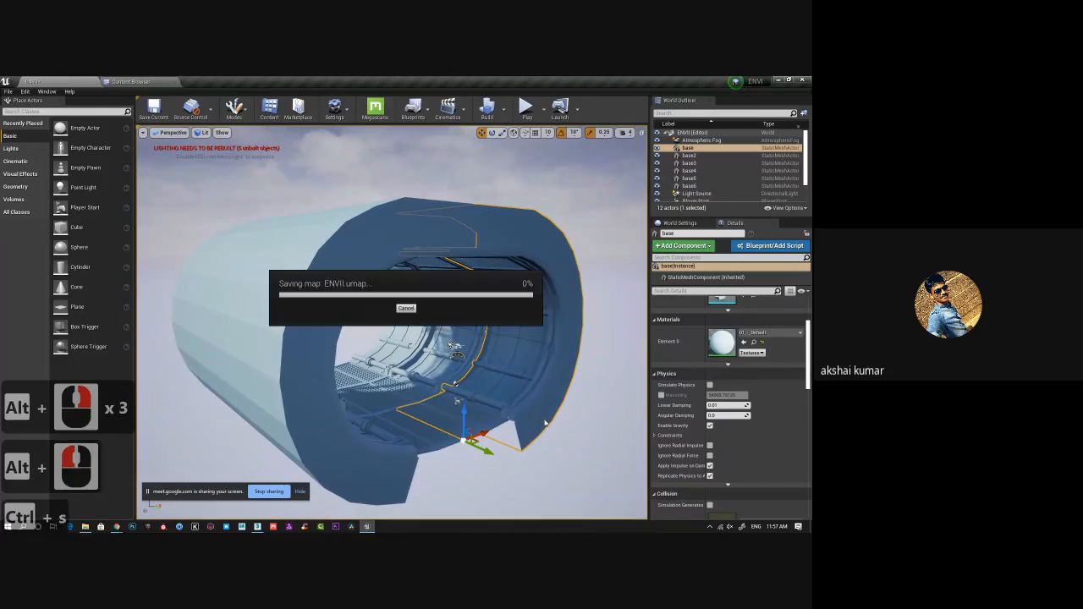
pyautogui.click(805, 83)
pyautogui.click(437, 381)
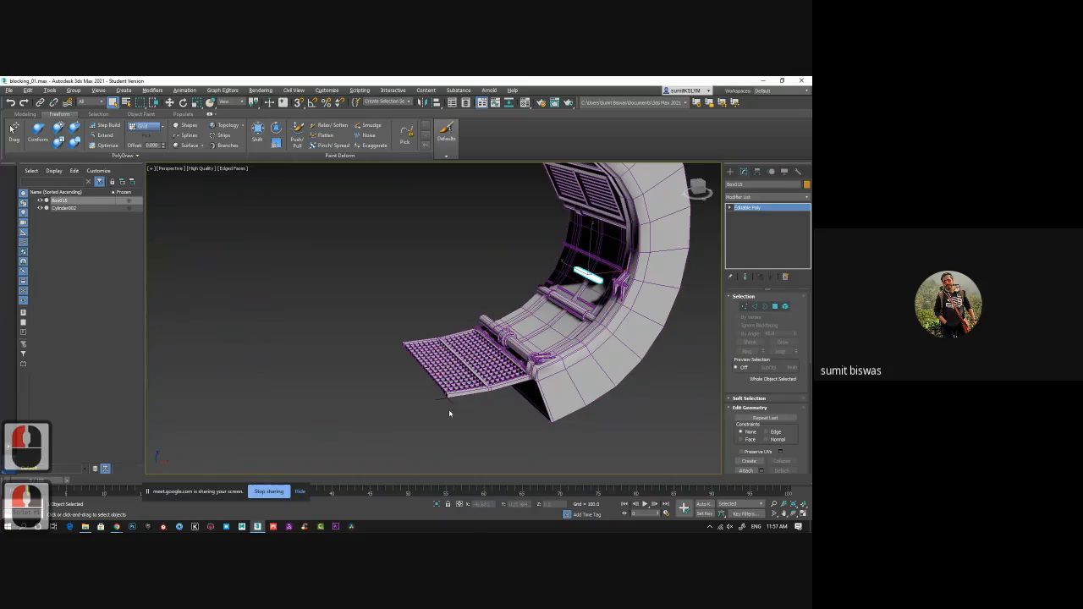
pyautogui.click(595, 277)
pyautogui.click(590, 275)
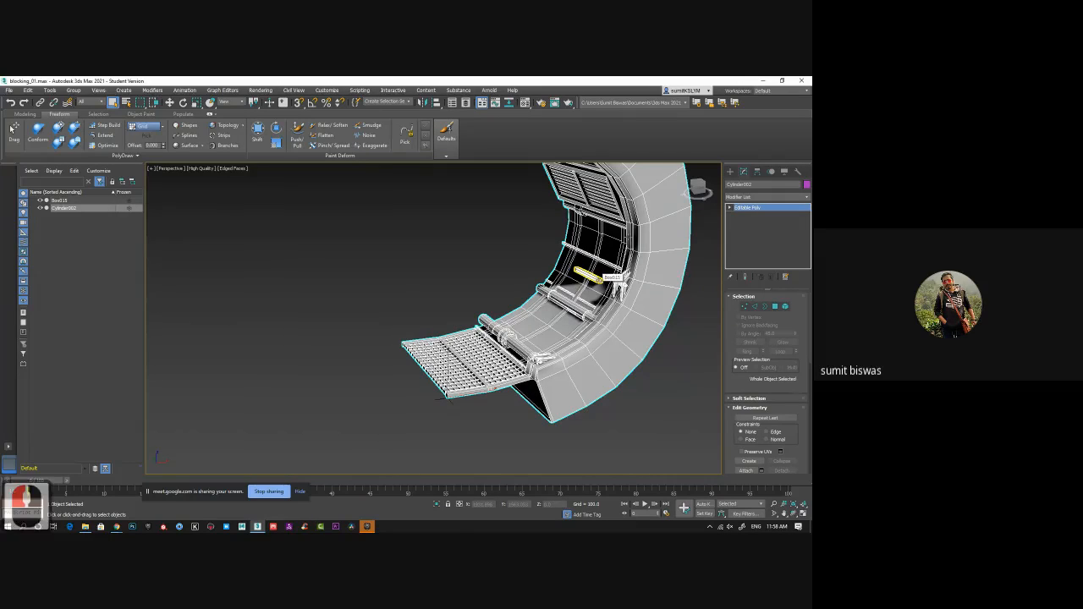
pyautogui.click(597, 276)
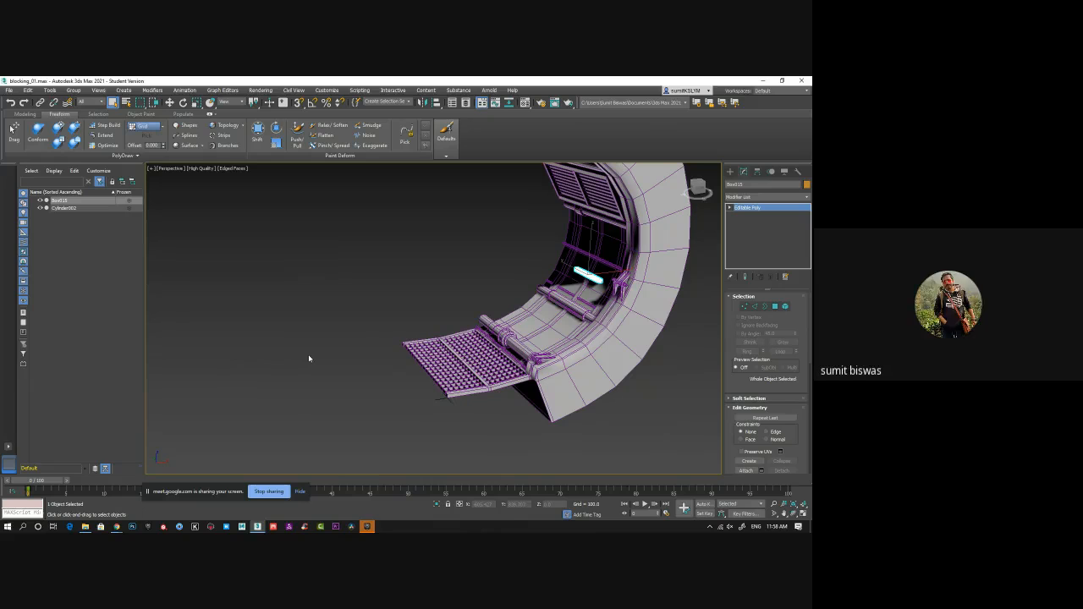
pyautogui.keyDown('alt'); pyautogui.moveTo(409, 324); pyautogui.dragTo(379, 317, button='middle'); pyautogui.keyUp('alt')
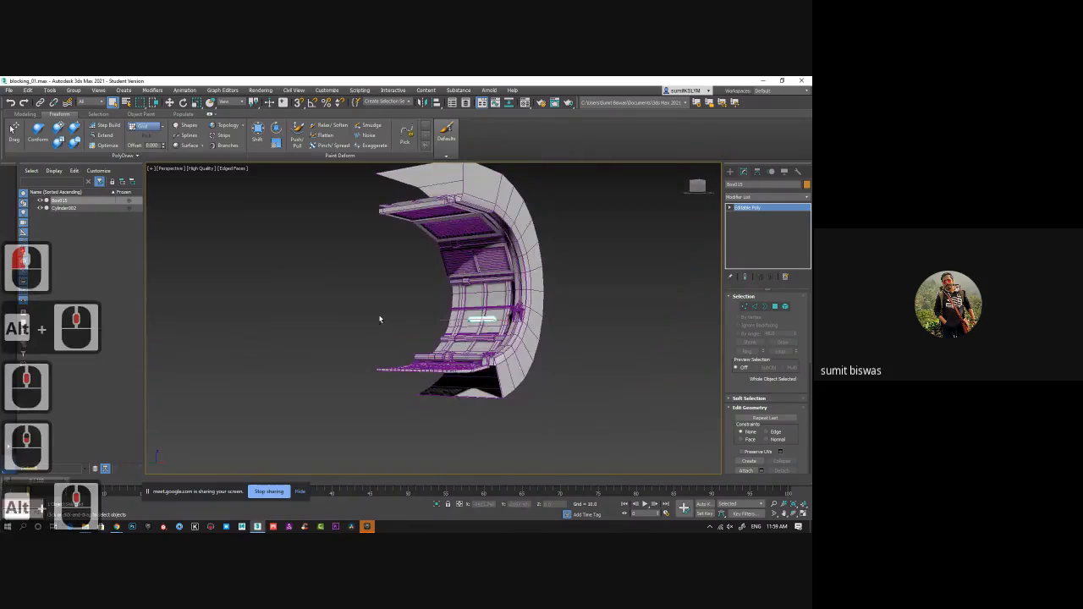
# - Close 3ds Max, saving the changes to blocking_01.max, and close the Epic Games Launcher
pyautogui.click(801, 81)
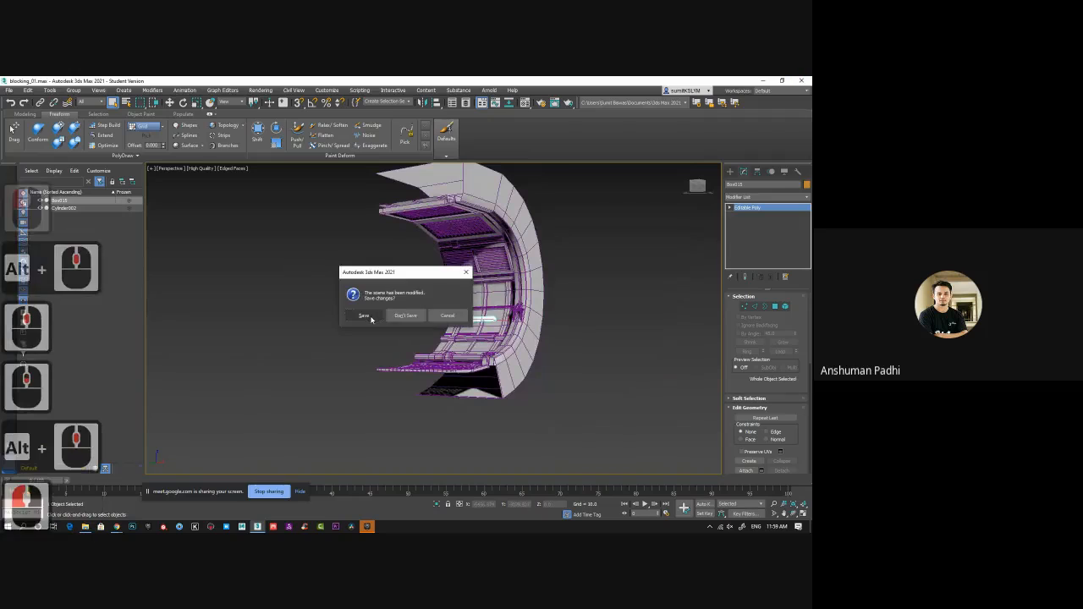
pyautogui.click(369, 316)
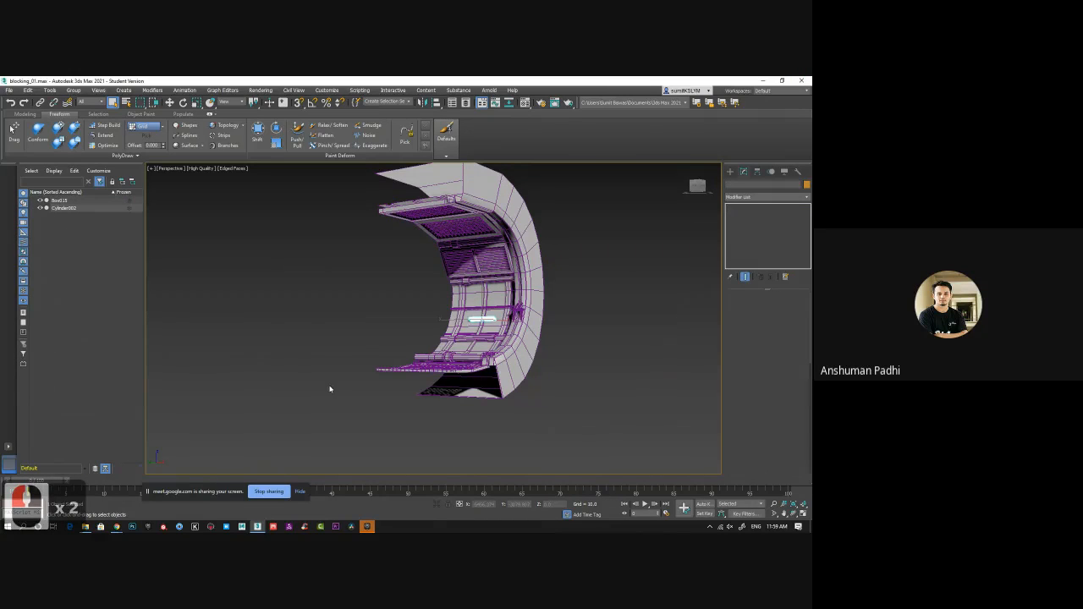
pyautogui.click(257, 527)
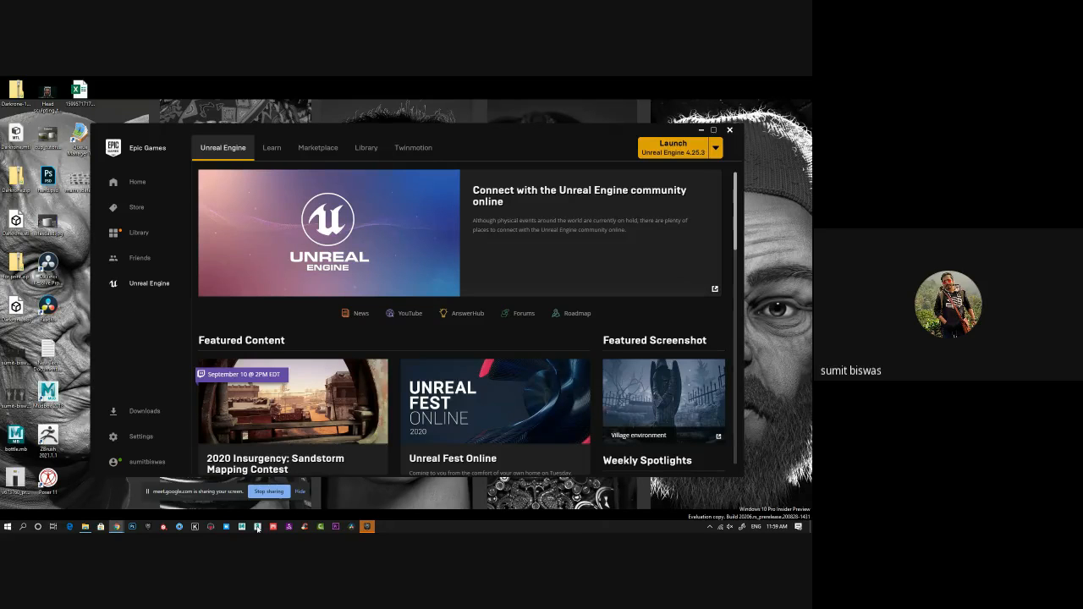
pyautogui.moveTo(483, 129); pyautogui.dragTo(464, 127)
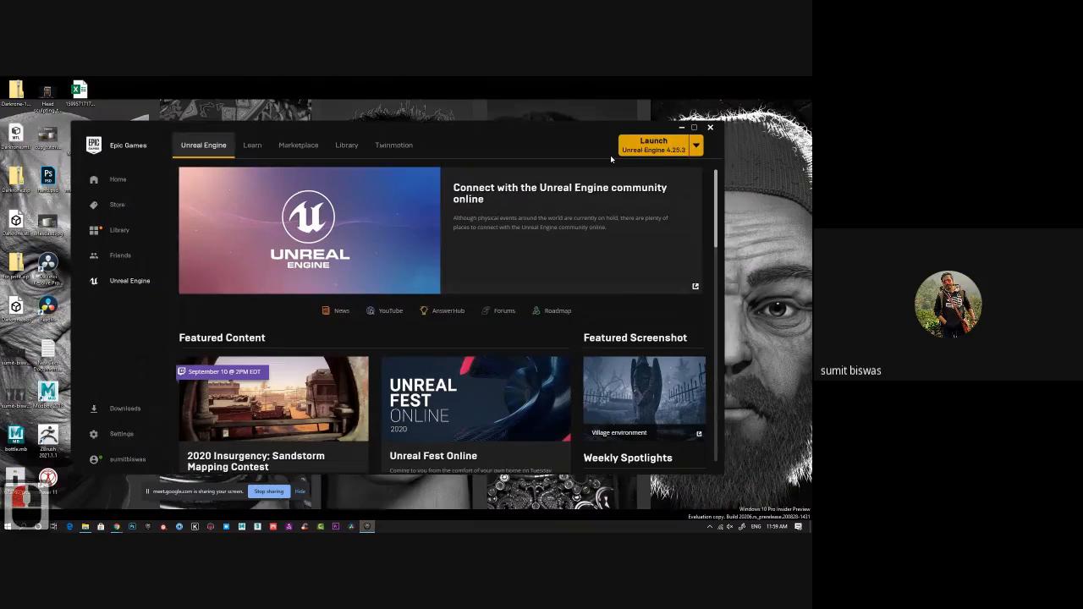
pyautogui.click(707, 129)
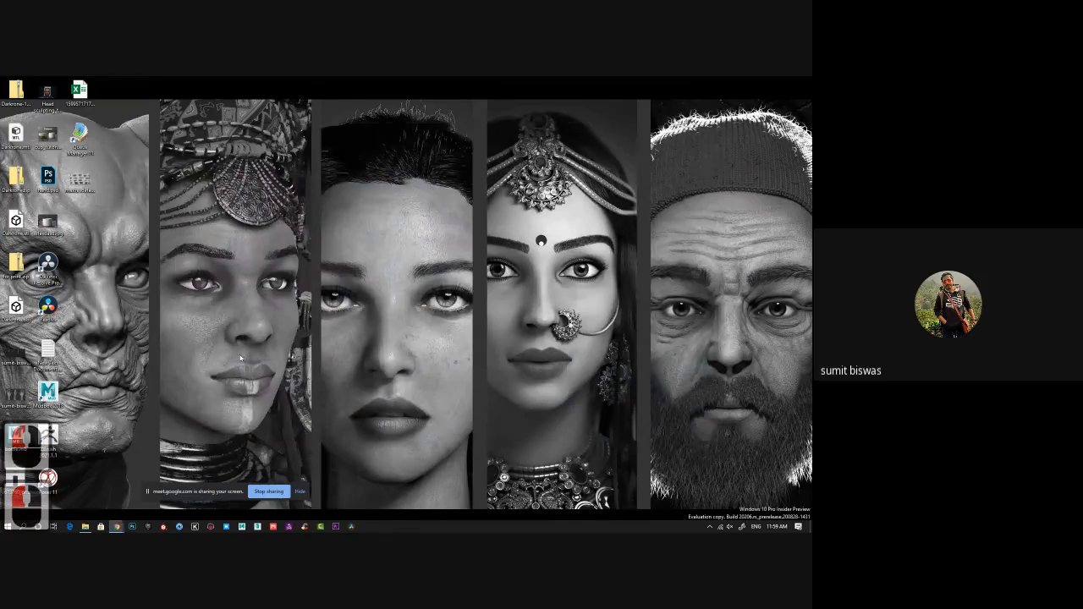